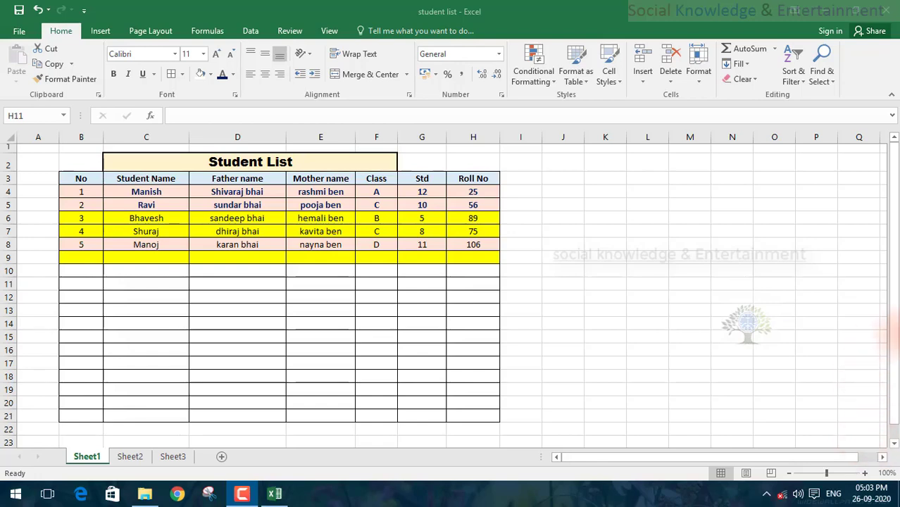
# Browse the Conditional Formatting menus and cancel the New Formatting Rule window unchanged
pyautogui.click(89, 250)
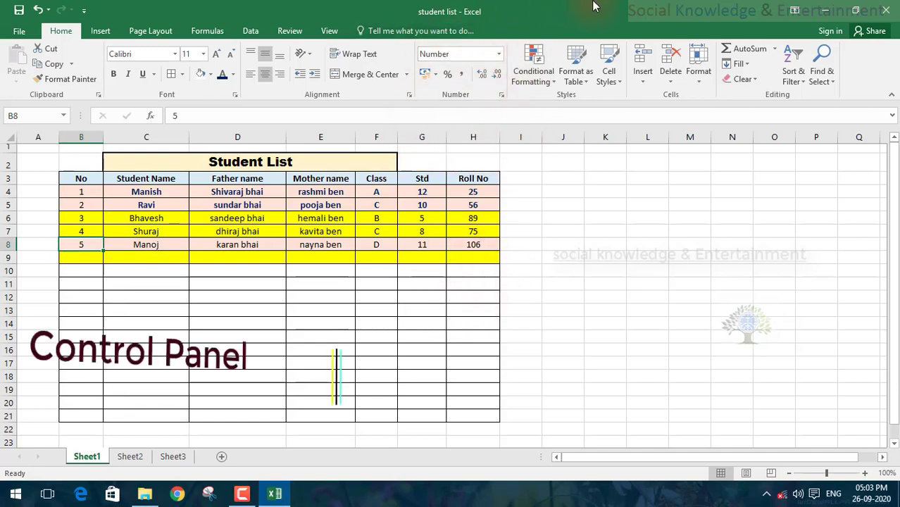
pyautogui.click(552, 83)
pyautogui.moveTo(552, 136)
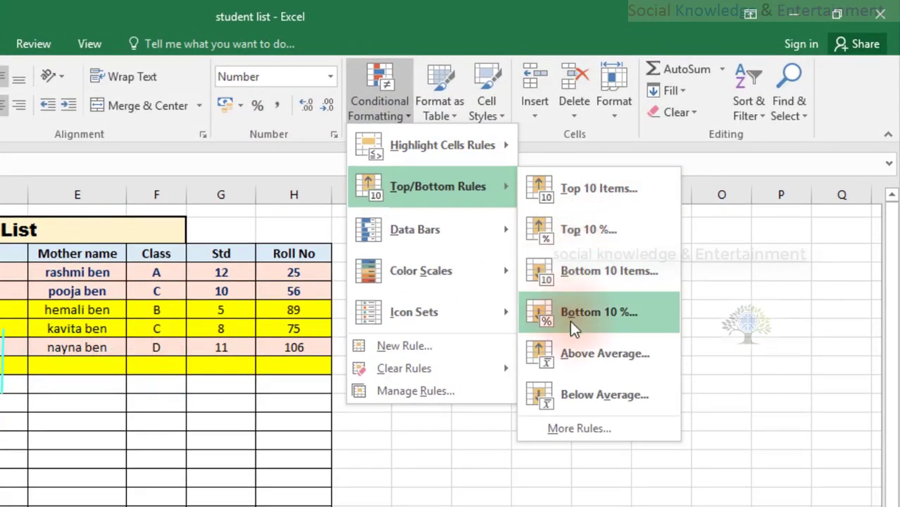
pyautogui.moveTo(509, 224)
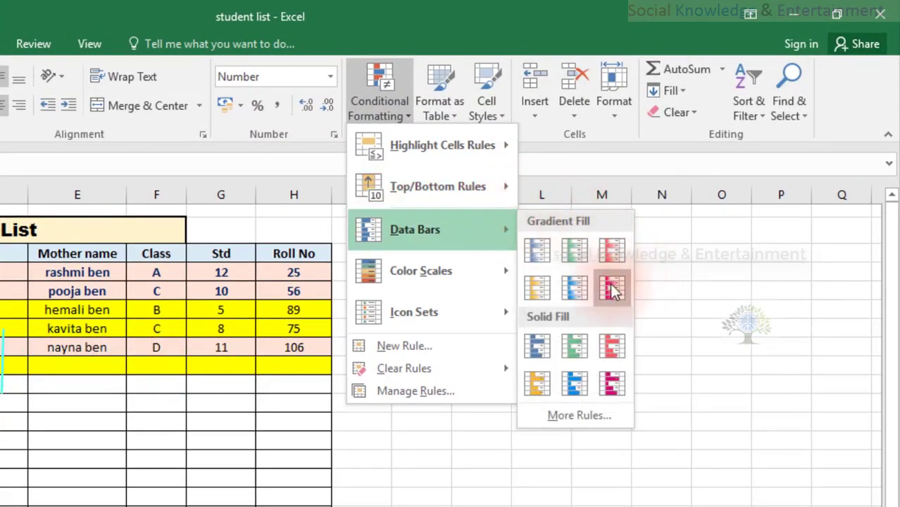
pyautogui.moveTo(483, 283)
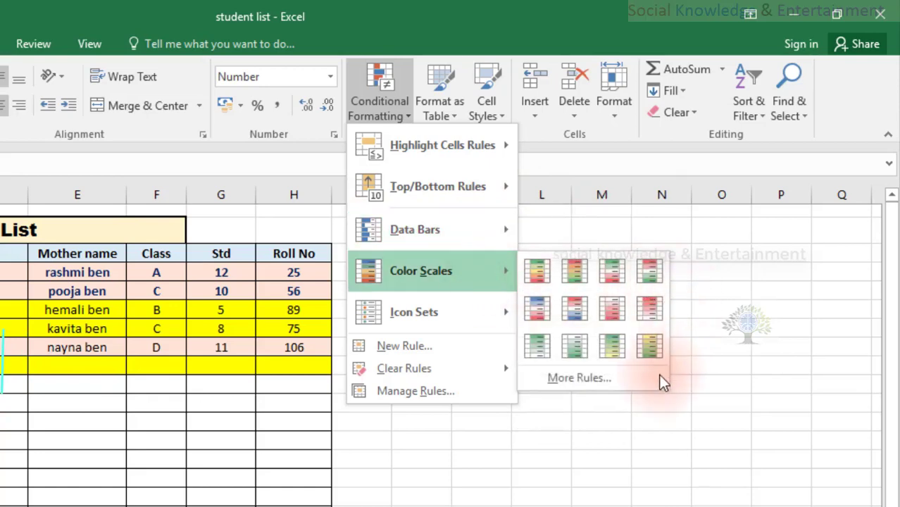
pyautogui.moveTo(391, 316)
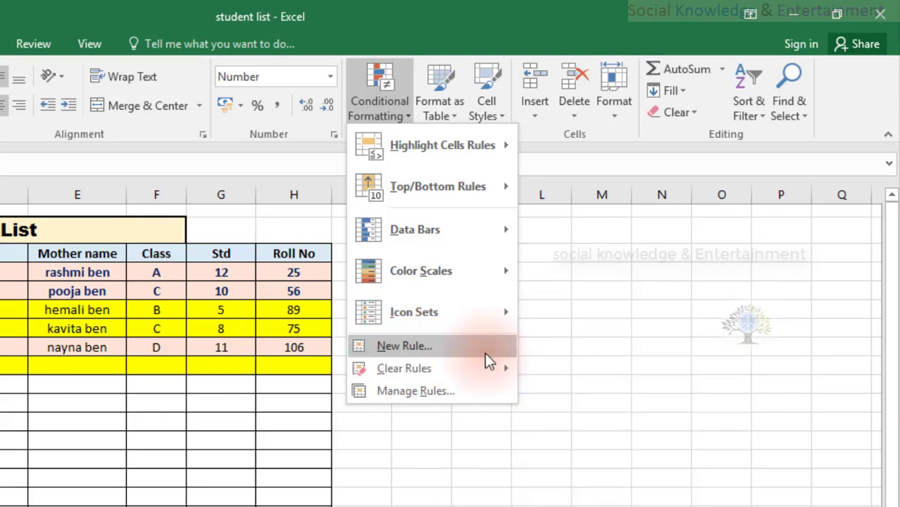
pyautogui.click(465, 348)
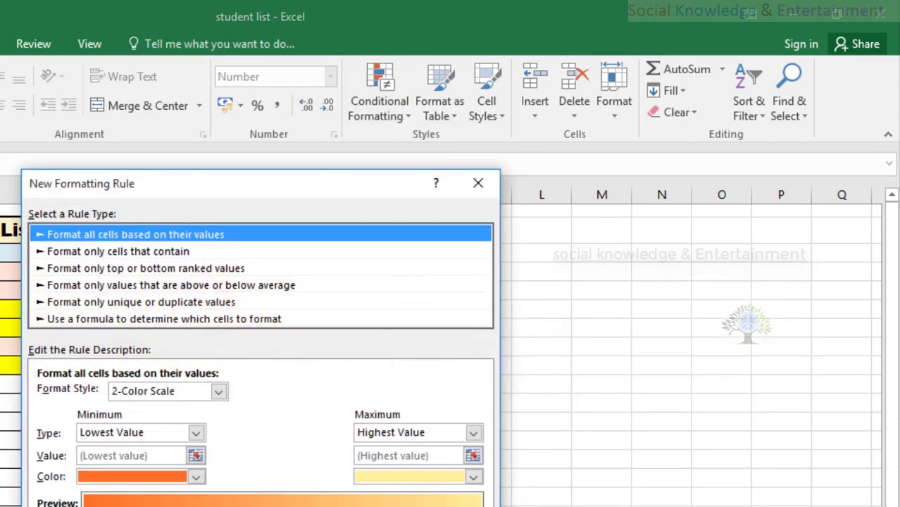
pyautogui.press('Escape')
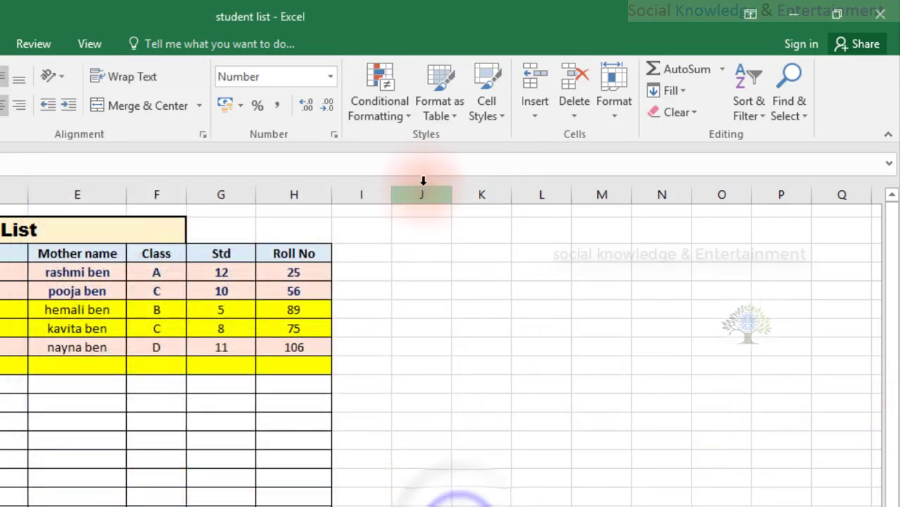
# Format B2:H8 as a table in a medium style, check a filter, then undo it
pyautogui.click(425, 120)
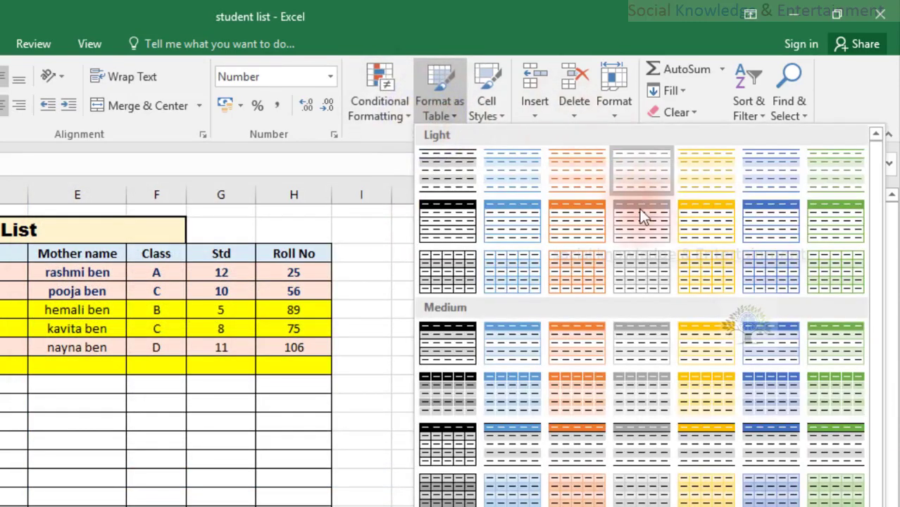
pyautogui.click(638, 340)
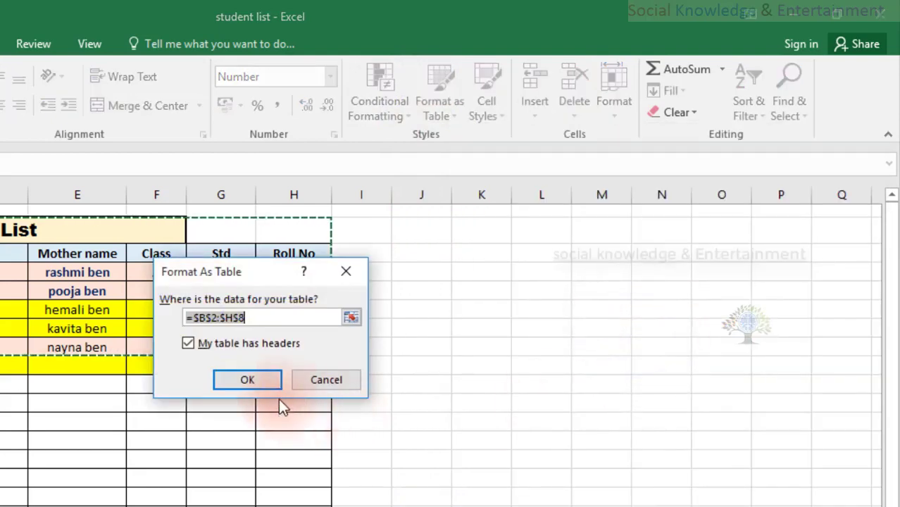
pyautogui.click(254, 385)
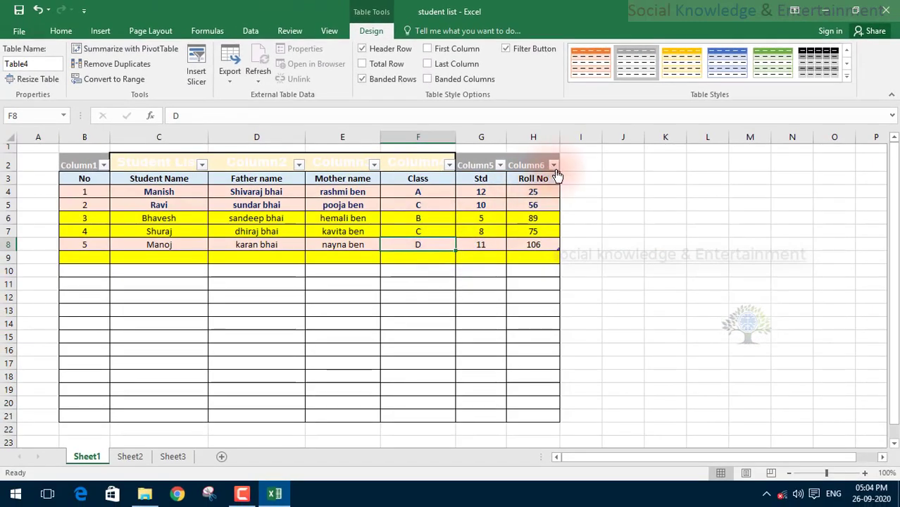
pyautogui.click(554, 165)
pyautogui.click(623, 273)
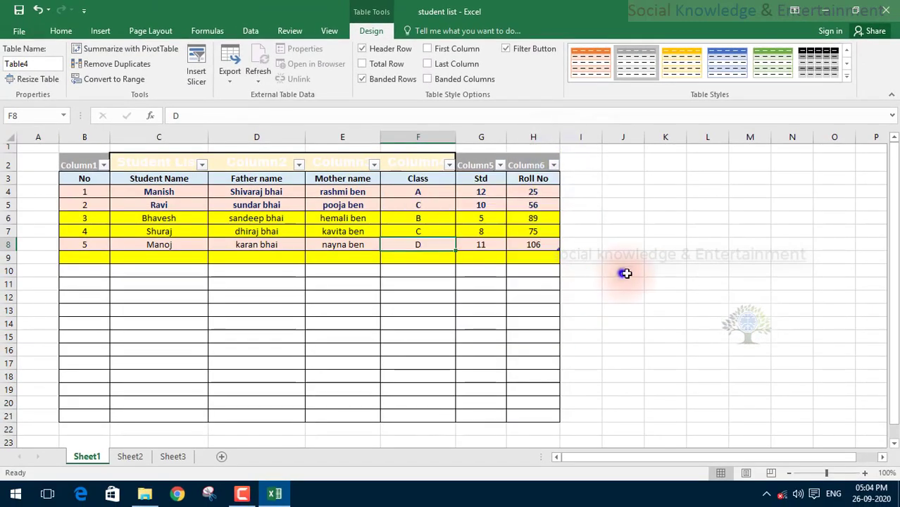
pyautogui.click(37, 10)
# Select the table B3:H8, deselect to K7, and minimize Excel to the desktop
pyautogui.click(363, 178)
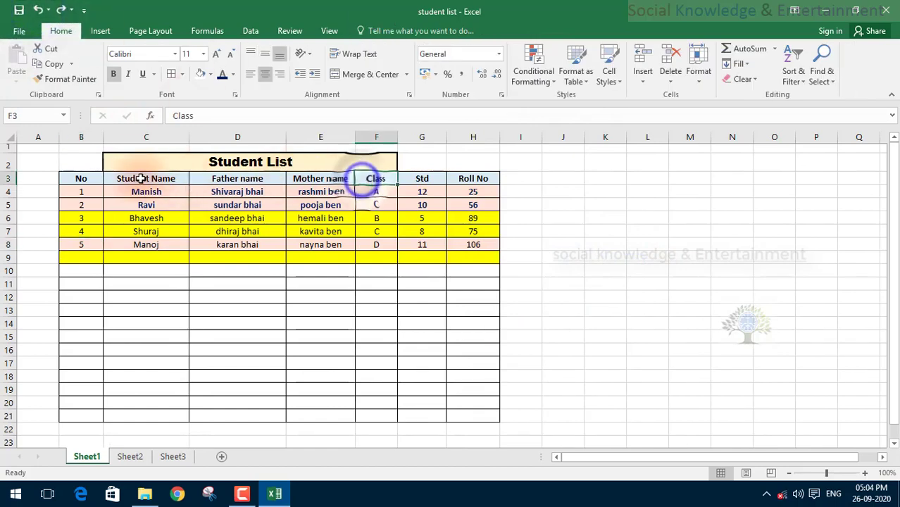
pyautogui.moveTo(89, 178); pyautogui.dragTo(488, 244)
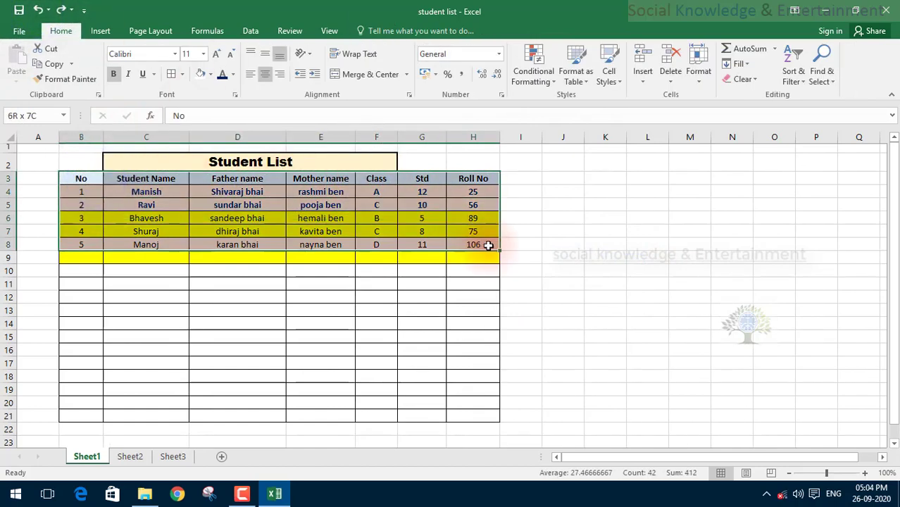
pyautogui.click(605, 231)
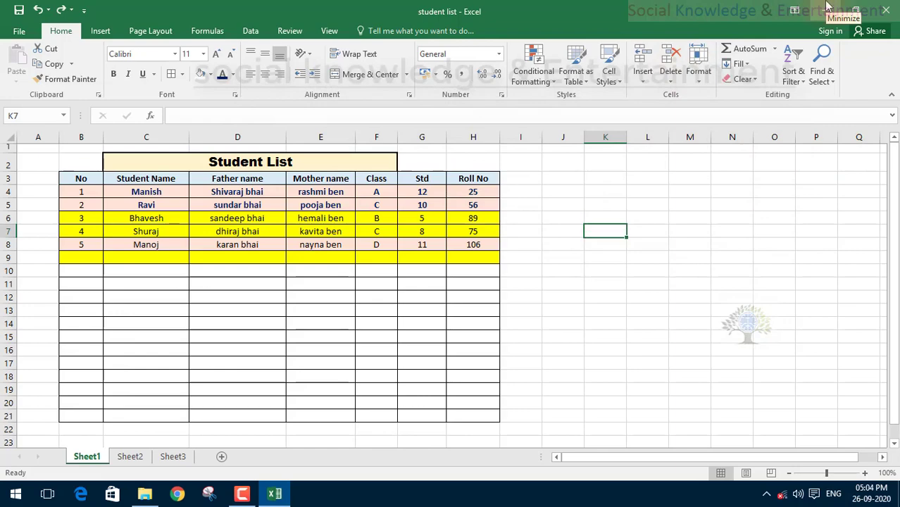
pyautogui.click(828, 5)
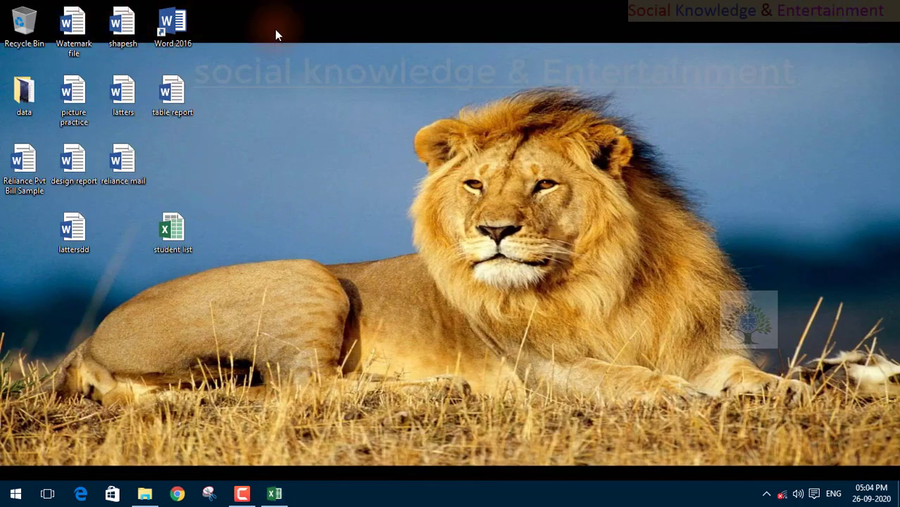
# Move the student list icon up to the top row of desktop icons
pyautogui.moveTo(235, 37)
pyautogui.mouseDown()
pyautogui.moveTo(101, 198)
pyautogui.moveTo(73, 192)
pyautogui.mouseUp()
pyautogui.click(91, 63)
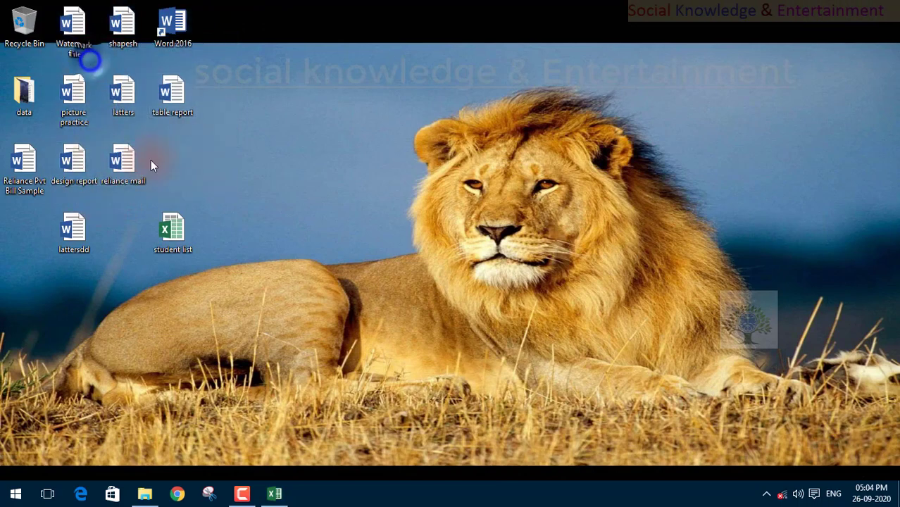
pyautogui.moveTo(170, 235)
pyautogui.mouseDown()
pyautogui.moveTo(241, 26)
pyautogui.moveTo(225, 95)
pyautogui.moveTo(267, 28)
pyautogui.moveTo(220, 28)
pyautogui.mouseUp()
pyautogui.click(176, 26)
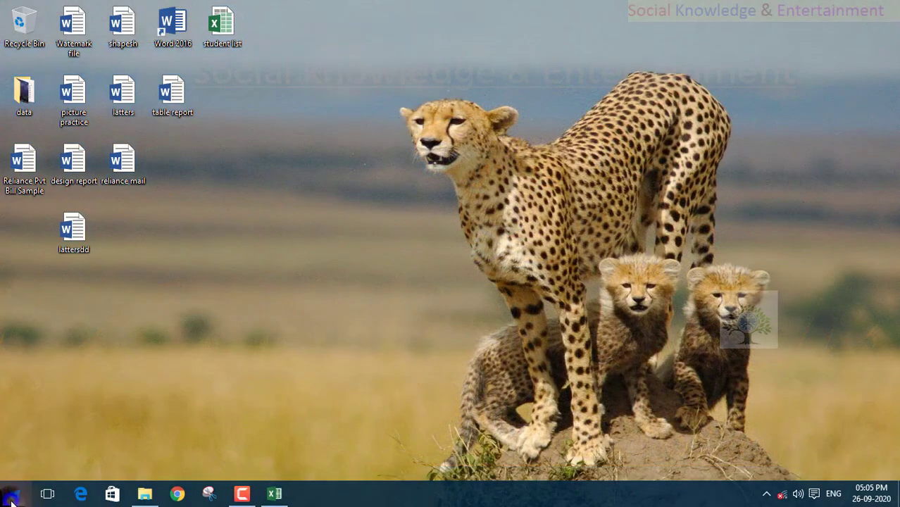
# Drag Excel 2016 from Start's Microsoft Office 2016 folder onto the desktop as a shortcut
pyautogui.click(12, 500)
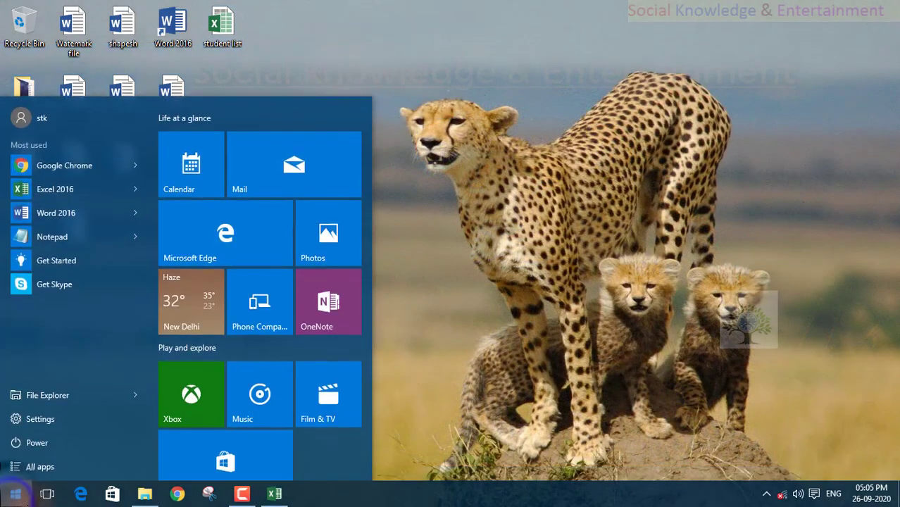
pyautogui.click(32, 466)
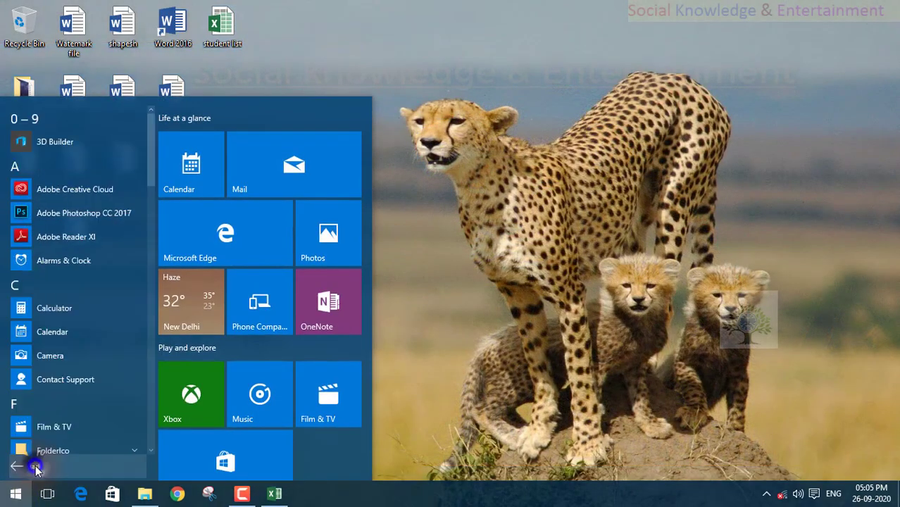
pyautogui.click(46, 290)
pyautogui.click(125, 272)
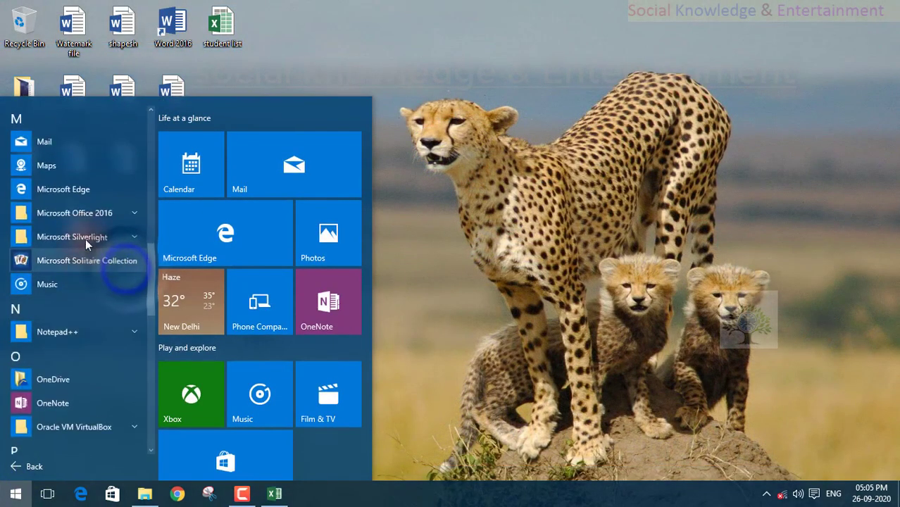
pyautogui.click(91, 213)
pyautogui.moveTo(90, 286); pyautogui.dragTo(344, 50)
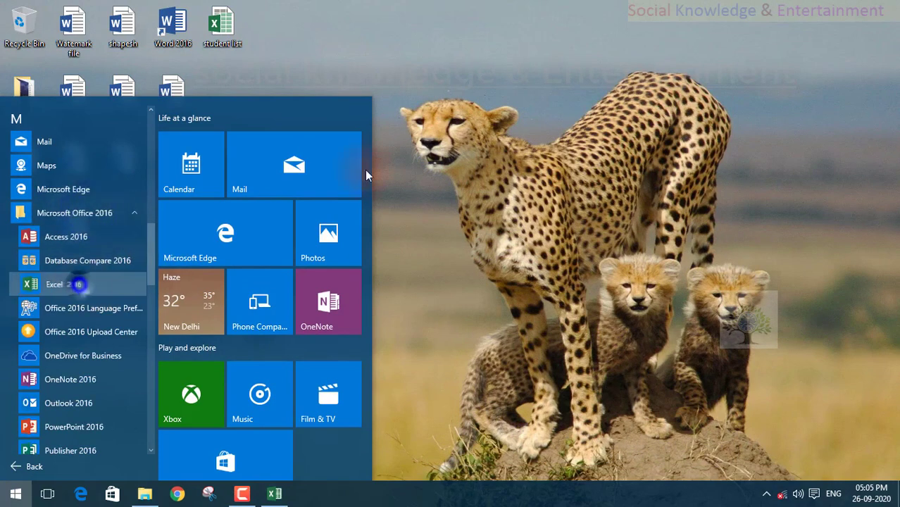
pyautogui.moveTo(314, 221)
pyautogui.mouseDown()
pyautogui.moveTo(373, 31)
pyautogui.moveTo(301, 93)
pyautogui.mouseUp()
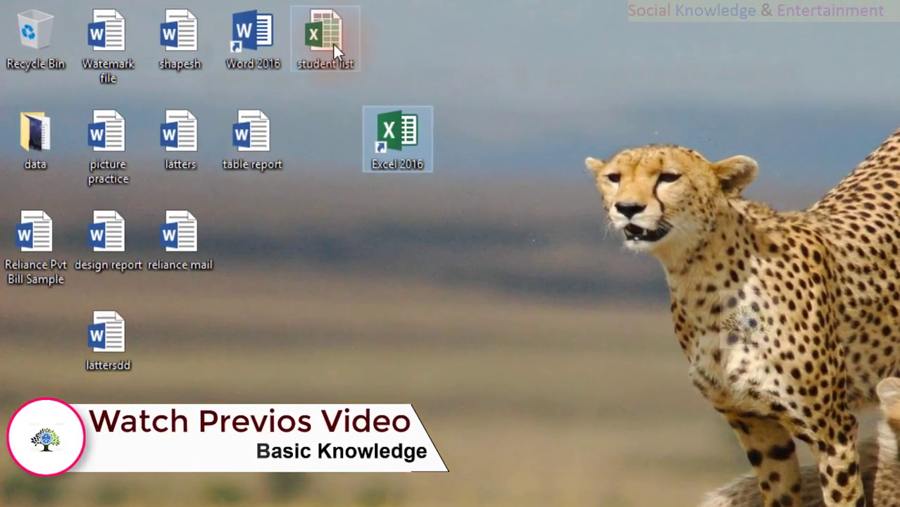
# Move the student list icon beside reliance mail and select the Excel 2016 shortcut
pyautogui.click(317, 37)
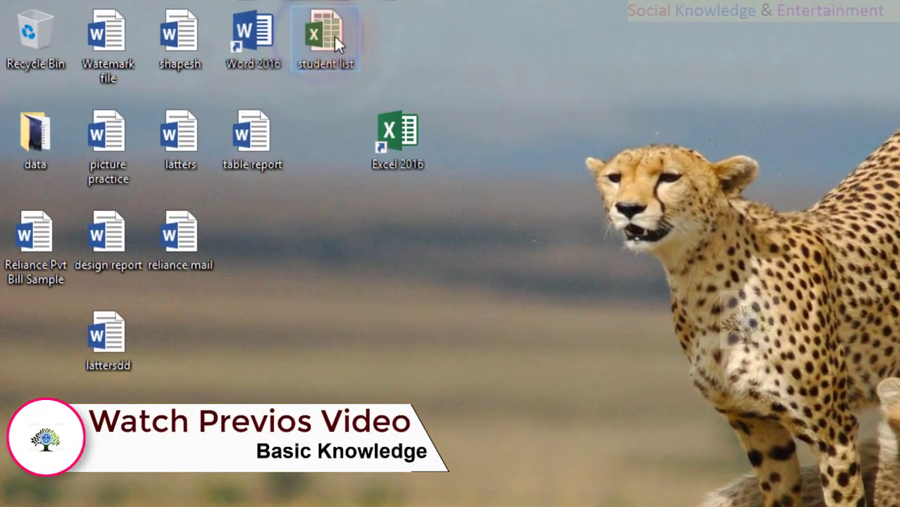
pyautogui.moveTo(329, 57); pyautogui.dragTo(267, 233)
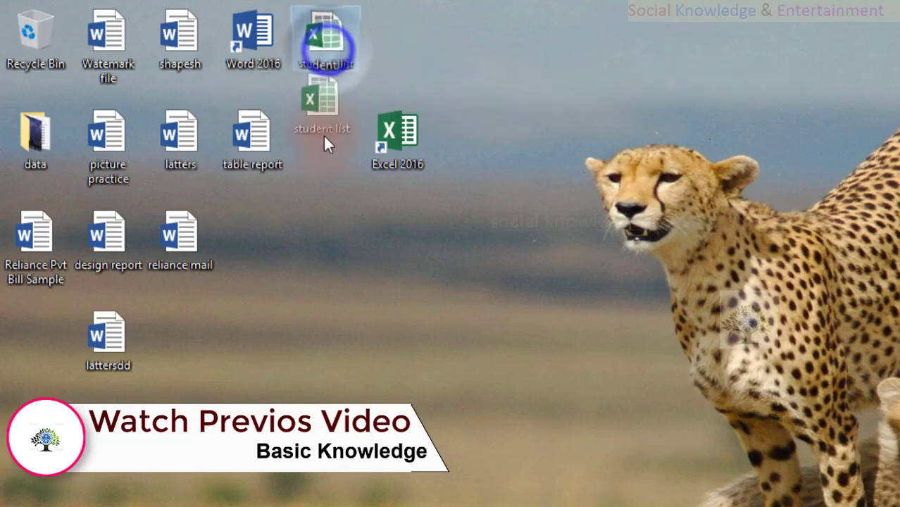
pyautogui.click(401, 138)
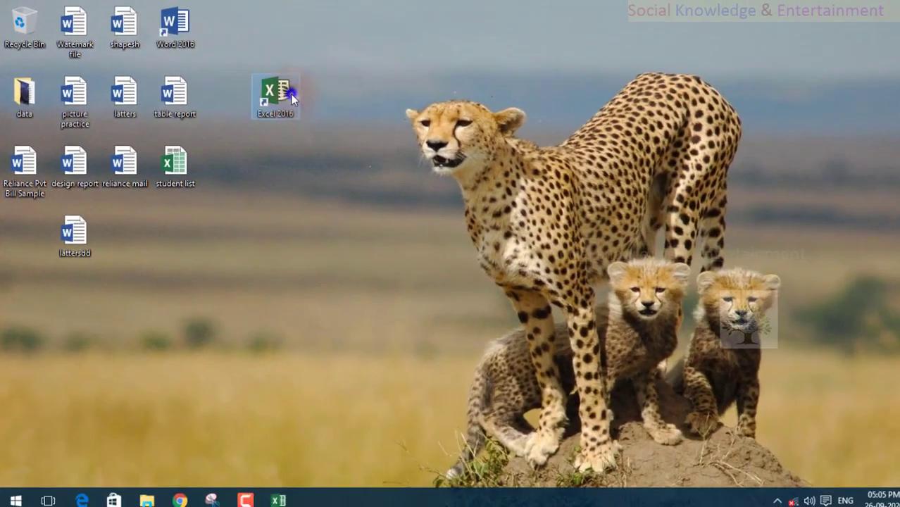
pyautogui.click(291, 97)
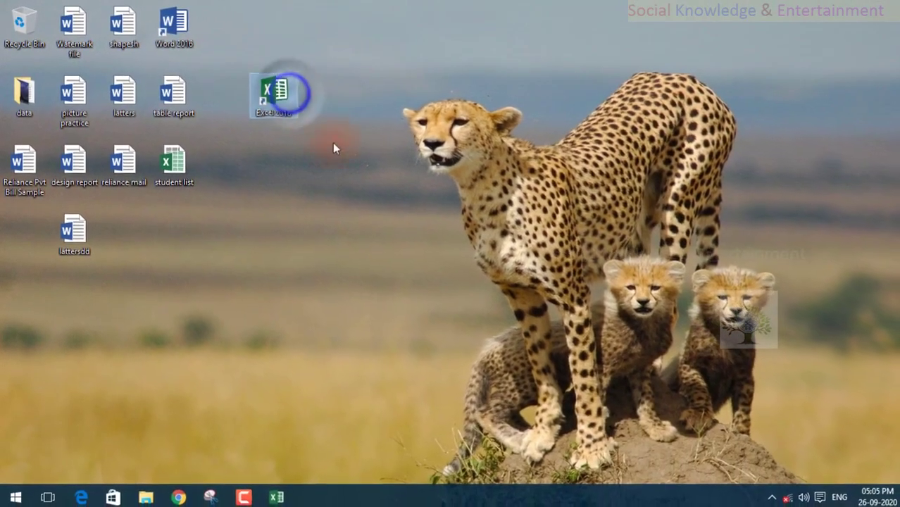
# Restore the workbook and dismiss the fill colour choices without filling empty row 9
pyautogui.click(277, 498)
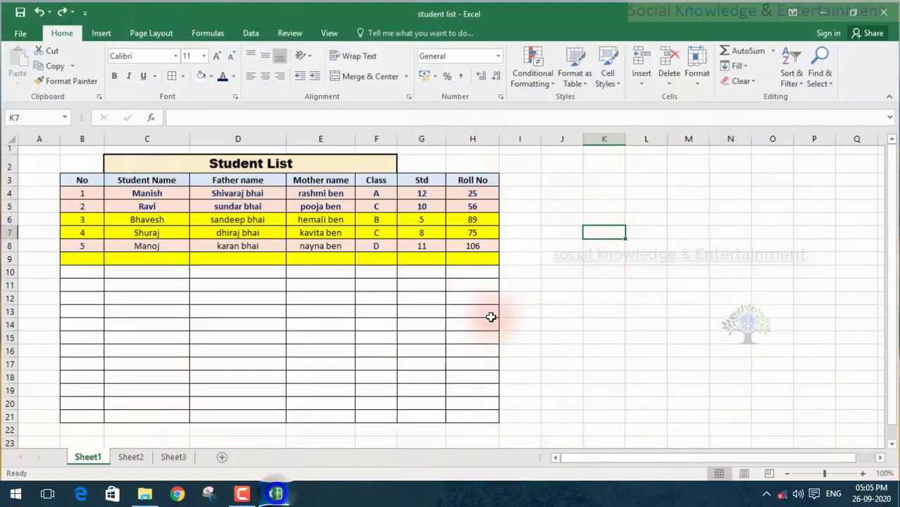
pyautogui.click(382, 207)
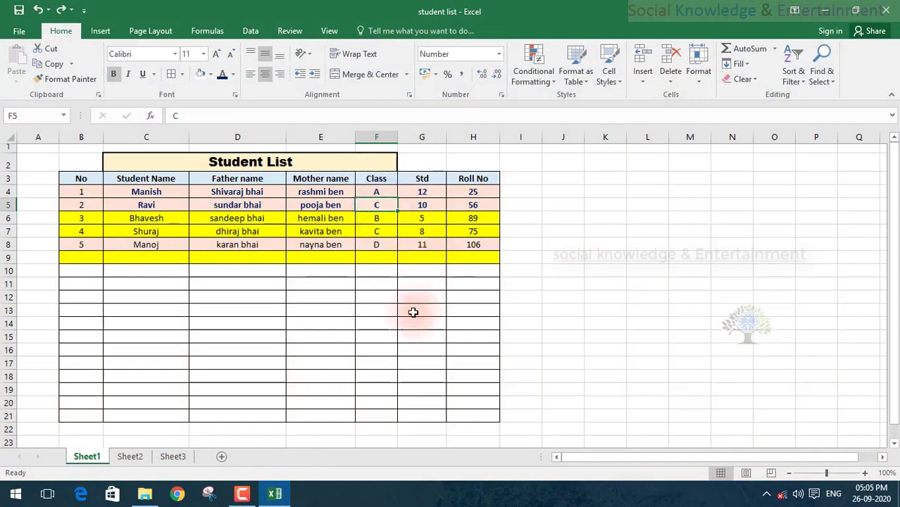
pyautogui.moveTo(91, 258); pyautogui.dragTo(476, 257)
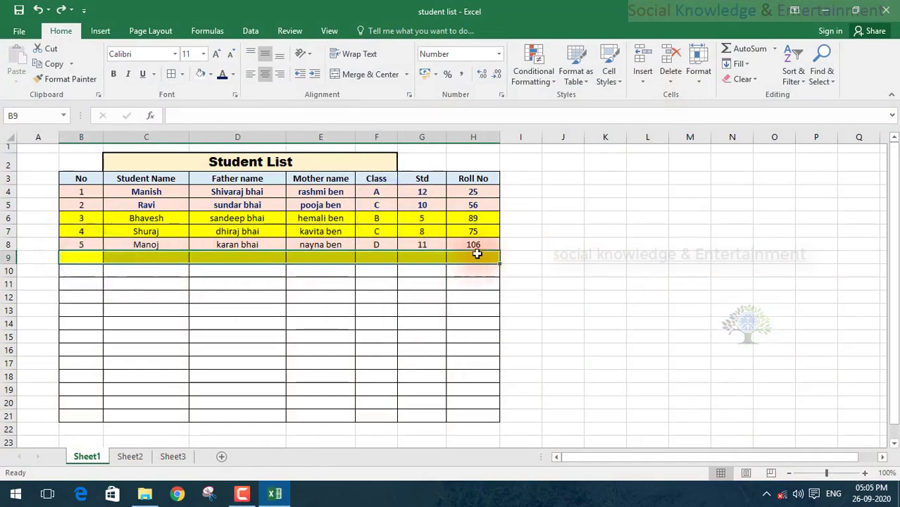
pyautogui.click(210, 76)
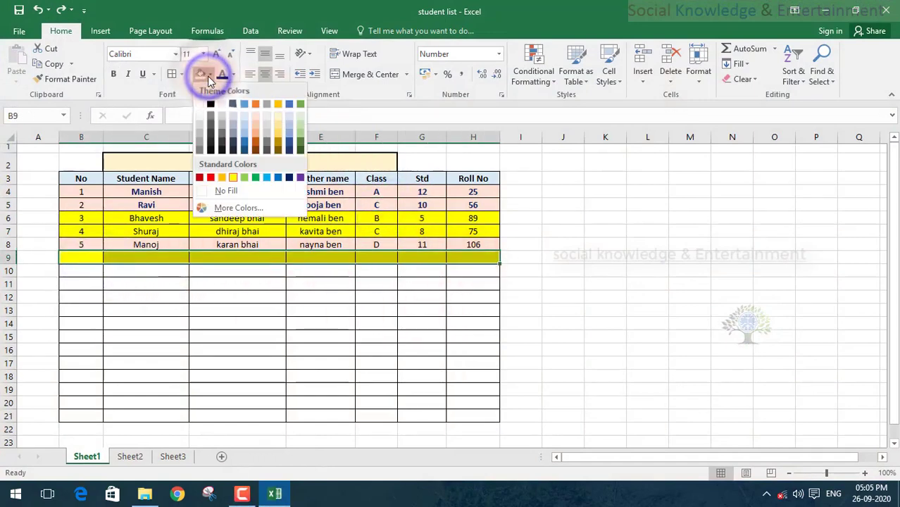
pyautogui.click(207, 76)
pyautogui.click(246, 218)
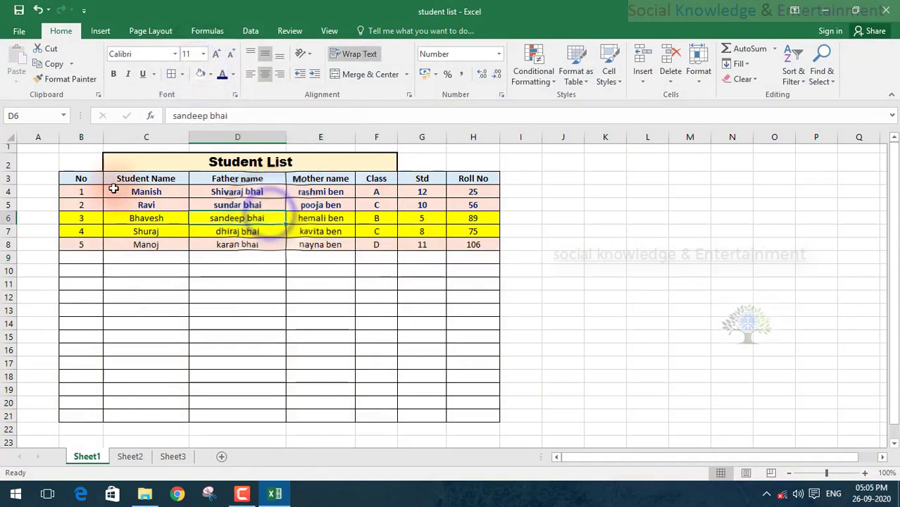
# Bold rows B6:H8 for Bhavesh, Shuraj and Manoj, then deselect to check
pyautogui.moveTo(90, 191); pyautogui.dragTo(477, 244)
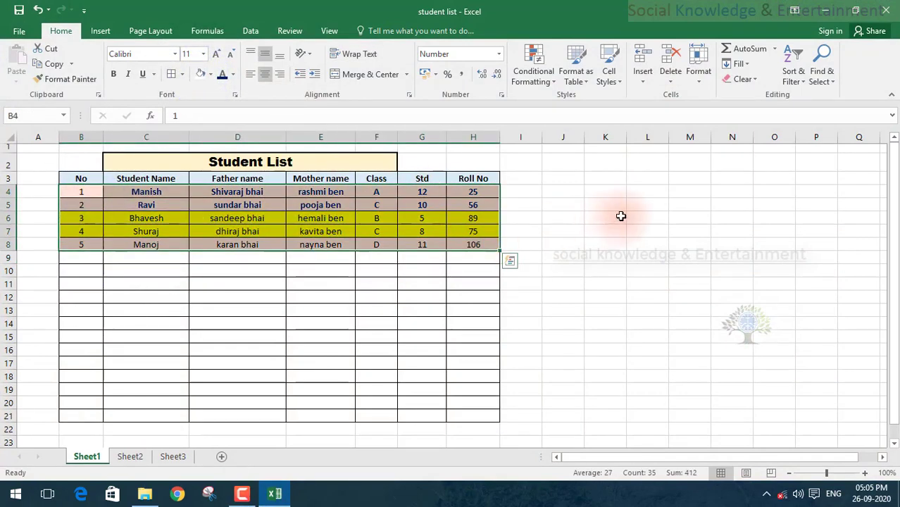
pyautogui.click(304, 271)
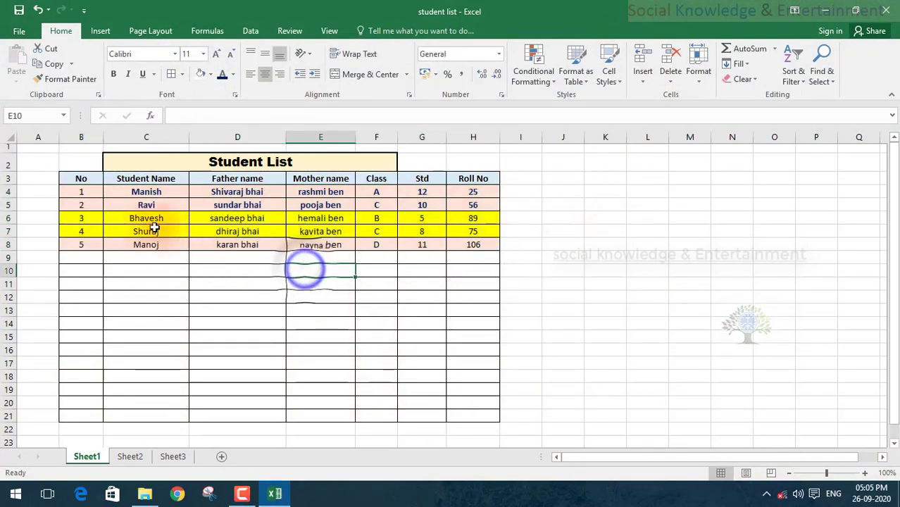
pyautogui.moveTo(123, 220); pyautogui.dragTo(459, 243)
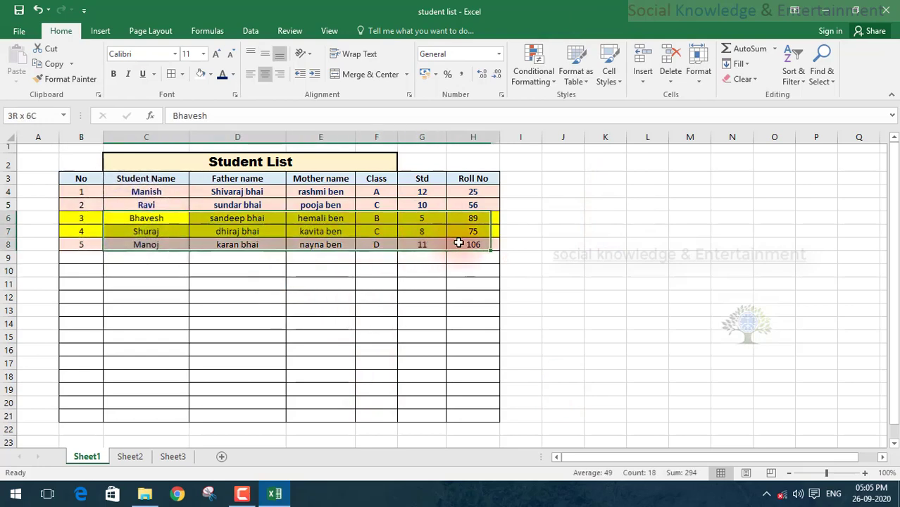
pyautogui.moveTo(74, 220); pyautogui.dragTo(479, 245)
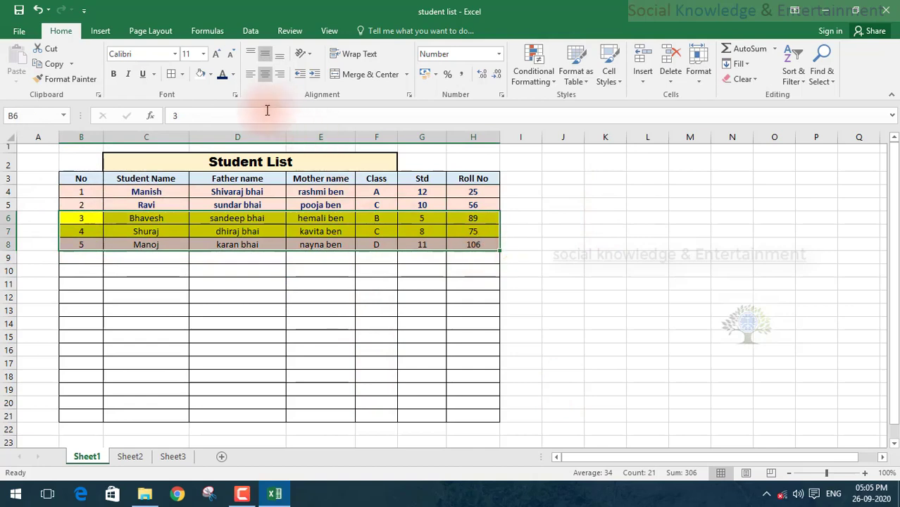
pyautogui.click(112, 74)
pyautogui.click(342, 285)
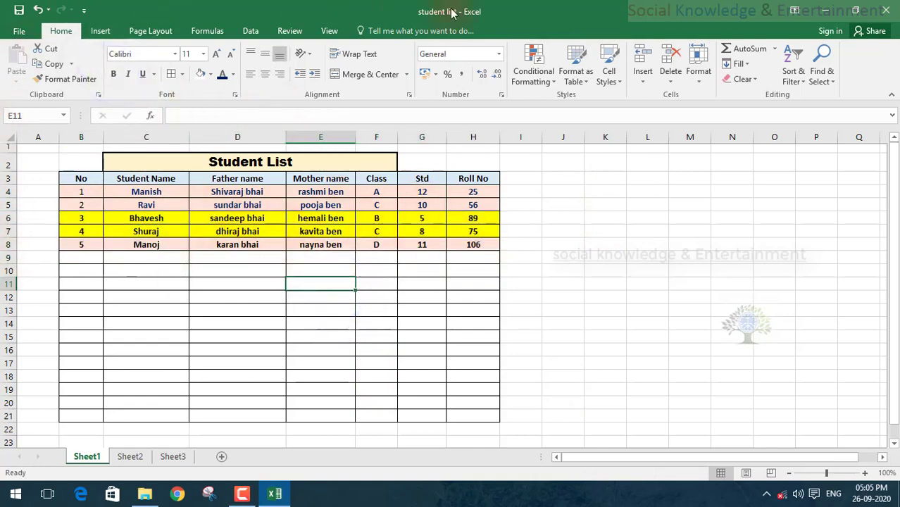
pyautogui.click(527, 59)
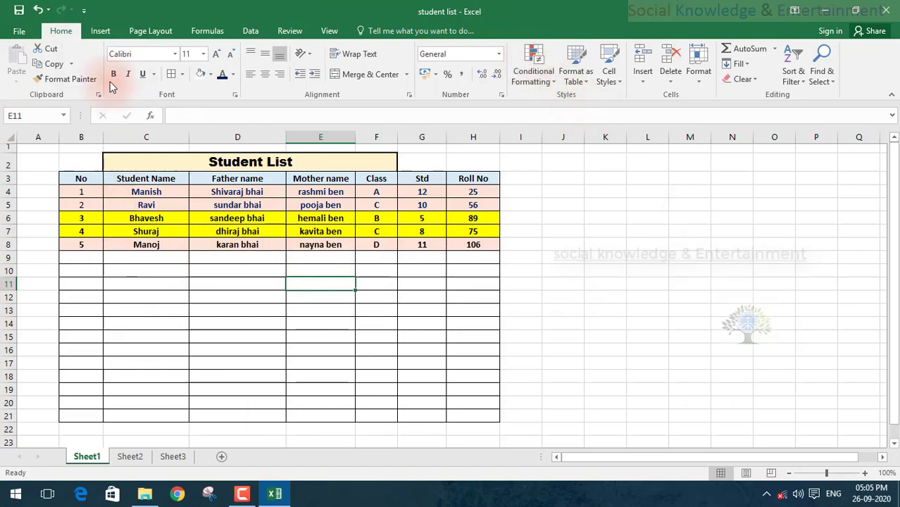
# Glance at the Insert tab, return to Home, and open the Find & Select dropdown
pyautogui.click(103, 32)
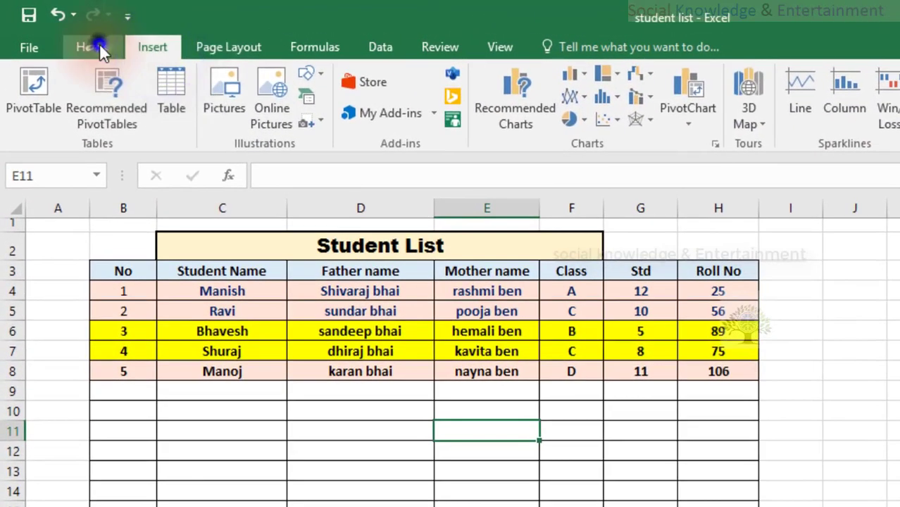
pyautogui.click(99, 44)
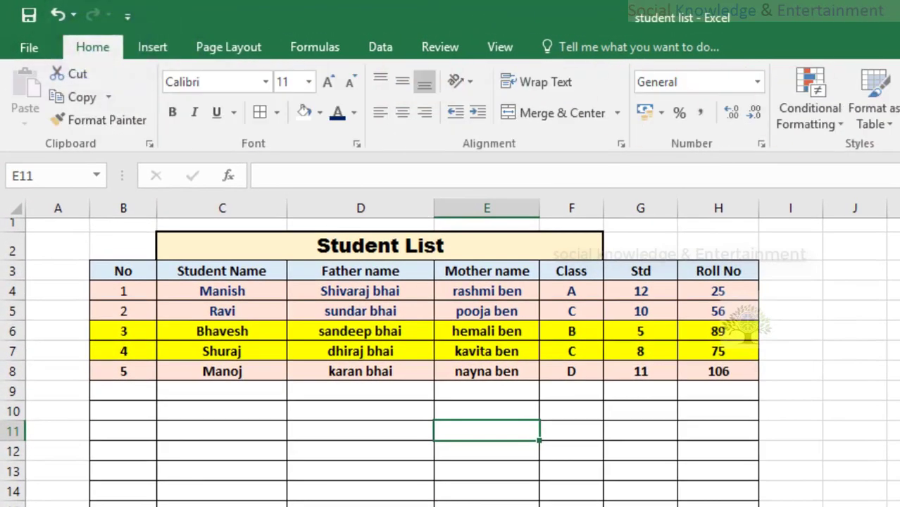
pyautogui.click(784, 81)
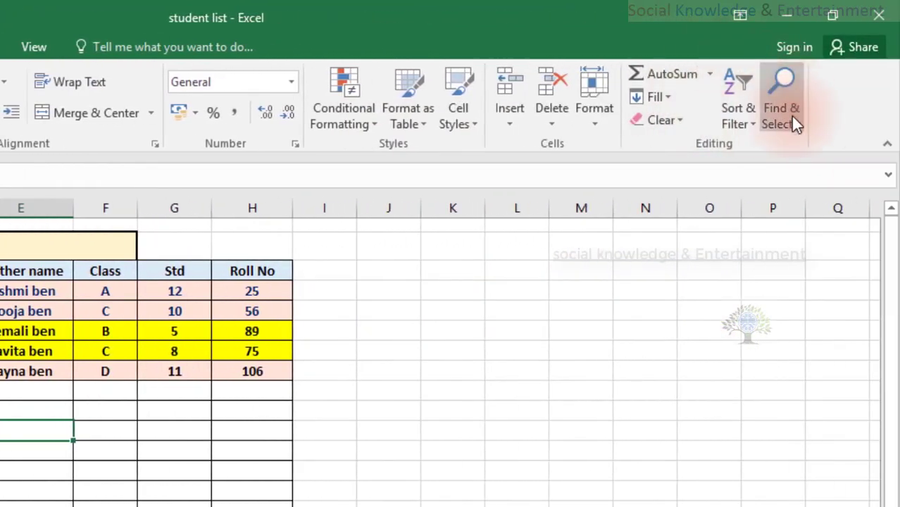
pyautogui.click(788, 116)
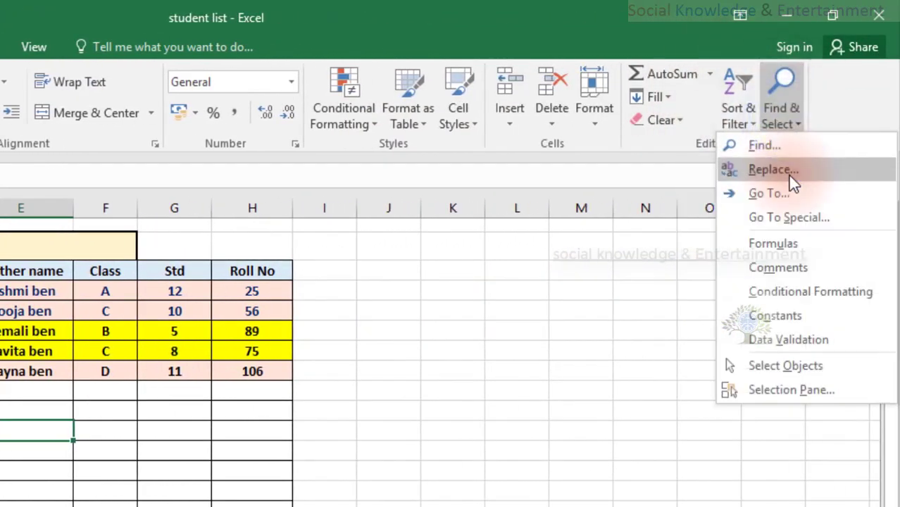
# Run Go To Special for Formulas and dismiss the 'No cells were found' message
pyautogui.click(793, 228)
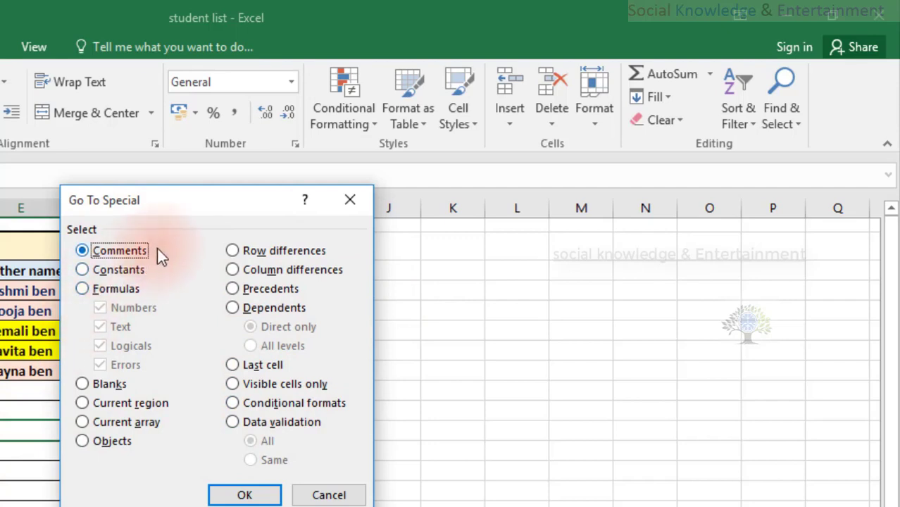
pyautogui.click(112, 294)
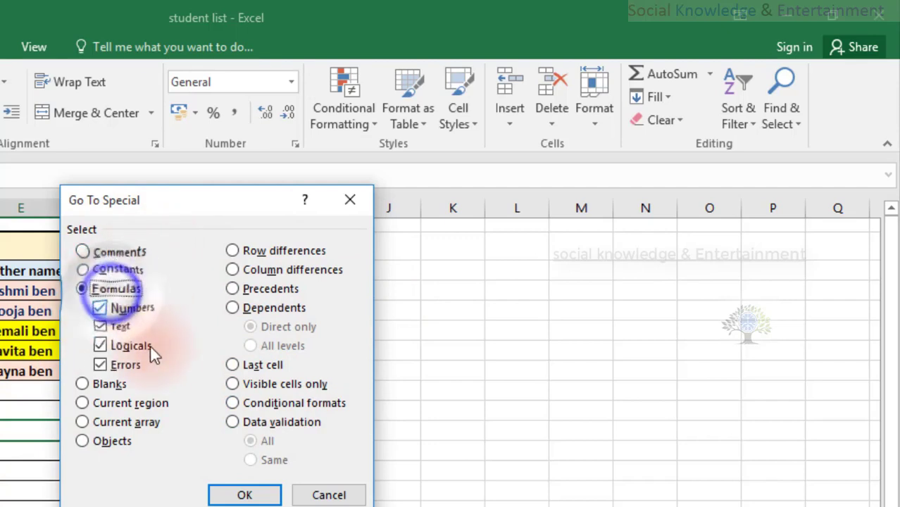
pyautogui.click(243, 491)
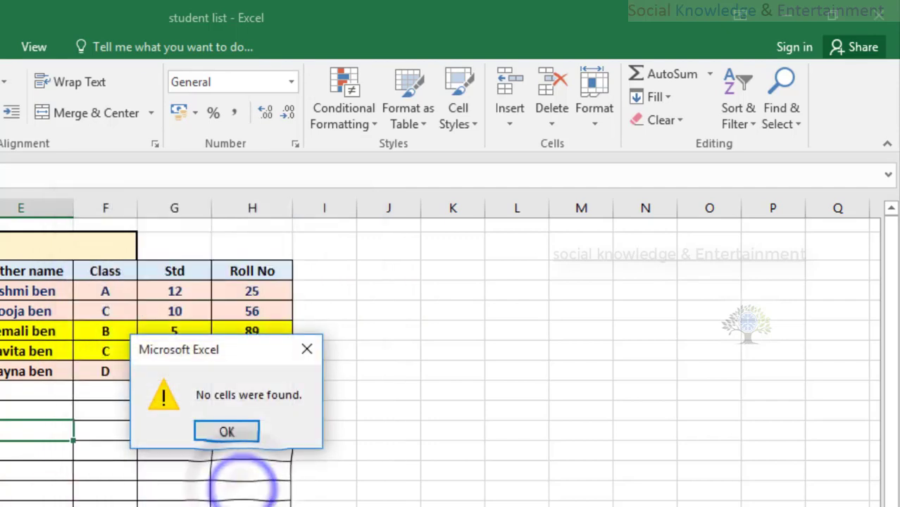
pyautogui.click(200, 426)
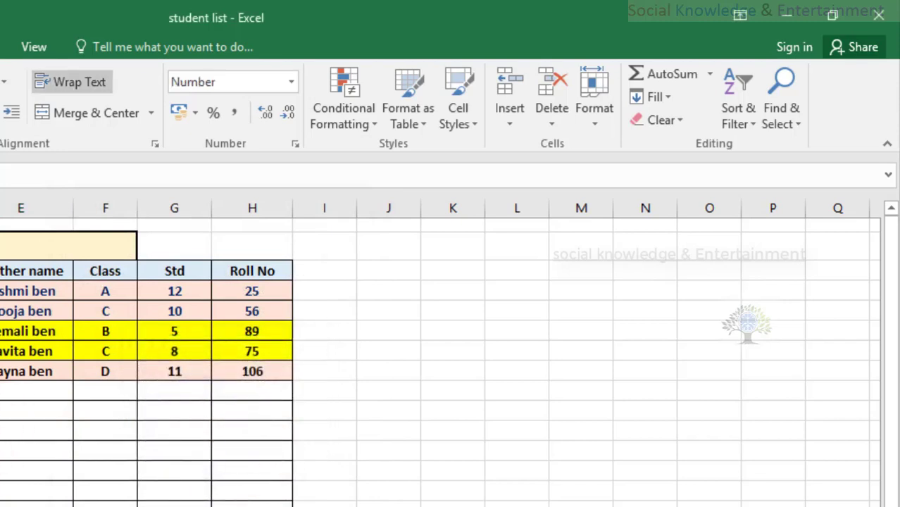
pyautogui.click(105, 301)
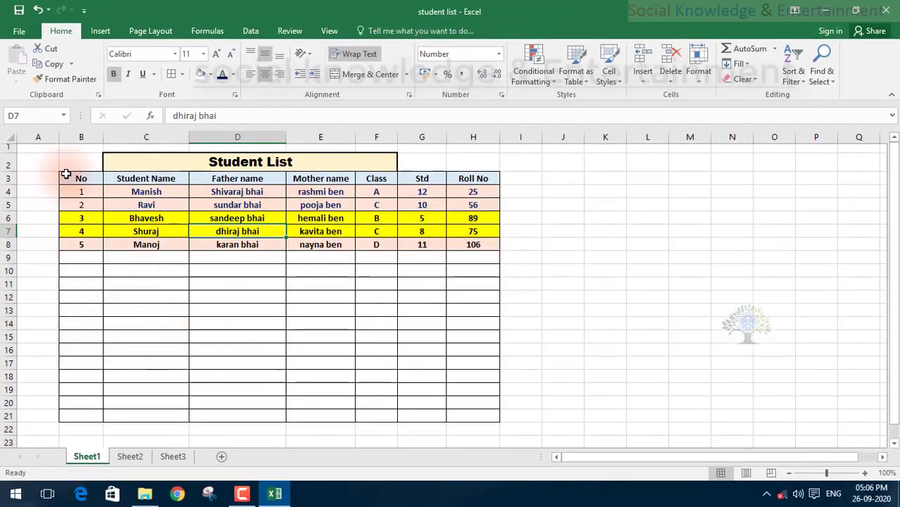
pyautogui.moveTo(65, 174); pyautogui.dragTo(477, 243)
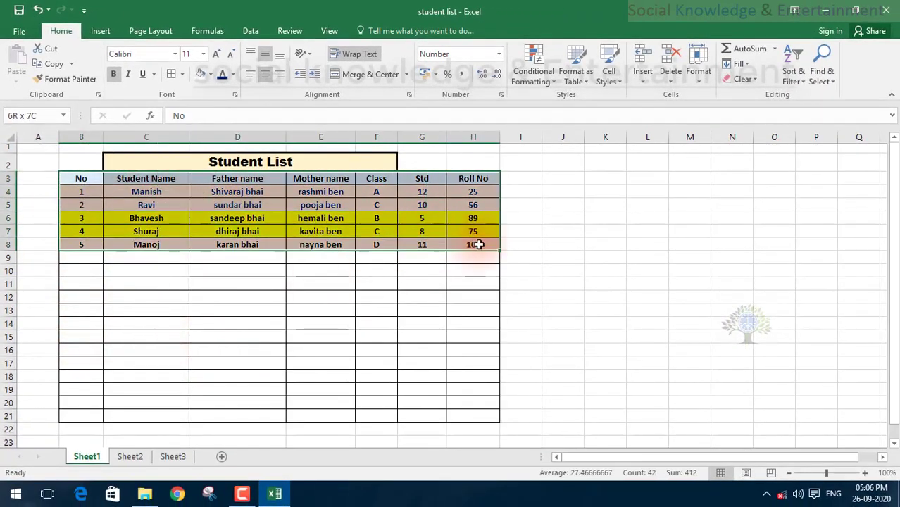
pyautogui.click(521, 213)
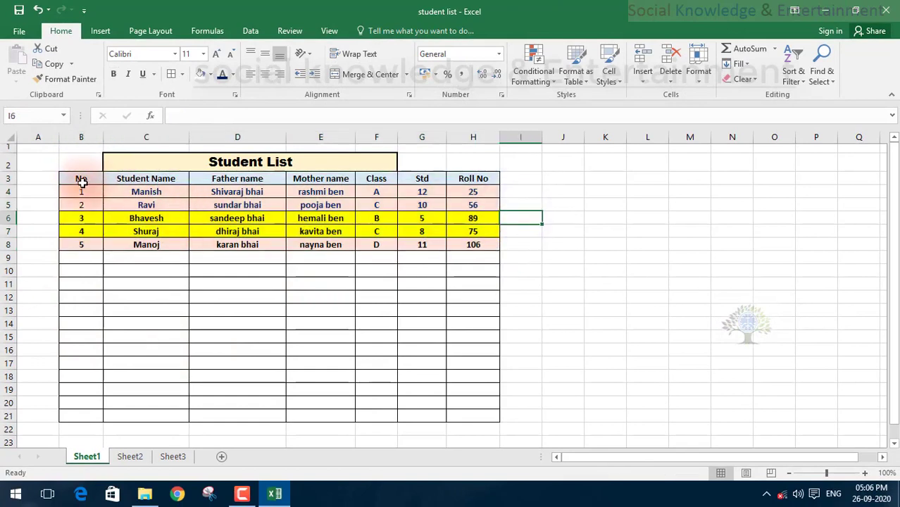
pyautogui.moveTo(82, 182); pyautogui.dragTo(469, 259)
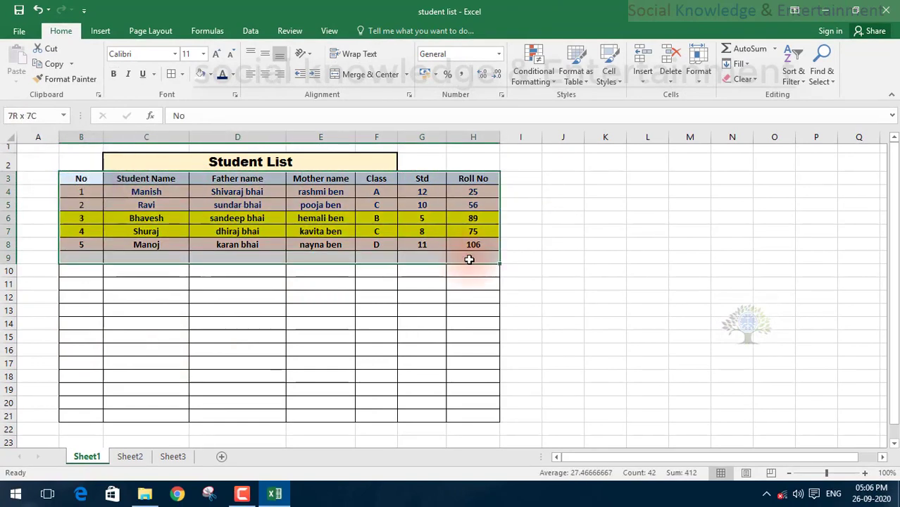
pyautogui.click(532, 202)
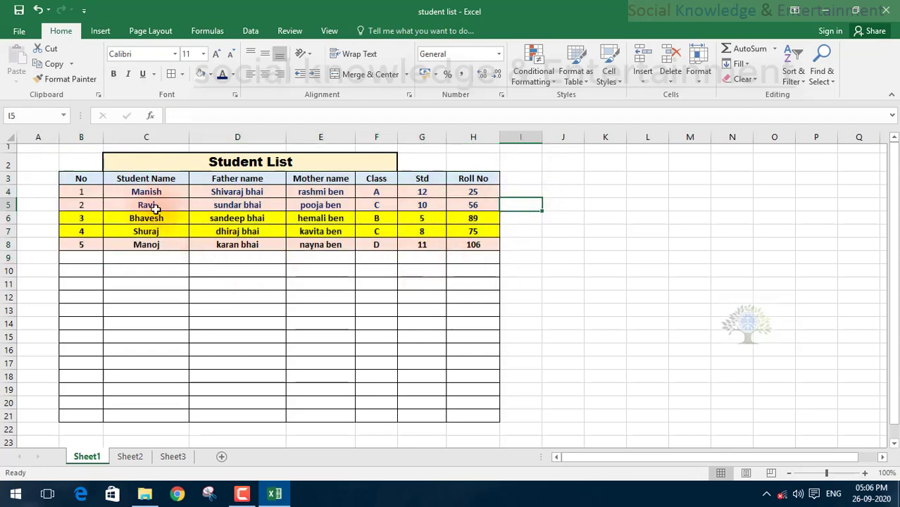
pyautogui.moveTo(71, 179); pyautogui.dragTo(466, 246)
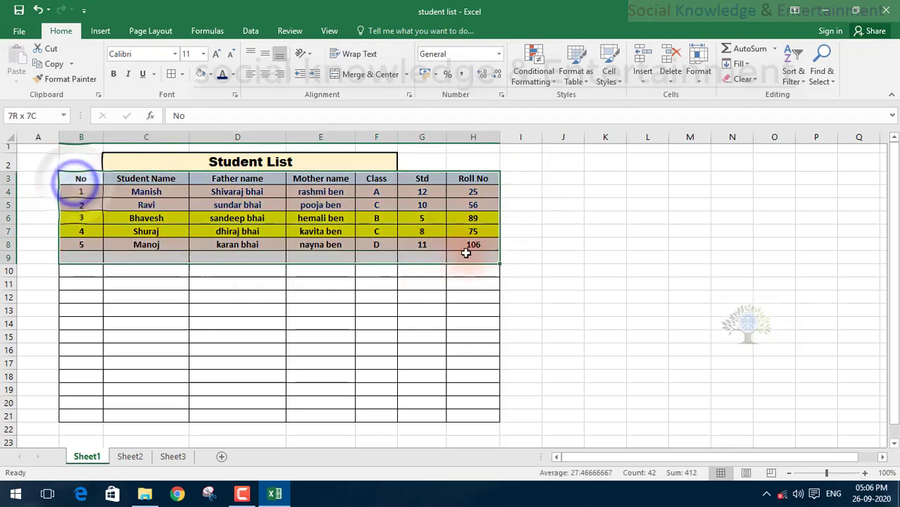
pyautogui.click(526, 215)
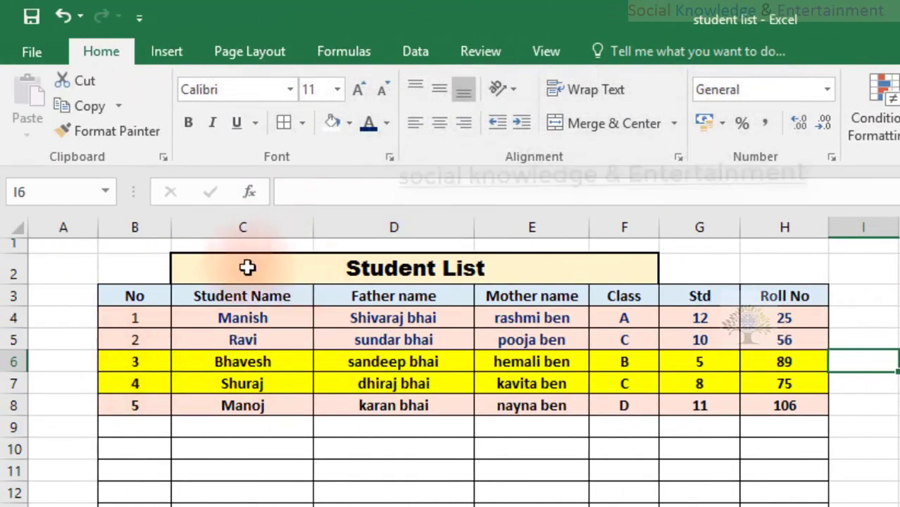
pyautogui.click(79, 289)
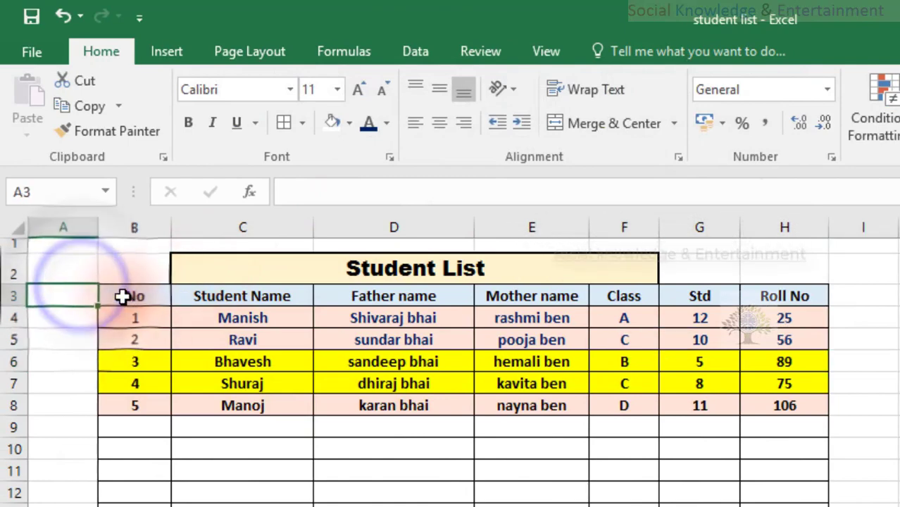
pyautogui.click(124, 295)
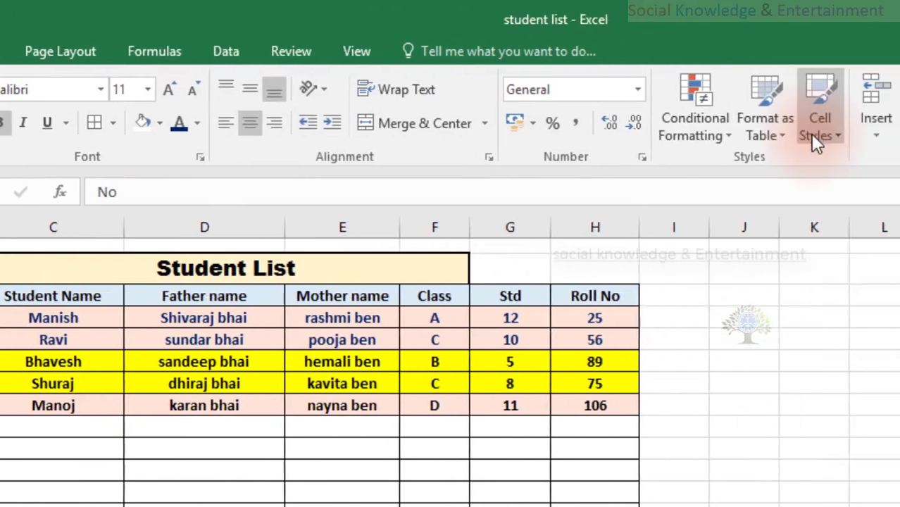
pyautogui.click(417, 123)
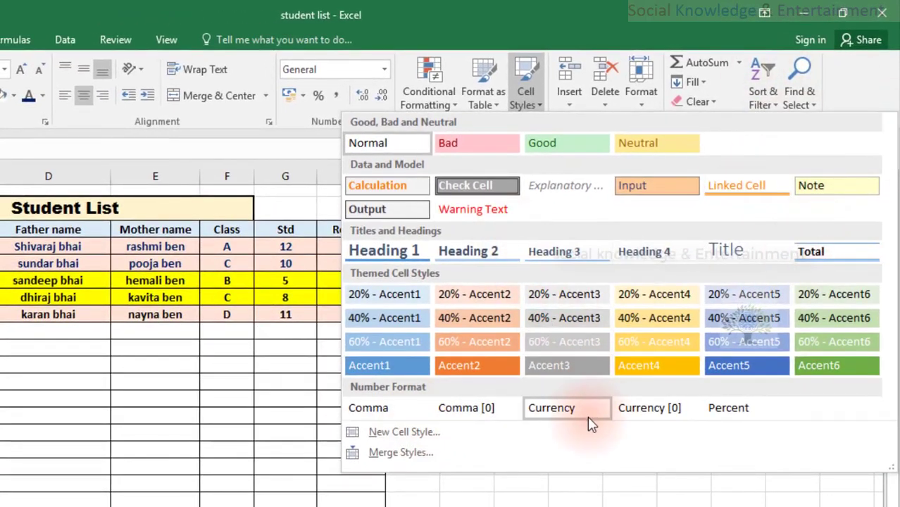
pyautogui.click(210, 326)
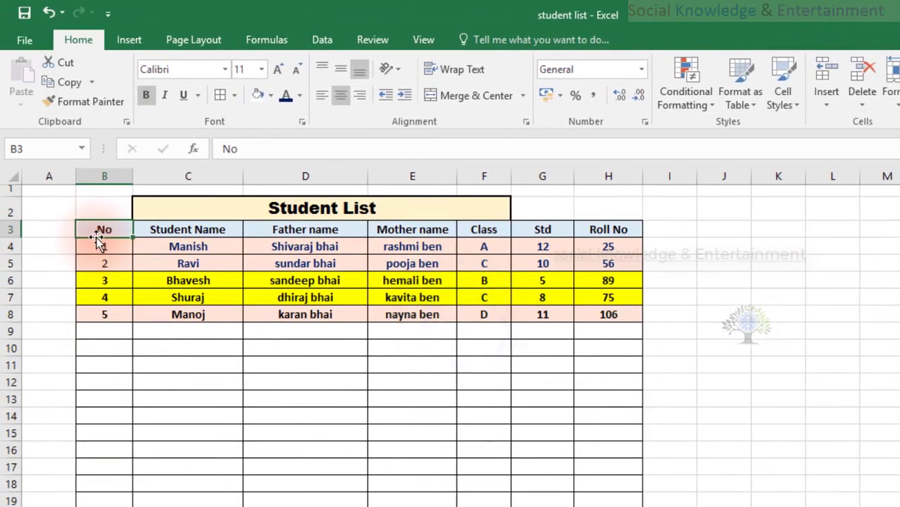
pyautogui.moveTo(97, 239); pyautogui.dragTo(648, 229)
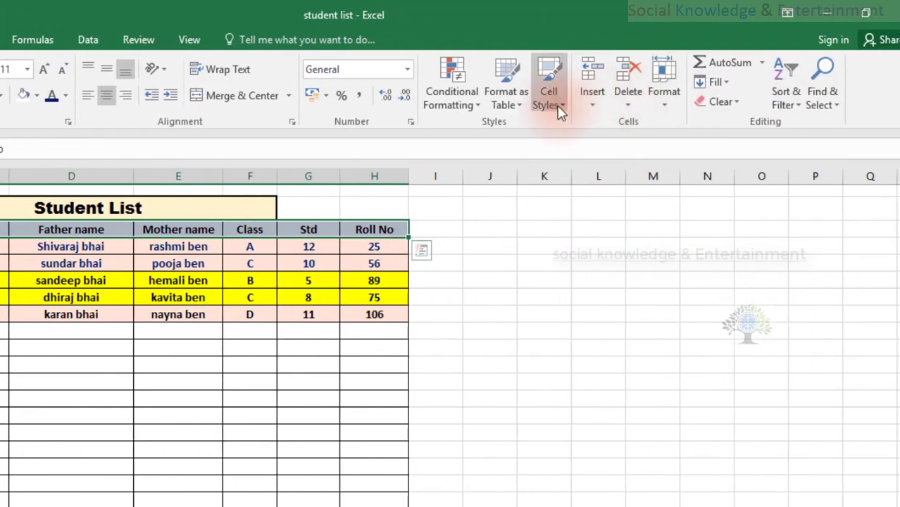
pyautogui.click(556, 106)
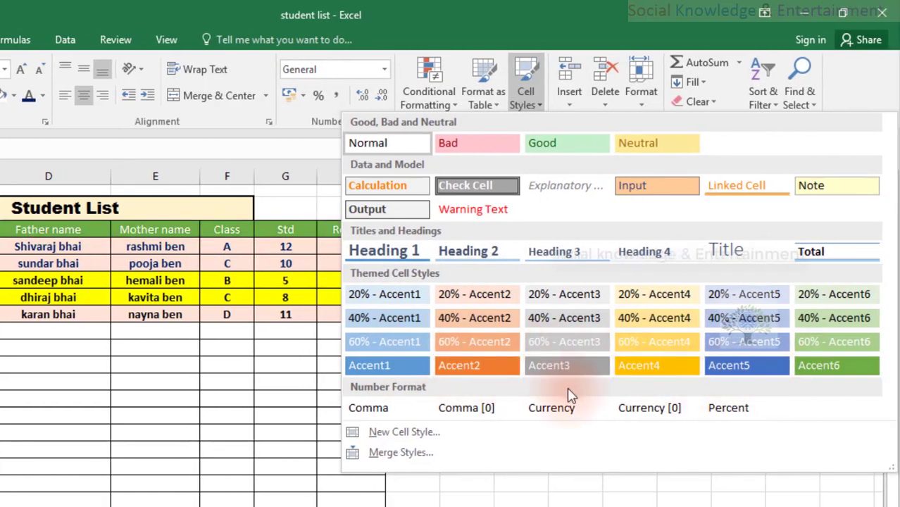
pyautogui.click(399, 454)
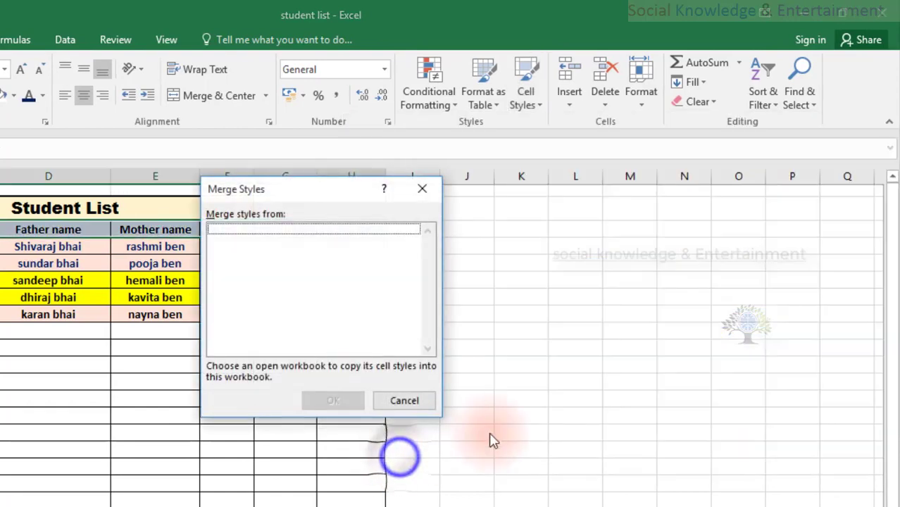
pyautogui.click(384, 400)
pyautogui.click(595, 279)
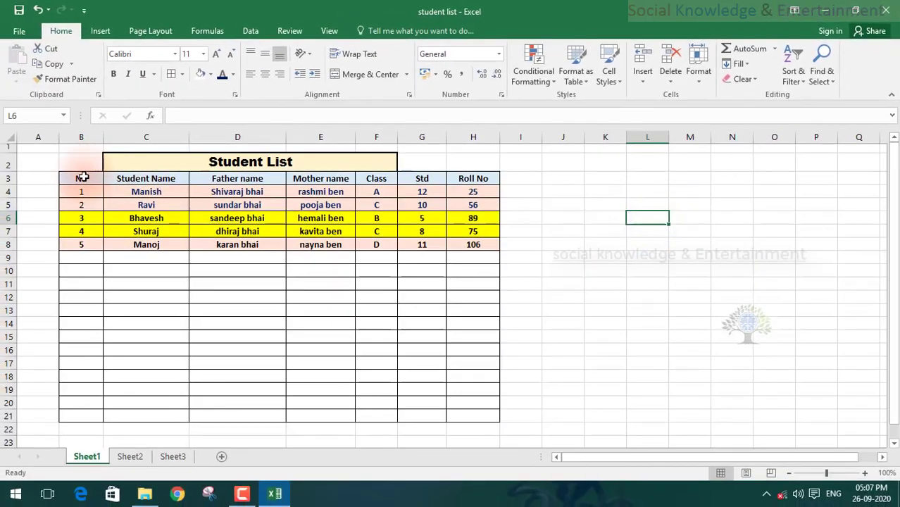
# Fill the header row B3:H3 with a deep pink custom colour from More Colors
pyautogui.moveTo(82, 177)
pyautogui.mouseDown()
pyautogui.moveTo(488, 166)
pyautogui.moveTo(486, 177)
pyautogui.mouseUp()
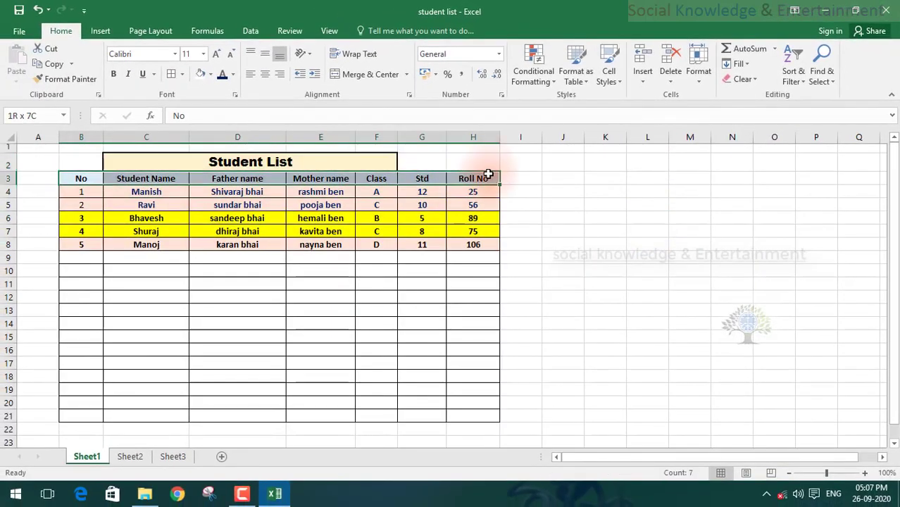
pyautogui.click(210, 75)
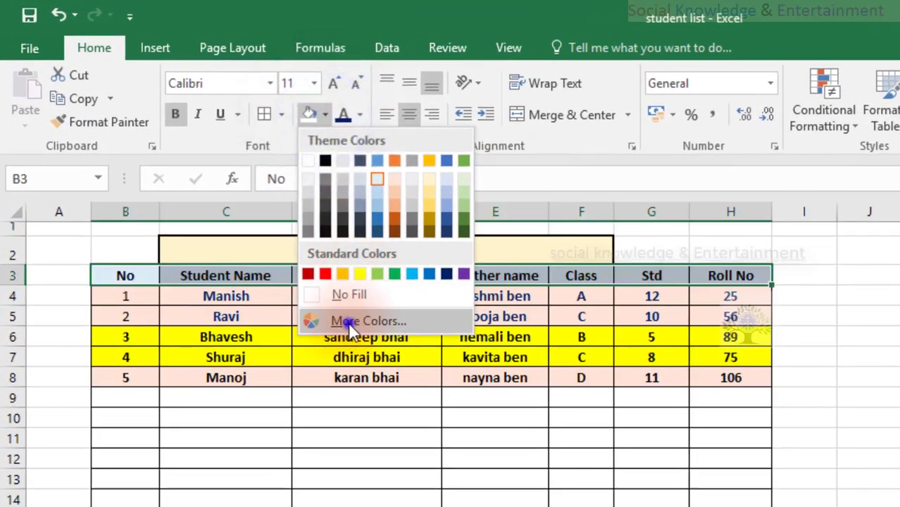
pyautogui.click(348, 322)
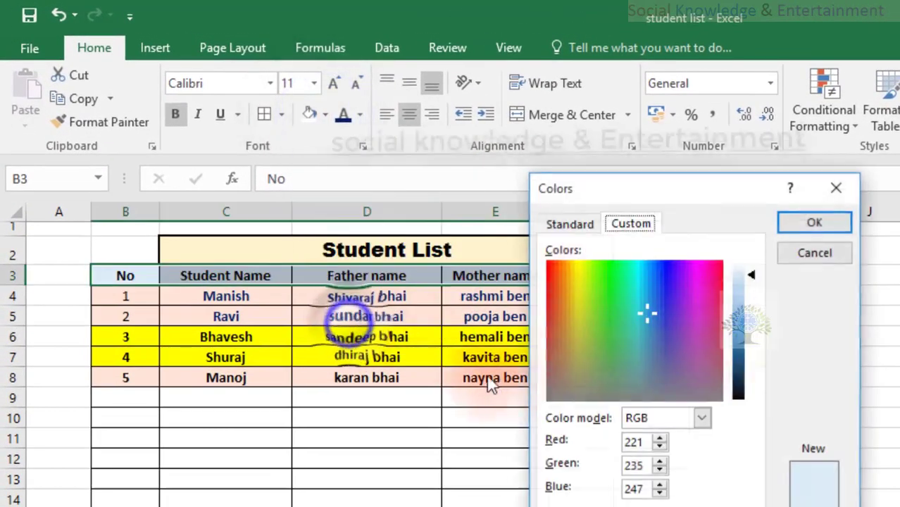
pyautogui.moveTo(645, 300); pyautogui.dragTo(586, 273)
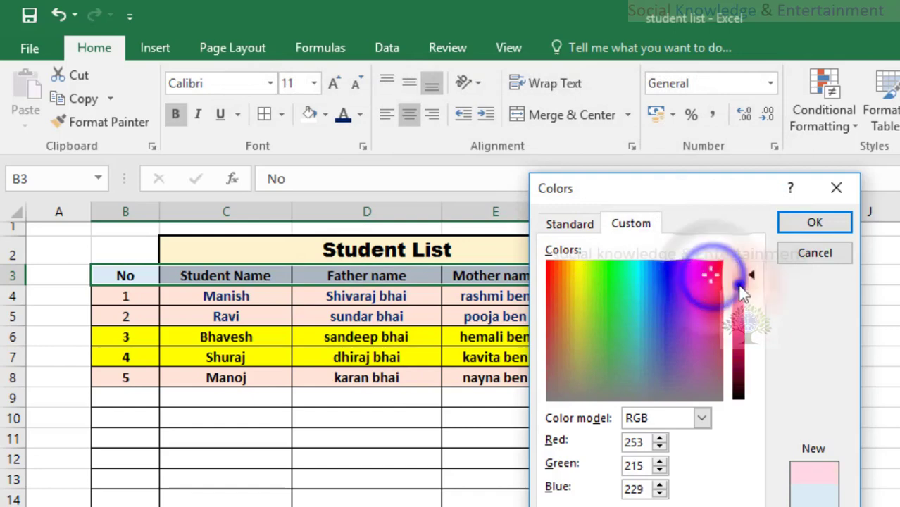
pyautogui.moveTo(738, 286); pyautogui.dragTo(748, 307)
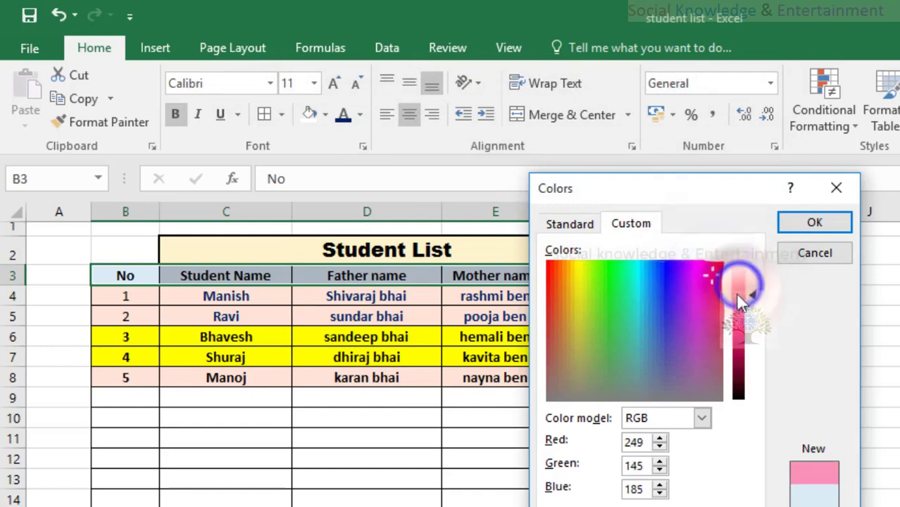
pyautogui.click(811, 219)
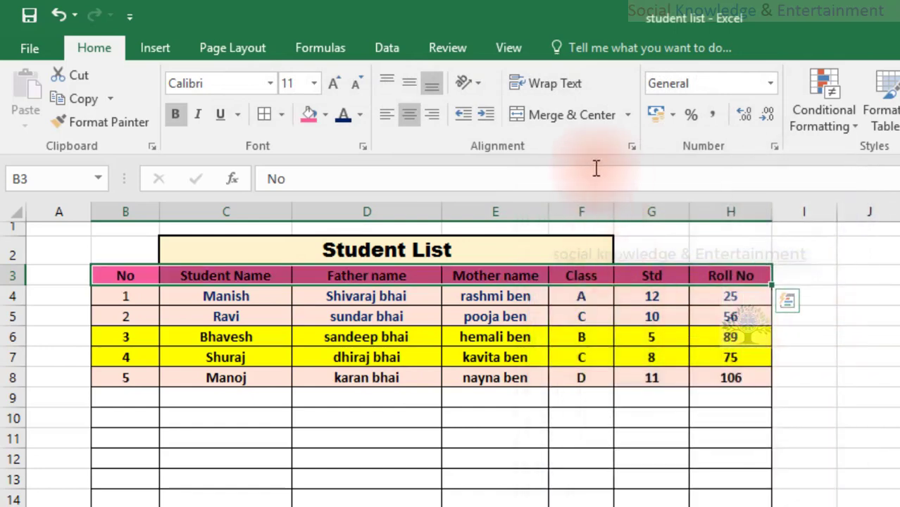
# Replace the header fill with a light blue custom colour
pyautogui.click(329, 111)
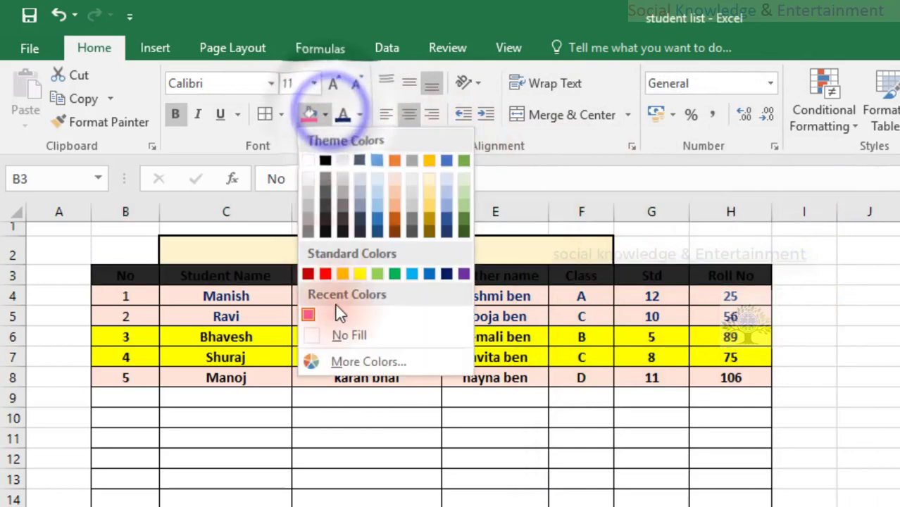
pyautogui.click(346, 360)
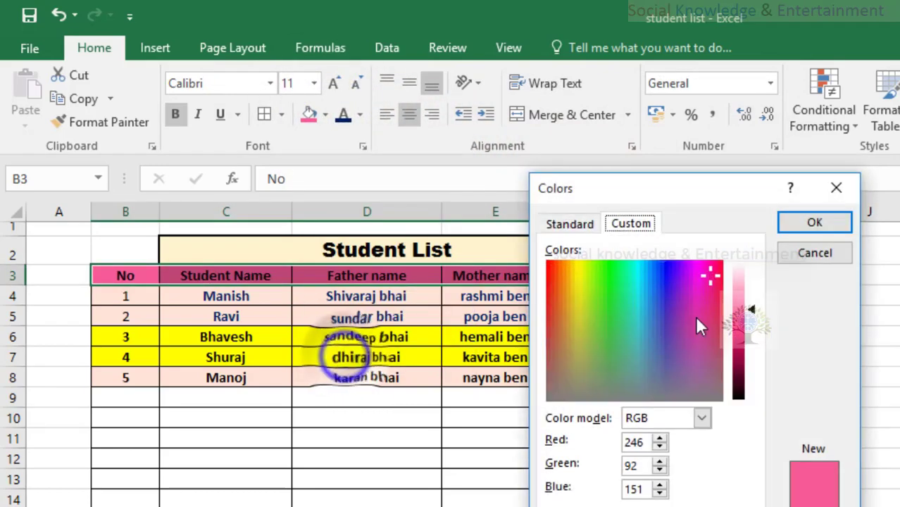
pyautogui.moveTo(617, 266); pyautogui.dragTo(583, 269)
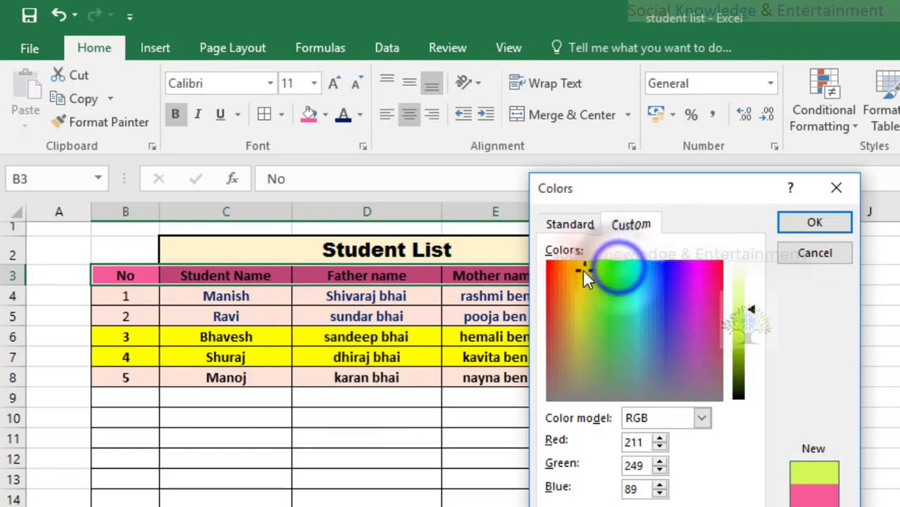
pyautogui.moveTo(638, 276)
pyautogui.mouseDown()
pyautogui.moveTo(710, 276)
pyautogui.moveTo(703, 312)
pyautogui.mouseUp()
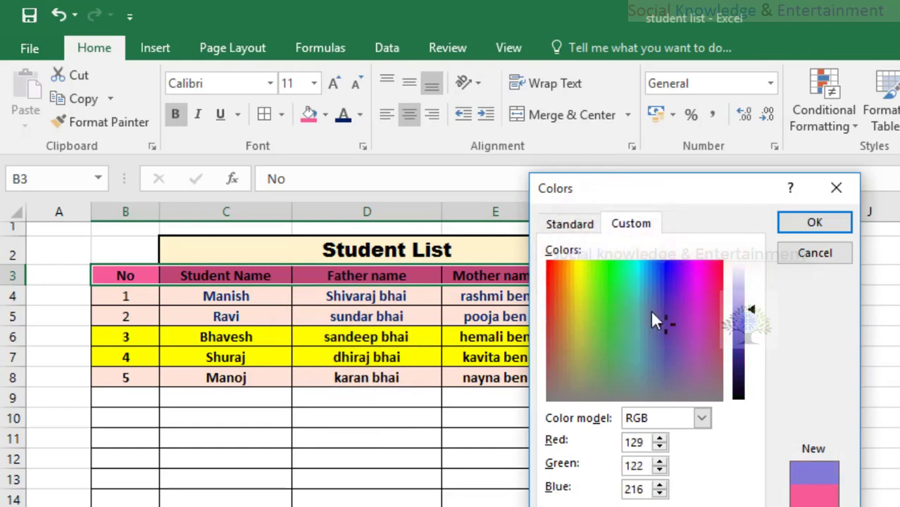
pyautogui.click(739, 285)
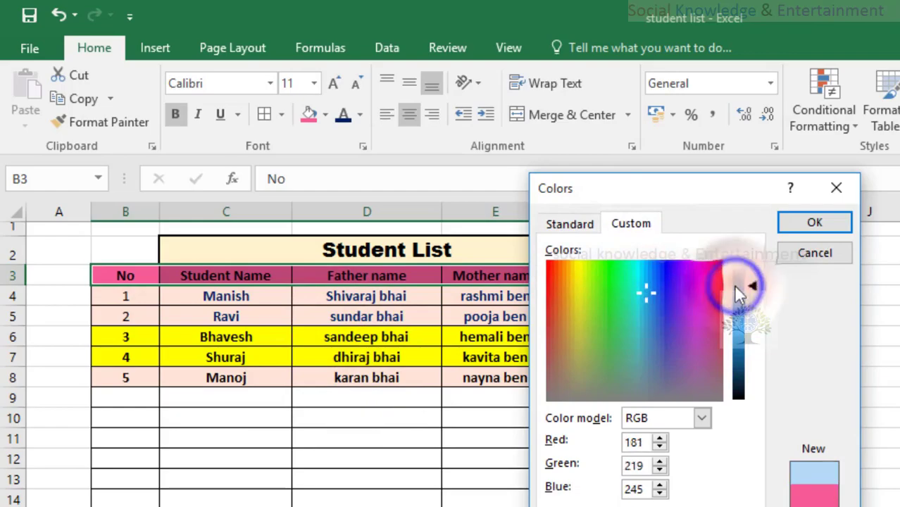
pyautogui.click(845, 224)
pyautogui.click(877, 337)
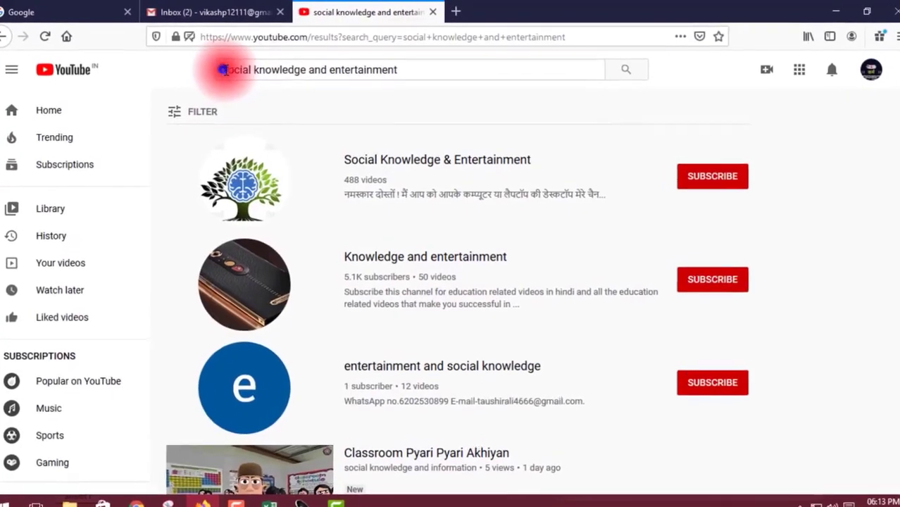
# Open the Social Knowledge & Entertainment channel, subscribe, and set notifications to All
pyautogui.moveTo(215, 78); pyautogui.dragTo(421, 77)
pyautogui.click(421, 78)
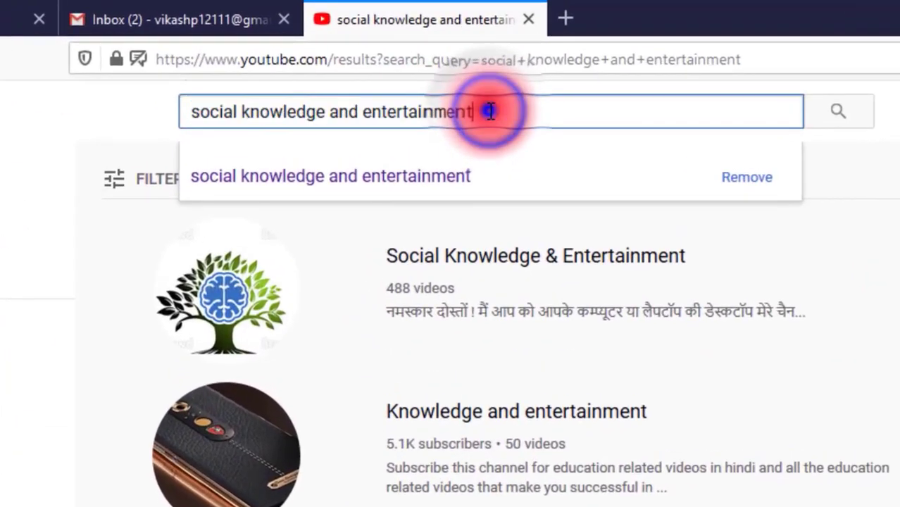
pyautogui.moveTo(490, 111); pyautogui.dragTo(183, 111)
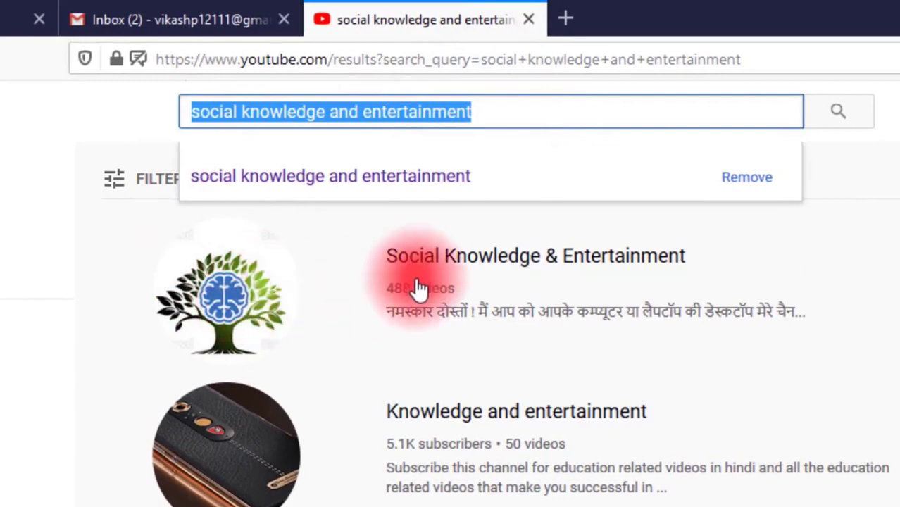
pyautogui.click(289, 267)
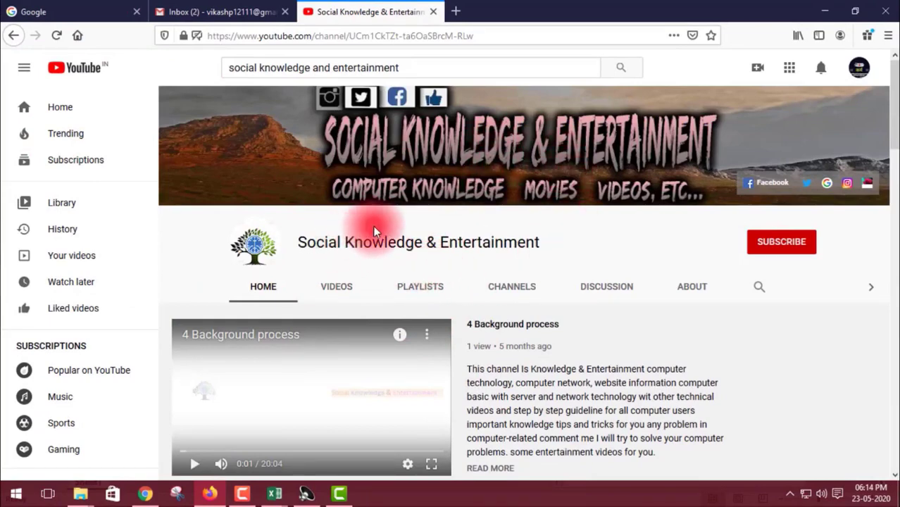
pyautogui.scroll(-2, 373, 225)
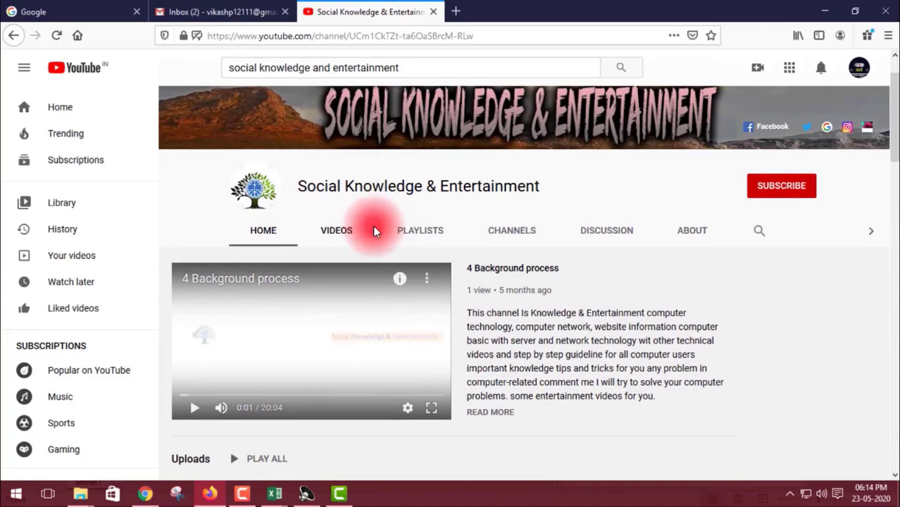
pyautogui.scroll(2, 344, 224)
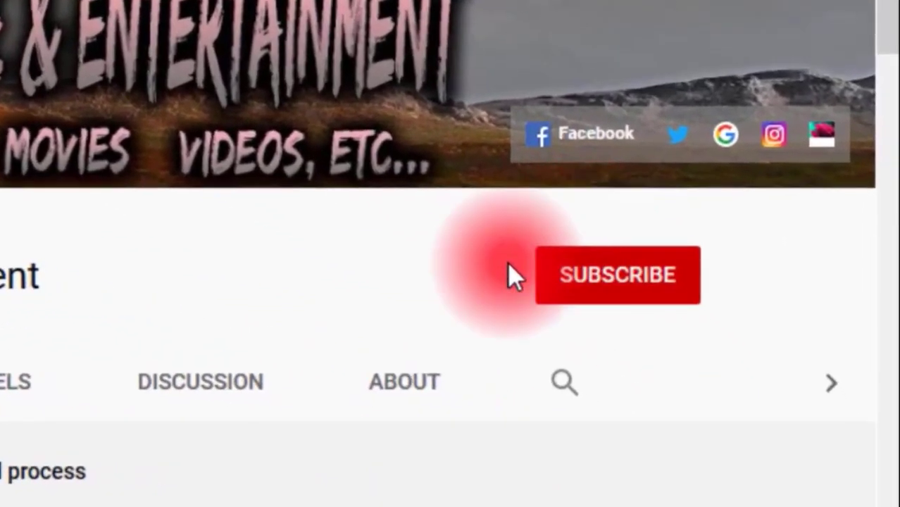
pyautogui.click(642, 285)
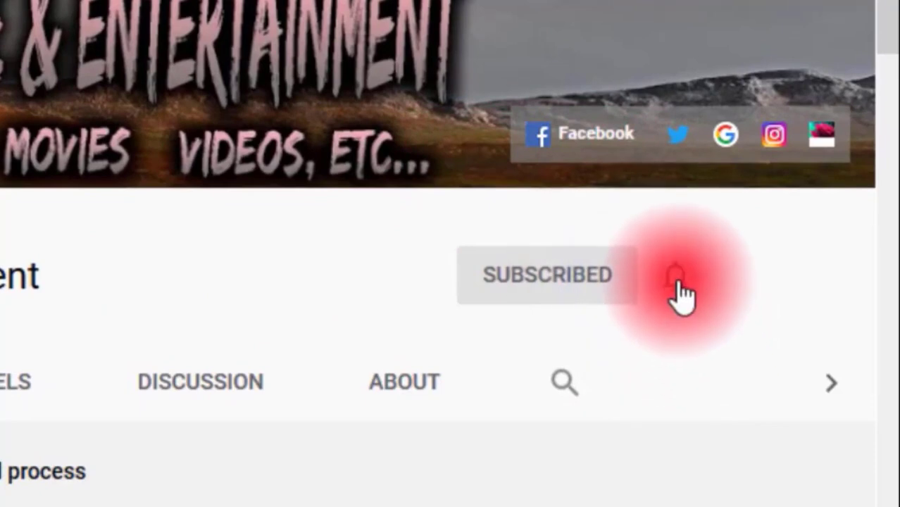
pyautogui.click(679, 283)
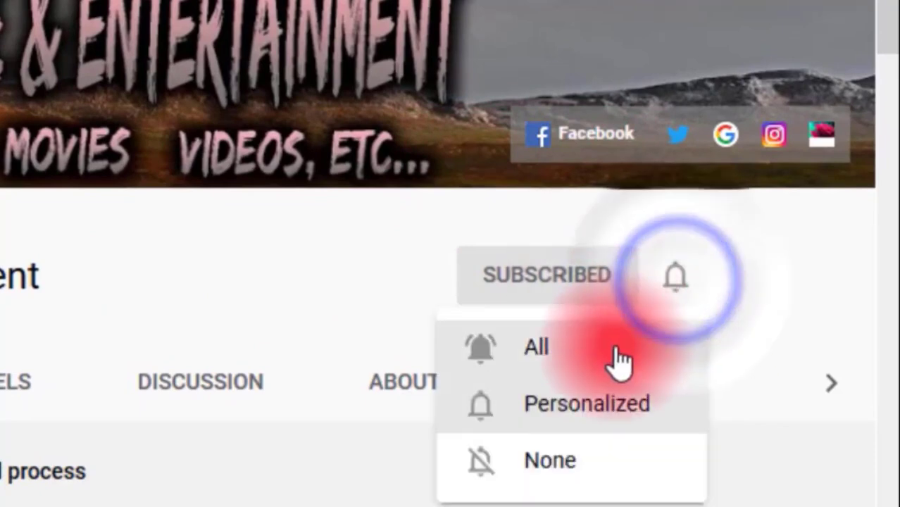
pyautogui.click(614, 347)
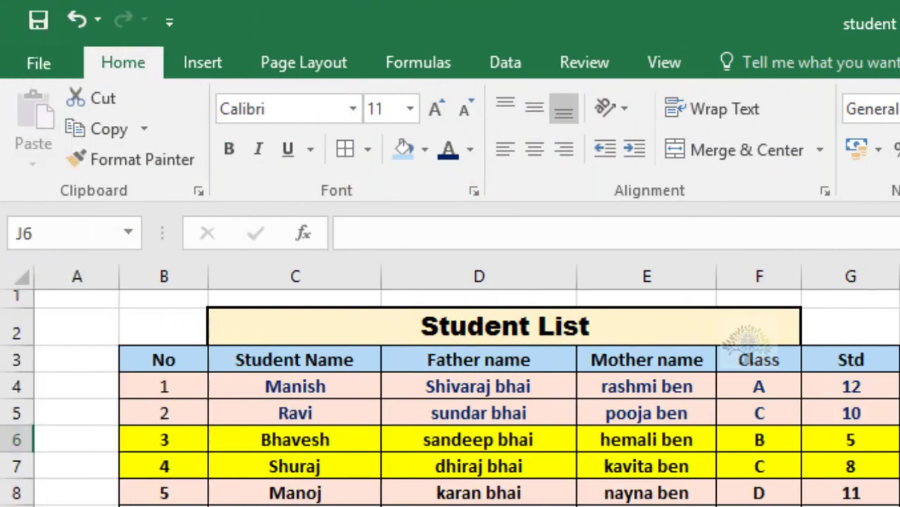
# Switch Excel to the Insert tab, then start Word 2016 from Start's Microsoft Office 2016 folder
pyautogui.click(179, 60)
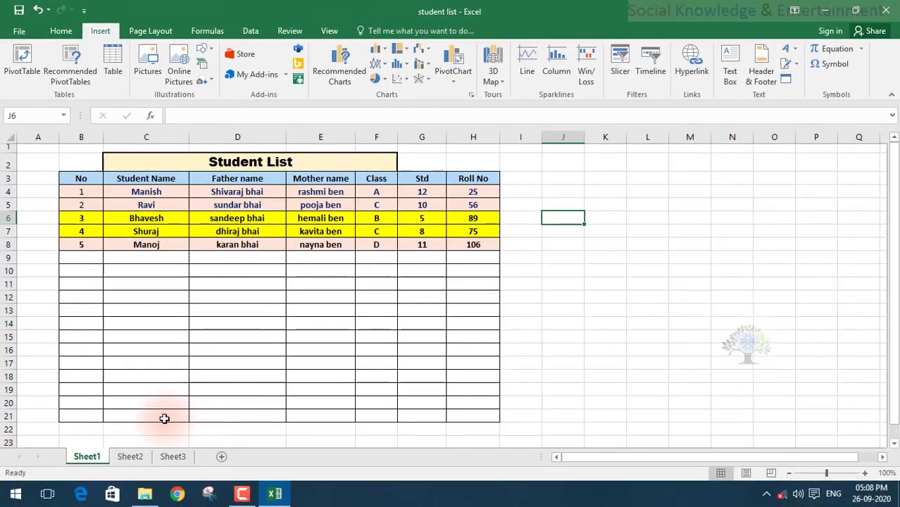
pyautogui.click(15, 493)
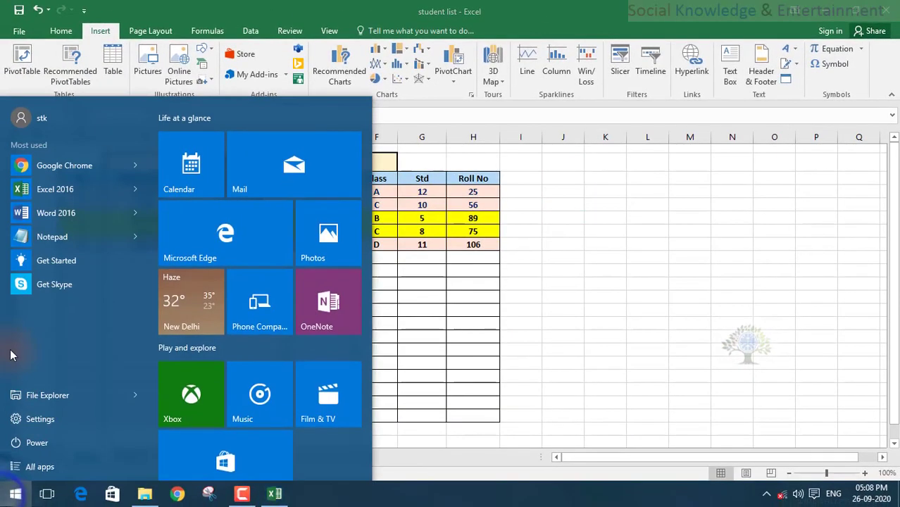
pyautogui.click(14, 470)
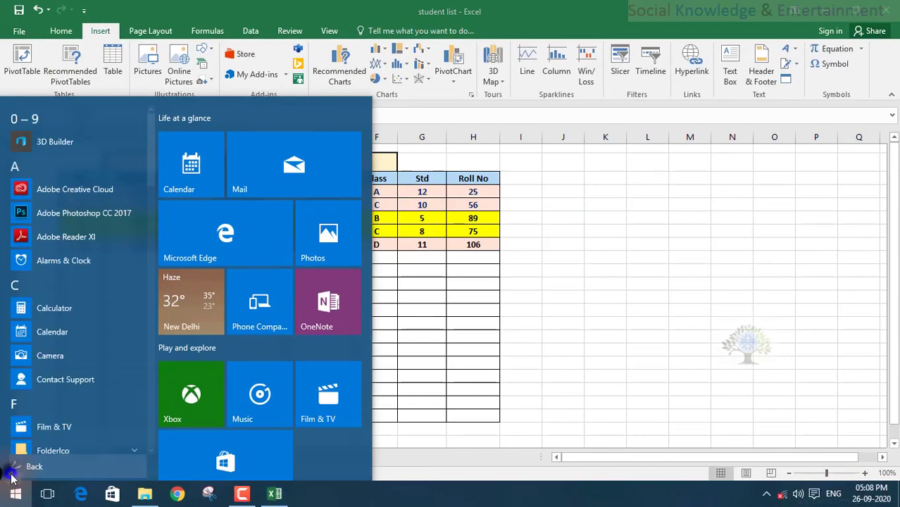
pyautogui.click(44, 290)
pyautogui.click(128, 260)
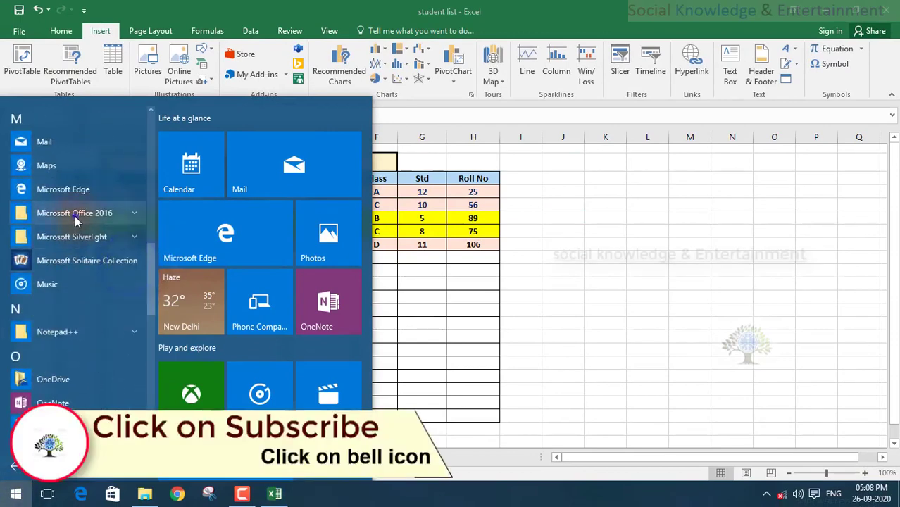
pyautogui.click(74, 213)
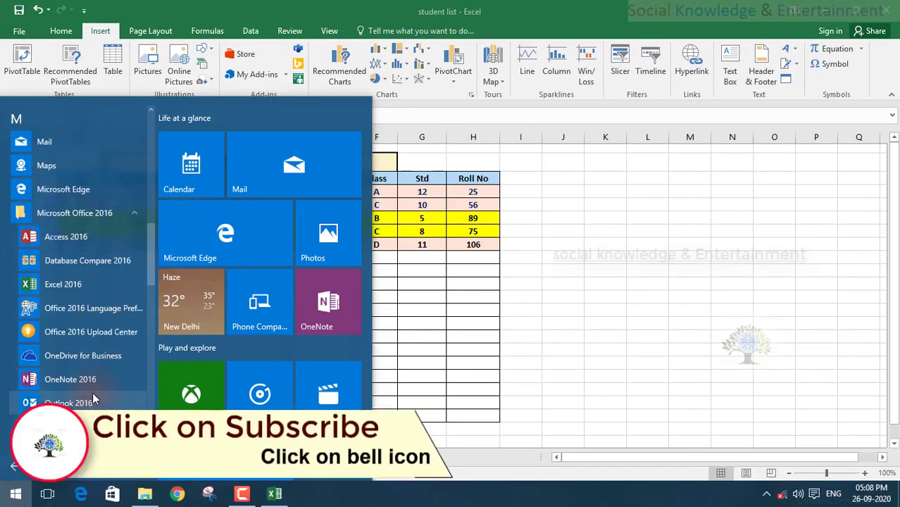
pyautogui.scroll(-5, 98, 335)
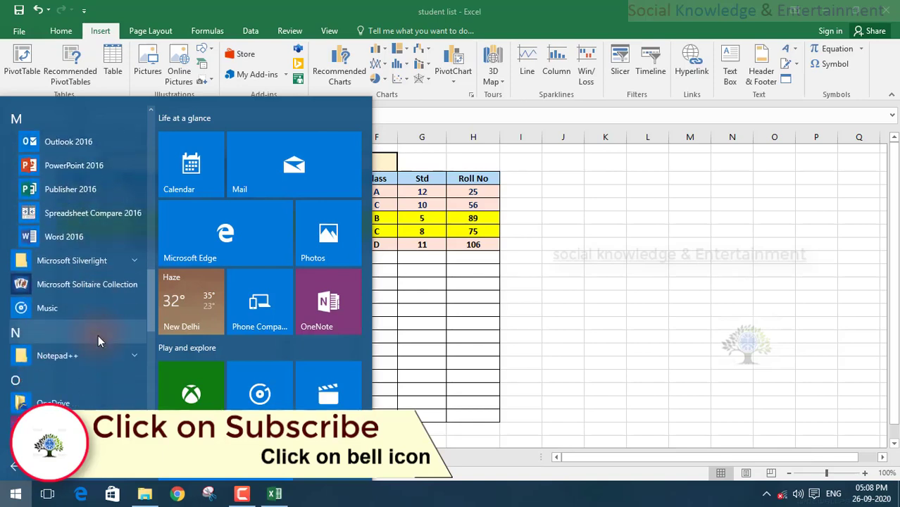
pyautogui.scroll(1, 98, 335)
pyautogui.click(96, 293)
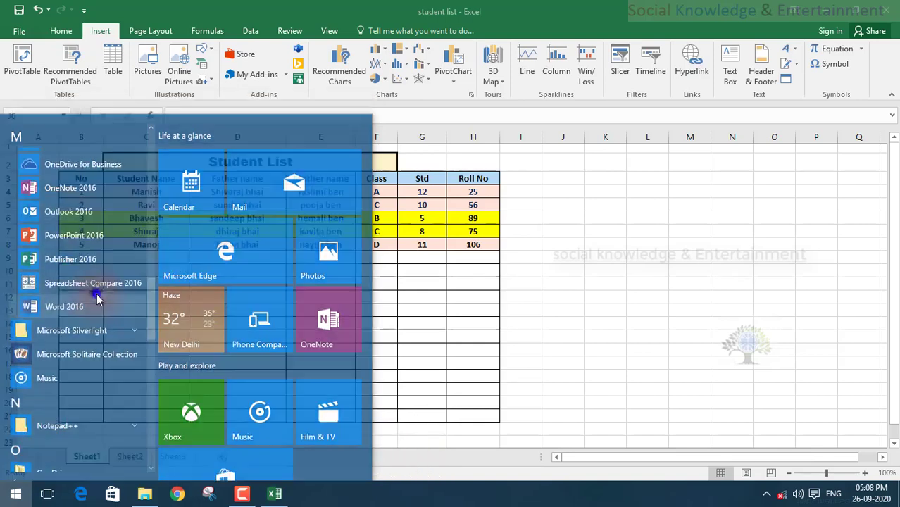
pyautogui.click(365, 182)
# Open a blank Word document, shrink its window over Excel, and switch between both
pyautogui.click(378, 157)
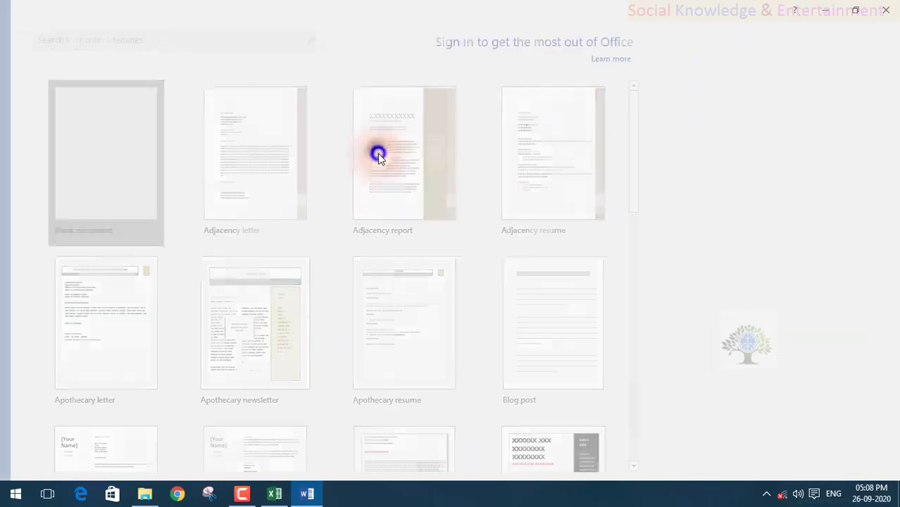
pyautogui.click(101, 33)
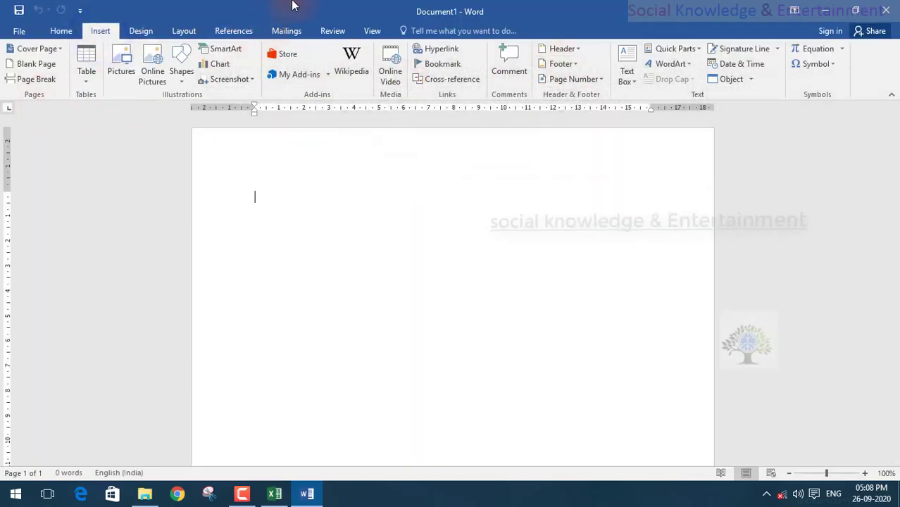
pyautogui.moveTo(291, 7); pyautogui.dragTo(535, 117)
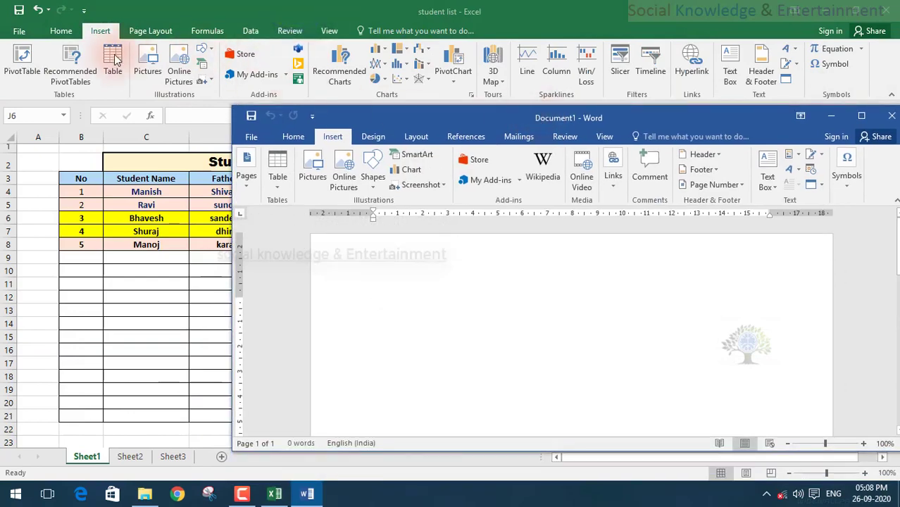
pyautogui.click(99, 36)
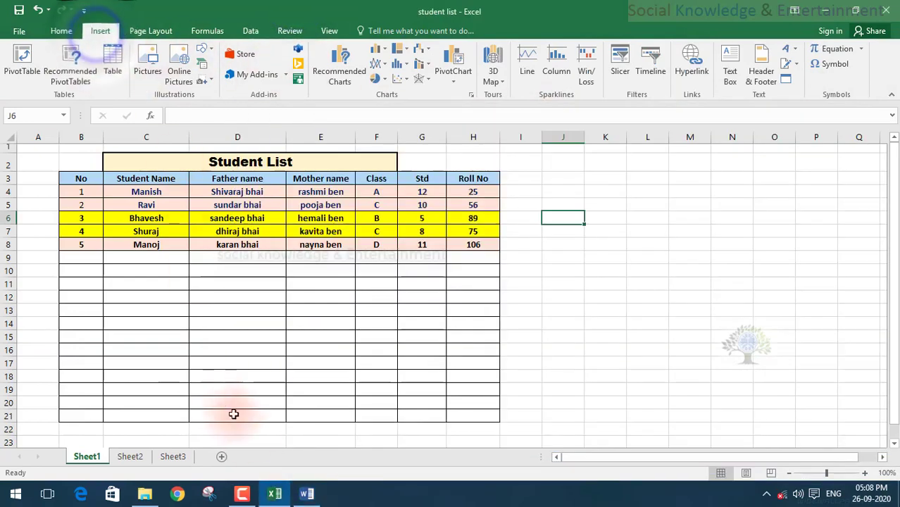
pyautogui.click(306, 495)
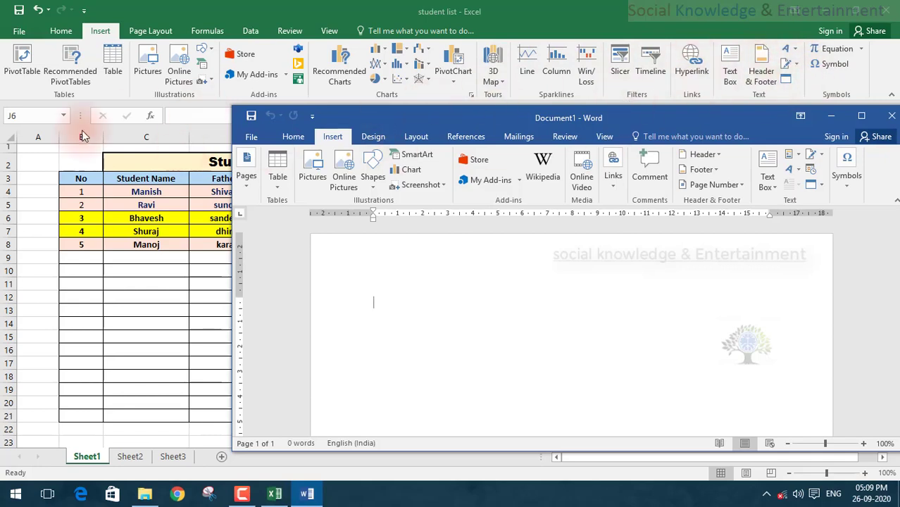
# Move the Word window left, maximize it, then close the blank document
pyautogui.moveTo(579, 122); pyautogui.dragTo(485, 125)
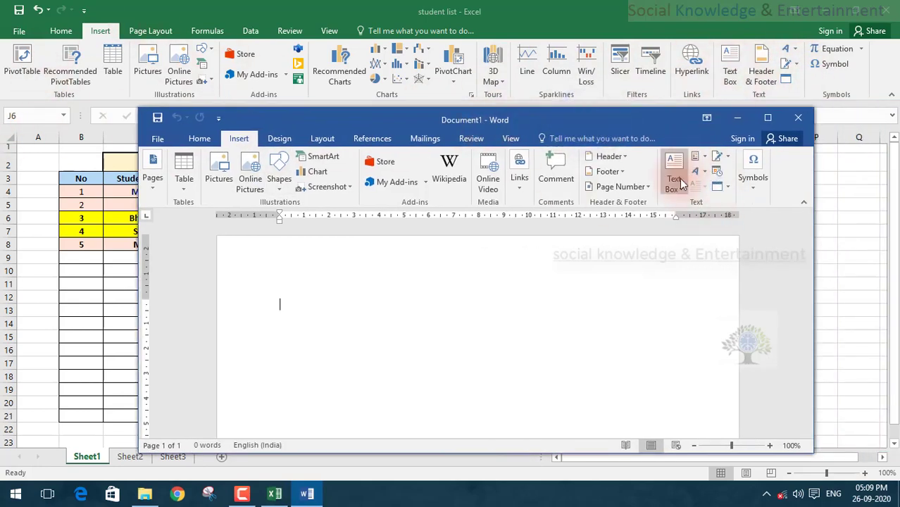
pyautogui.click(768, 118)
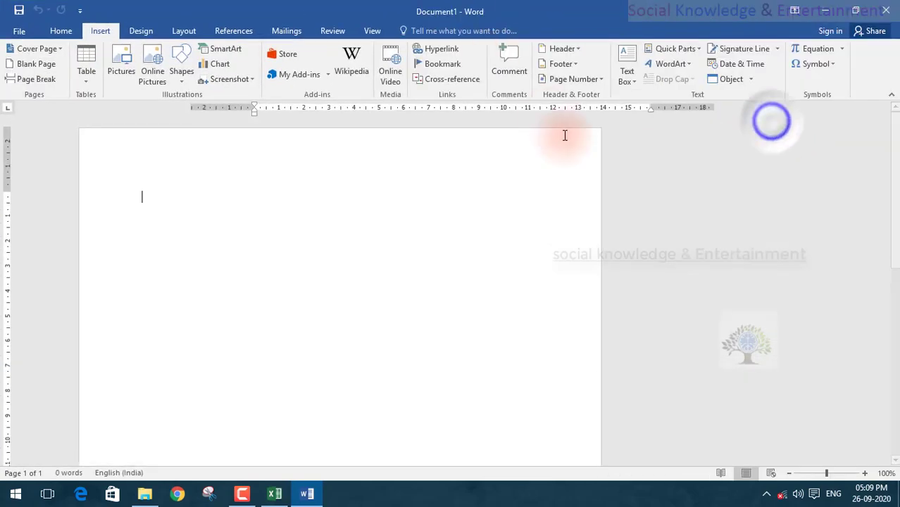
pyautogui.click(886, 10)
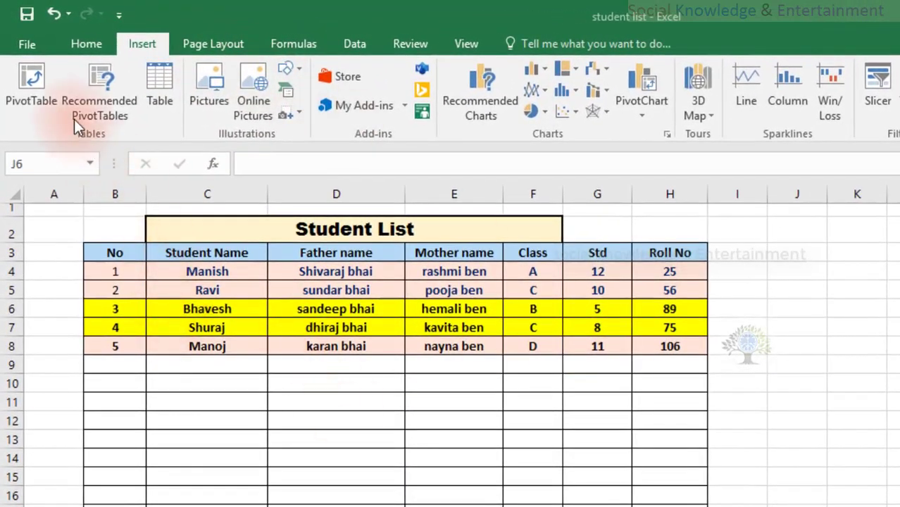
pyautogui.click(31, 78)
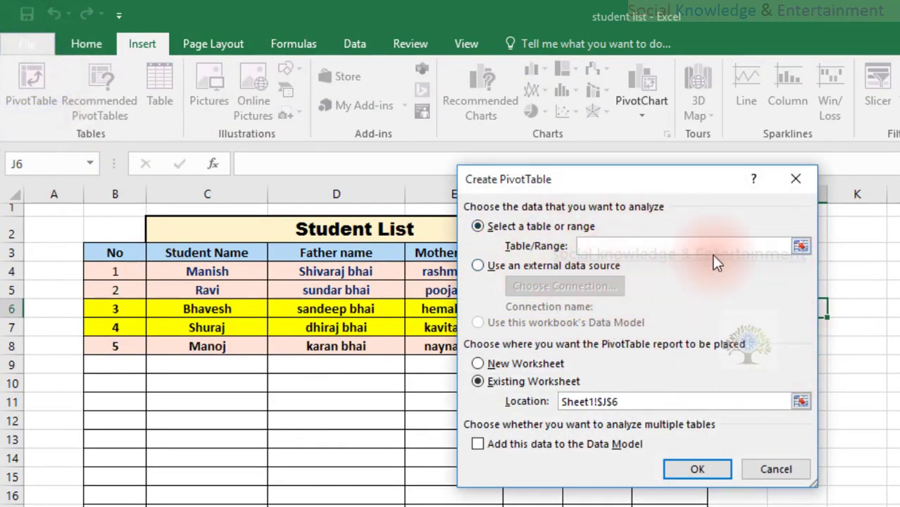
pyautogui.click(799, 247)
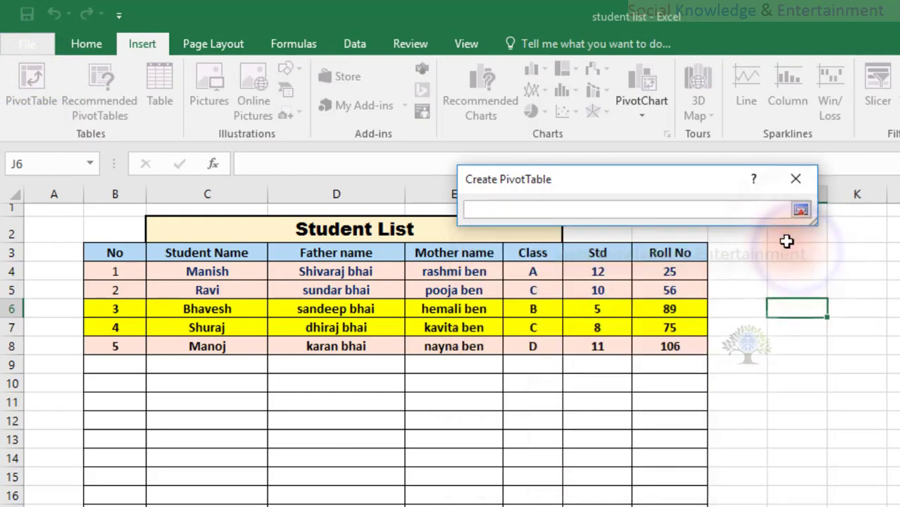
pyautogui.click(798, 211)
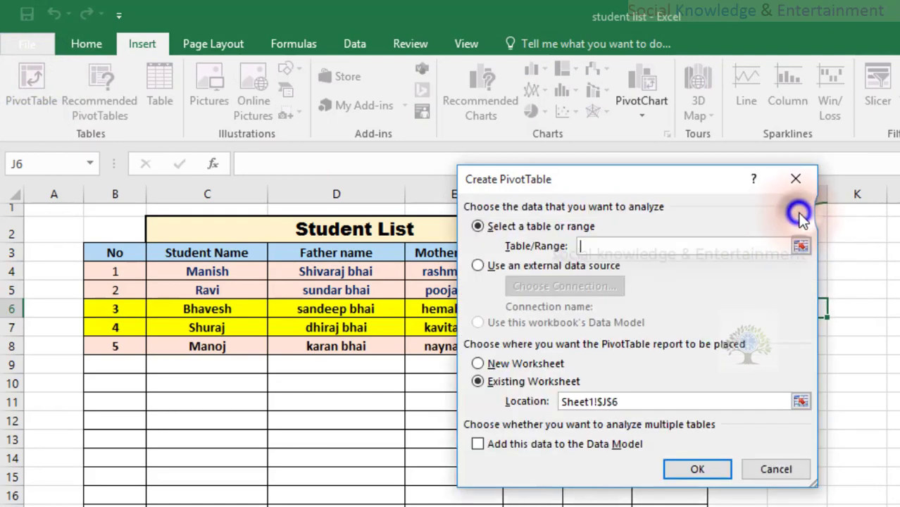
pyautogui.click(551, 267)
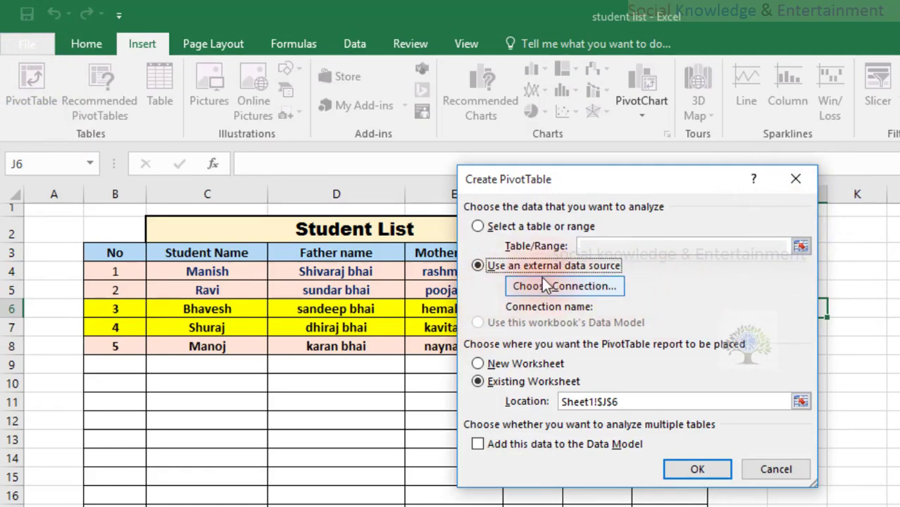
pyautogui.click(589, 288)
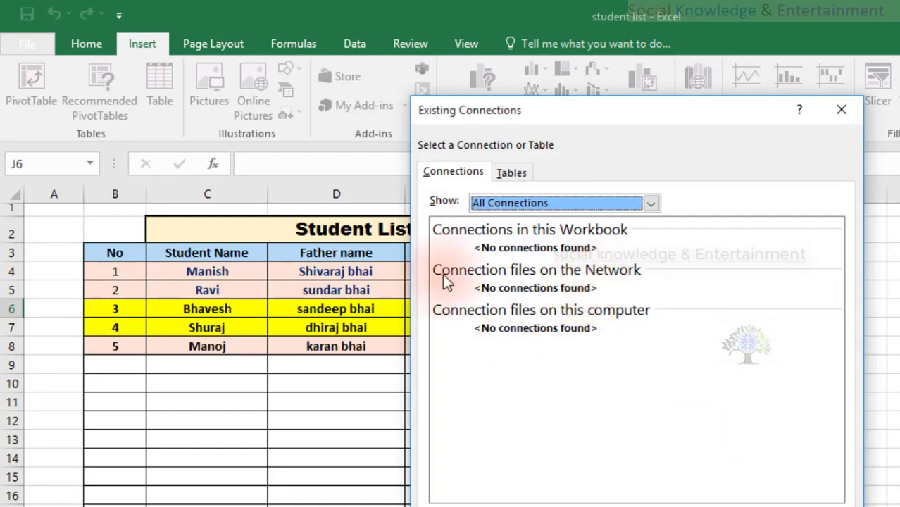
pyautogui.click(510, 171)
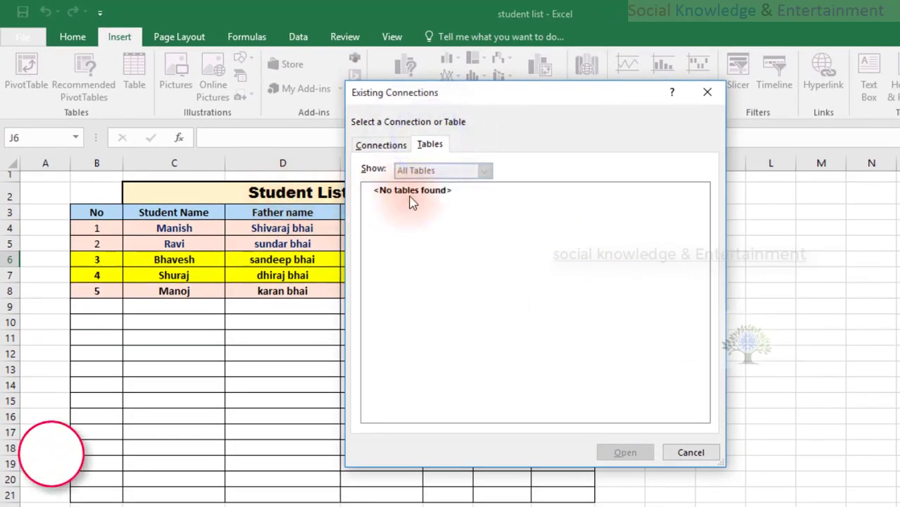
pyautogui.click(687, 460)
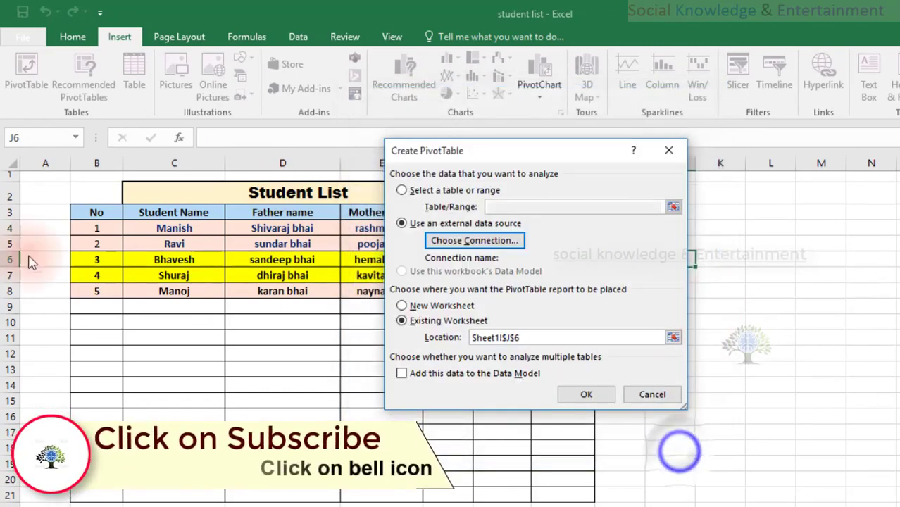
pyautogui.click(659, 394)
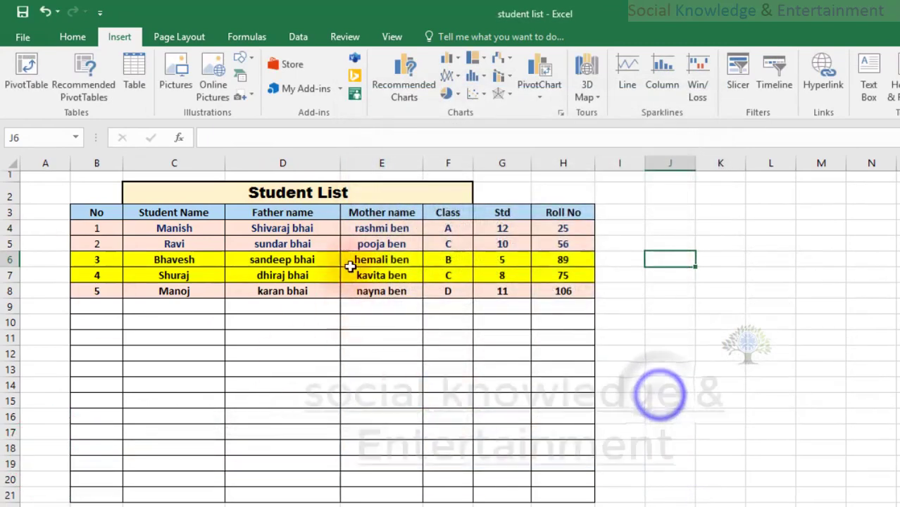
pyautogui.click(46, 93)
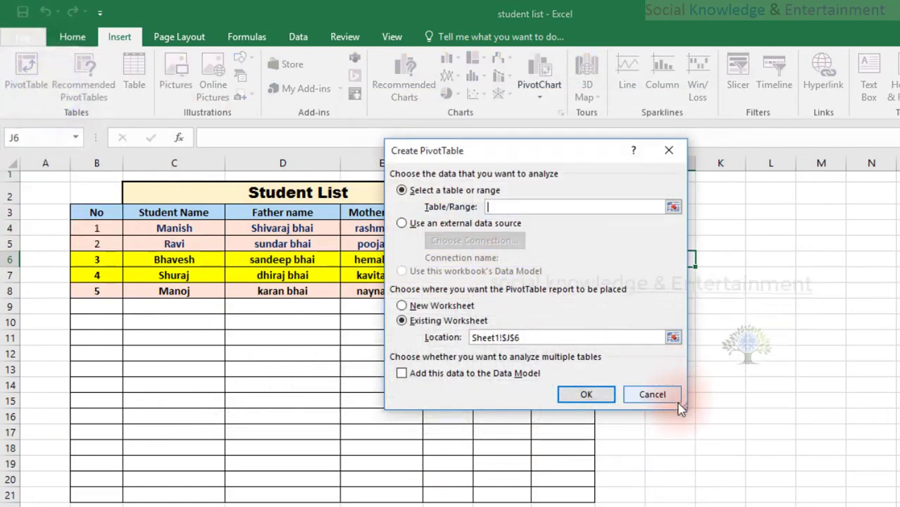
pyautogui.click(659, 394)
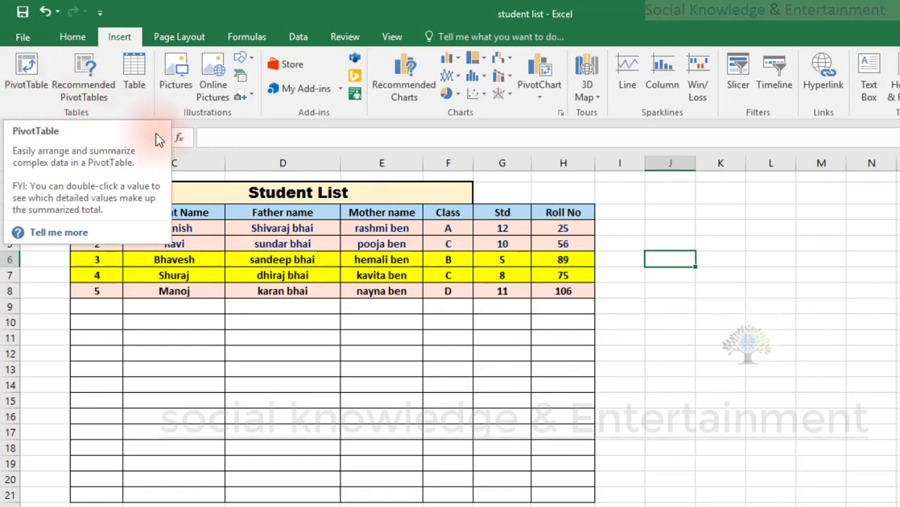
pyautogui.click(321, 244)
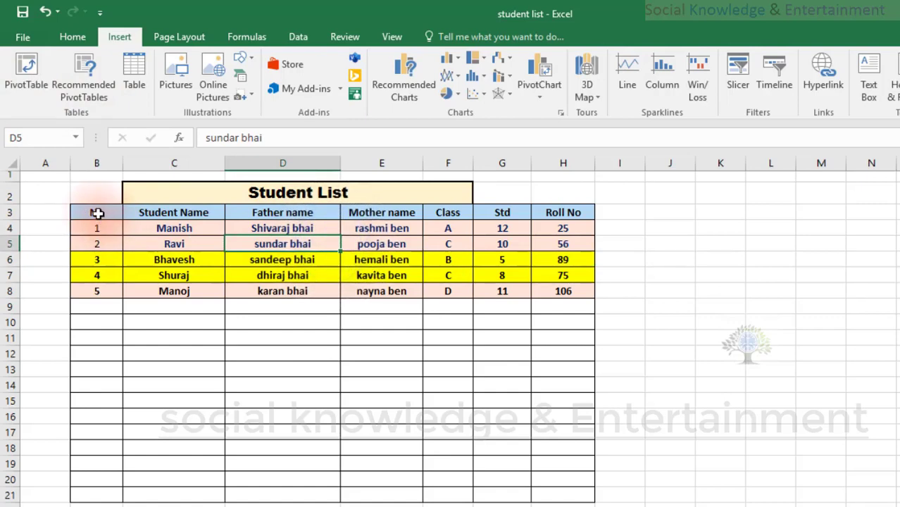
pyautogui.moveTo(103, 219)
pyautogui.mouseDown()
pyautogui.moveTo(98, 211)
pyautogui.moveTo(342, 211)
pyautogui.mouseUp()
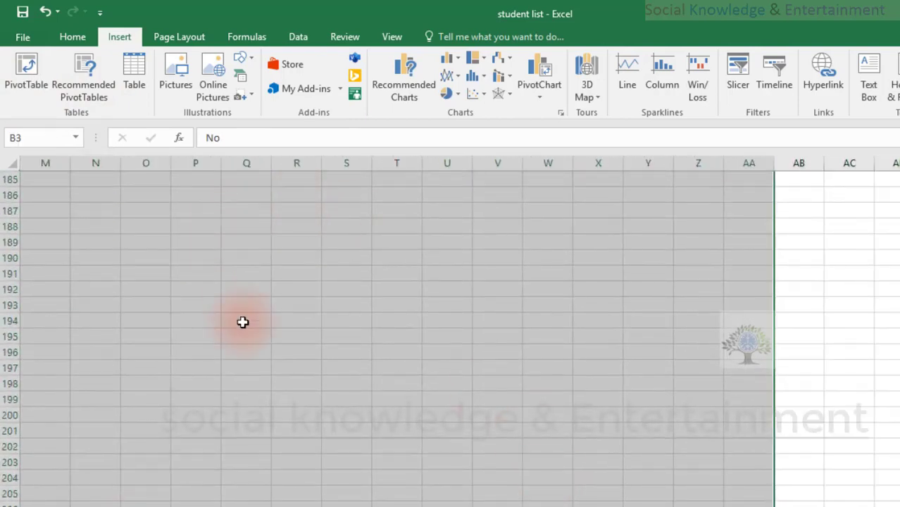
pyautogui.scroll(1, 254, 322)
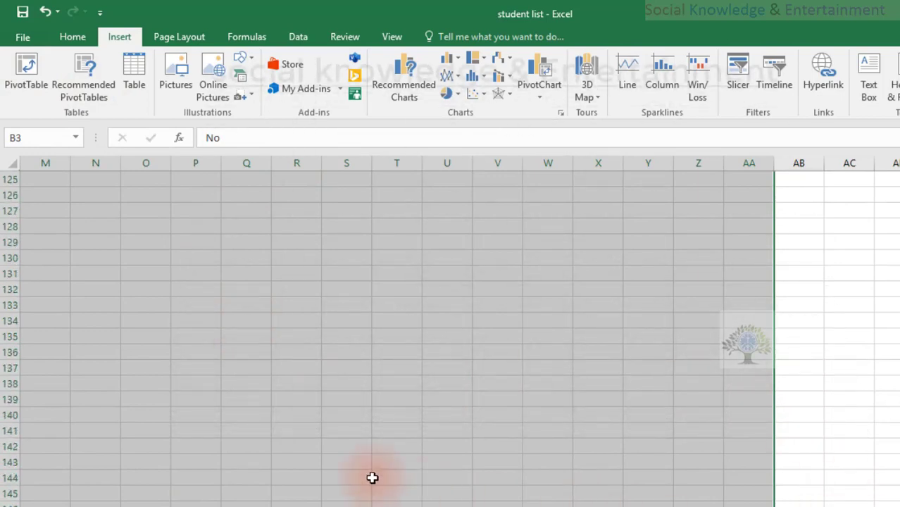
pyautogui.scroll(13, 360, 458)
pyautogui.scroll(12, 350, 436)
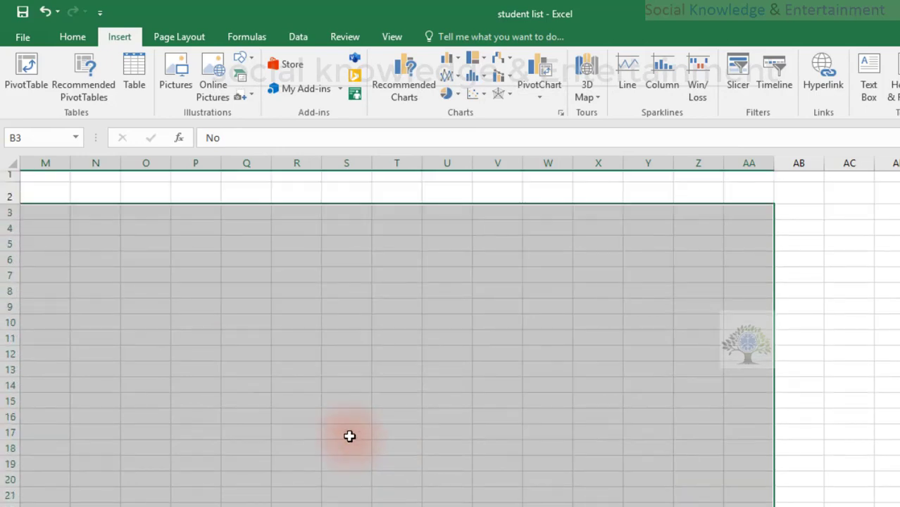
pyautogui.scroll(-1, 349, 436)
pyautogui.scroll(-3, 349, 436)
pyautogui.scroll(-4, 350, 395)
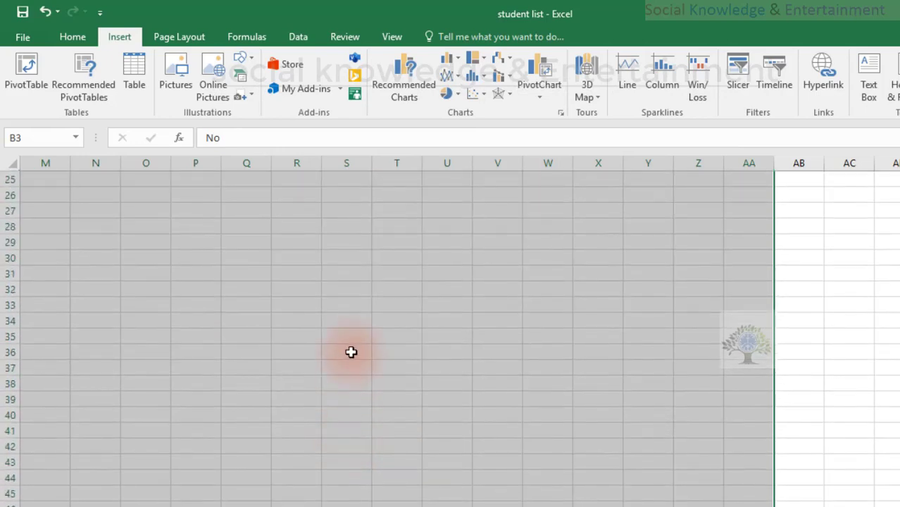
pyautogui.scroll(7, 351, 352)
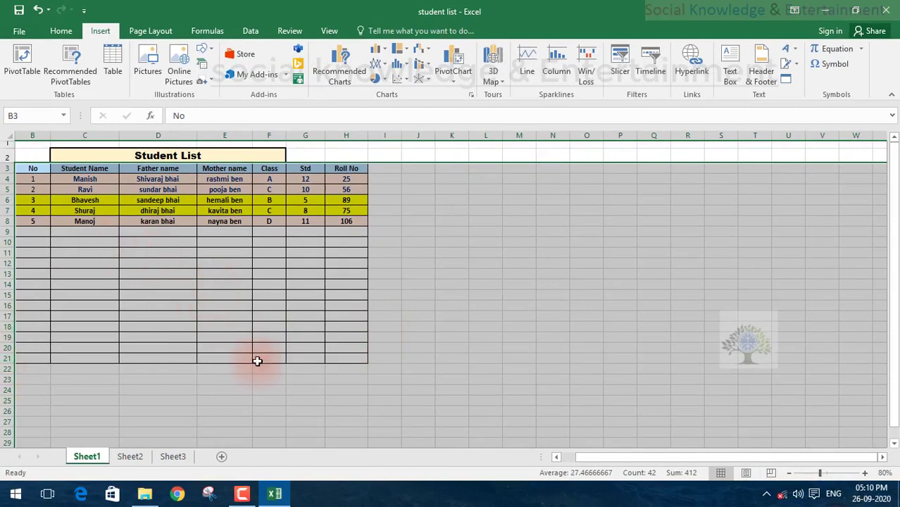
pyautogui.scroll(-7, 257, 361)
pyautogui.scroll(7, 257, 365)
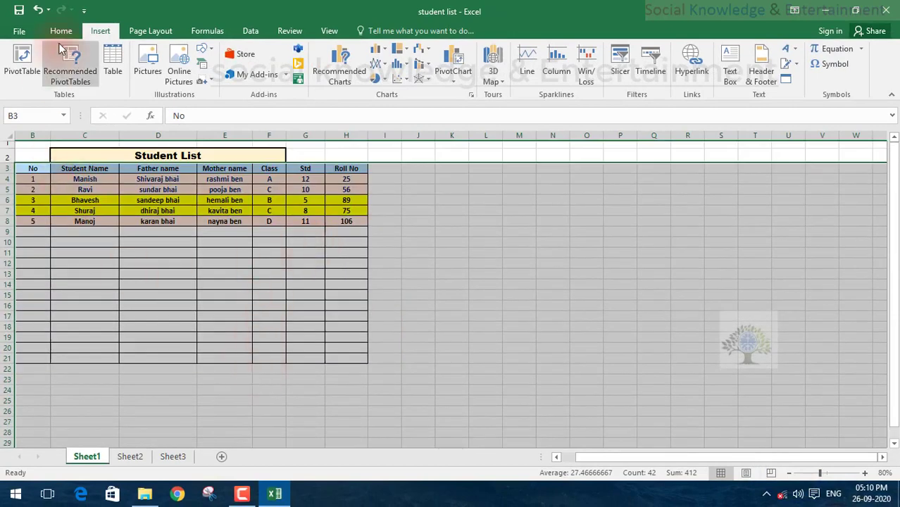
pyautogui.click(376, 230)
pyautogui.click(866, 474)
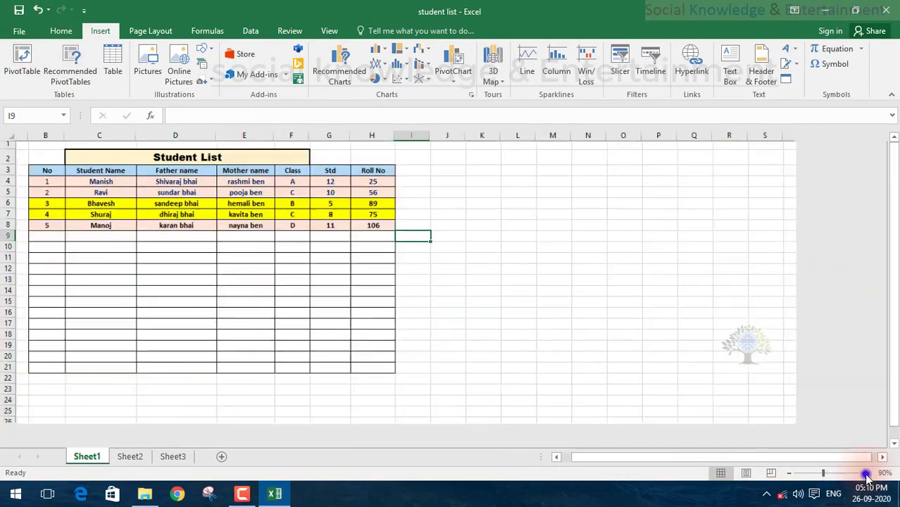
pyautogui.click(866, 473)
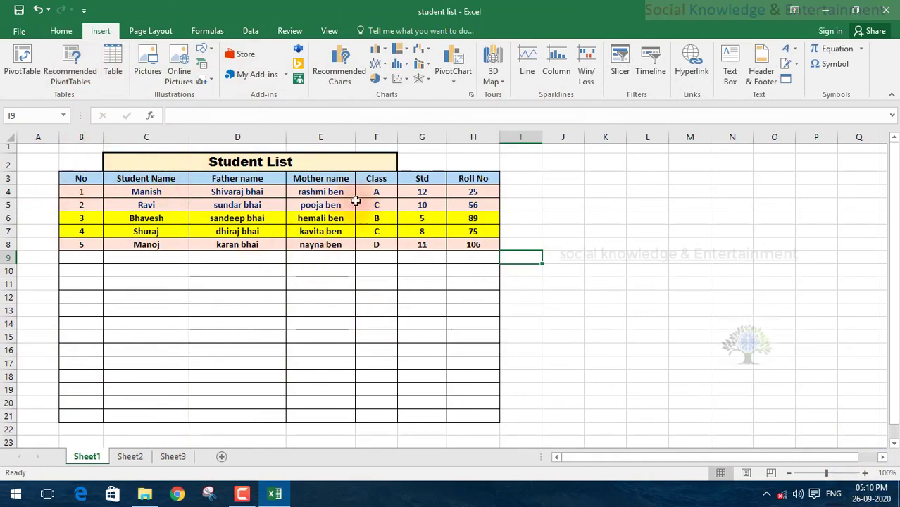
# Create a blank pivot table on a new sheet with No, Student Name and Father name
pyautogui.click(79, 83)
pyautogui.click(491, 289)
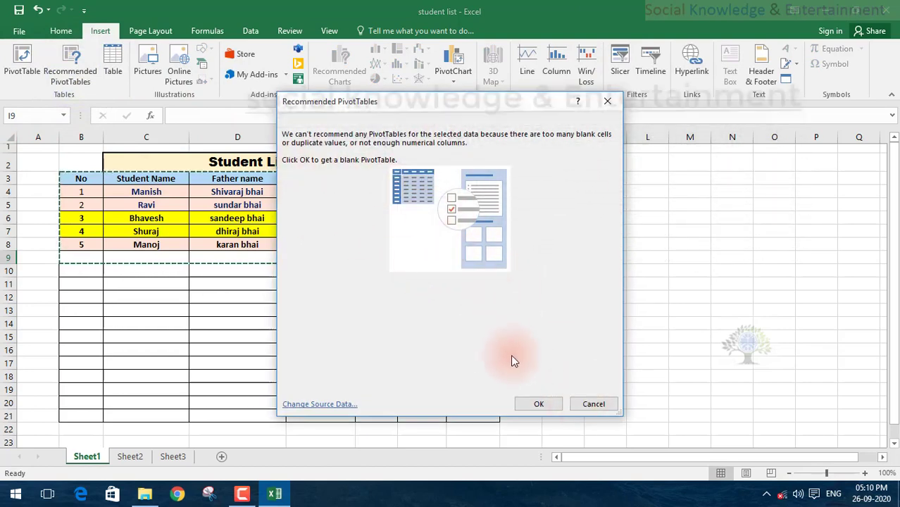
pyautogui.click(527, 402)
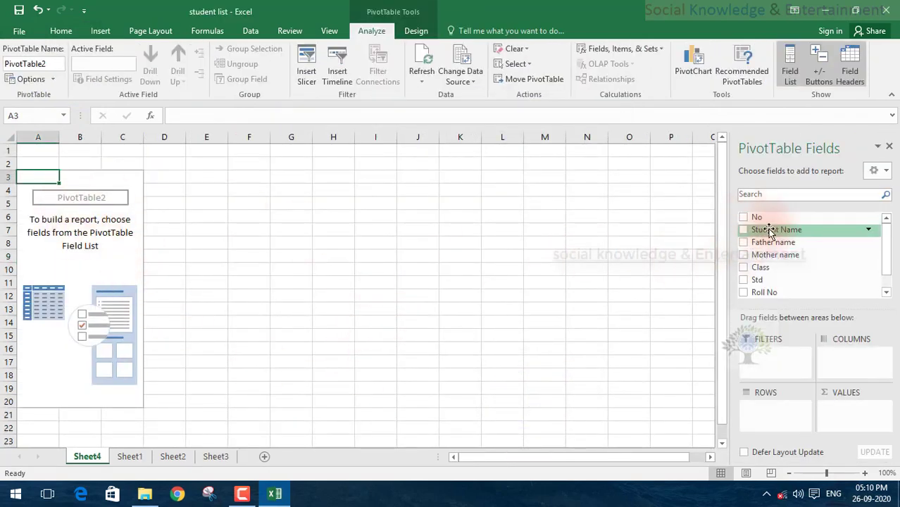
pyautogui.click(743, 217)
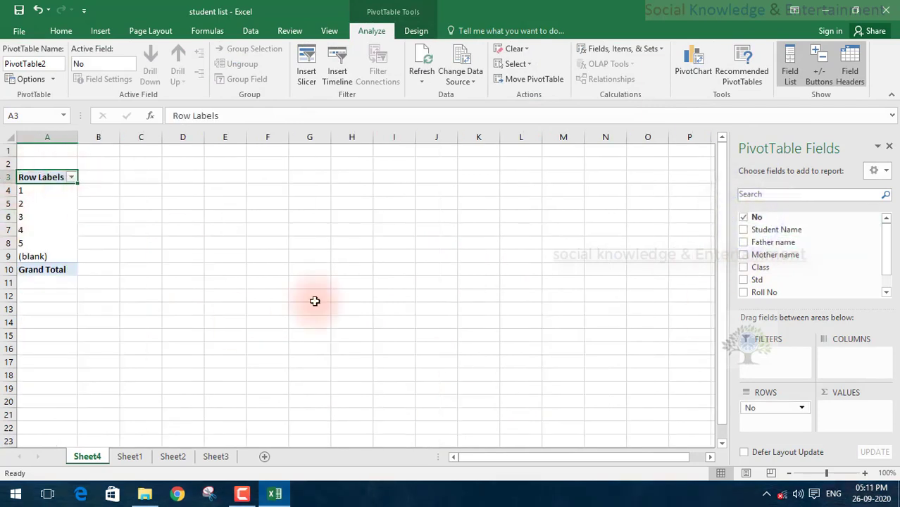
pyautogui.click(744, 230)
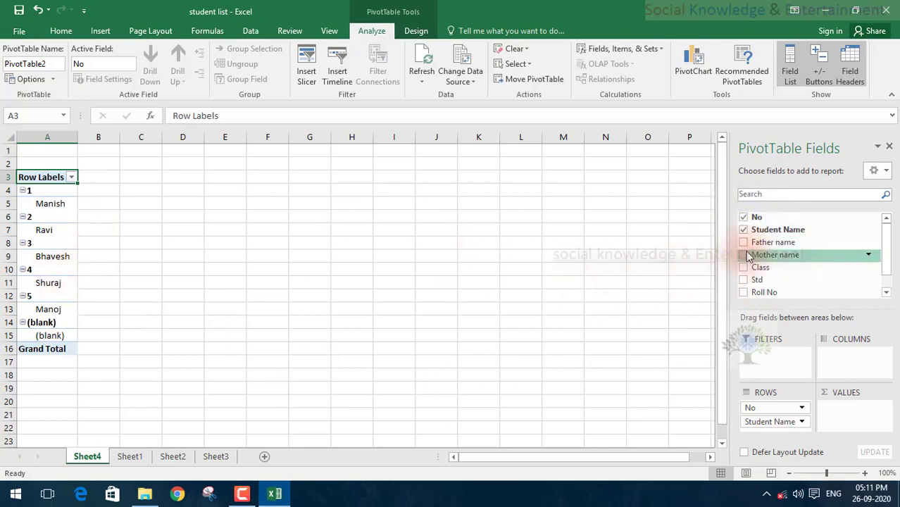
pyautogui.click(744, 242)
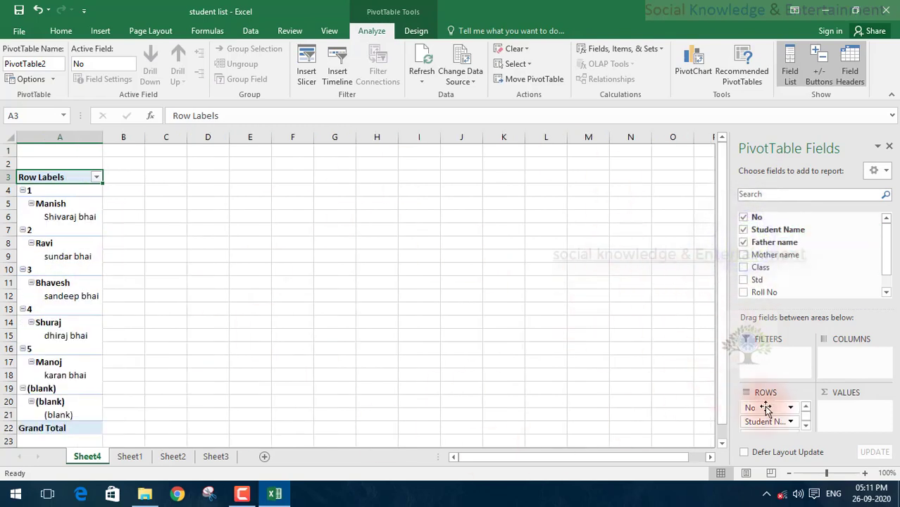
# Undo the pivot field changes back to Sheet1's Student List and edit cell B4
pyautogui.click(791, 410)
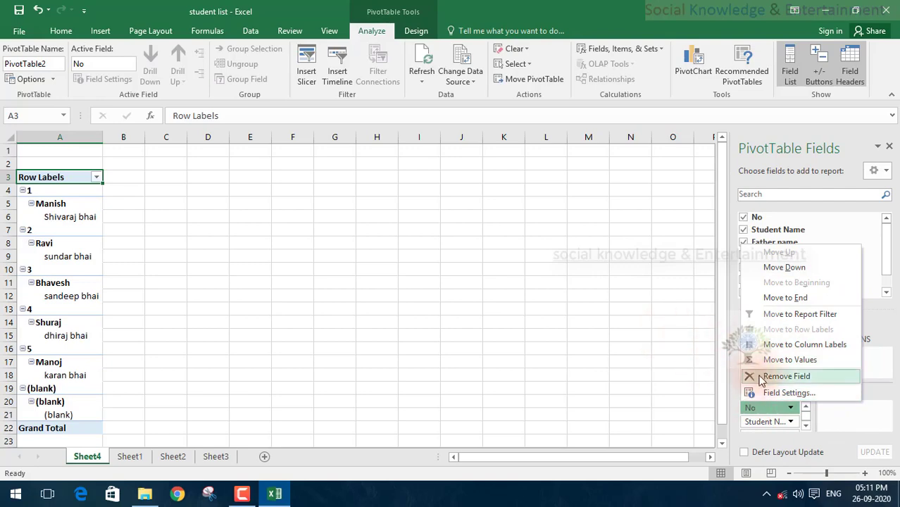
pyautogui.click(354, 270)
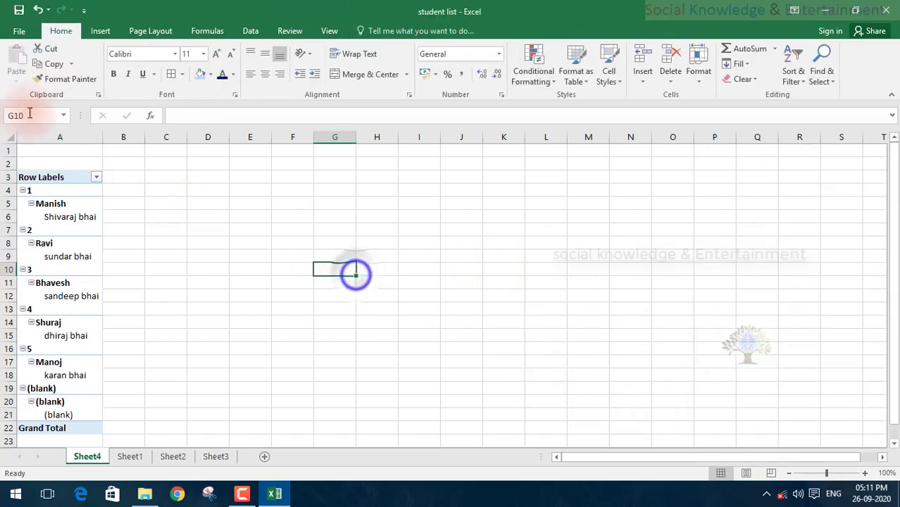
pyautogui.click(39, 10)
pyautogui.click(39, 11)
pyautogui.click(39, 11)
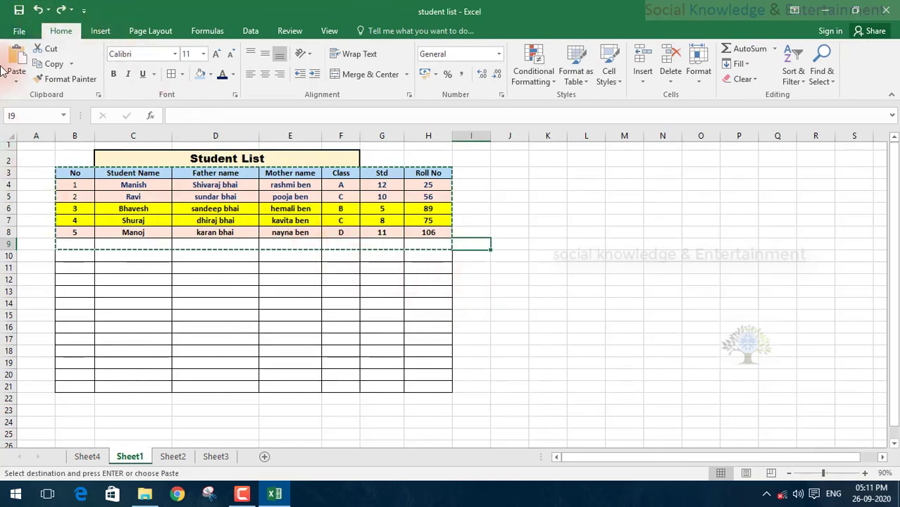
pyautogui.scroll(1, 61, 10)
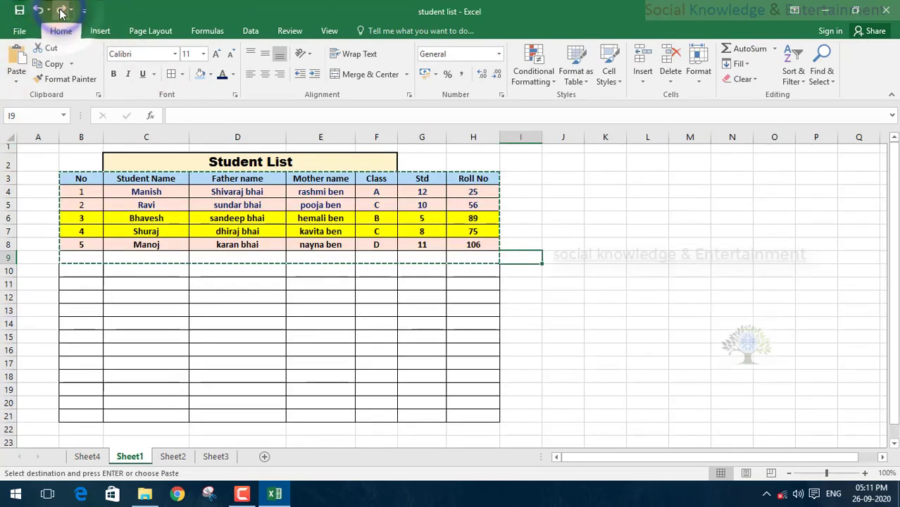
pyautogui.doubleClick(82, 191)
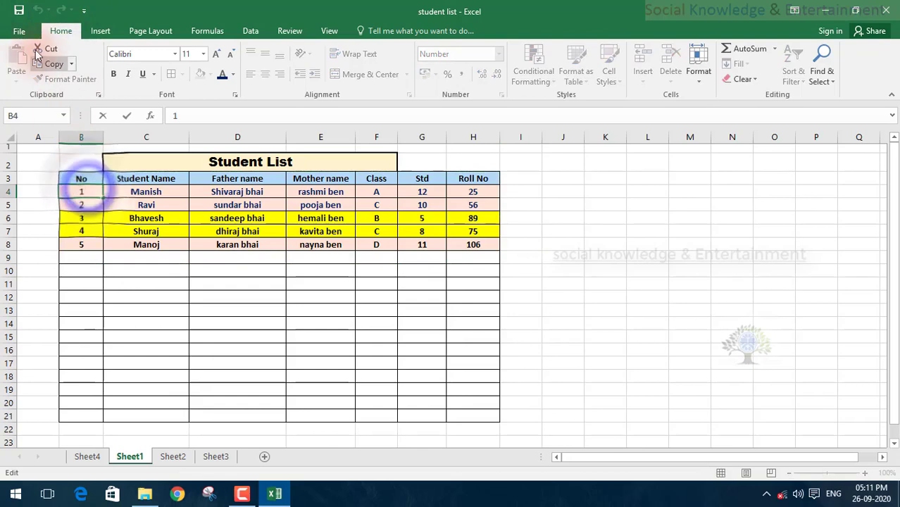
# Save the workbook, then open the Create Table dialog and cancel it
pyautogui.click(20, 11)
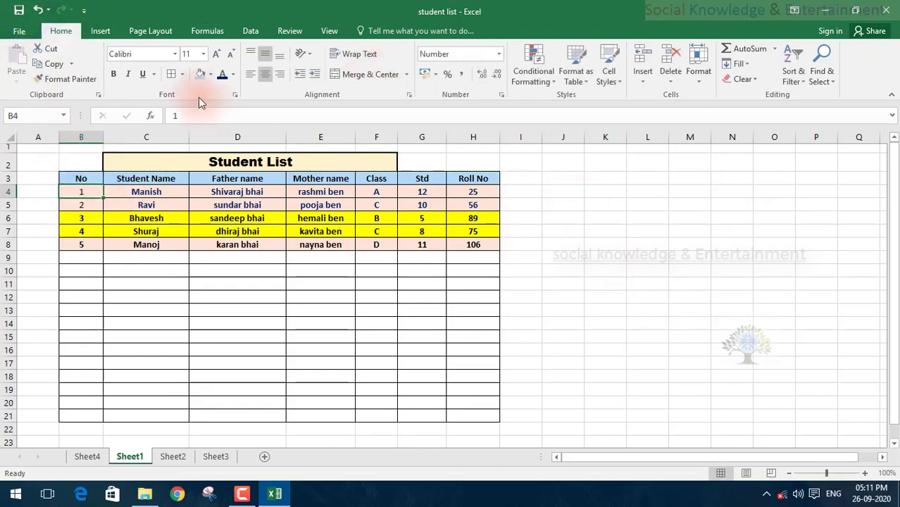
pyautogui.click(106, 32)
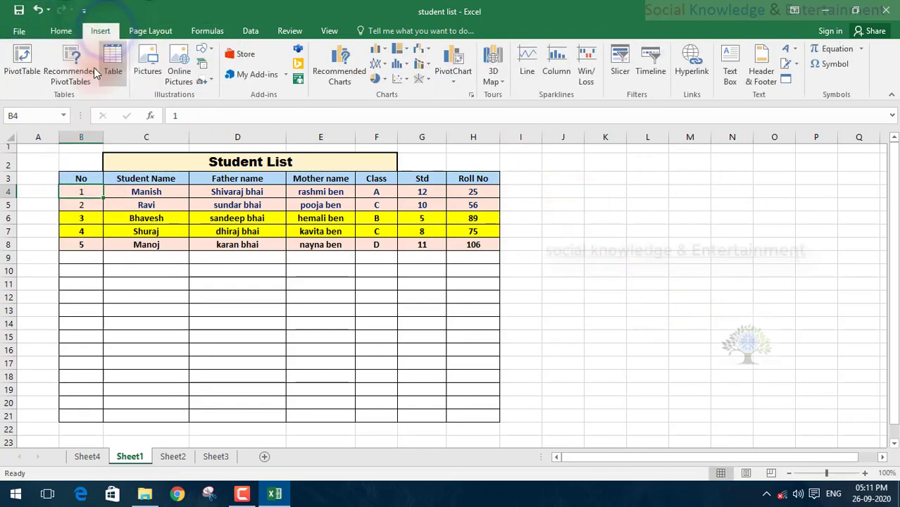
pyautogui.click(115, 74)
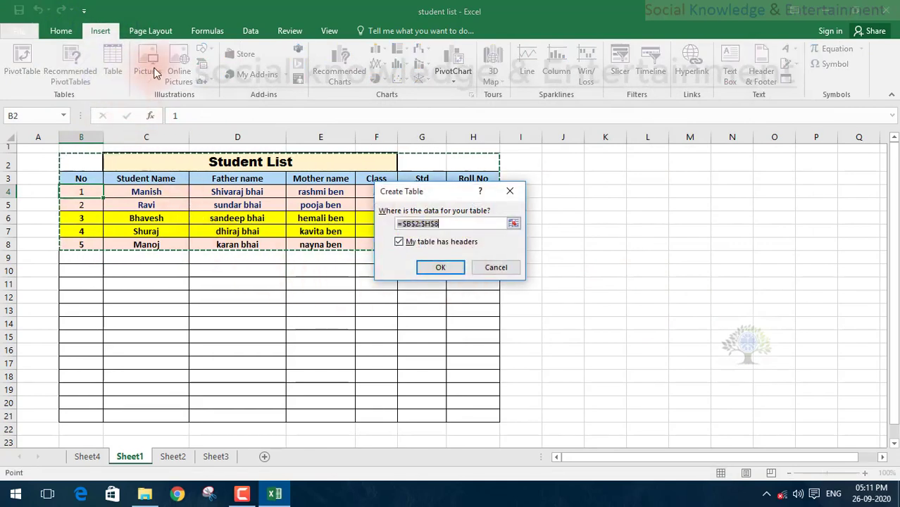
pyautogui.click(510, 272)
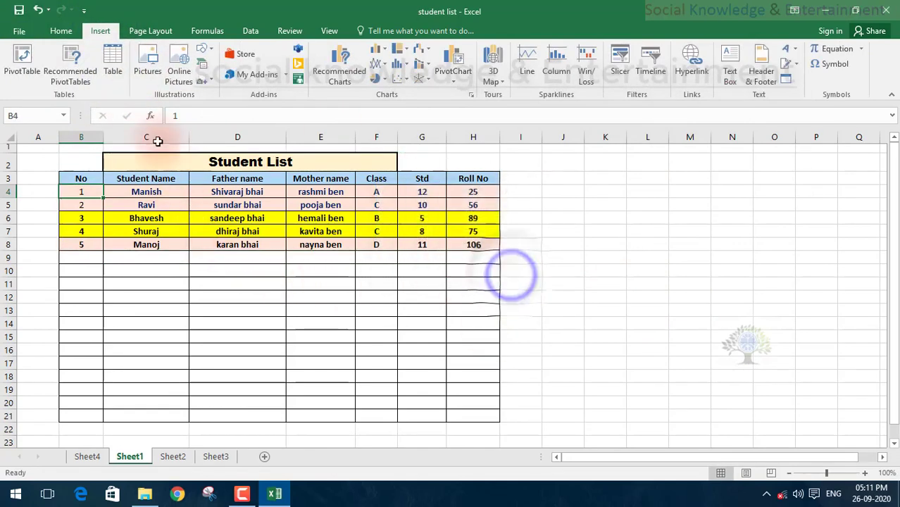
# Reopen Create Table, try ranges at O4, O9 and N6, cancel, then select Ravi's cell
pyautogui.click(116, 74)
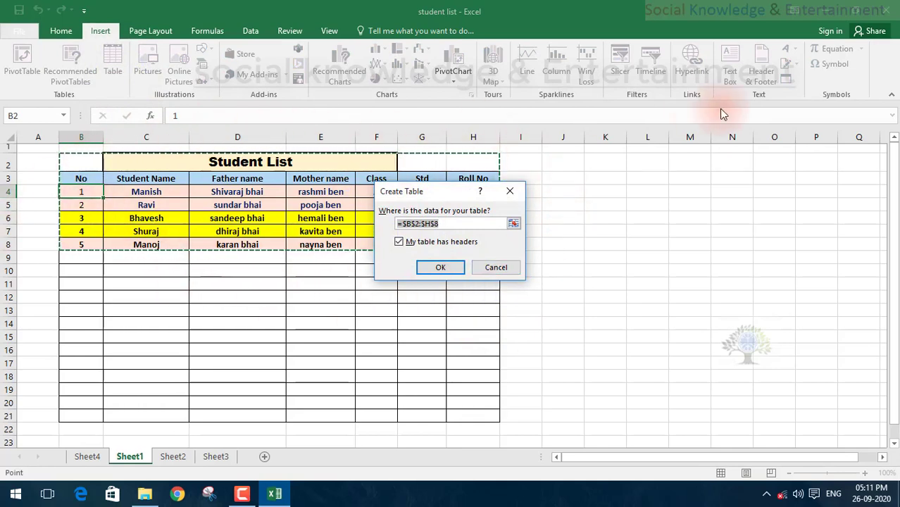
pyautogui.click(789, 193)
pyautogui.click(782, 258)
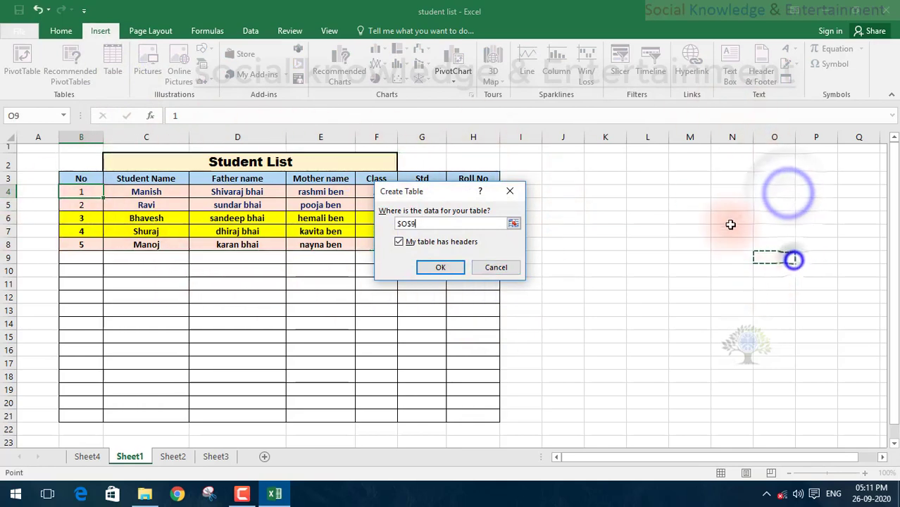
pyautogui.click(732, 218)
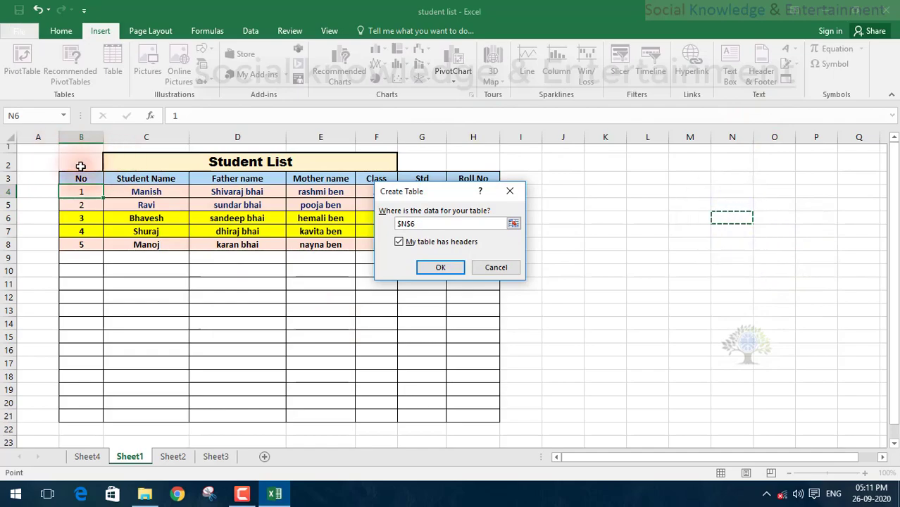
pyautogui.click(513, 267)
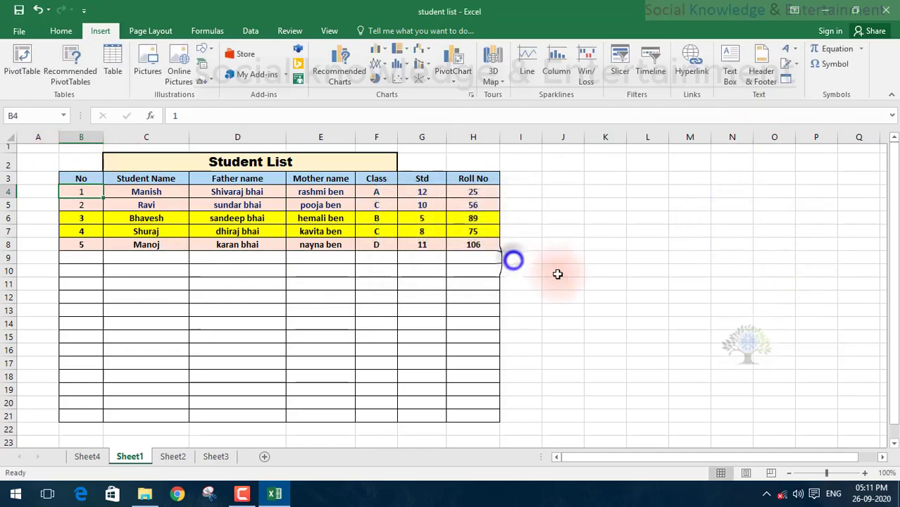
pyautogui.click(174, 204)
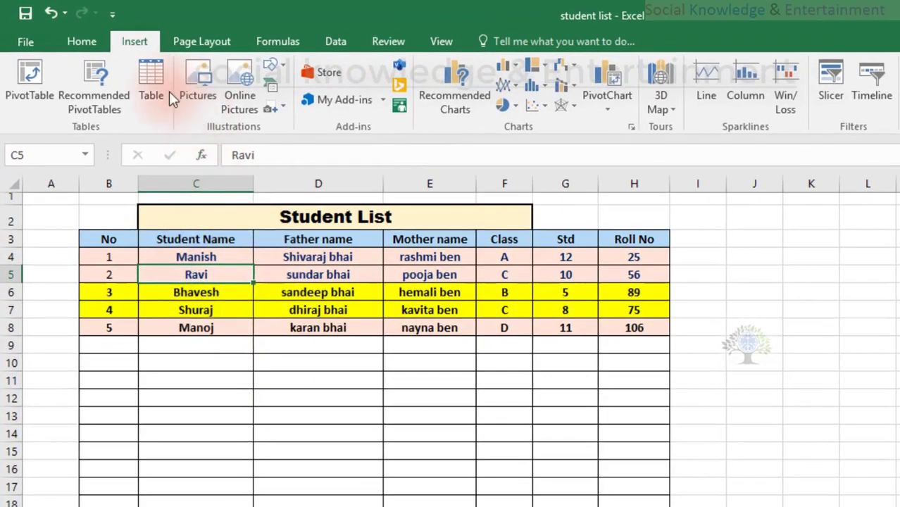
# Open Create Table and check the proposed range $B$2:$H$8 with 'My table has headers' ticked
pyautogui.click(144, 79)
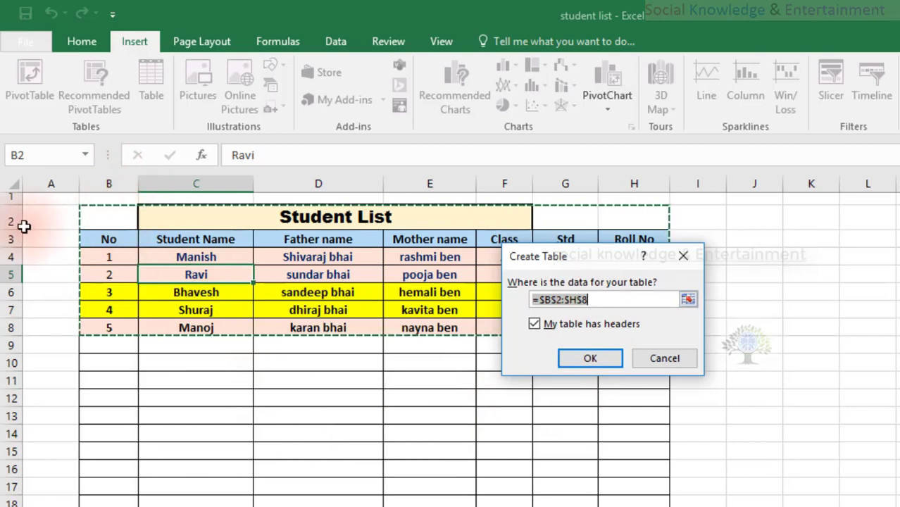
pyautogui.click(662, 299)
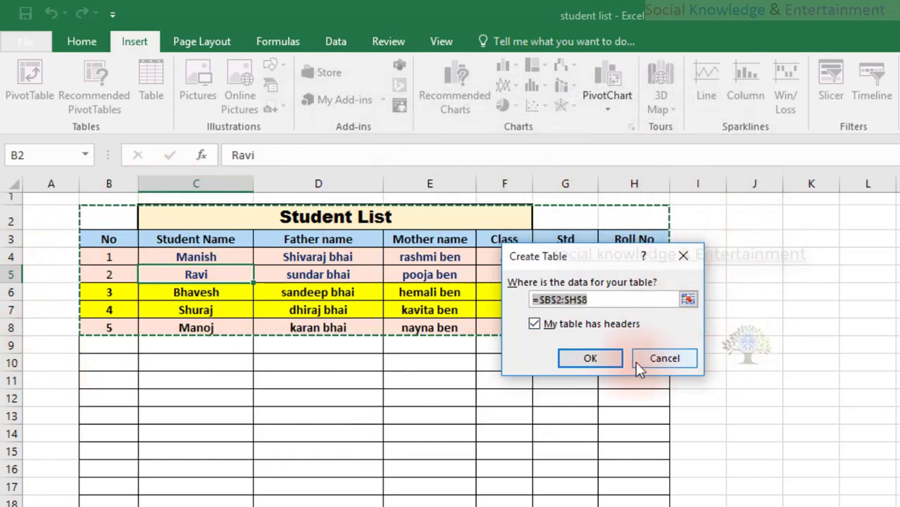
# Convert B2:H8 into a table and apply the plain 'None' light table style
pyautogui.click(592, 358)
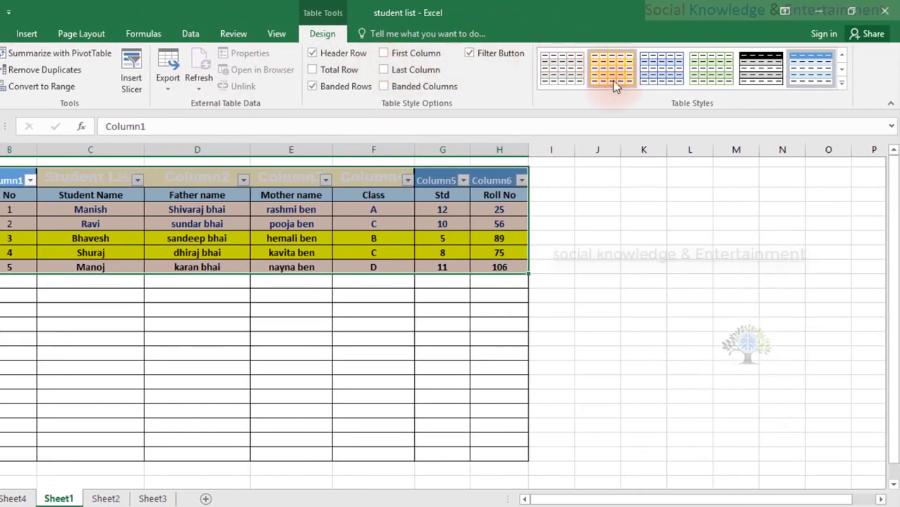
pyautogui.click(843, 79)
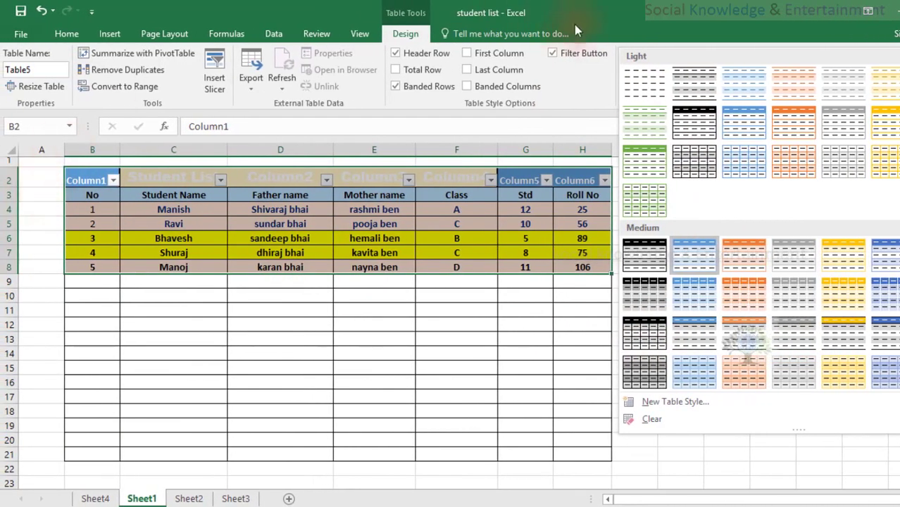
pyautogui.click(643, 80)
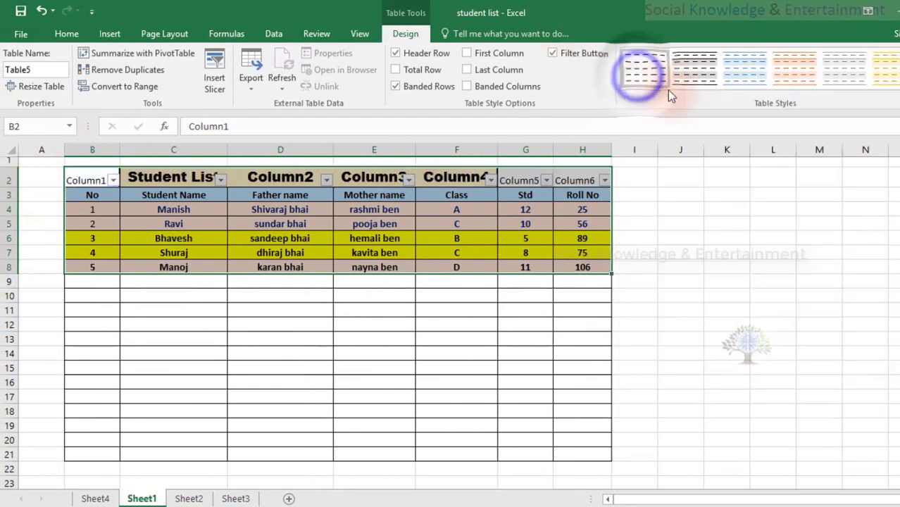
pyautogui.click(97, 182)
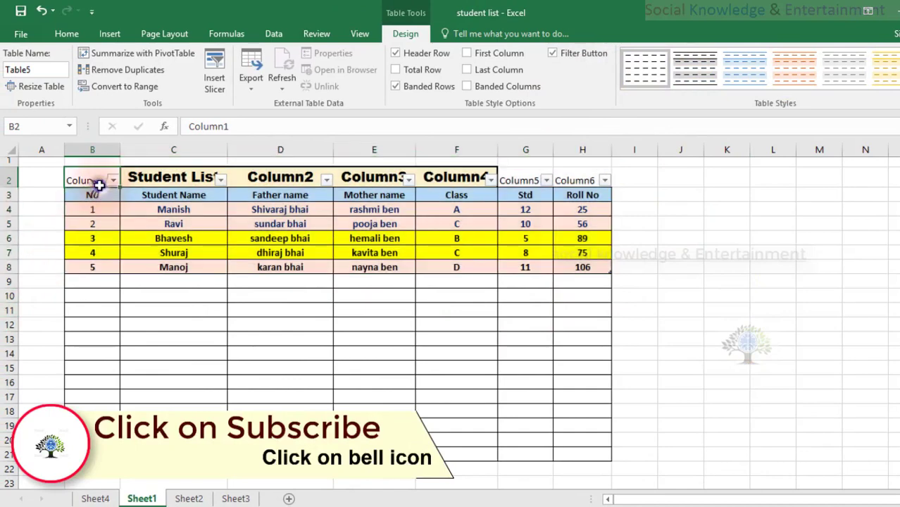
# Sort the table by pink cell colour from Column1's filter, then select the Student List heading
pyautogui.click(113, 180)
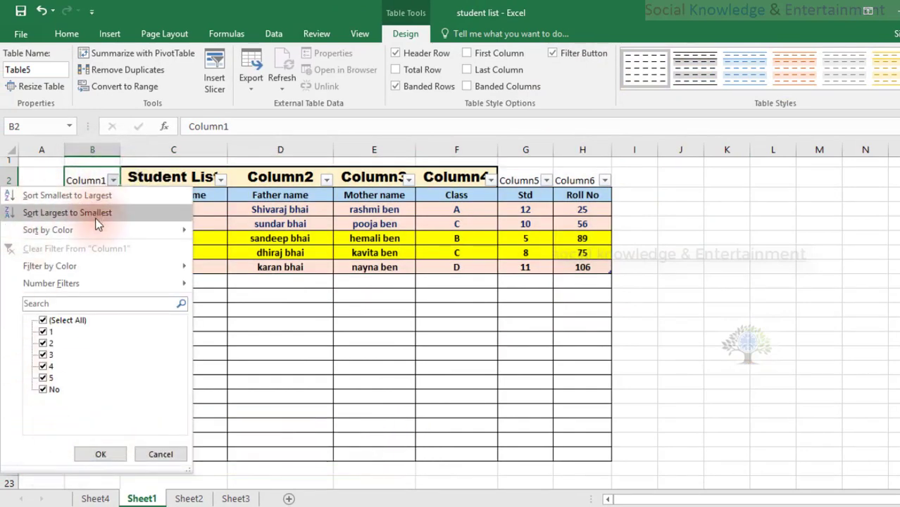
pyautogui.moveTo(96, 230)
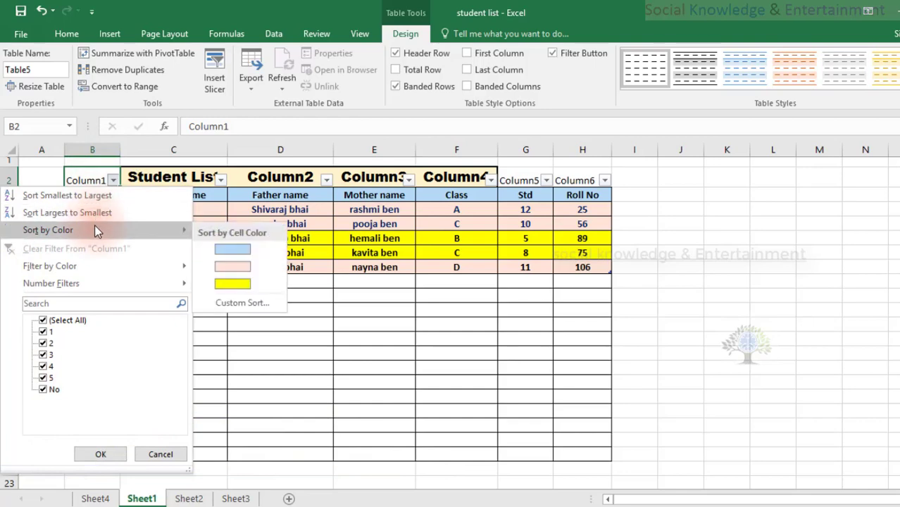
pyautogui.click(235, 267)
pyautogui.click(138, 180)
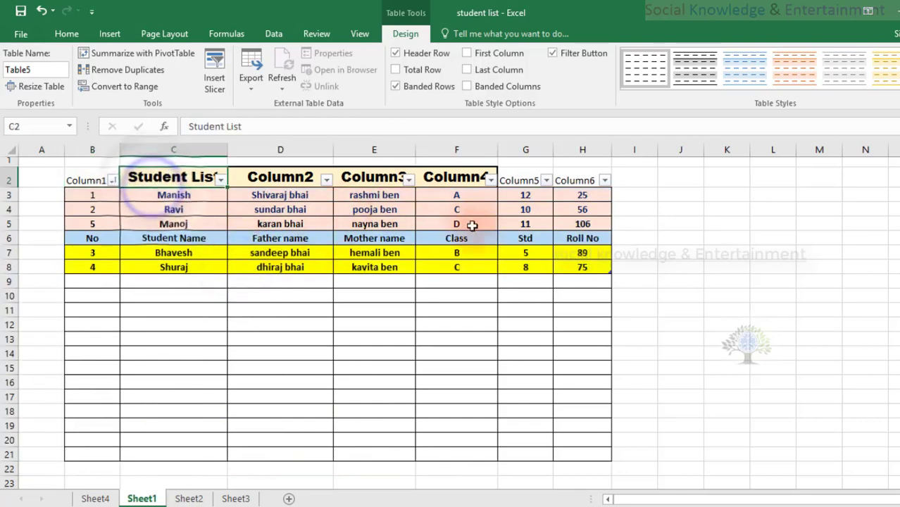
pyautogui.scroll(-7, 458, 232)
pyautogui.scroll(7, 444, 223)
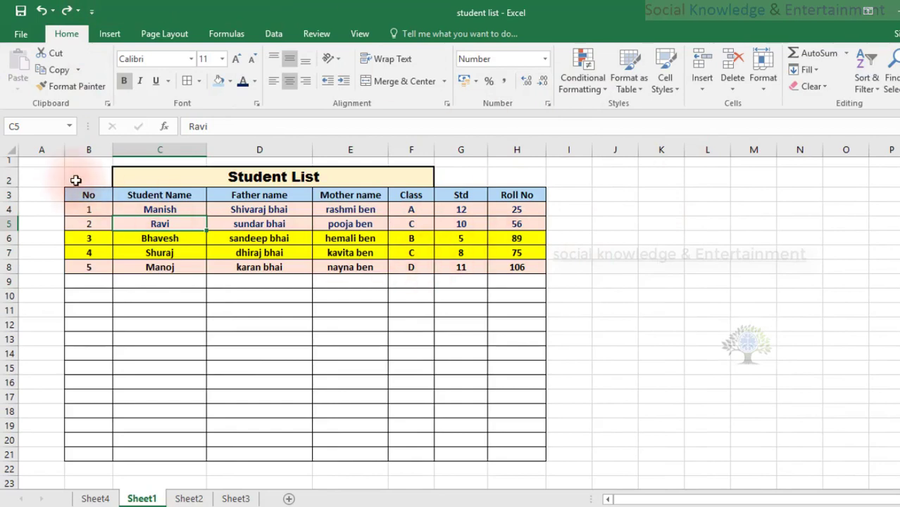
# Open Insert > Pictures and browse to the D:\IMAGES\Animal Wallpaper folder
pyautogui.moveTo(94, 198); pyautogui.dragTo(508, 195)
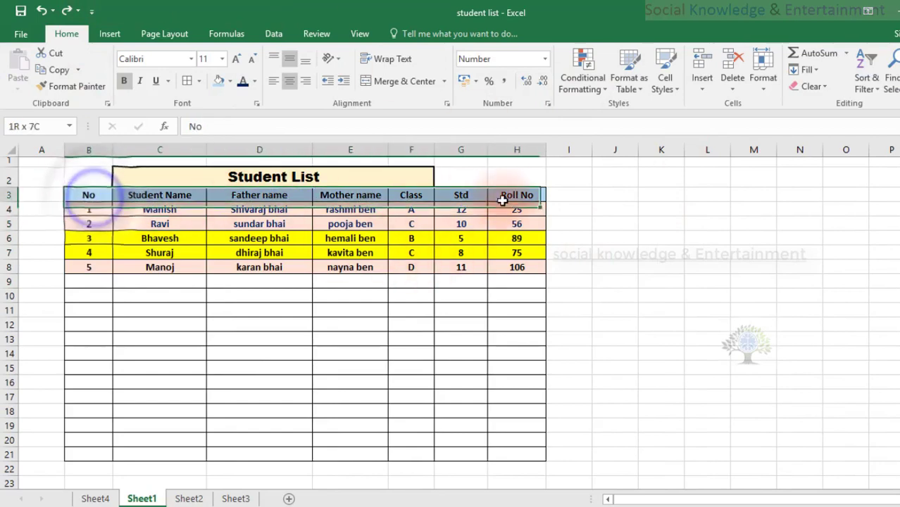
pyautogui.click(220, 218)
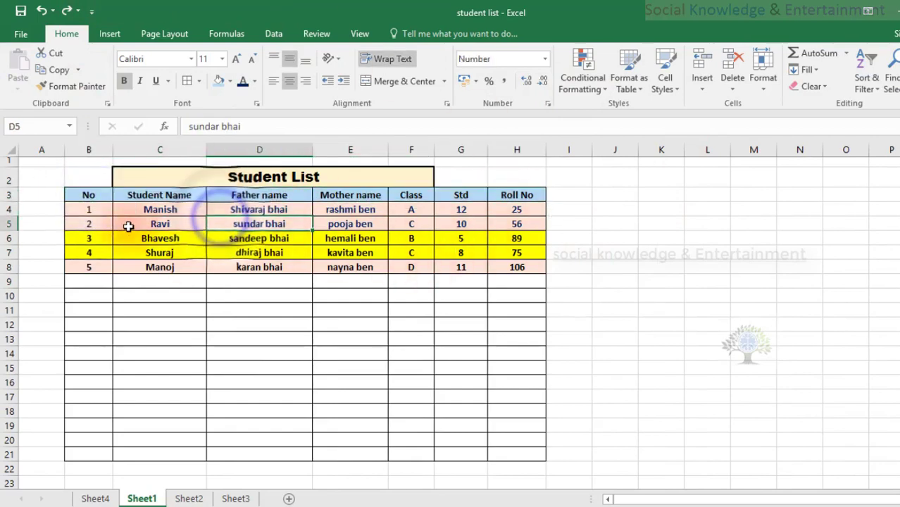
pyautogui.click(111, 37)
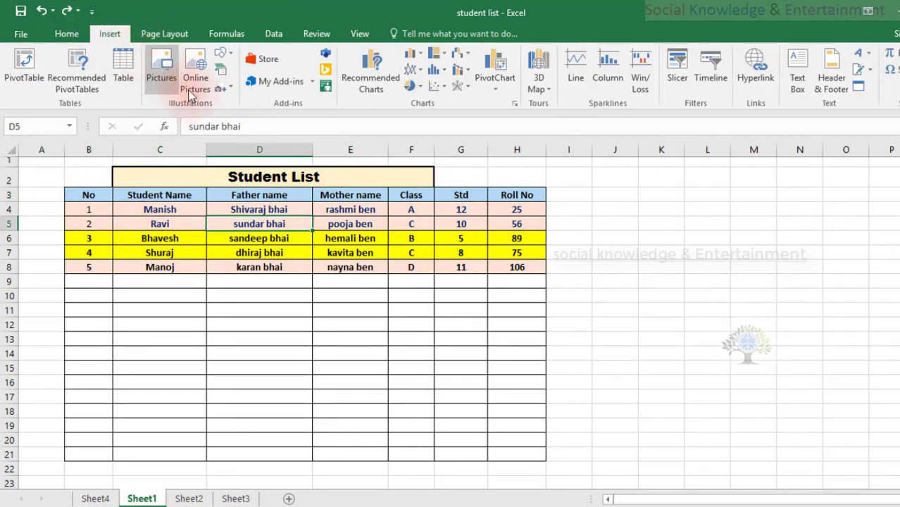
pyautogui.click(156, 94)
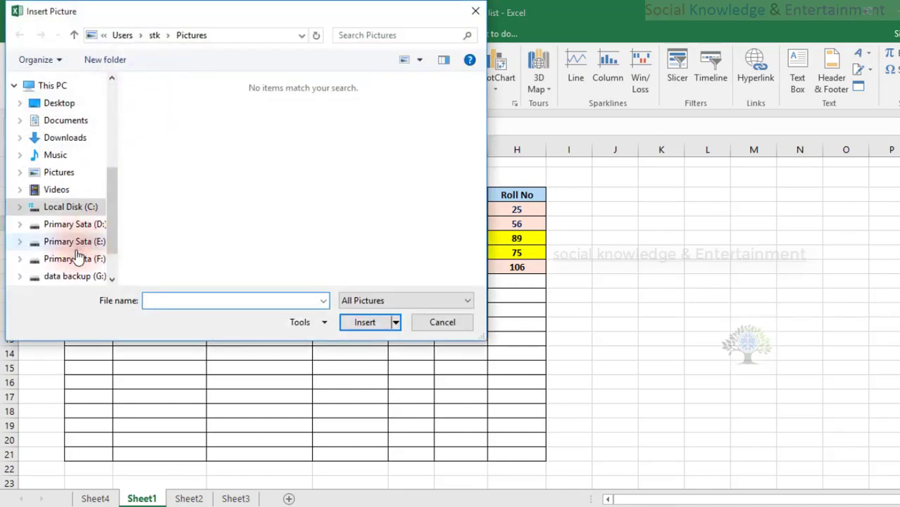
pyautogui.click(76, 224)
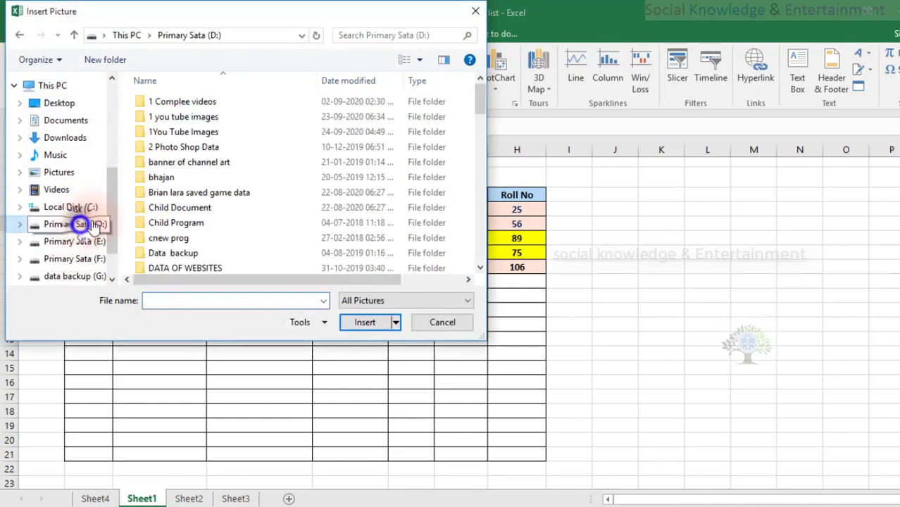
pyautogui.scroll(-5, 183, 176)
pyautogui.doubleClick(186, 175)
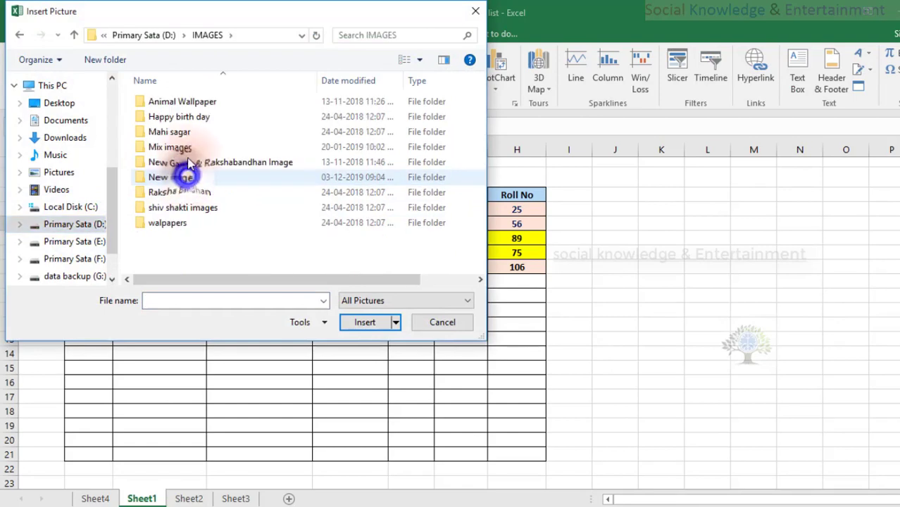
pyautogui.doubleClick(177, 102)
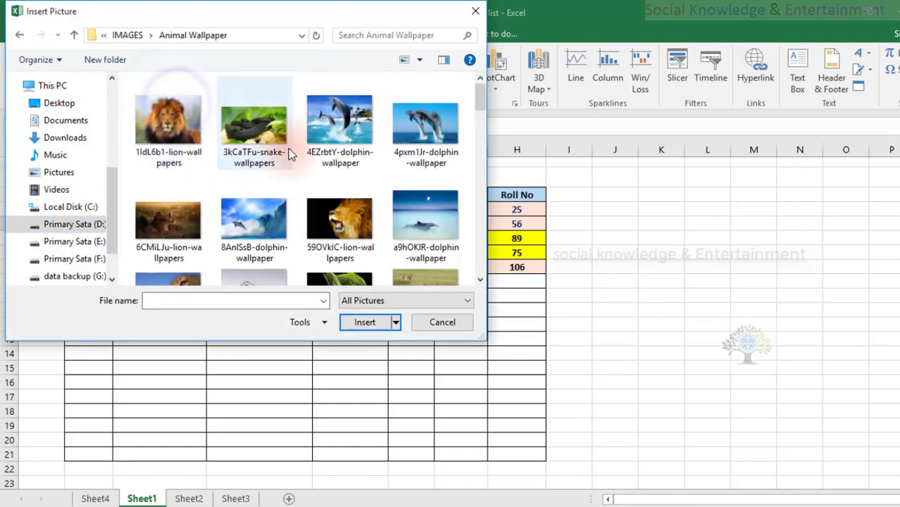
# Insert the lioness-and-cub wallpaper and drag it up toward row 1 over the student list
pyautogui.doubleClick(197, 235)
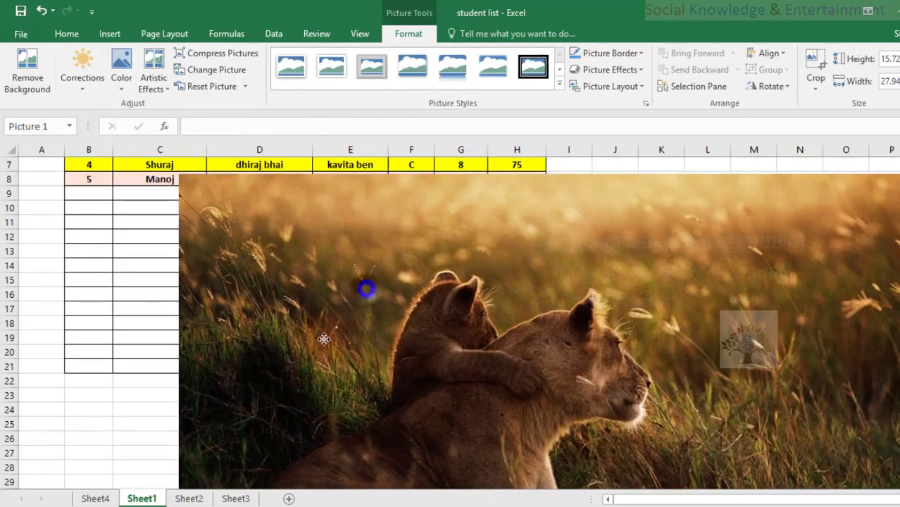
pyautogui.moveTo(371, 287); pyautogui.dragTo(194, 287)
pyautogui.scroll(2, 195, 287)
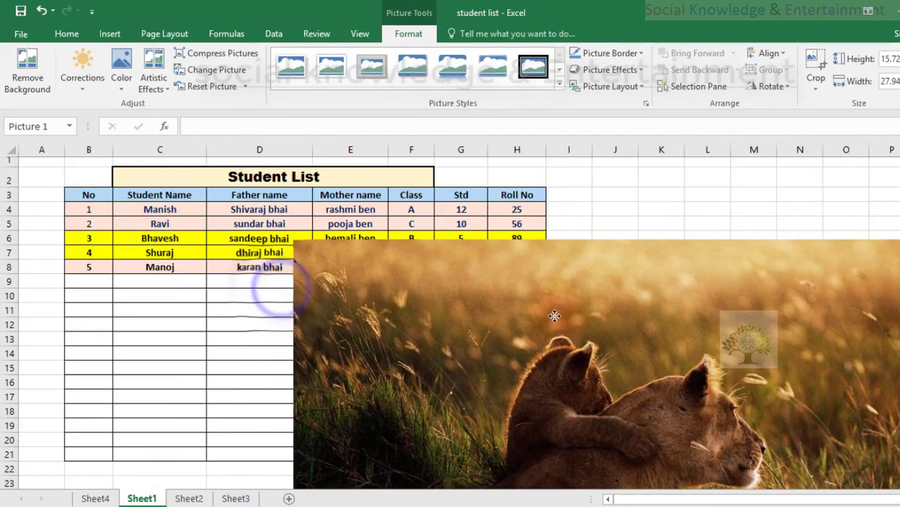
pyautogui.moveTo(281, 290); pyautogui.dragTo(277, 235)
pyautogui.click(233, 226)
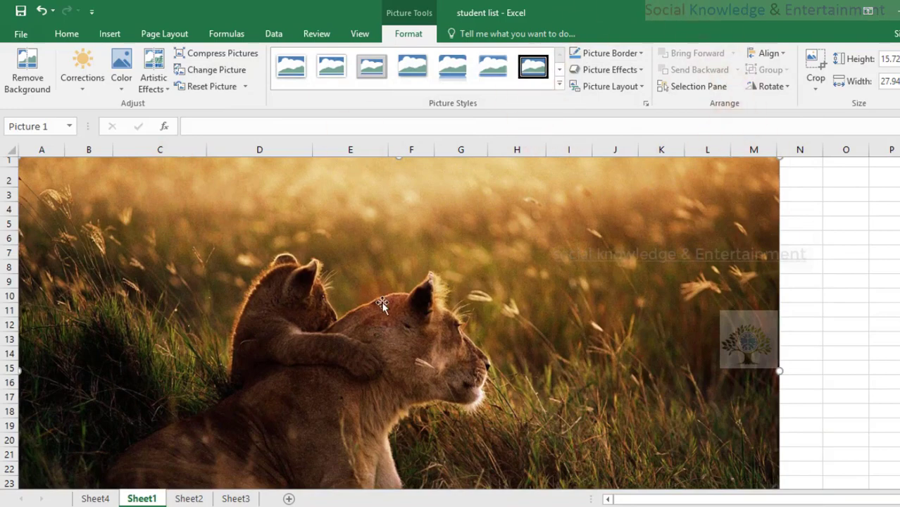
pyautogui.moveTo(279, 233)
pyautogui.mouseDown()
pyautogui.moveTo(479, 215)
pyautogui.moveTo(286, 212)
pyautogui.mouseUp()
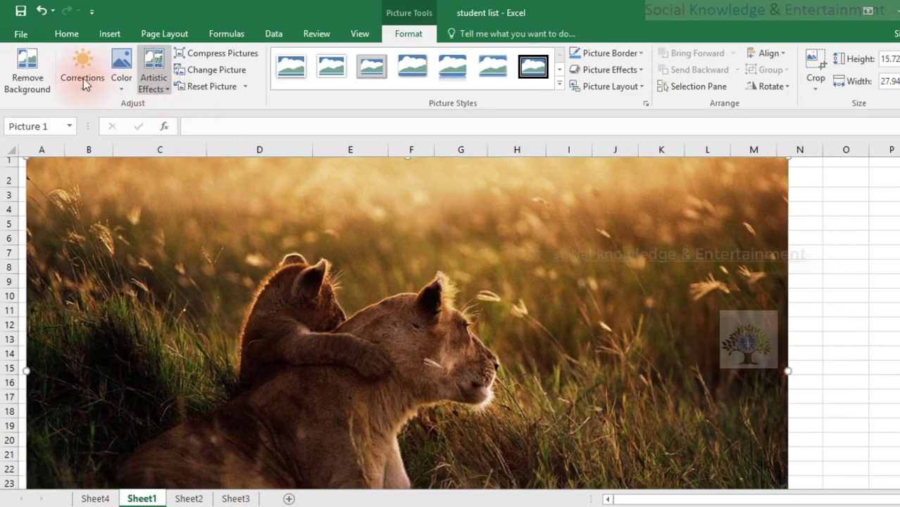
# Start Remove Background on the lion photo and adjust its removal area
pyautogui.click(28, 76)
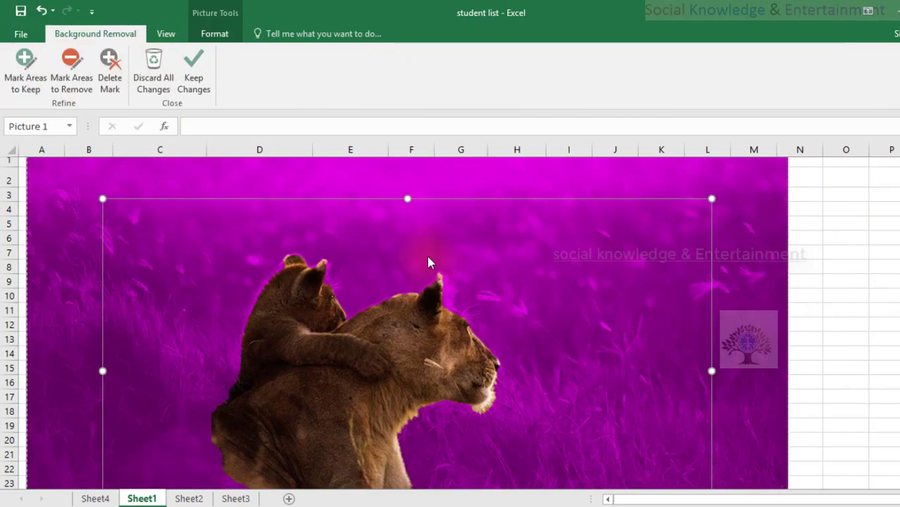
pyautogui.scroll(-7, 429, 261)
pyautogui.scroll(5, 429, 261)
pyautogui.click(412, 272)
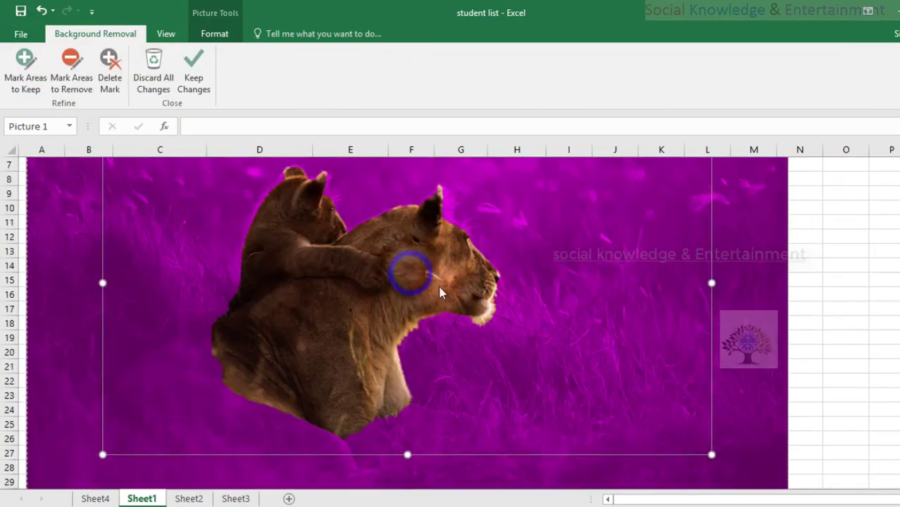
pyautogui.scroll(2, 435, 290)
pyautogui.scroll(-3, 354, 291)
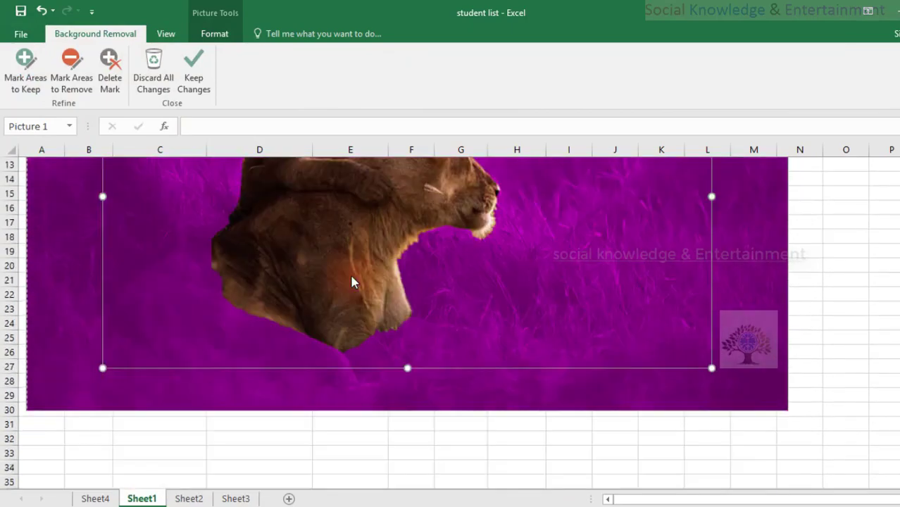
pyautogui.scroll(3, 349, 272)
pyautogui.click(310, 237)
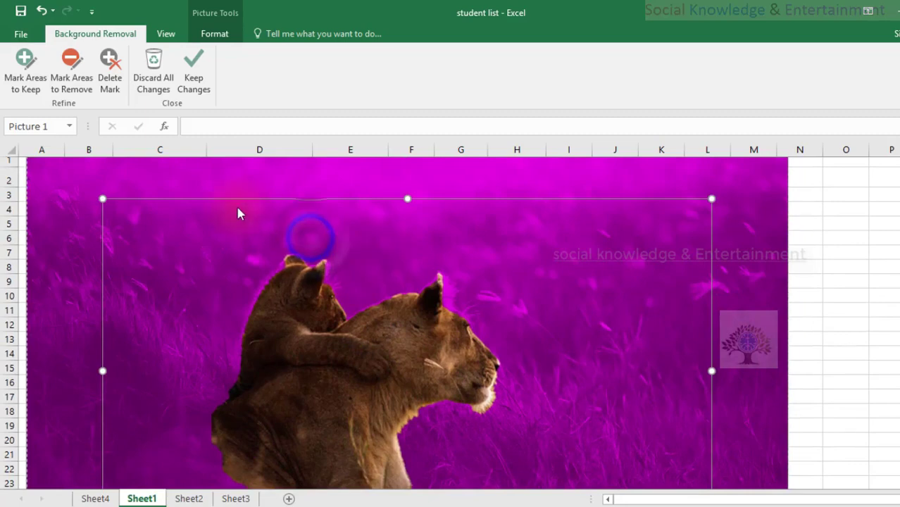
# Try Mark Areas to Remove and Delete Mark, then discard all background removal changes
pyautogui.click(76, 83)
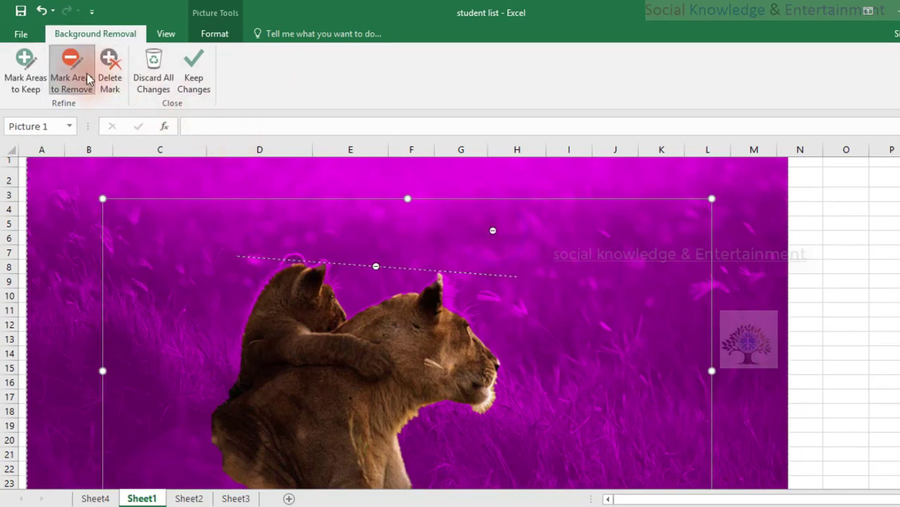
pyautogui.click(353, 264)
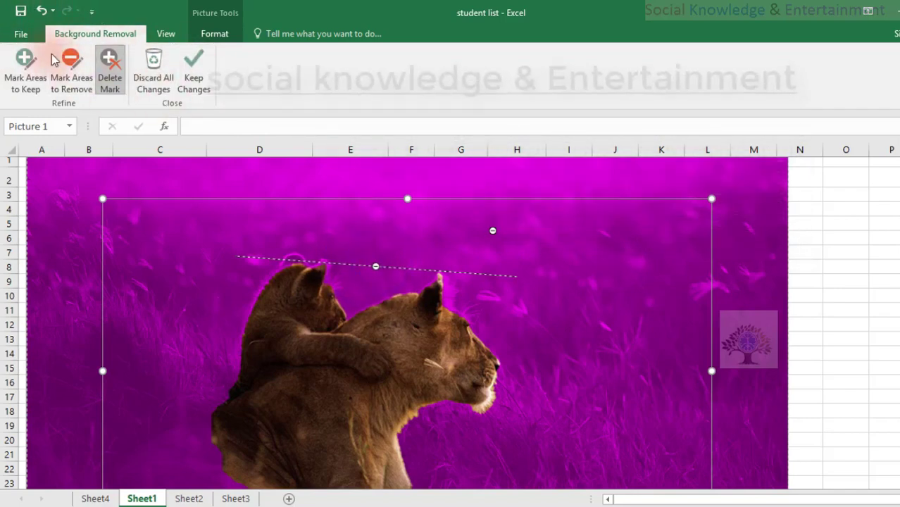
pyautogui.click(154, 70)
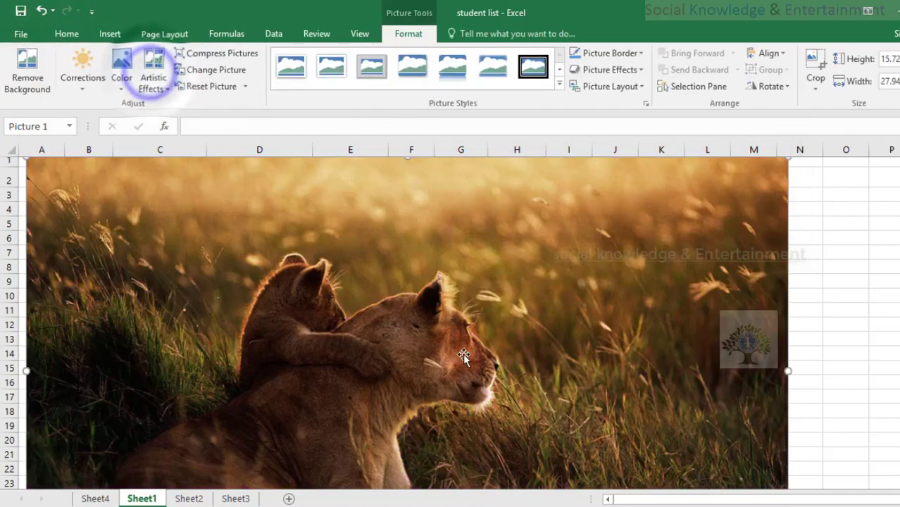
# Delete the lioness-and-cub photo and select the range A2:L23 around the table
pyautogui.click(477, 311)
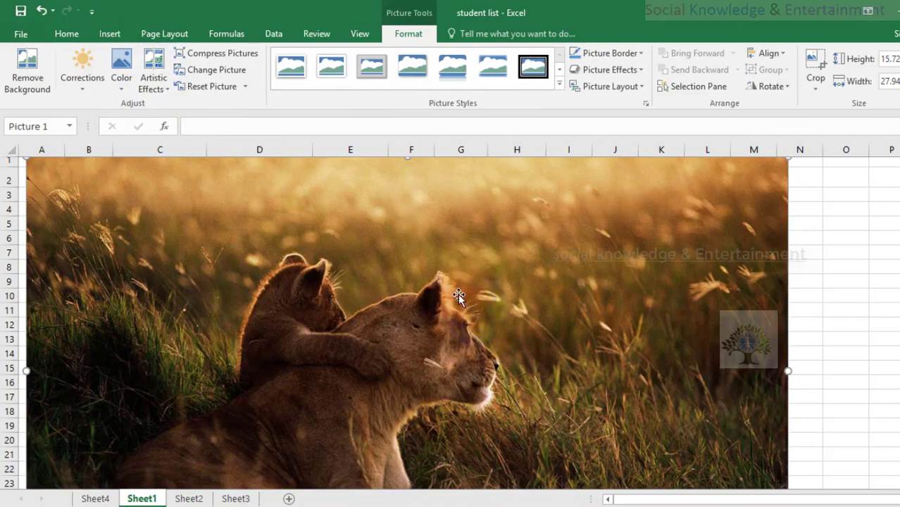
pyautogui.press('Delete')
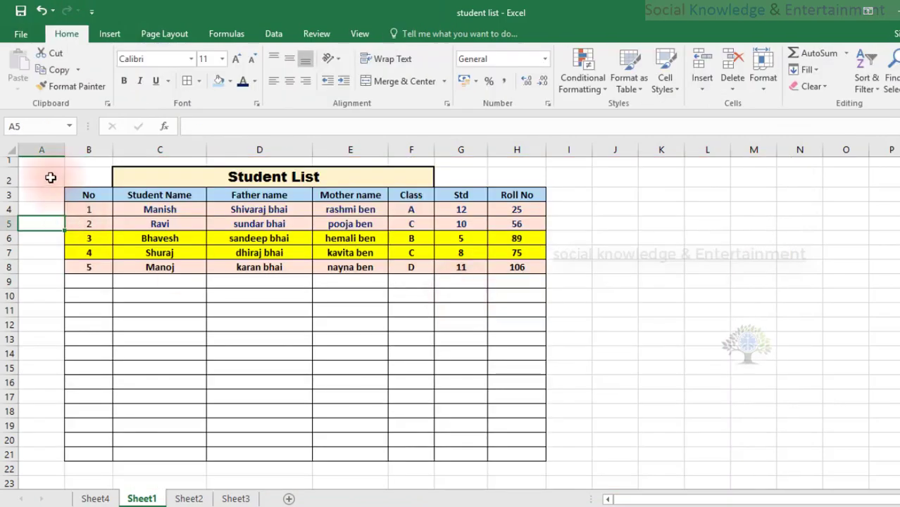
pyautogui.moveTo(50, 176); pyautogui.dragTo(726, 486)
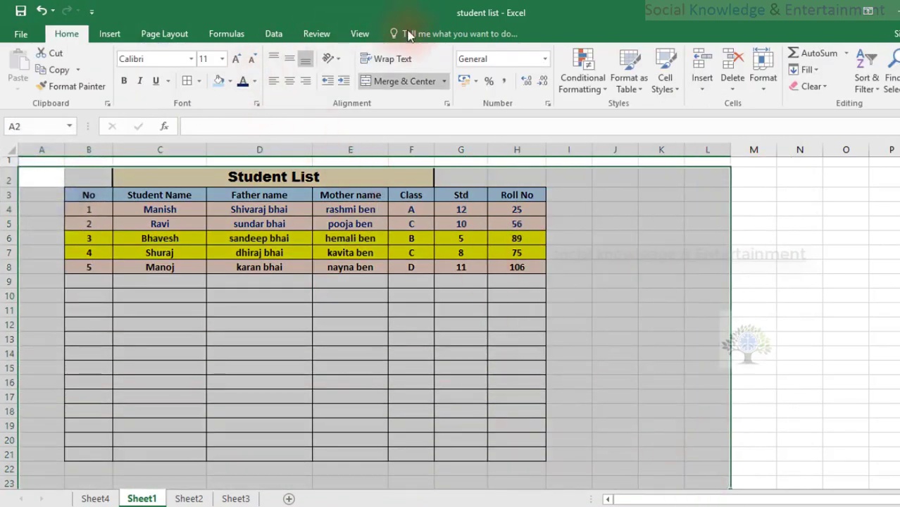
pyautogui.click(110, 33)
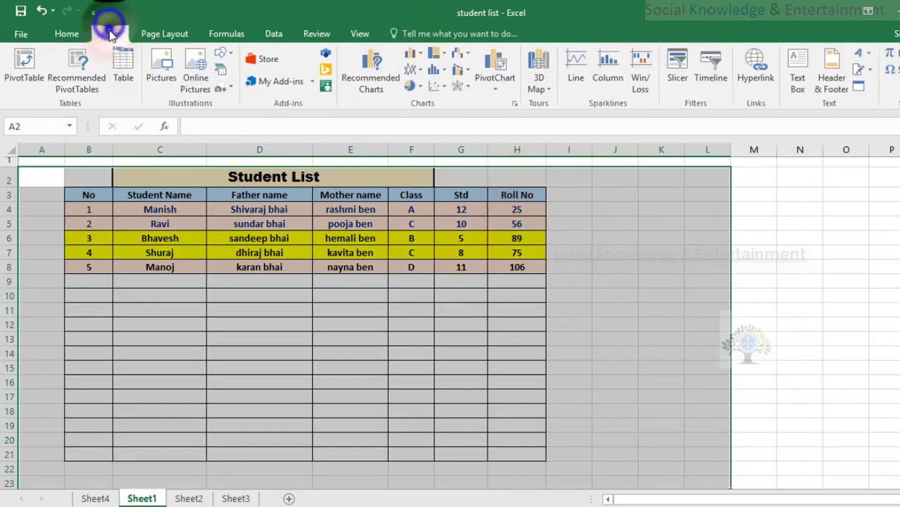
pyautogui.click(165, 70)
pyautogui.click(162, 99)
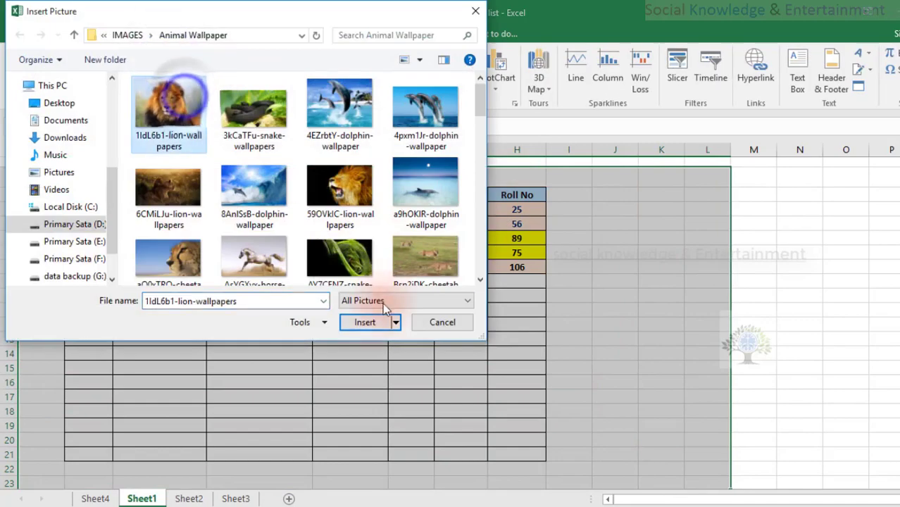
pyautogui.click(365, 322)
pyautogui.scroll(-8, 366, 323)
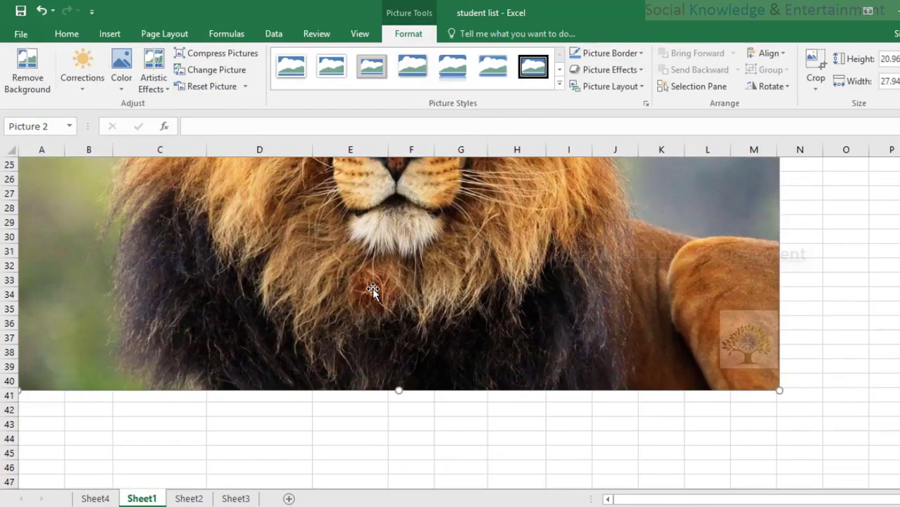
pyautogui.scroll(5, 372, 289)
pyautogui.moveTo(779, 322); pyautogui.dragTo(359, 251)
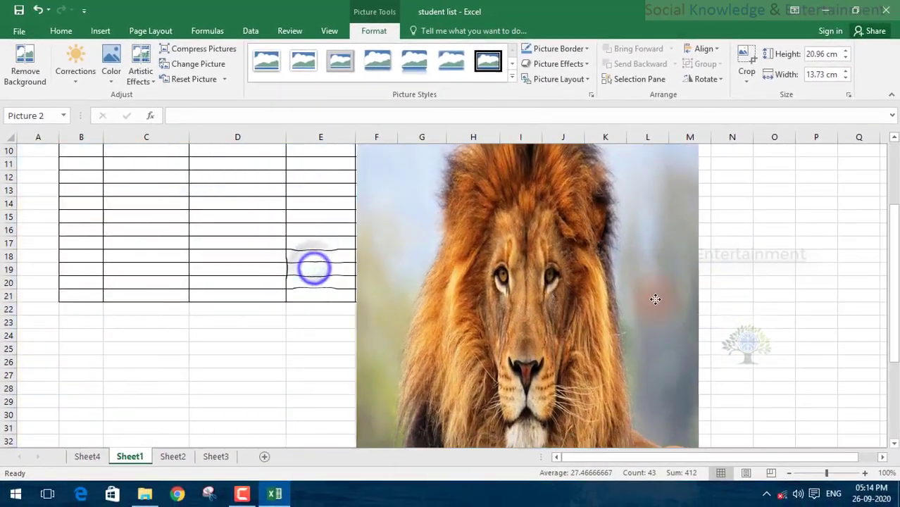
pyautogui.moveTo(314, 270); pyautogui.dragTo(609, 261)
pyautogui.scroll(3, 526, 281)
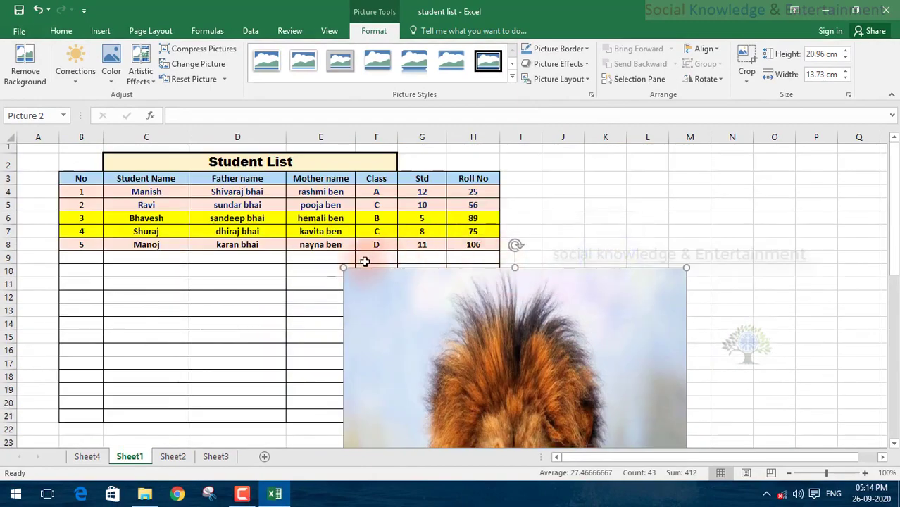
pyautogui.click(337, 270)
pyautogui.click(345, 272)
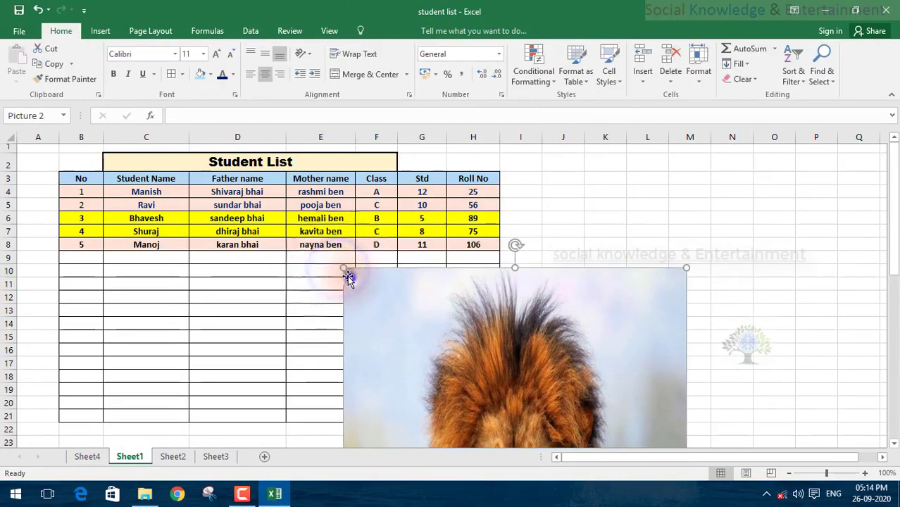
pyautogui.moveTo(344, 270); pyautogui.dragTo(465, 471)
pyautogui.scroll(-4, 556, 318)
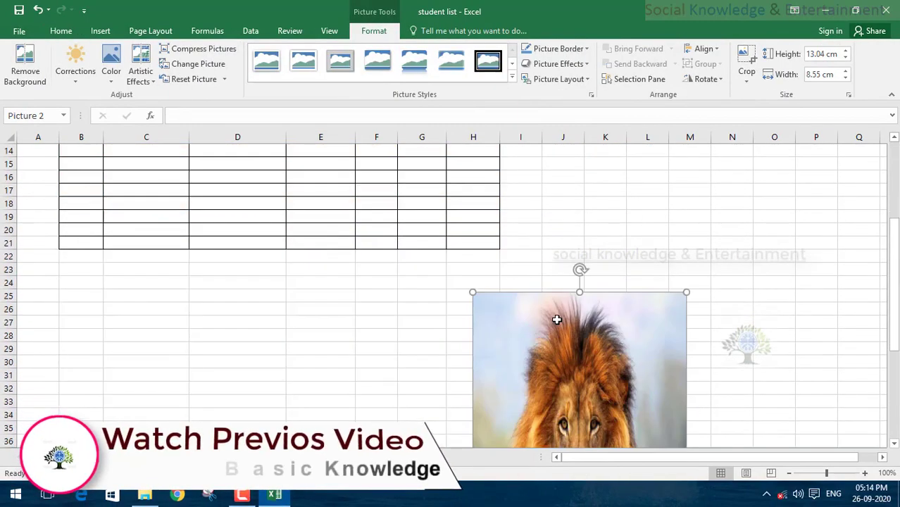
pyautogui.moveTo(557, 355); pyautogui.dragTo(219, 211)
pyautogui.scroll(4, 218, 211)
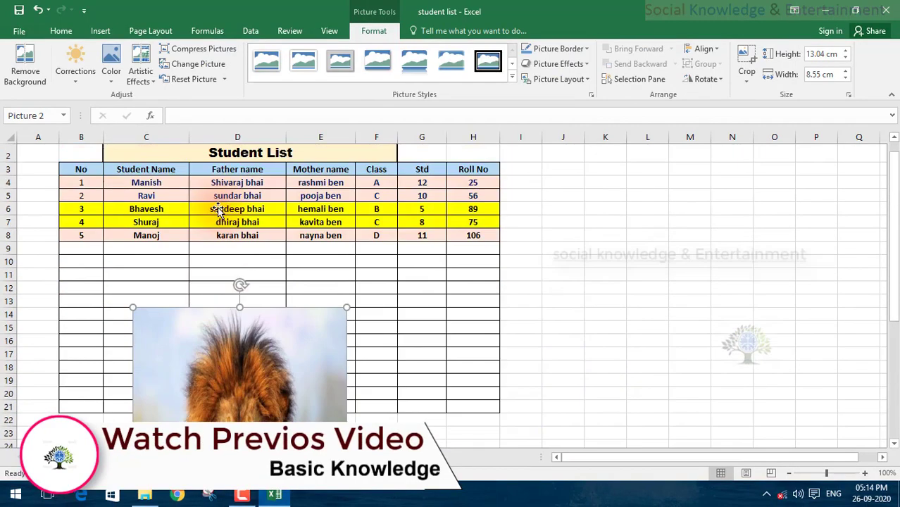
pyautogui.moveTo(239, 305); pyautogui.dragTo(240, 437)
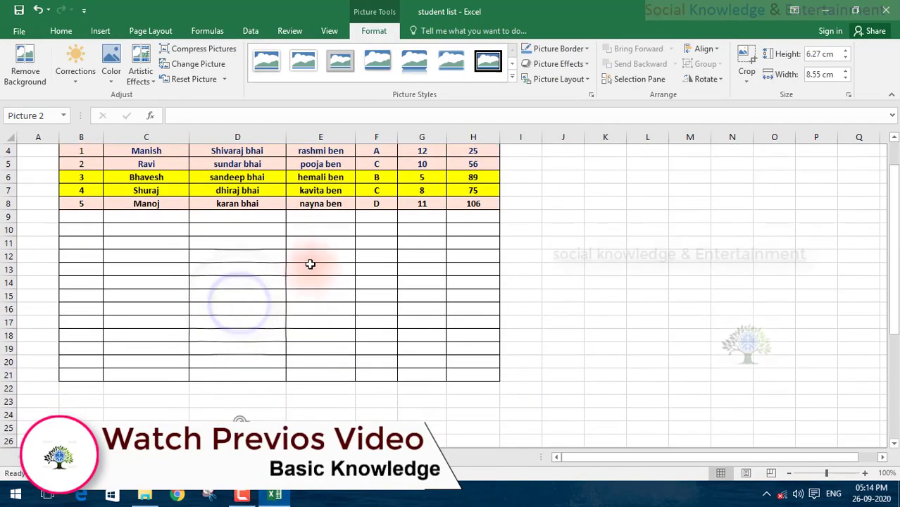
pyautogui.scroll(-5, 312, 261)
pyautogui.moveTo(262, 298)
pyautogui.mouseDown()
pyautogui.moveTo(310, 288)
pyautogui.moveTo(333, 255)
pyautogui.mouseUp()
pyautogui.scroll(5, 318, 257)
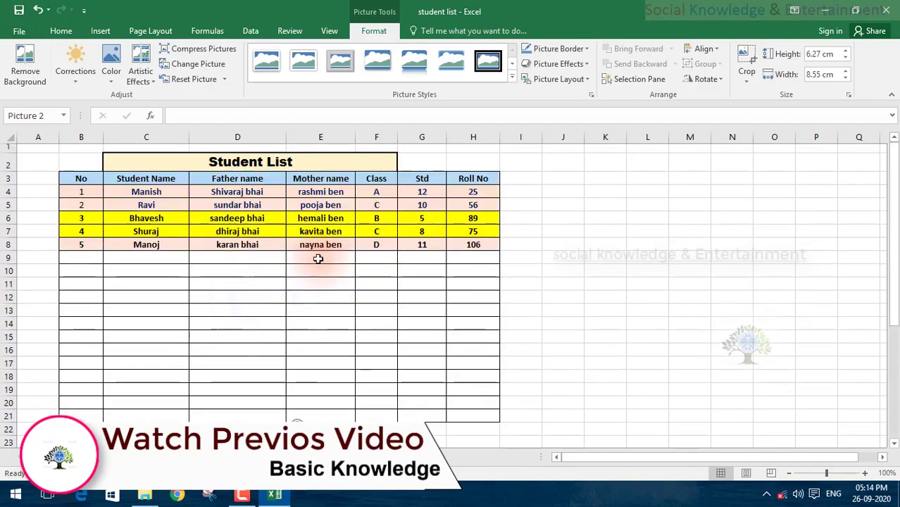
pyautogui.scroll(-5, 282, 303)
pyautogui.press('Delete')
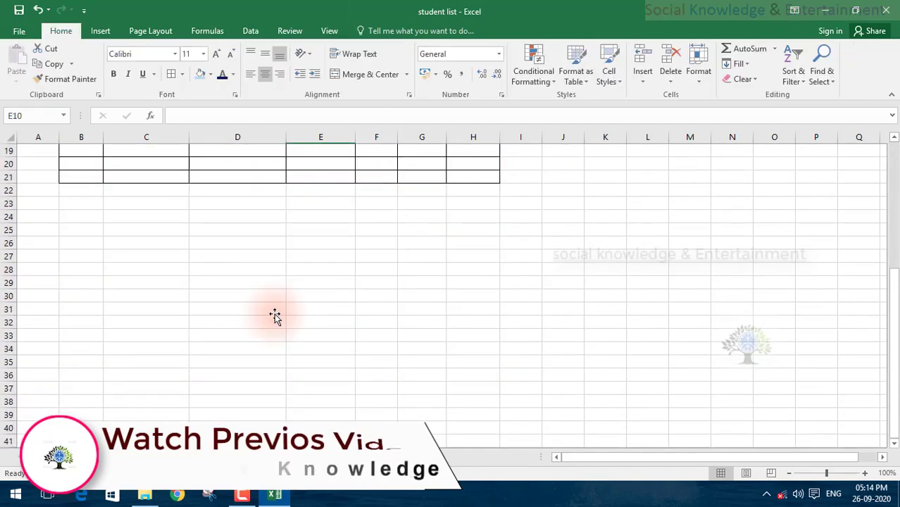
pyautogui.click(93, 33)
pyautogui.scroll(3, 301, 384)
pyautogui.scroll(3, 255, 339)
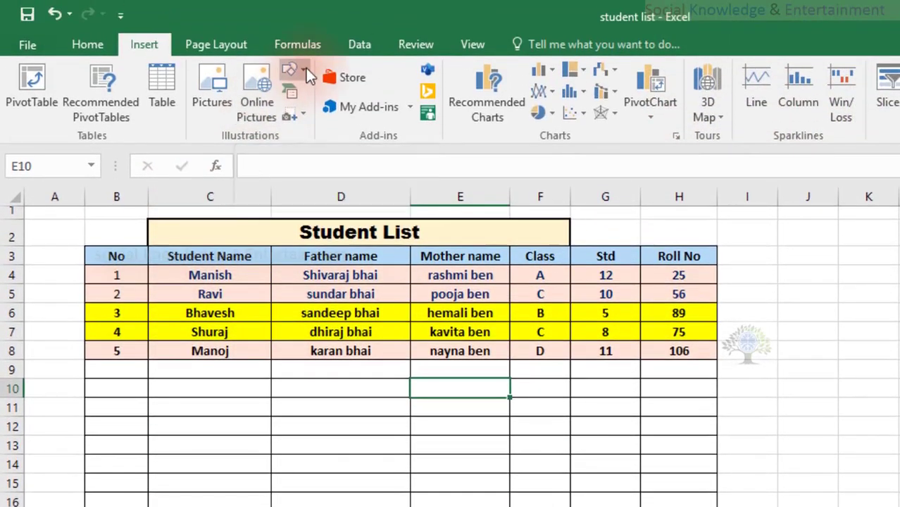
pyautogui.click(303, 76)
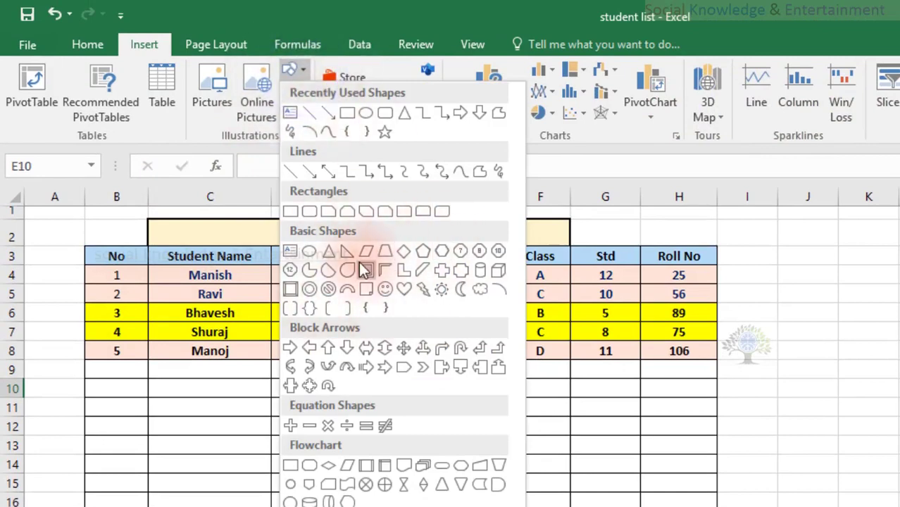
pyautogui.click(308, 113)
pyautogui.moveTo(154, 448)
pyautogui.mouseDown()
pyautogui.moveTo(373, 389)
pyautogui.moveTo(530, 407)
pyautogui.mouseUp()
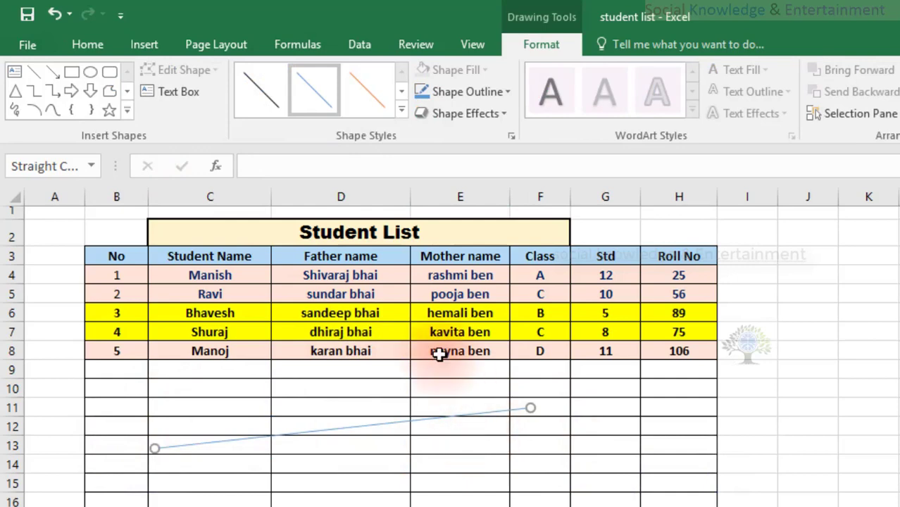
pyautogui.hotkey('ctrl', 'z')
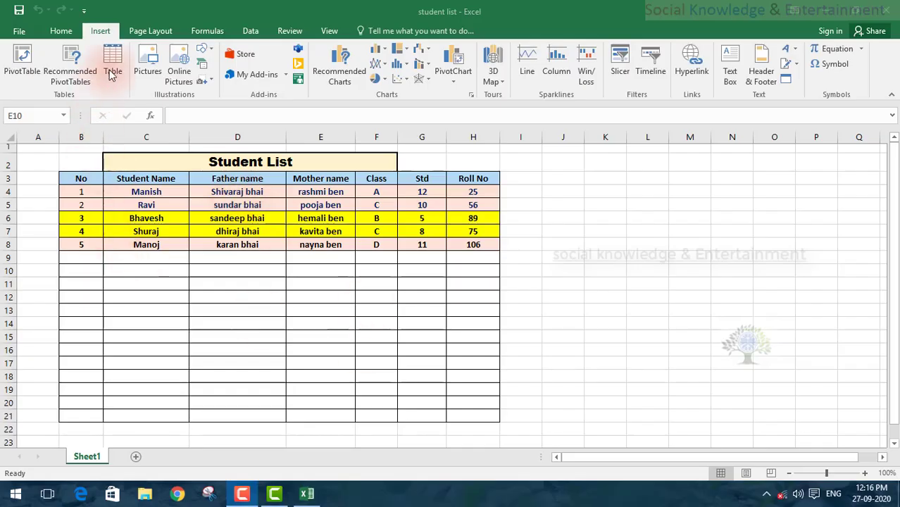
pyautogui.click(204, 49)
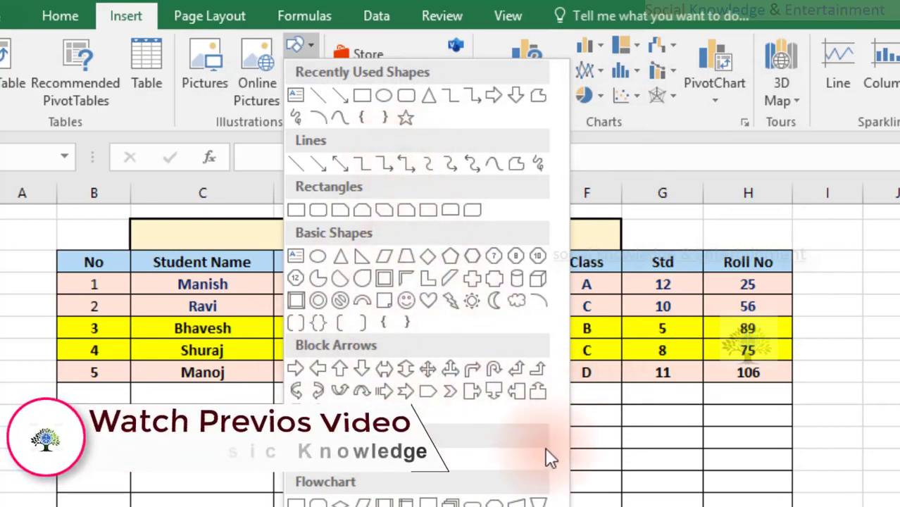
pyautogui.click(638, 416)
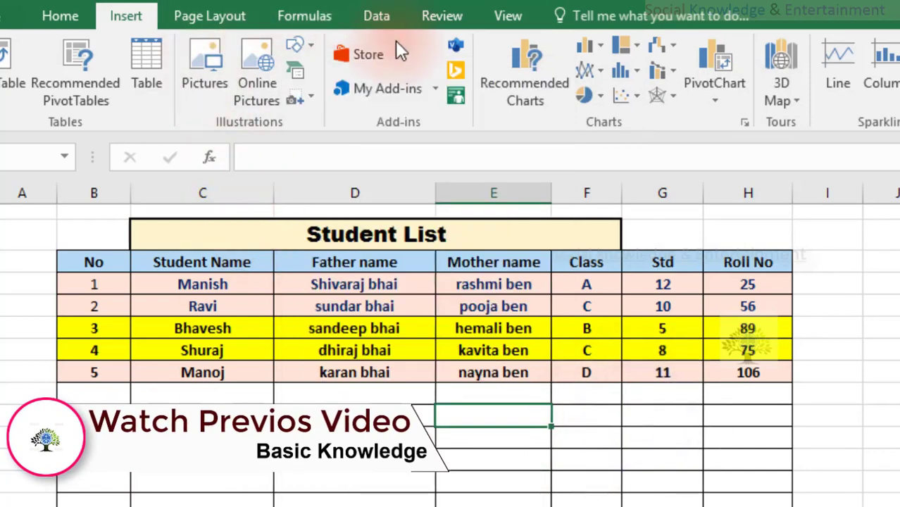
pyautogui.click(291, 73)
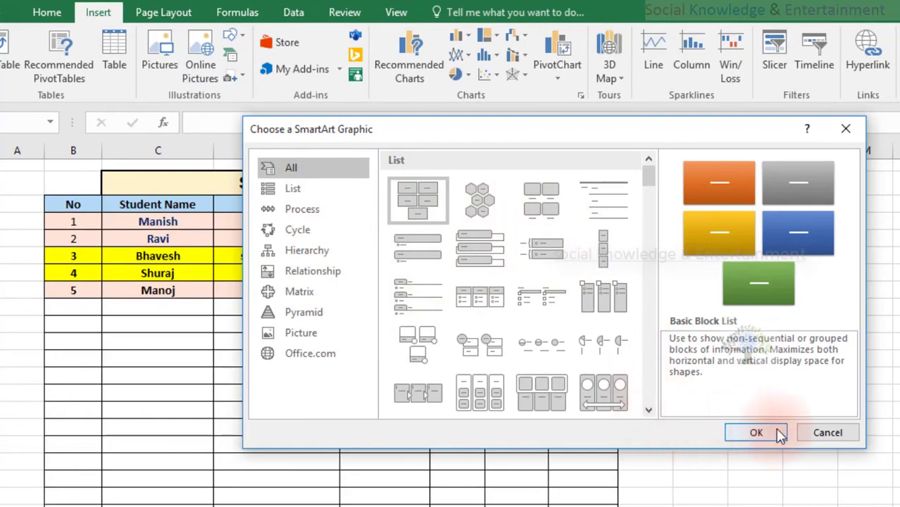
pyautogui.click(804, 435)
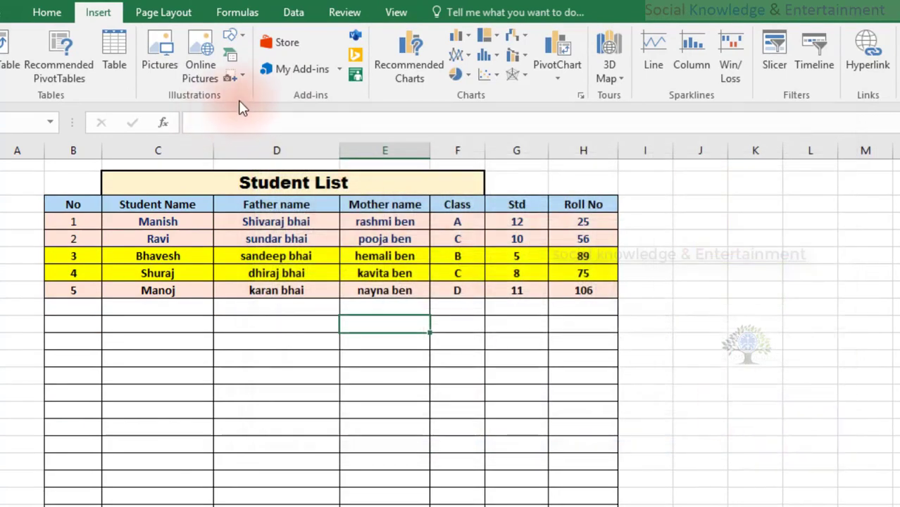
pyautogui.click(240, 78)
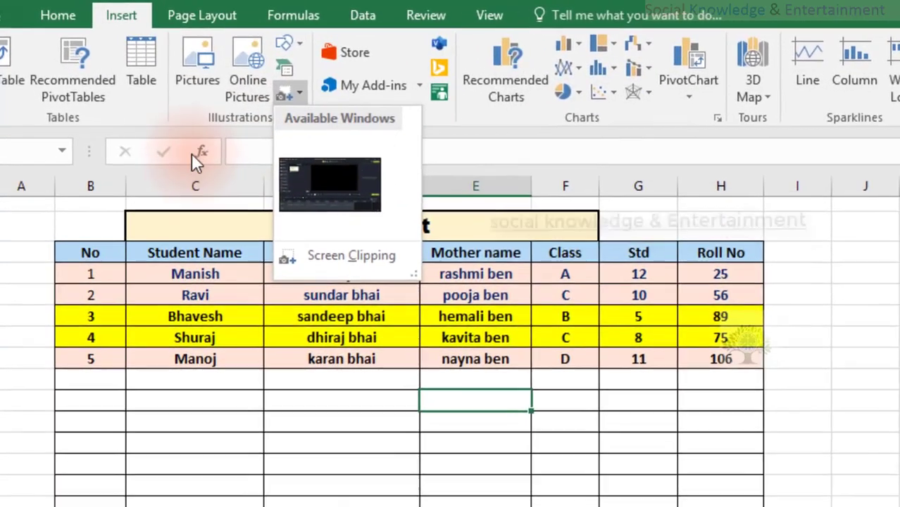
pyautogui.click(155, 122)
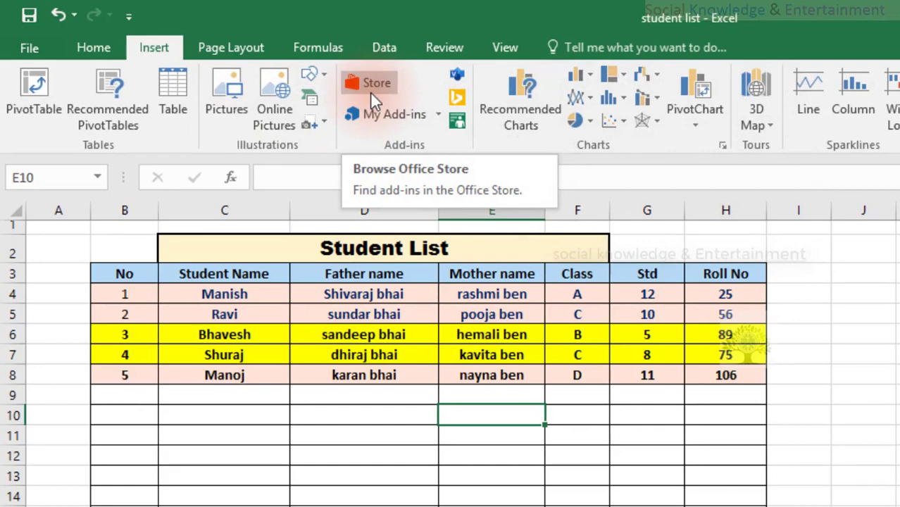
# Open the Office Add-ins list, select its 'add add-ins' message, and close the empty window
pyautogui.click(429, 117)
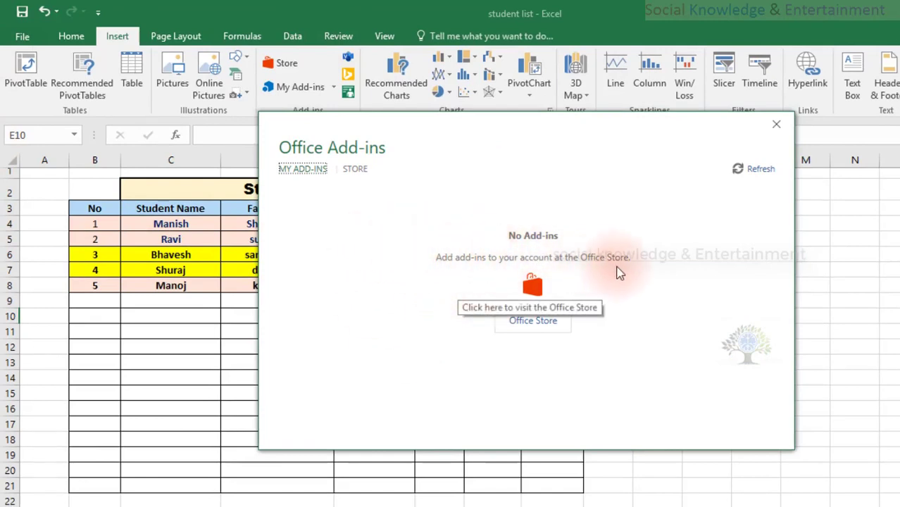
pyautogui.moveTo(636, 258); pyautogui.dragTo(435, 259)
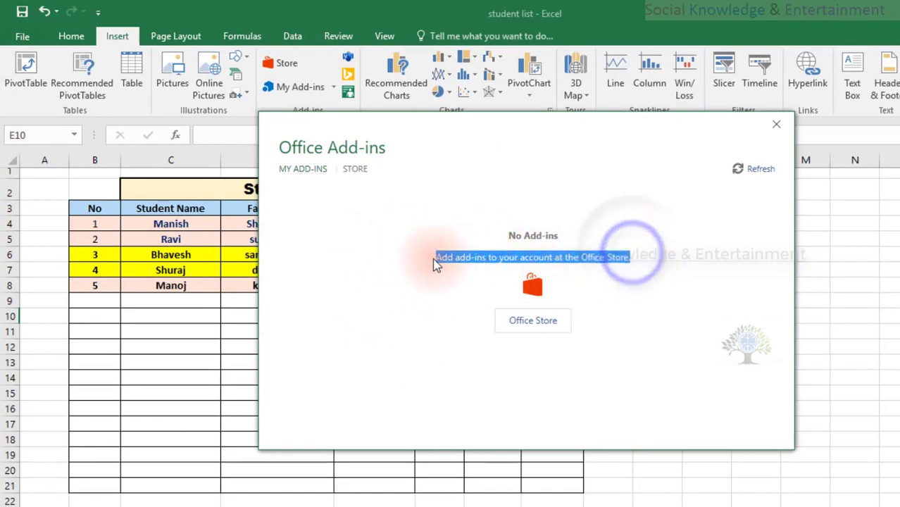
pyautogui.click(775, 125)
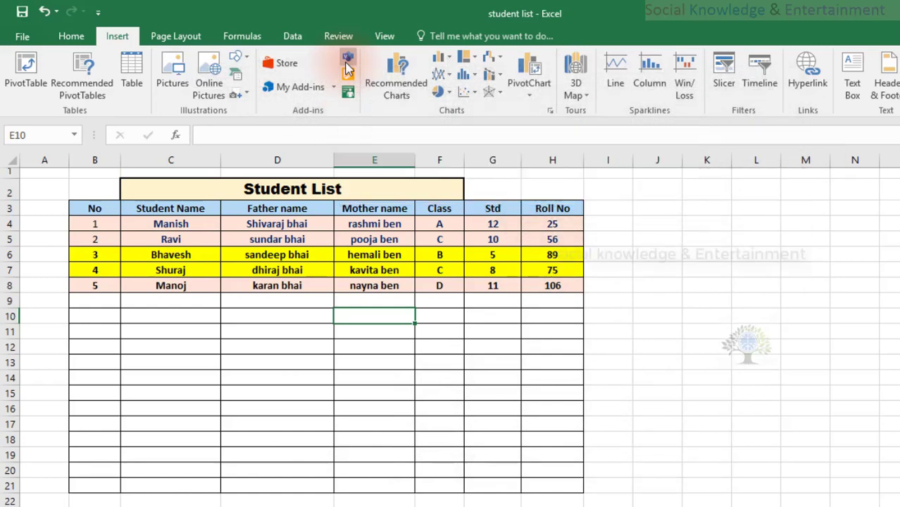
# Insert the Bing Office Store add-in, trust it, and dismiss its loading error banners
pyautogui.click(347, 62)
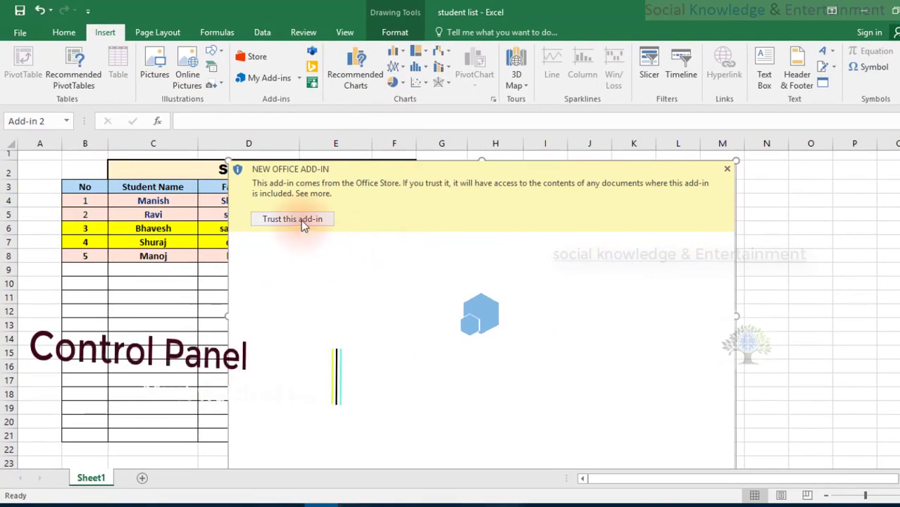
pyautogui.click(301, 220)
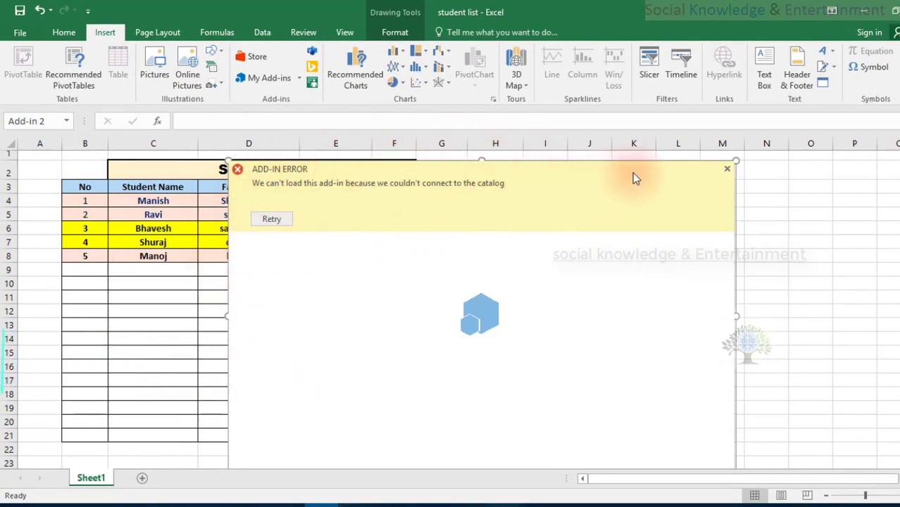
pyautogui.click(728, 169)
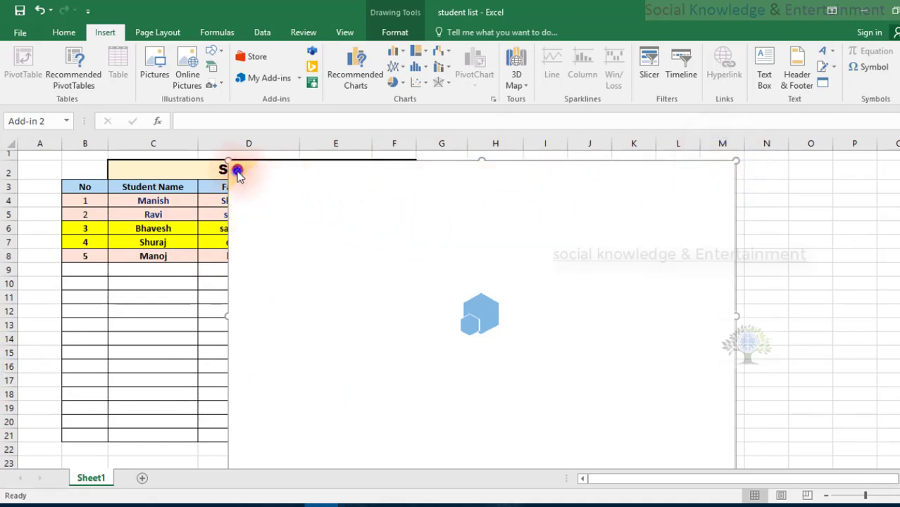
pyautogui.click(238, 170)
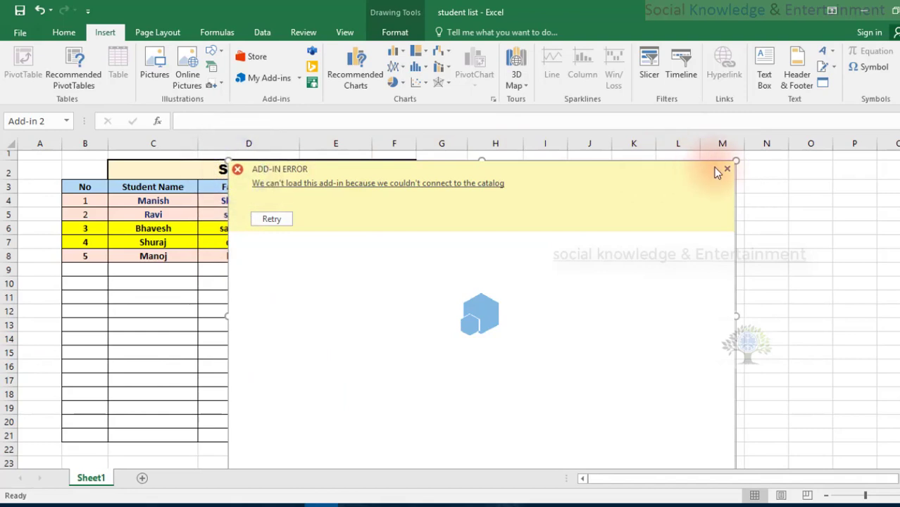
pyautogui.click(688, 184)
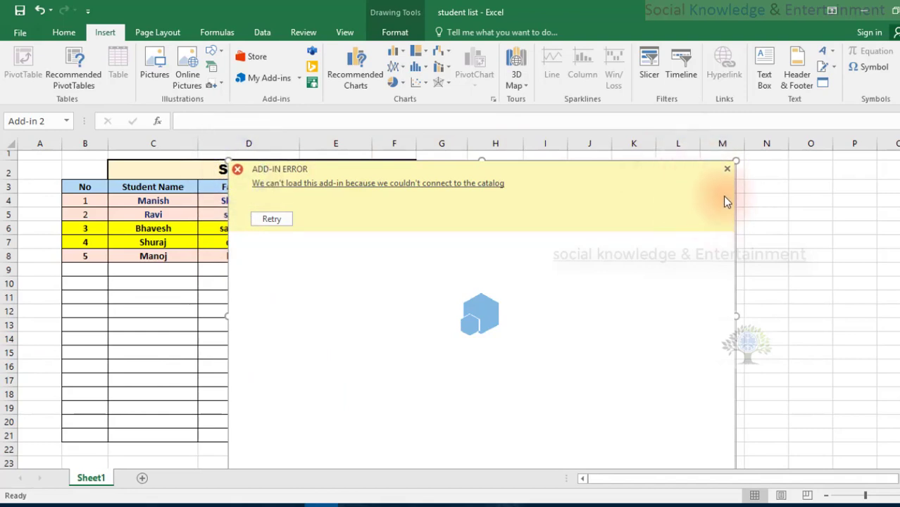
pyautogui.click(727, 169)
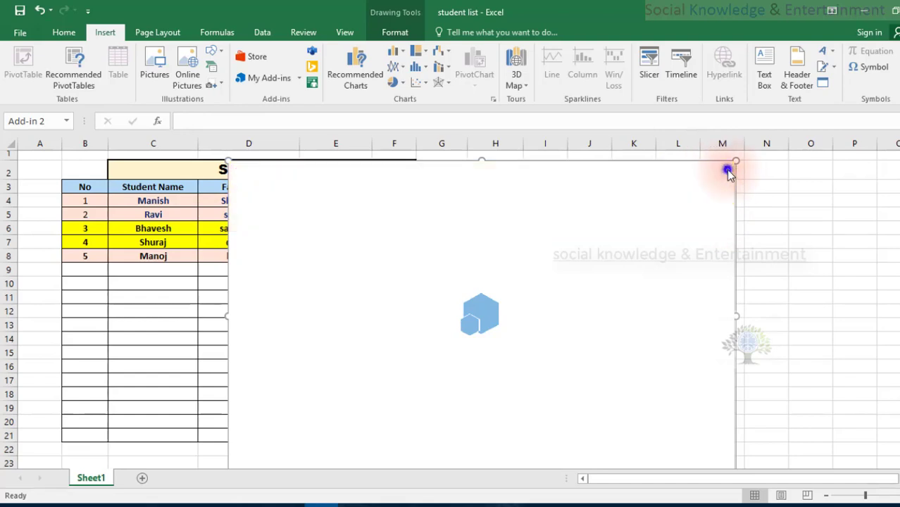
# Insert the add-in again, close the trust notices, and resize the Add-in 4 pane
pyautogui.click(312, 54)
pyautogui.click(312, 54)
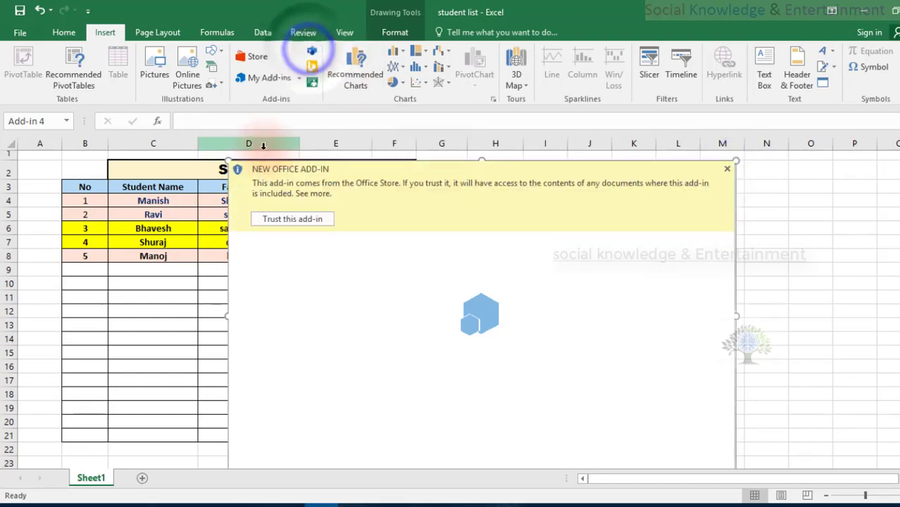
pyautogui.moveTo(228, 165); pyautogui.dragTo(547, 302)
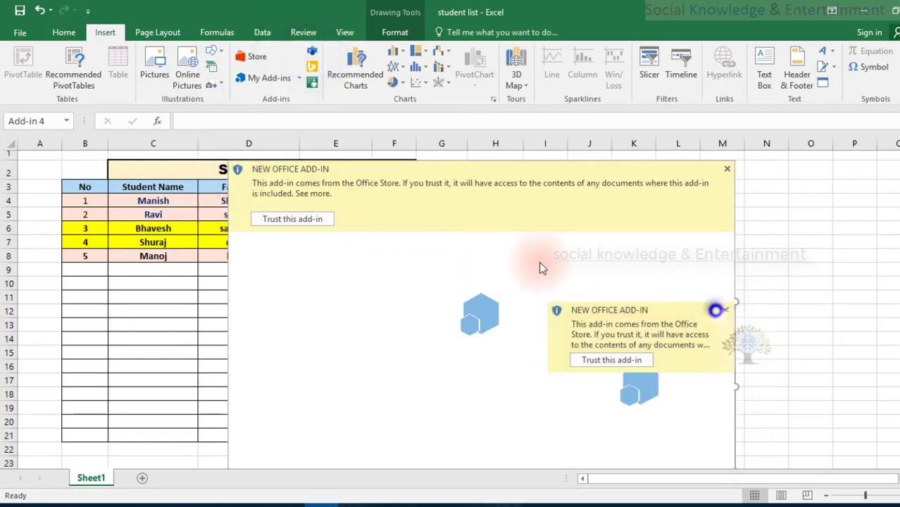
pyautogui.click(727, 310)
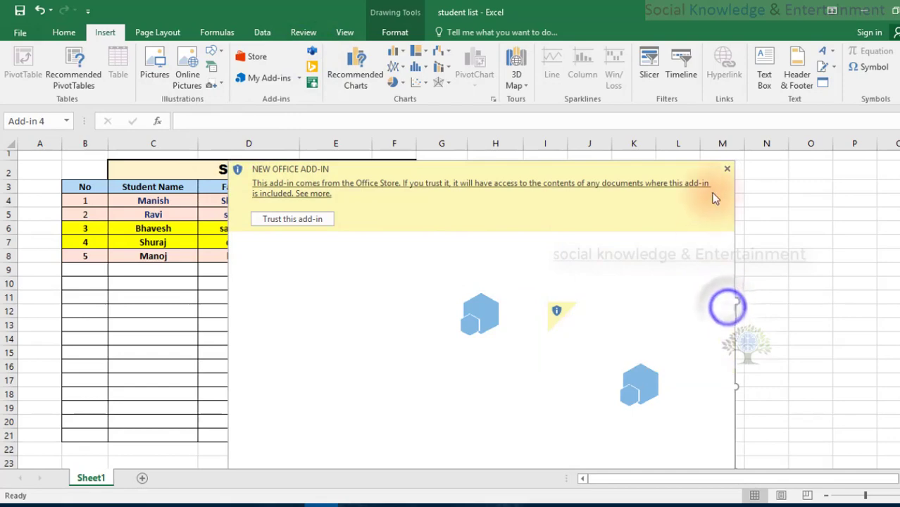
pyautogui.click(728, 169)
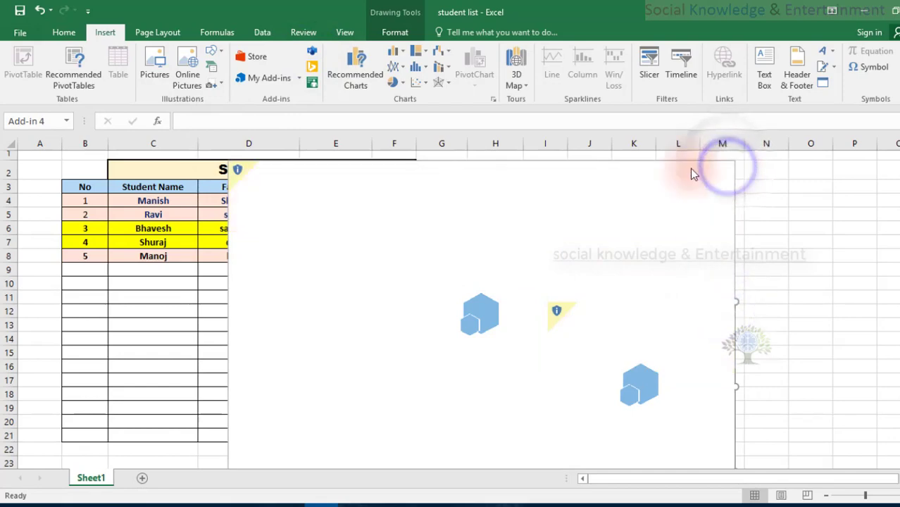
pyautogui.click(590, 171)
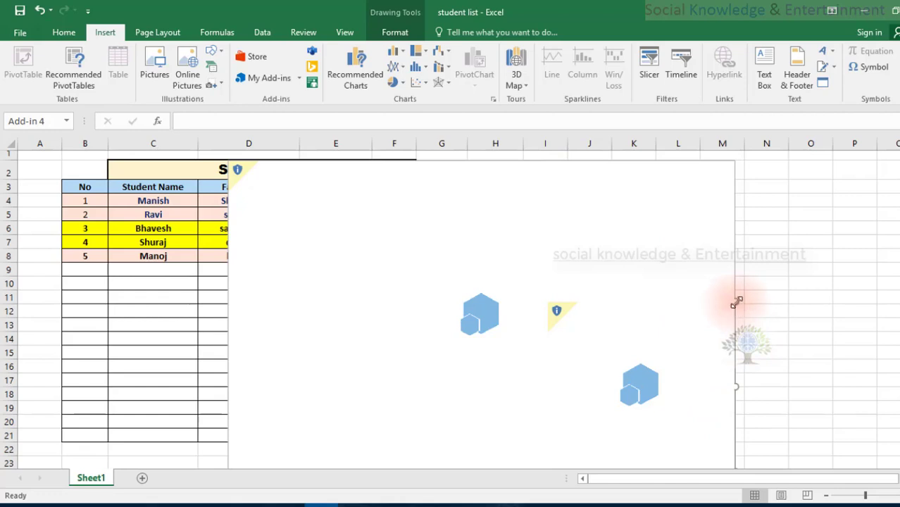
pyautogui.moveTo(734, 303); pyautogui.dragTo(556, 305)
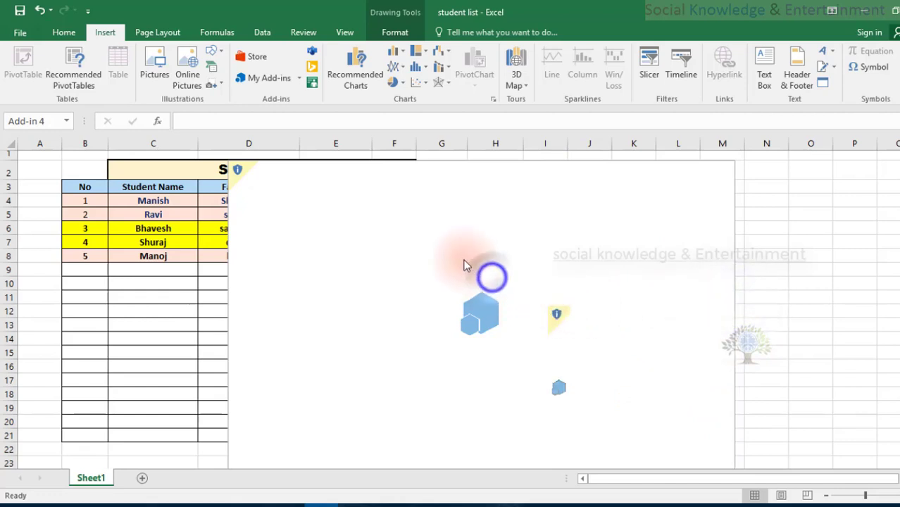
pyautogui.moveTo(493, 276); pyautogui.dragTo(464, 261)
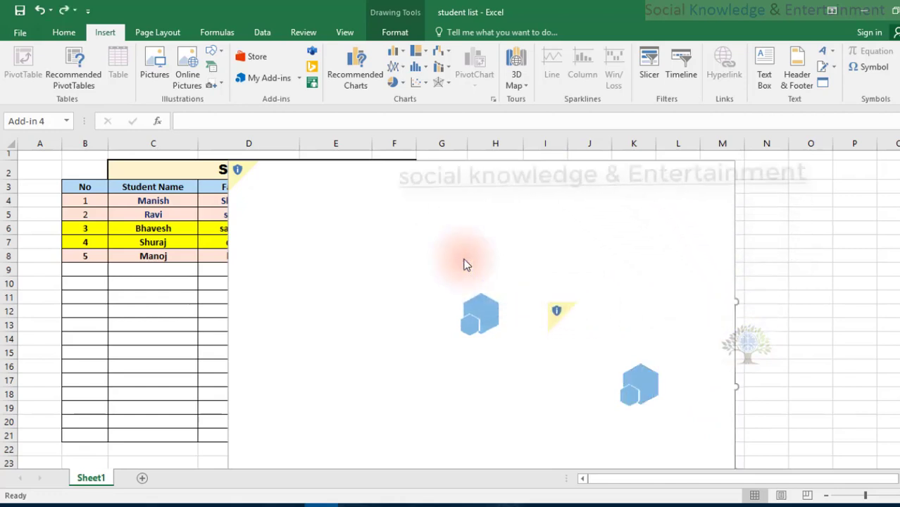
# Delete the Office Store add-in panel and remove the accidentally pasted picture
pyautogui.press('Delete')
pyautogui.hotkey('ctrl', 'v')
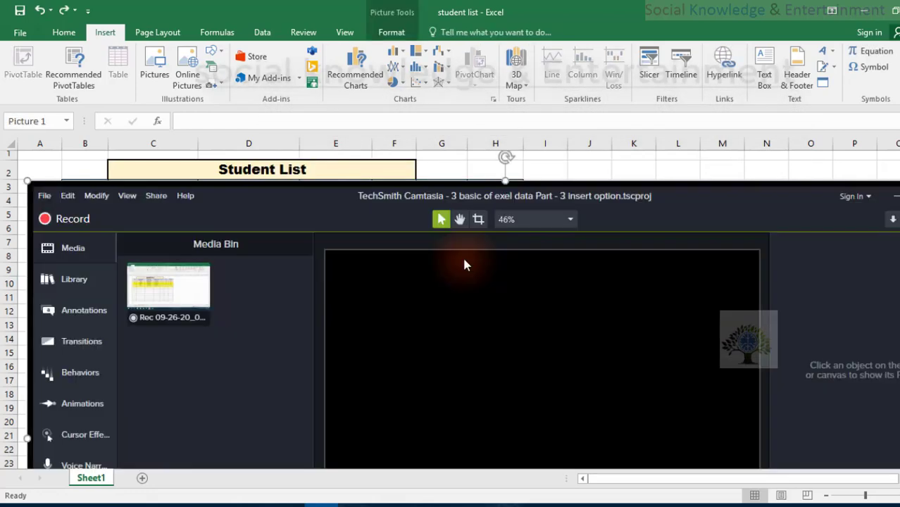
pyautogui.press('Delete')
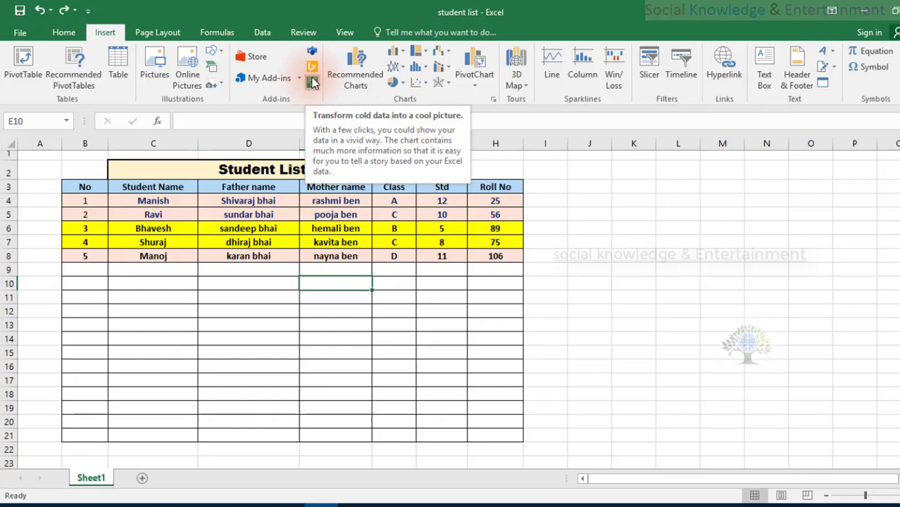
# Try Recommended Charts, dismiss the select-data warning, and bring up the Column or Bar chart gallery
pyautogui.click(369, 82)
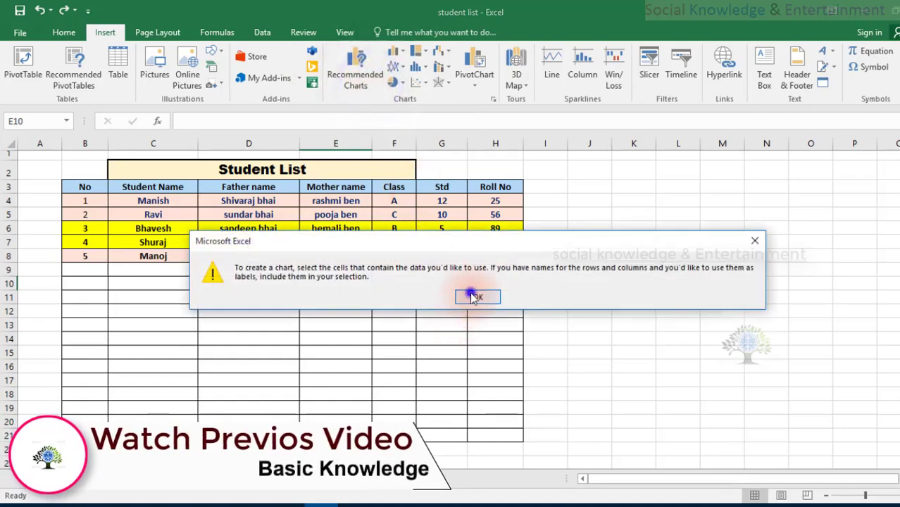
pyautogui.click(473, 296)
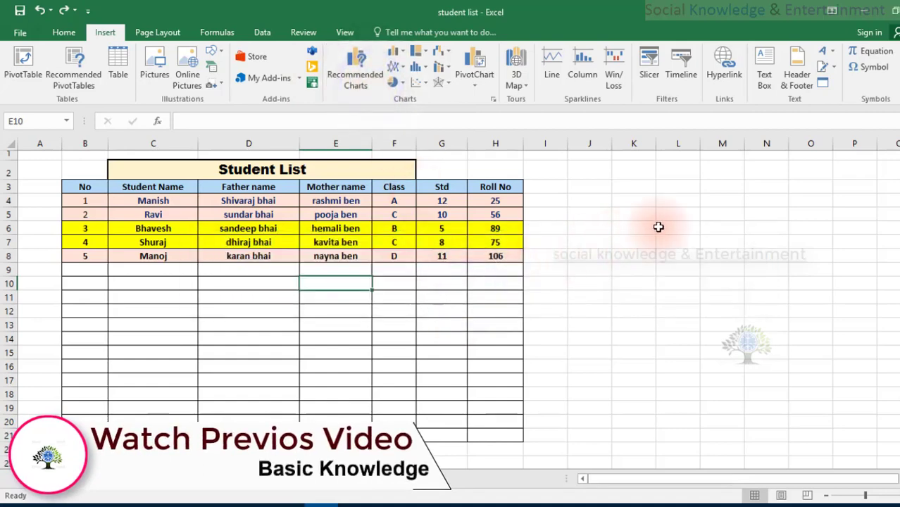
pyautogui.click(396, 51)
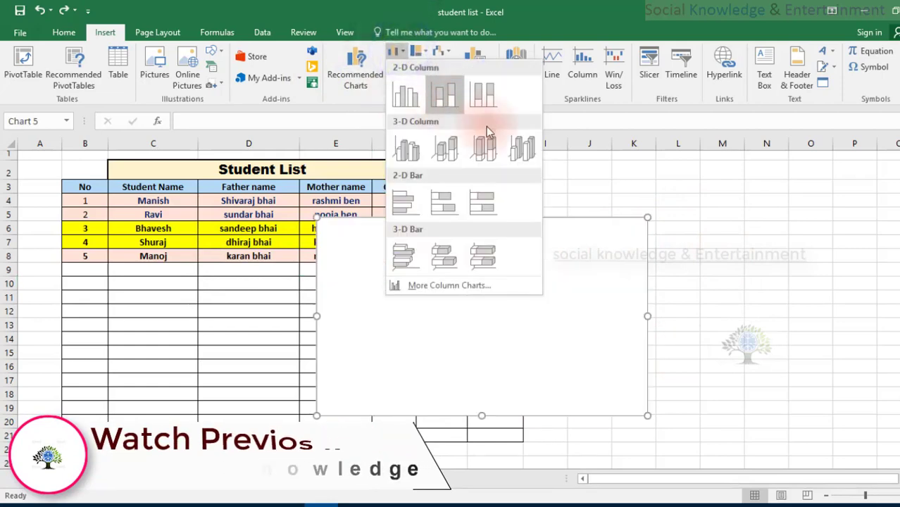
pyautogui.click(522, 148)
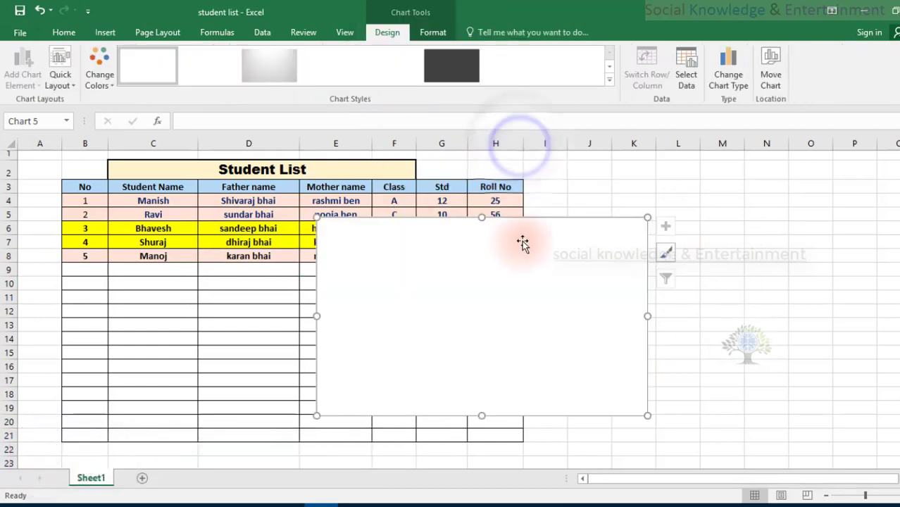
pyautogui.moveTo(522, 237); pyautogui.dragTo(598, 219)
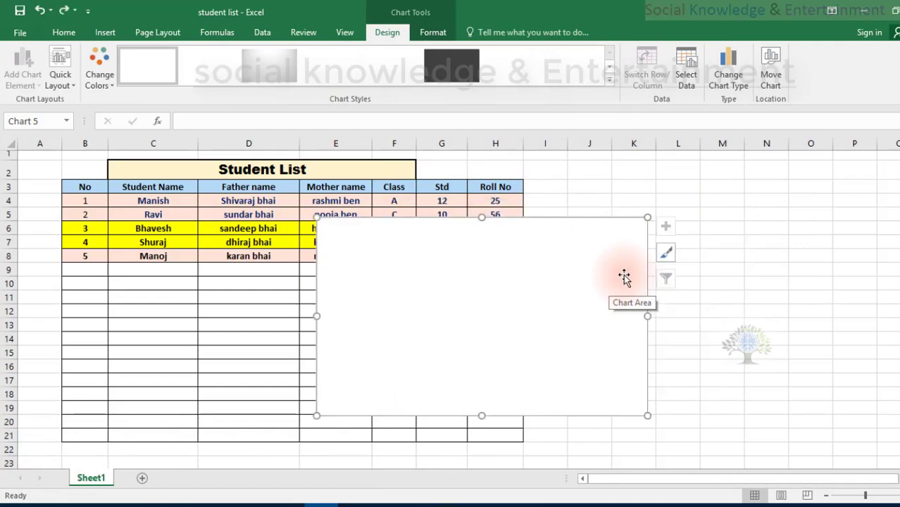
pyautogui.hotkey('ctrl', 'z')
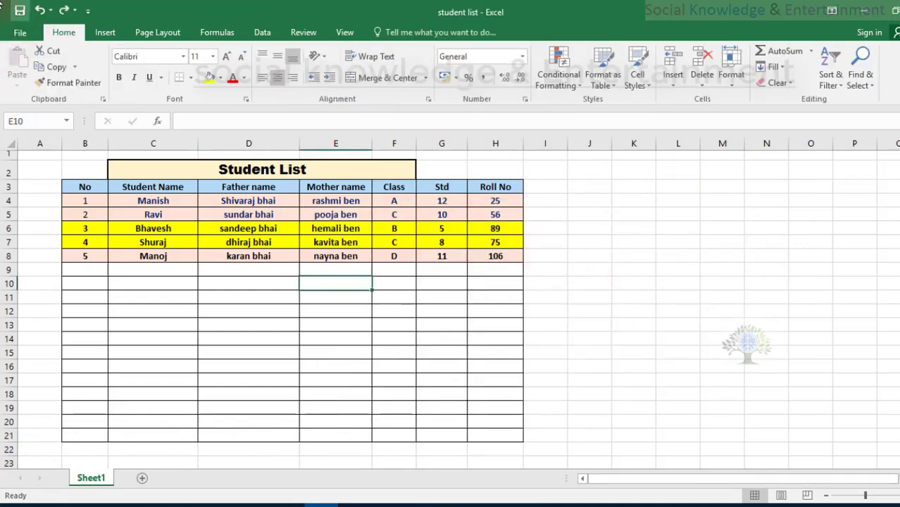
# Open the 3D Map dropdown on the Insert tab to view its options, then close it
pyautogui.click(105, 32)
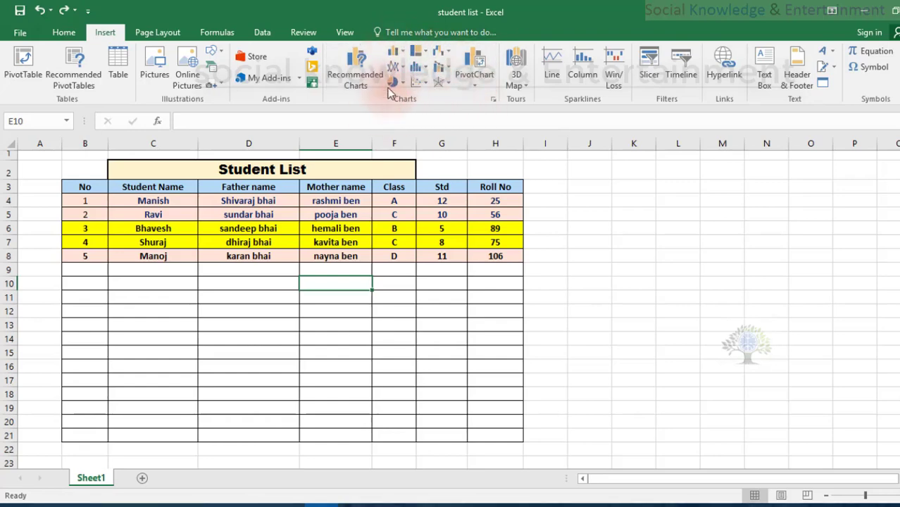
pyautogui.click(513, 86)
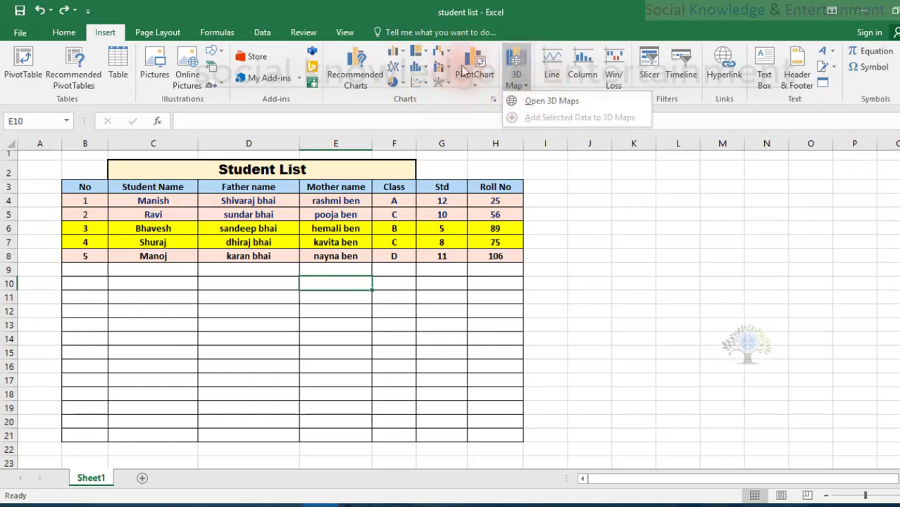
pyautogui.click(452, 95)
pyautogui.click(551, 55)
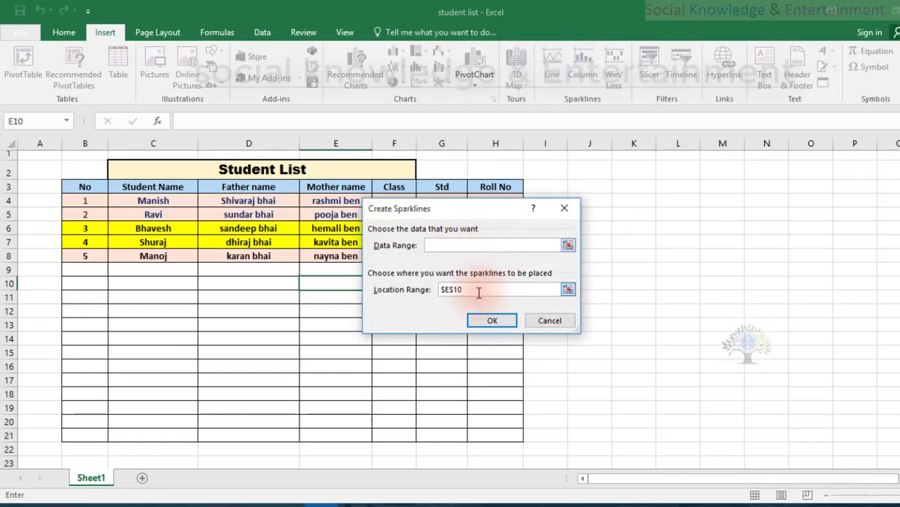
pyautogui.click(536, 321)
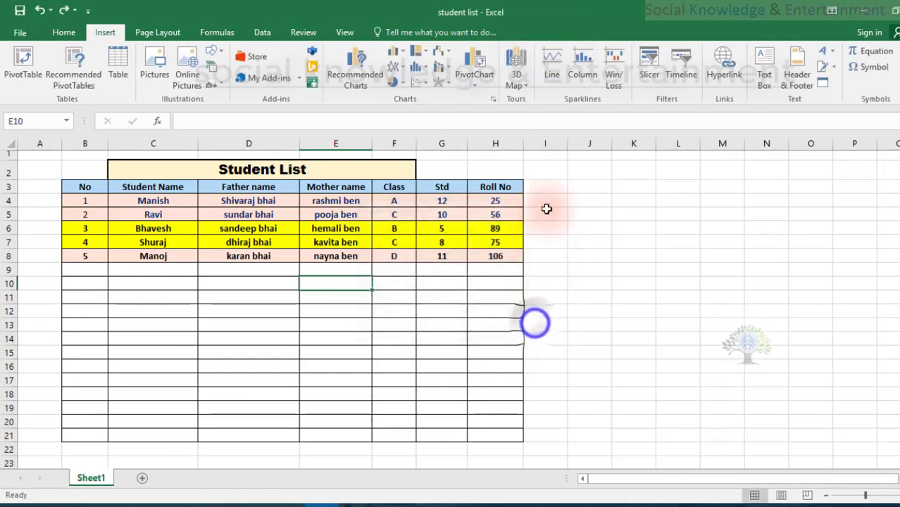
pyautogui.click(583, 79)
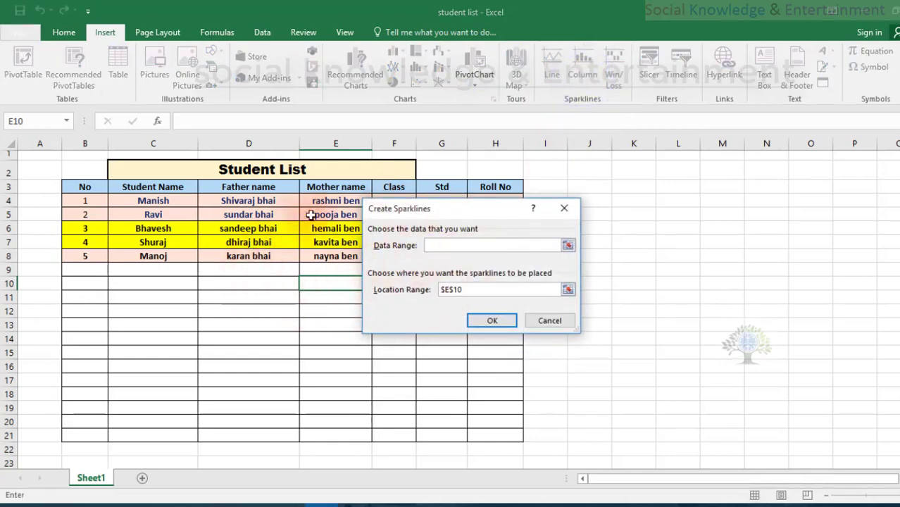
pyautogui.click(525, 290)
pyautogui.click(544, 324)
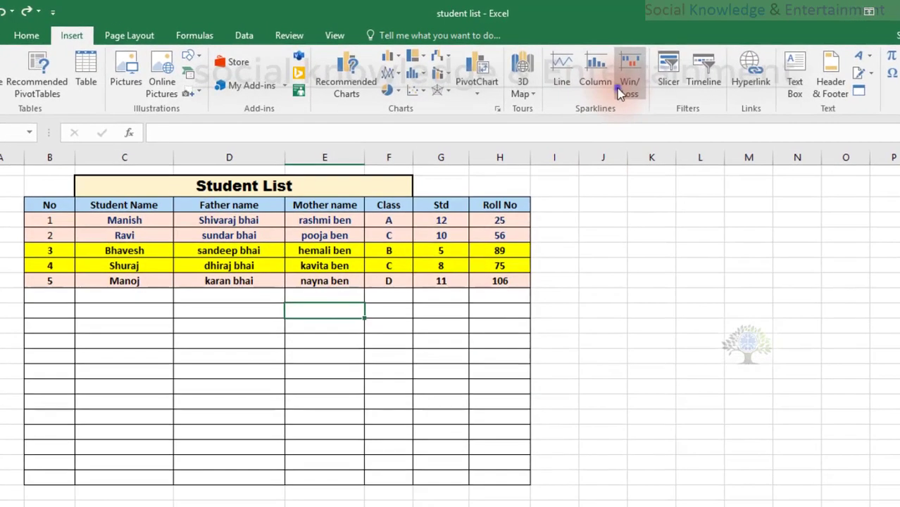
pyautogui.click(606, 81)
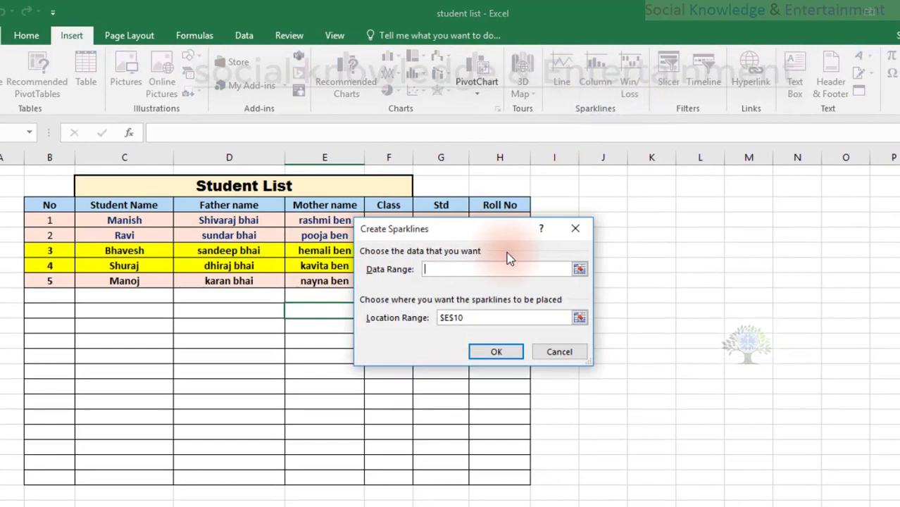
pyautogui.click(588, 237)
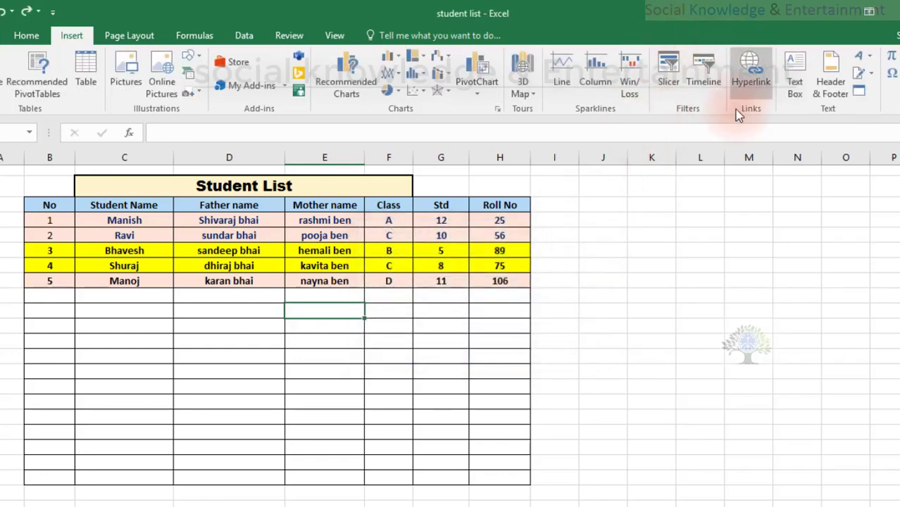
# Open Existing Connections, move the window aside, check the Show list of sources, and close it
pyautogui.click(667, 81)
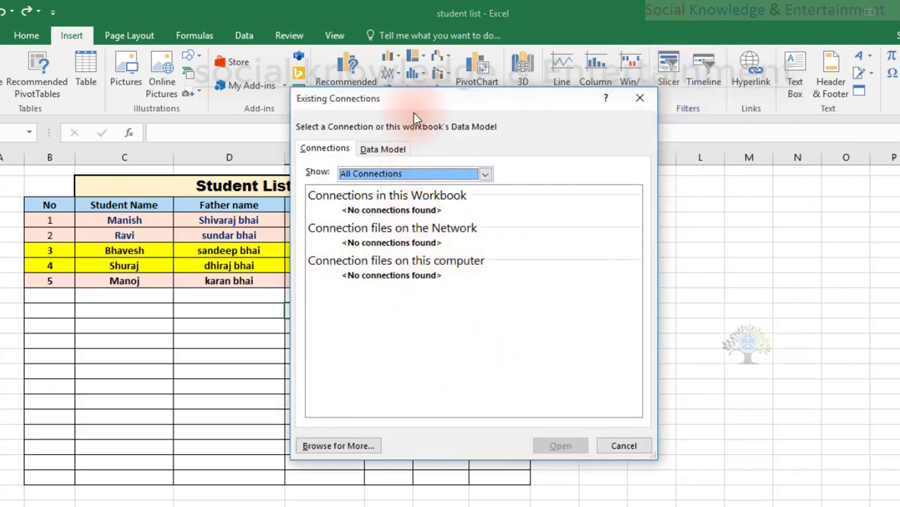
pyautogui.moveTo(412, 104); pyautogui.dragTo(513, 87)
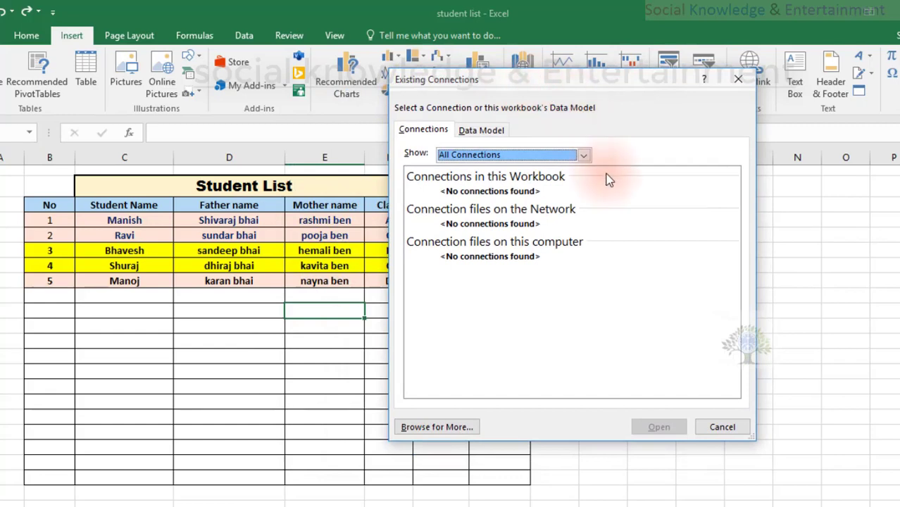
pyautogui.click(583, 155)
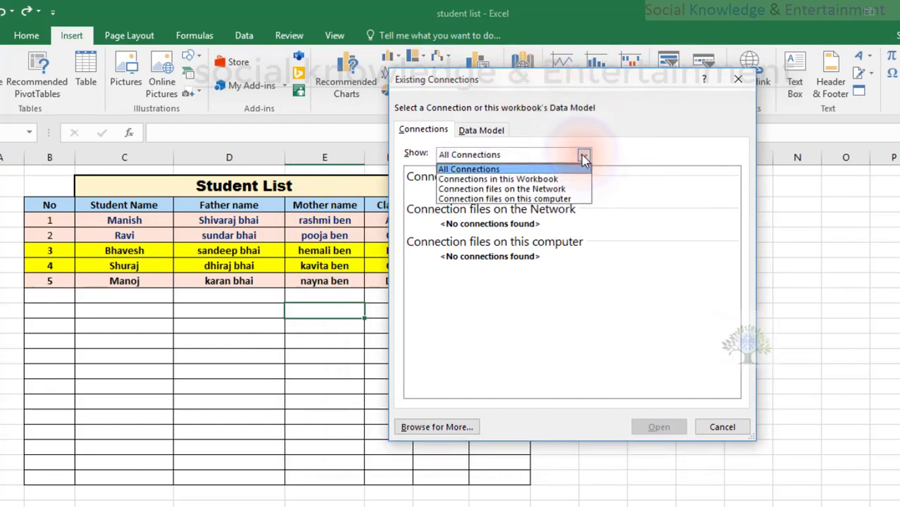
pyautogui.click(583, 155)
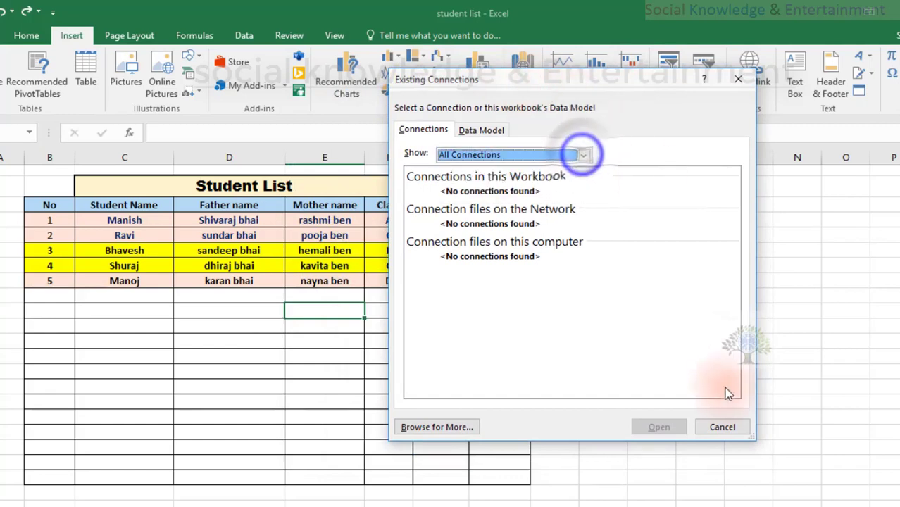
pyautogui.click(720, 427)
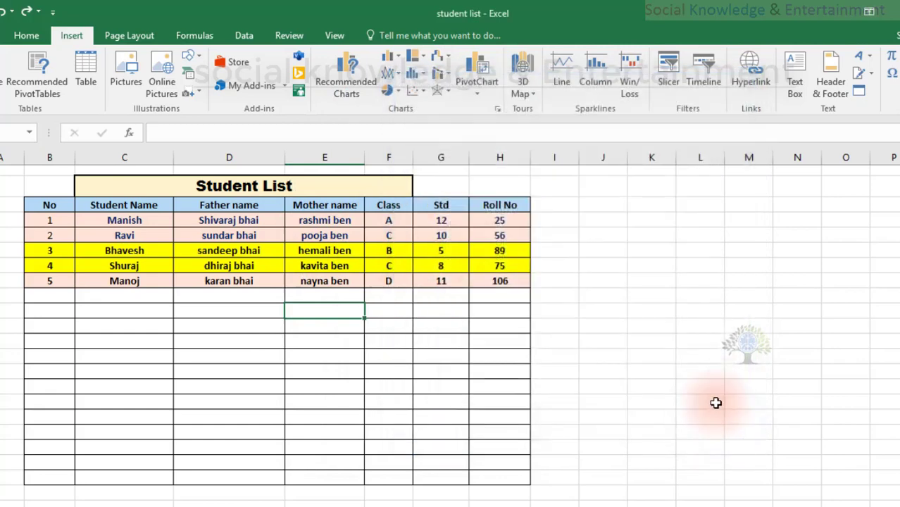
# Reopen Existing Connections, view the empty Data Model tables tab, and cancel
pyautogui.click(719, 91)
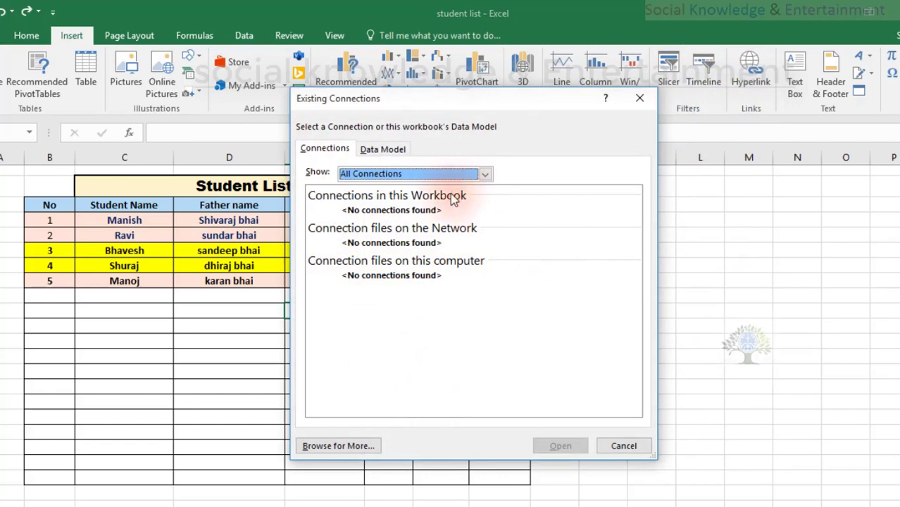
pyautogui.click(380, 150)
pyautogui.click(337, 151)
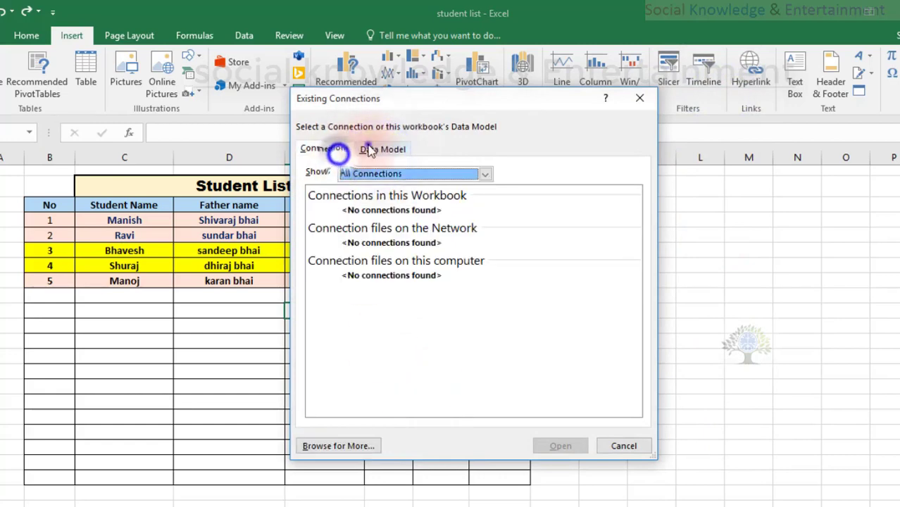
pyautogui.click(368, 150)
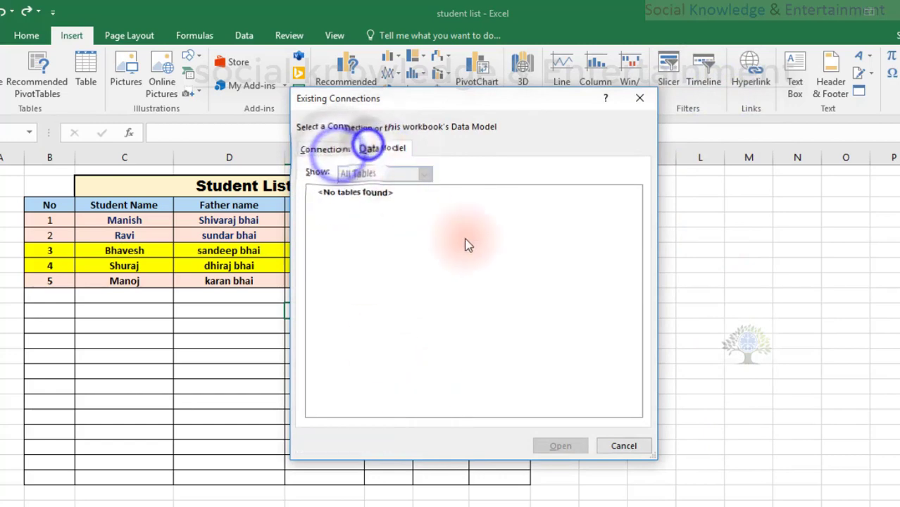
pyautogui.click(622, 451)
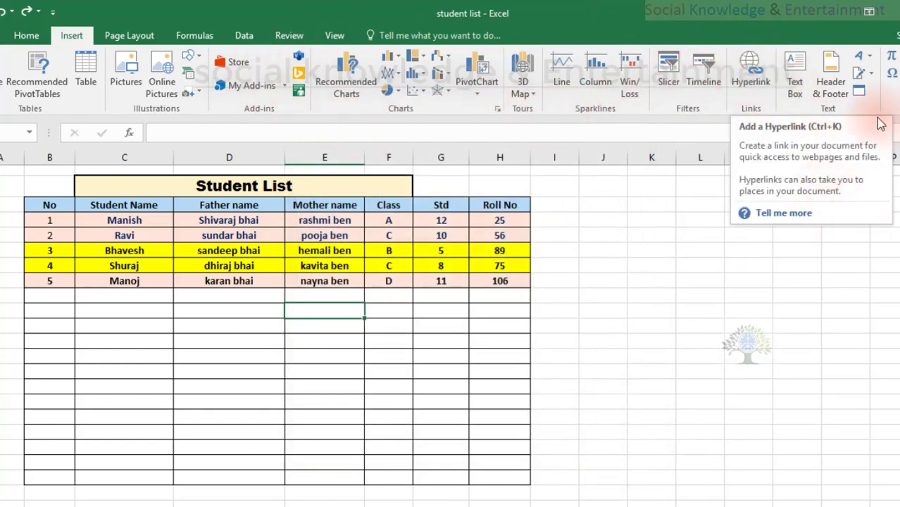
# Select the Manoj cell C8 and start inserting a hyperlink for it
pyautogui.click(748, 83)
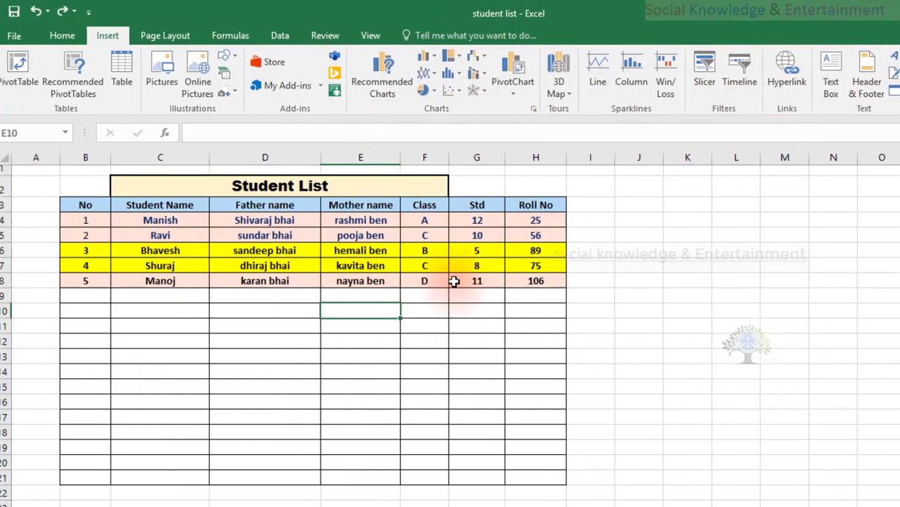
pyautogui.click(161, 282)
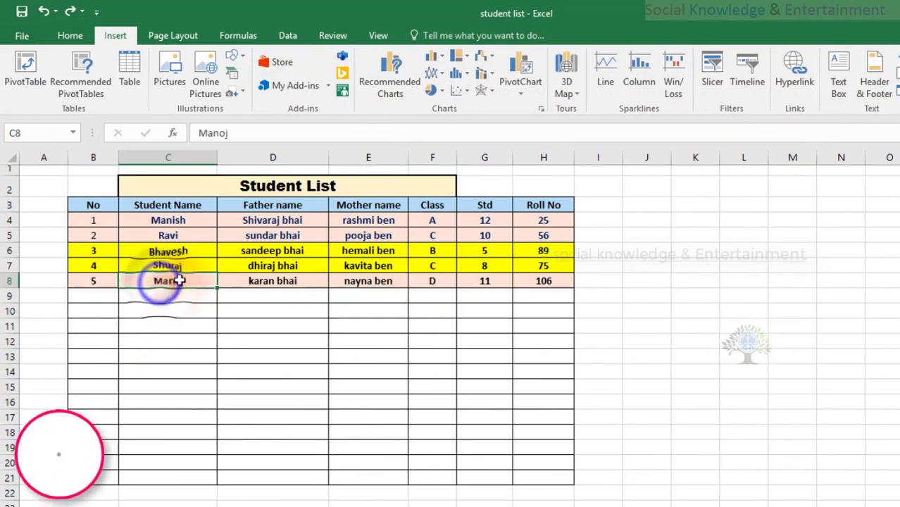
pyautogui.click(794, 79)
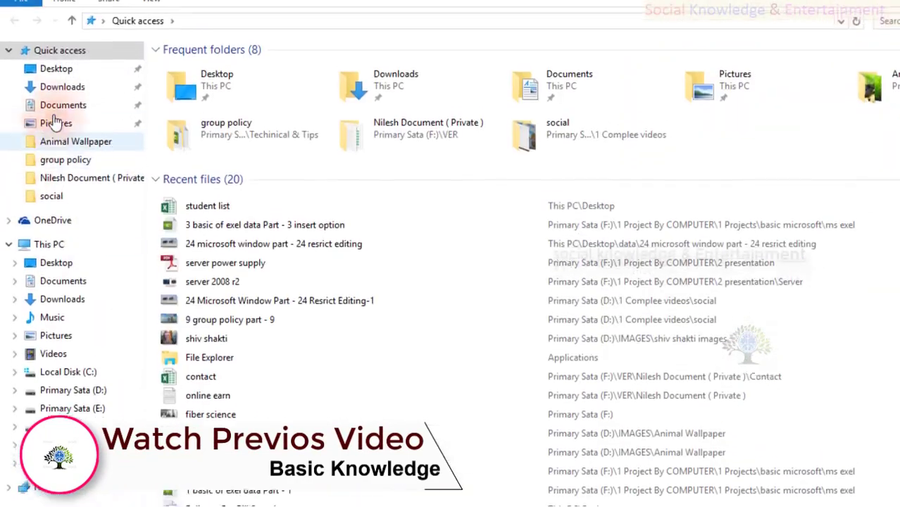
# Go to the Desktop folder under Quick access
pyautogui.click(58, 97)
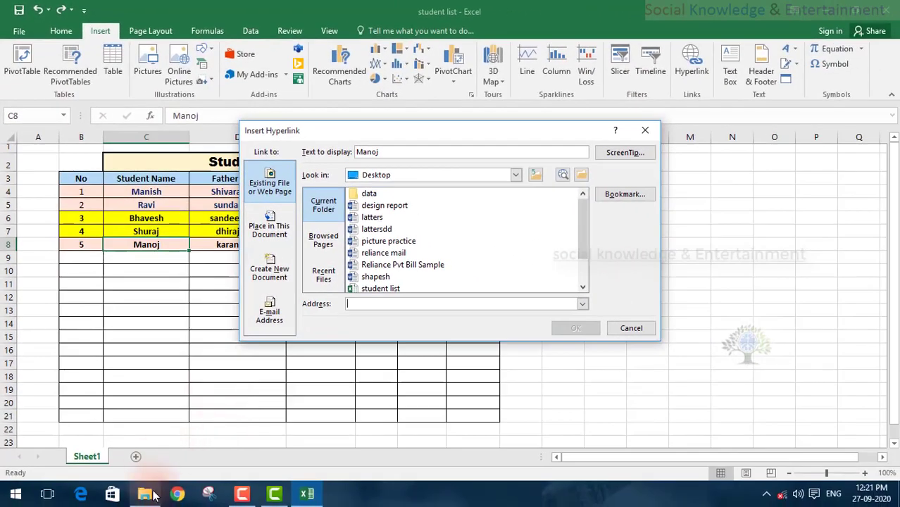
# Bring up File Explorer from the taskbar to view the Desktop files
pyautogui.click(145, 494)
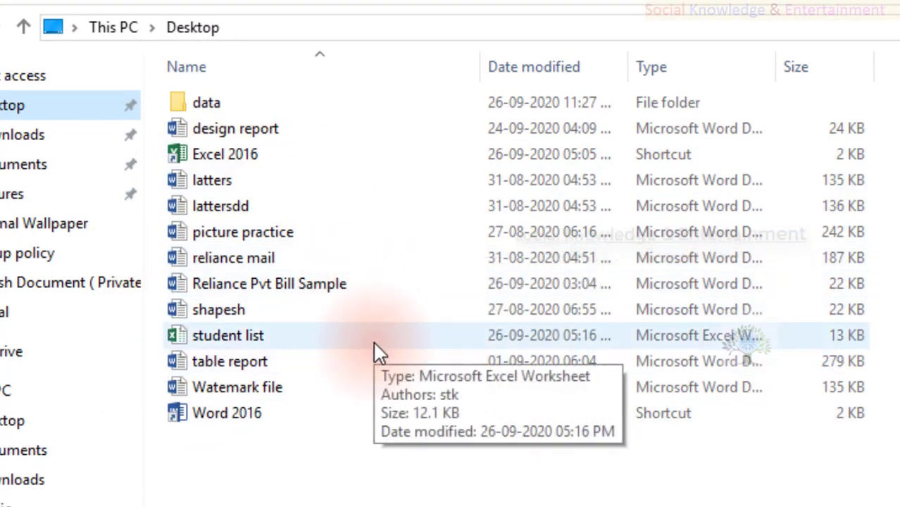
pyautogui.doubleClick(384, 362)
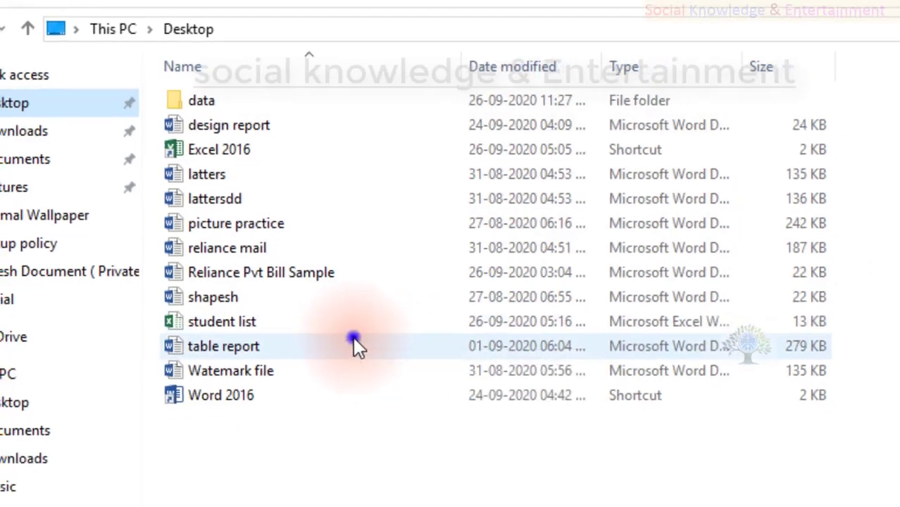
pyautogui.click(486, 261)
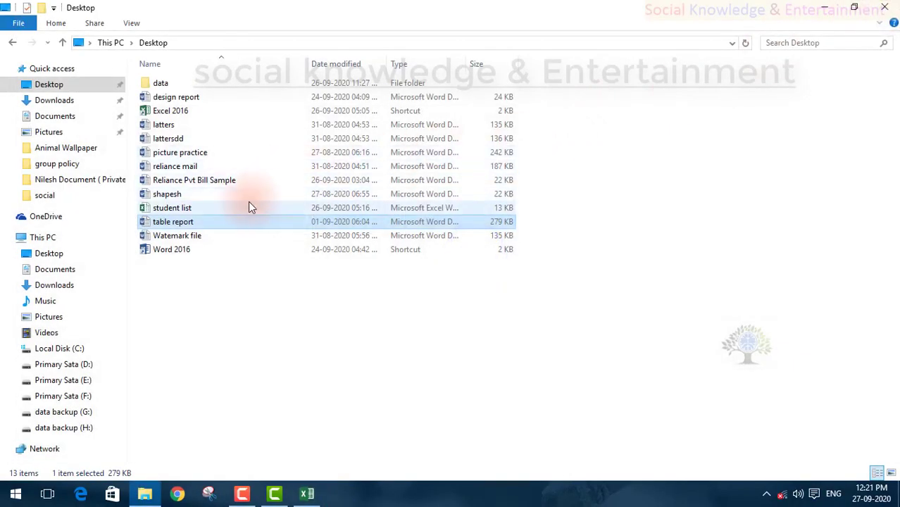
pyautogui.doubleClick(218, 139)
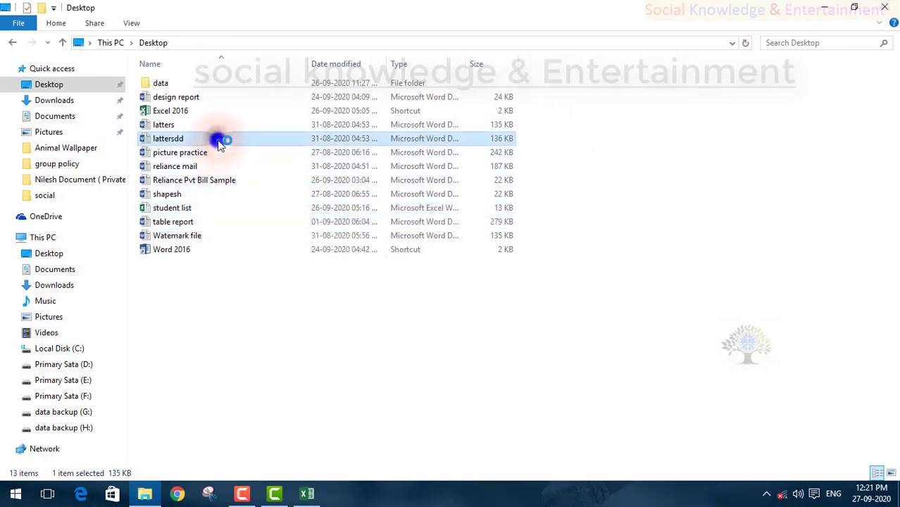
pyautogui.click(463, 308)
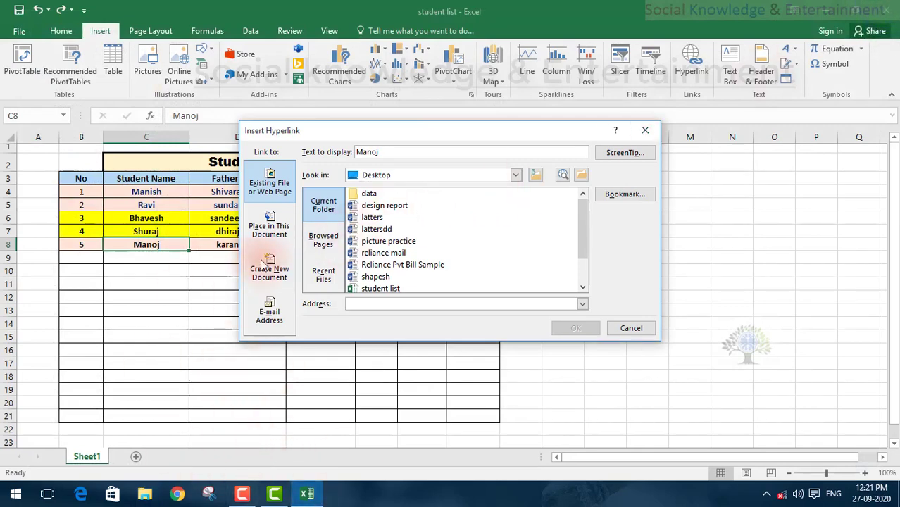
pyautogui.click(141, 489)
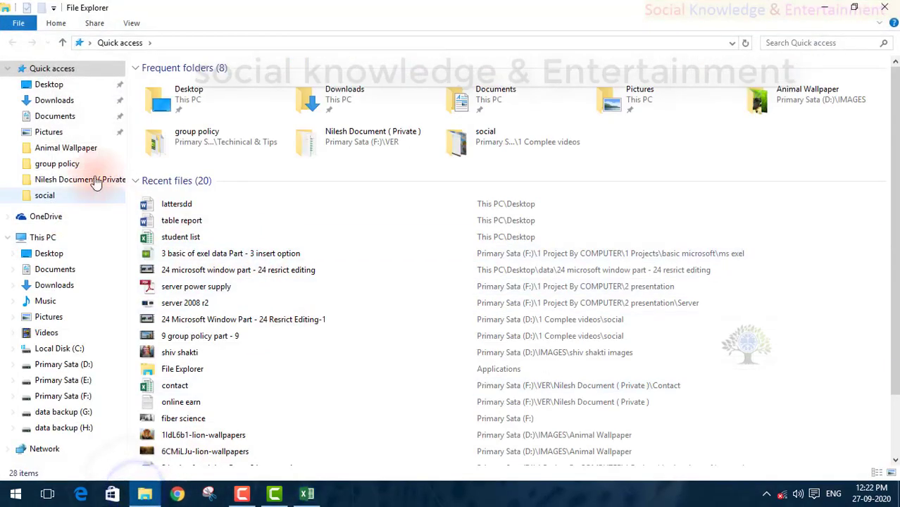
pyautogui.click(66, 84)
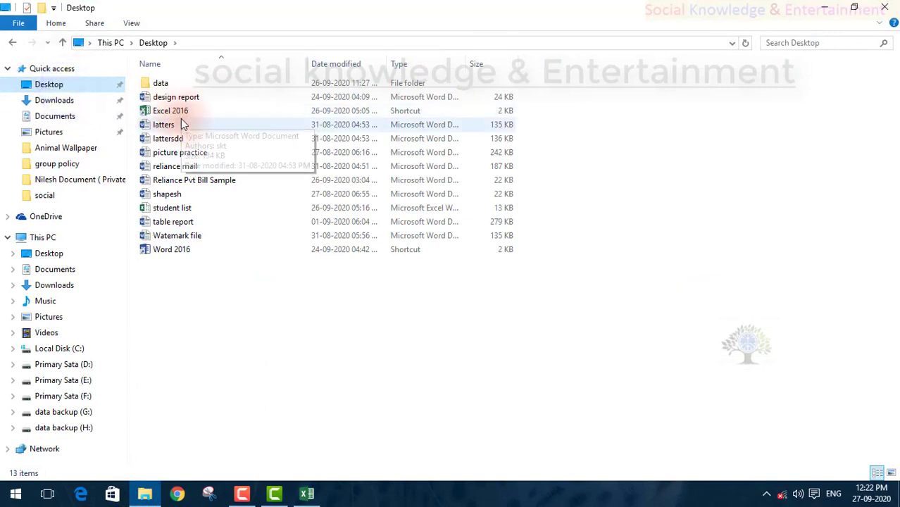
# Try opening latters in Word, dismiss the mail-merge and error prompts, then close Word and return to Excel
pyautogui.doubleClick(180, 123)
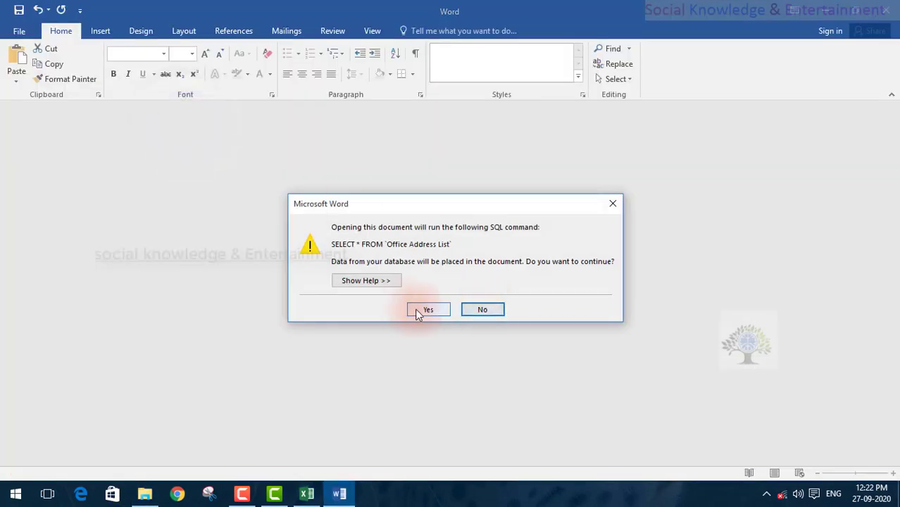
pyautogui.click(417, 310)
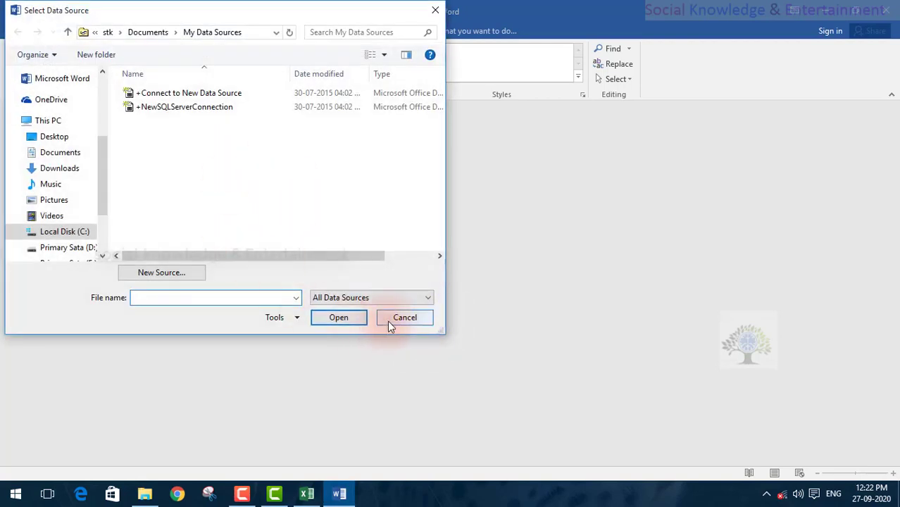
pyautogui.click(390, 320)
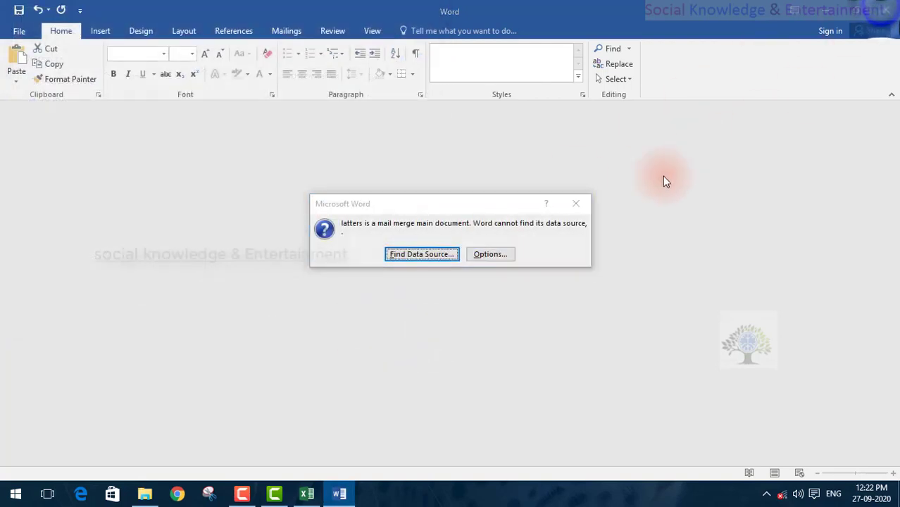
pyautogui.click(575, 204)
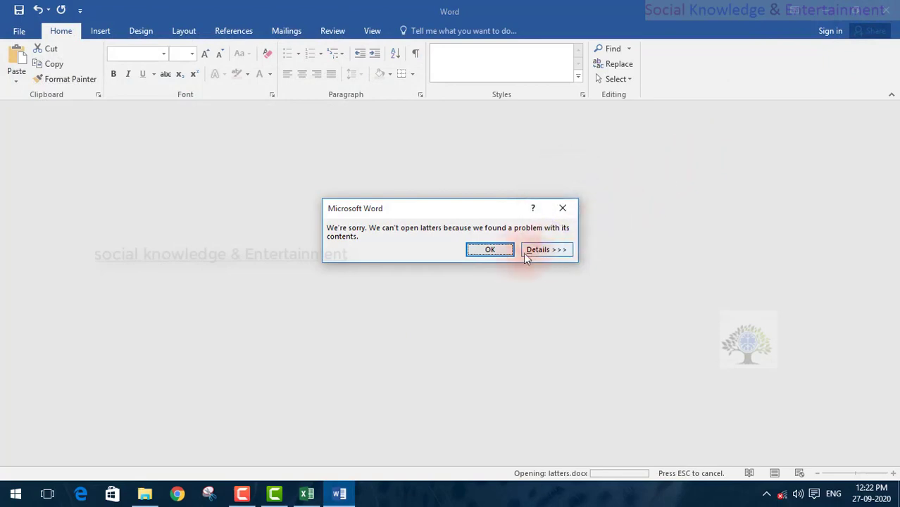
pyautogui.click(567, 213)
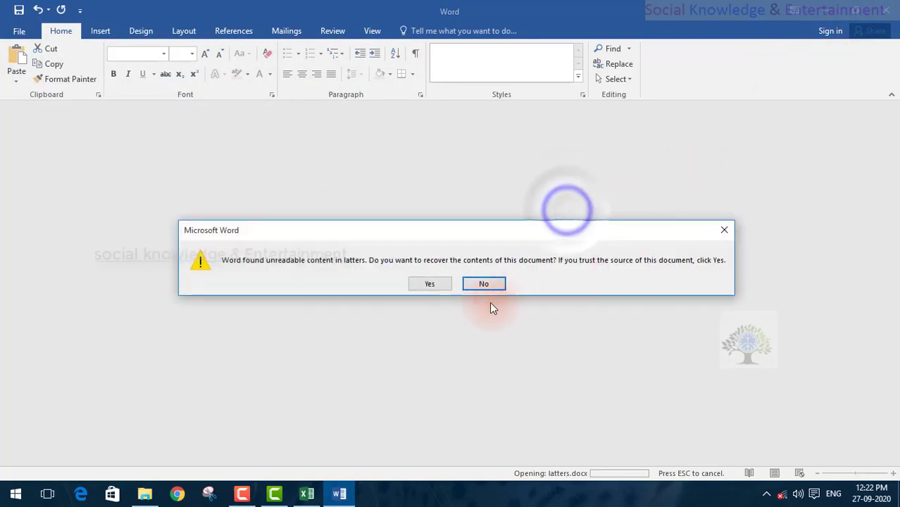
pyautogui.click(481, 282)
pyautogui.click(884, 10)
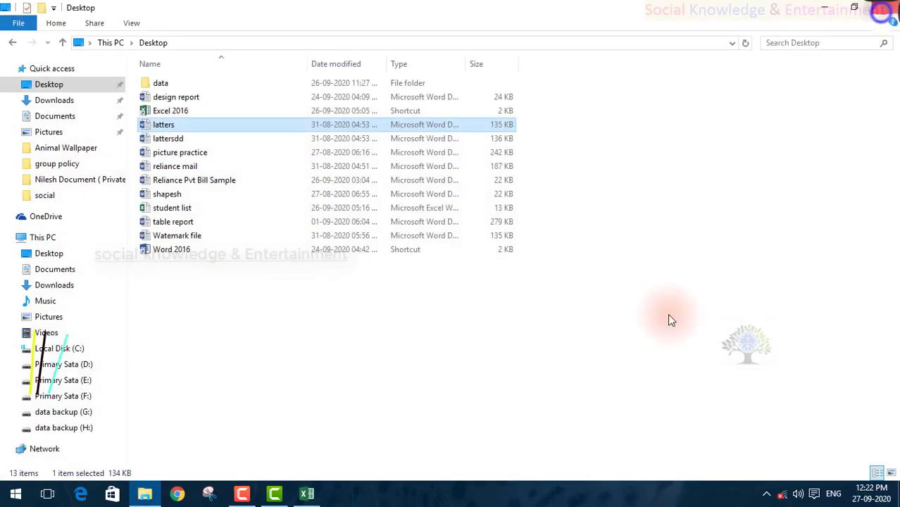
pyautogui.click(313, 497)
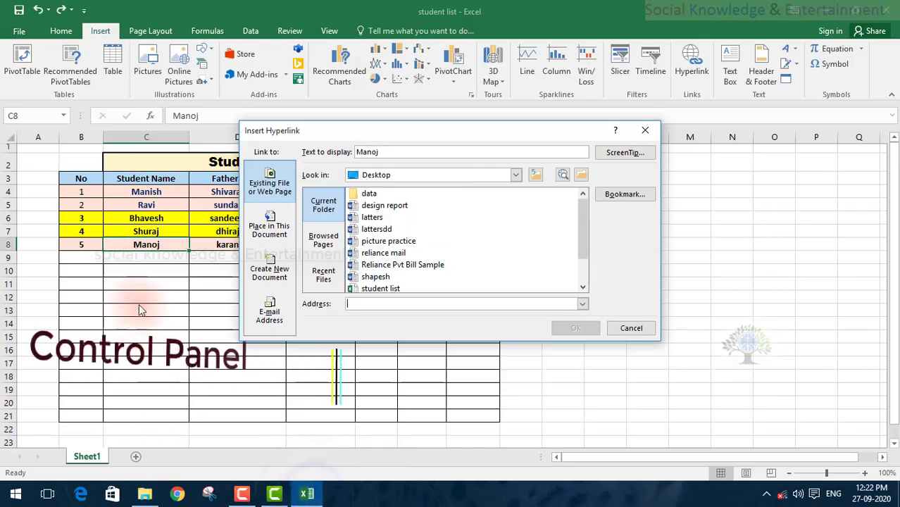
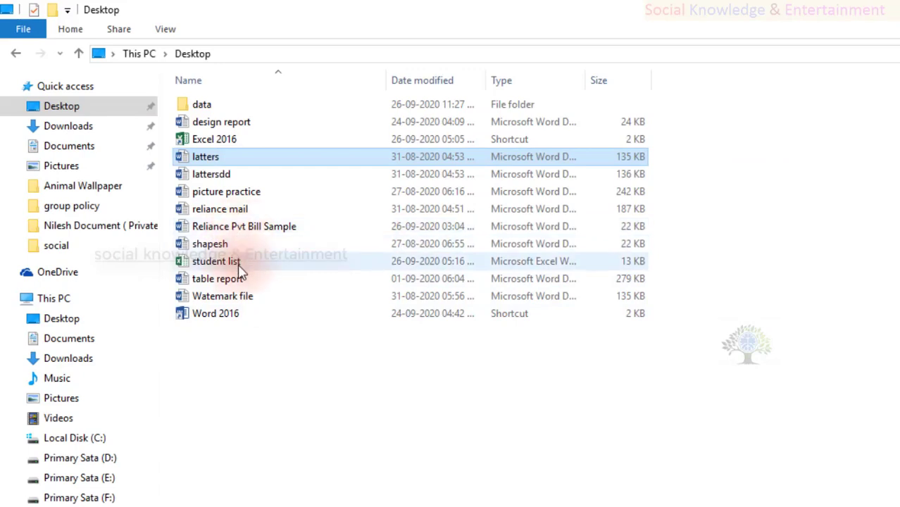
# Open the 'student list' workbook from the Desktop folder
pyautogui.click(235, 261)
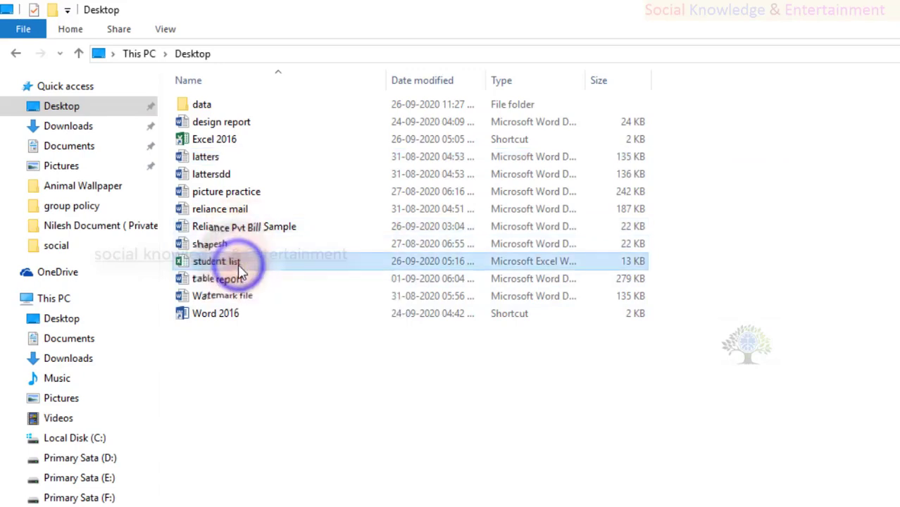
pyautogui.doubleClick(212, 261)
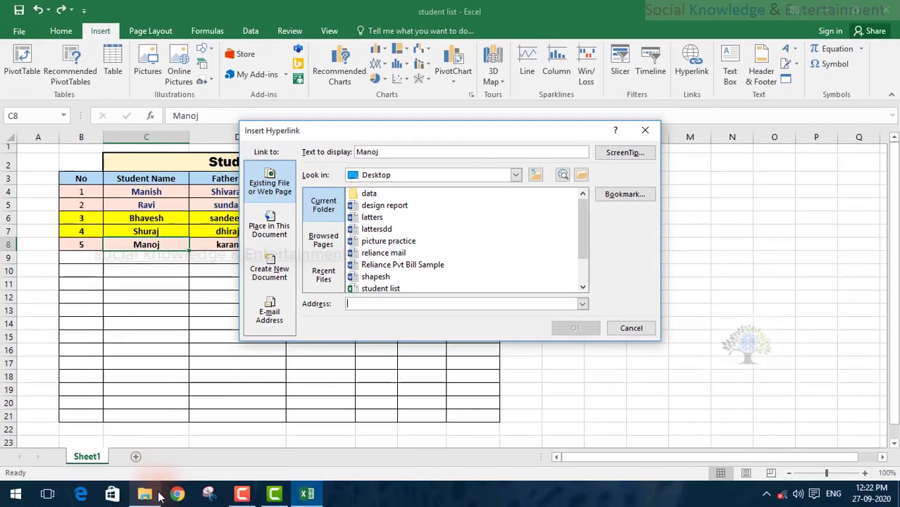
pyautogui.click(159, 498)
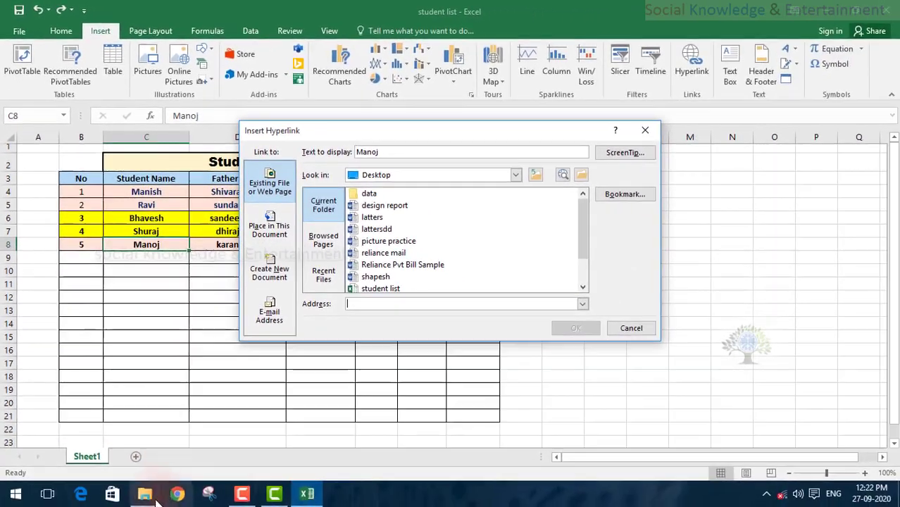
pyautogui.click(154, 497)
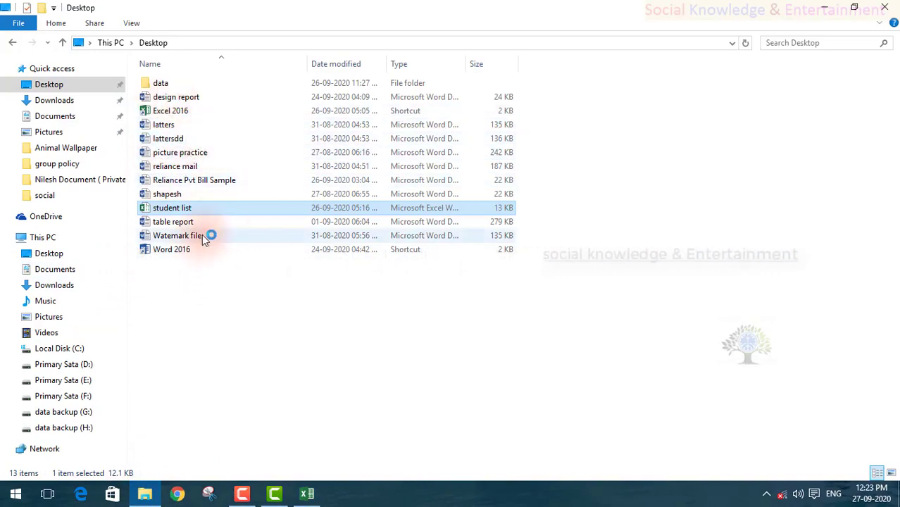
pyautogui.doubleClick(199, 209)
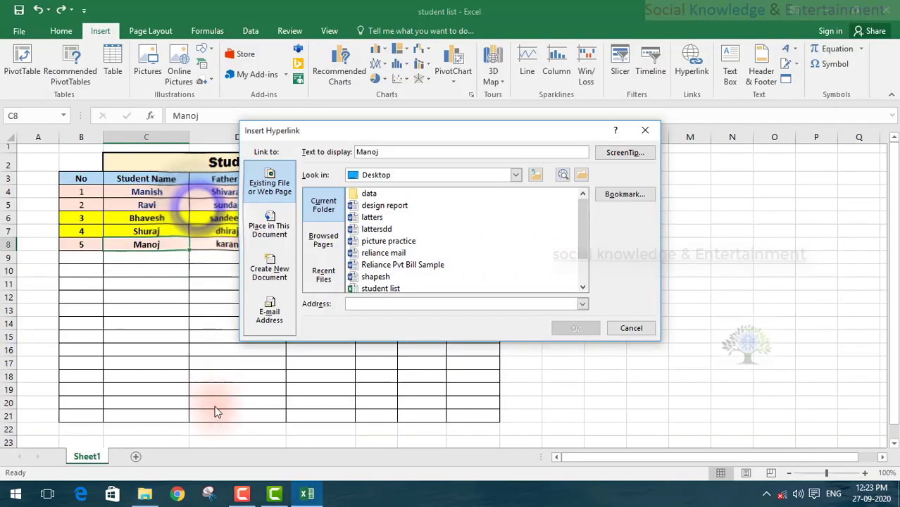
pyautogui.click(145, 494)
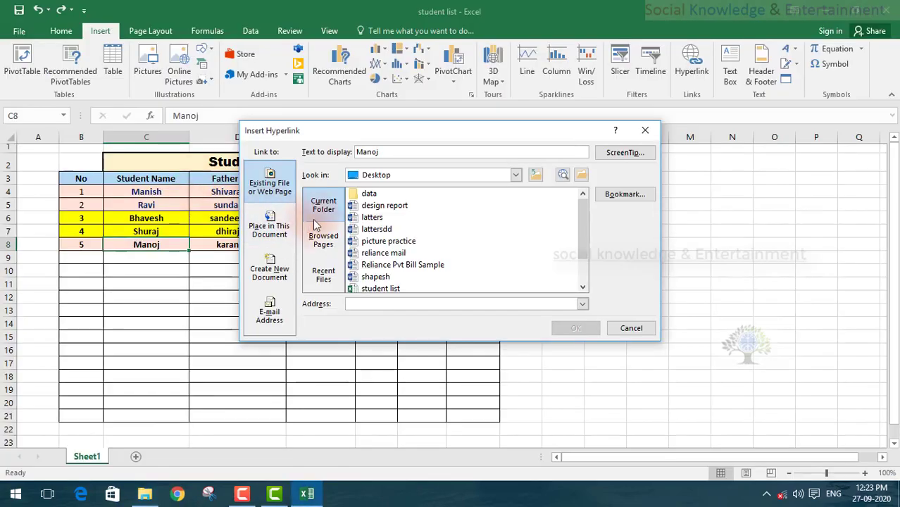
pyautogui.scroll(-1, 366, 233)
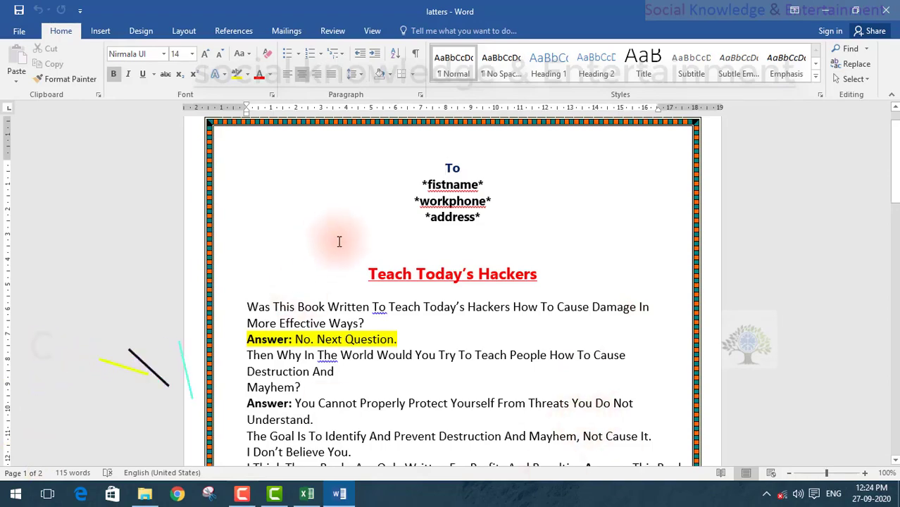
# Scroll through the latters letter, briefly switching to the student list workbook and back
pyautogui.scroll(-8, 497, 202)
pyautogui.scroll(3, 498, 203)
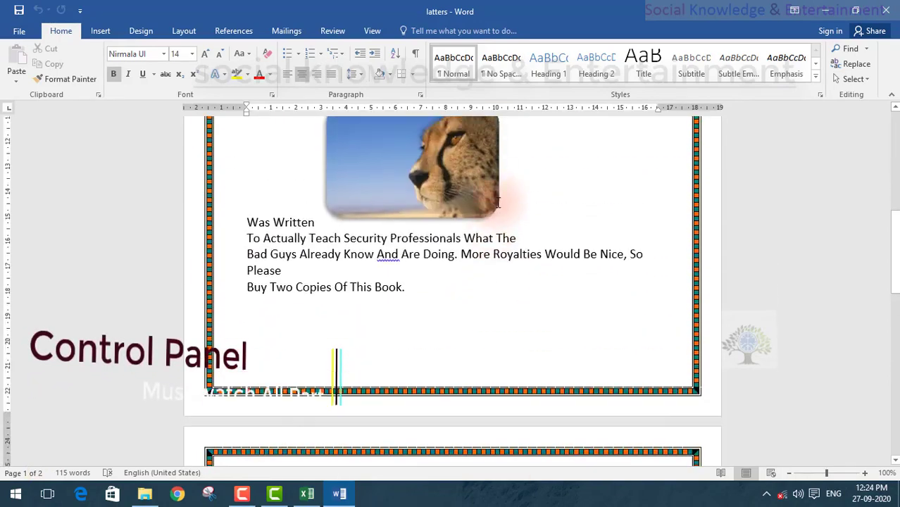
pyautogui.scroll(6, 497, 202)
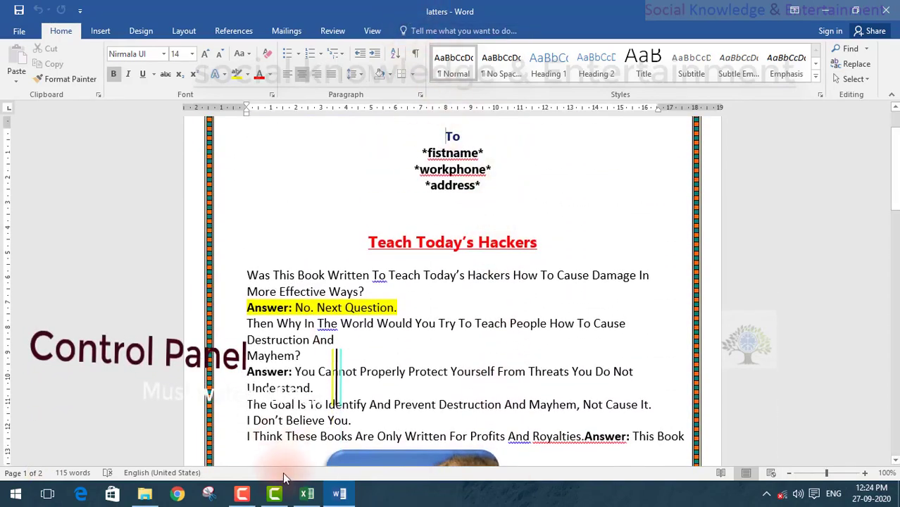
pyautogui.click(303, 495)
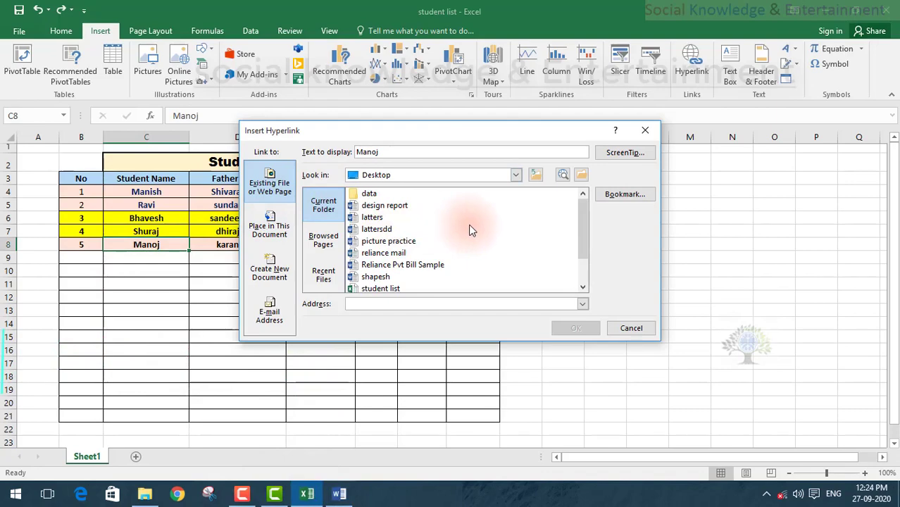
pyautogui.click(337, 497)
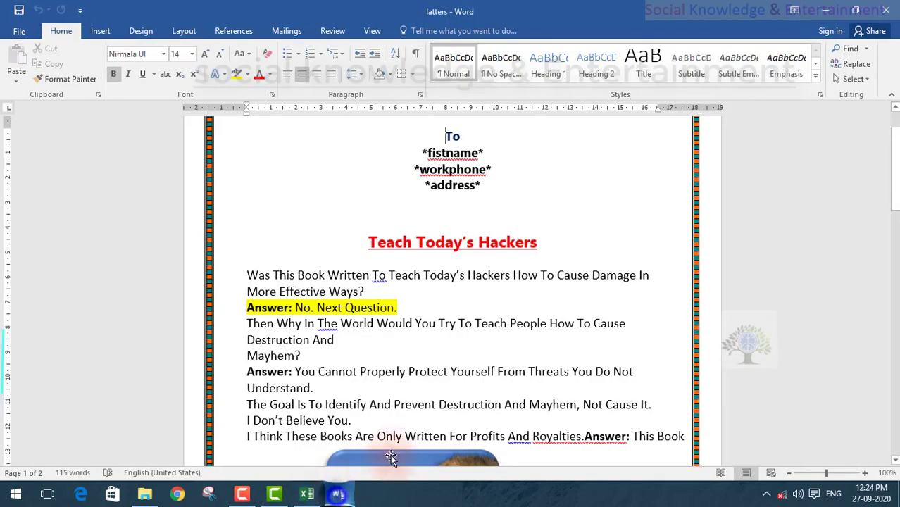
# Review the latters letter once more, then minimize Word and show the desktop
pyautogui.scroll(1, 466, 236)
pyautogui.scroll(-8, 472, 235)
pyautogui.scroll(-8, 471, 235)
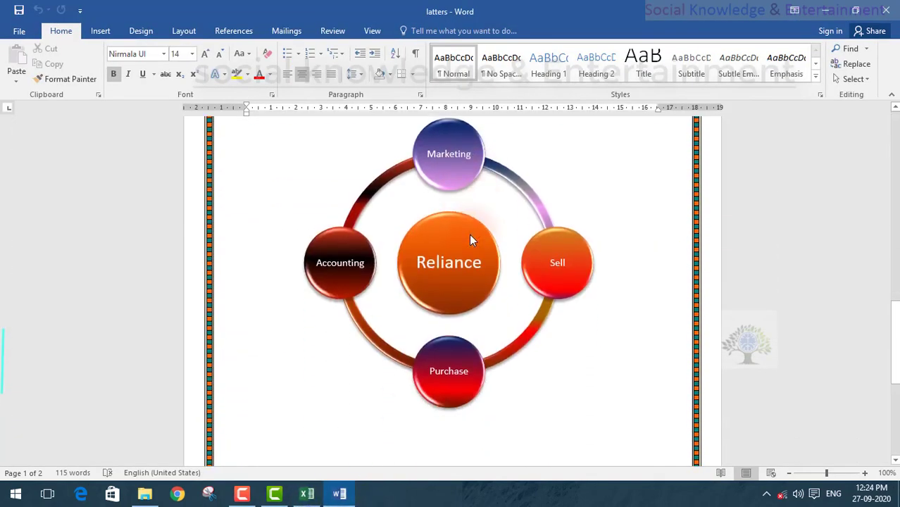
pyautogui.scroll(-5, 469, 234)
pyautogui.scroll(4, 471, 237)
pyautogui.scroll(12, 471, 237)
pyautogui.scroll(6, 470, 238)
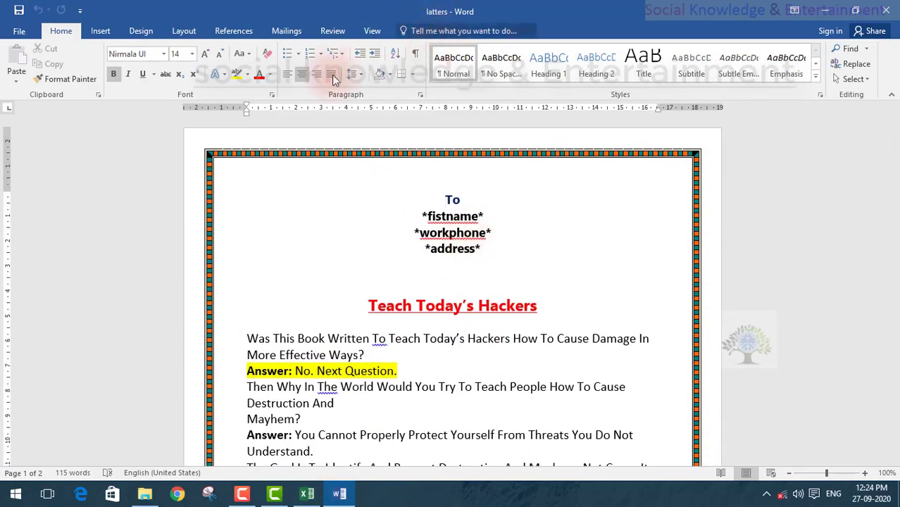
pyautogui.click(833, 7)
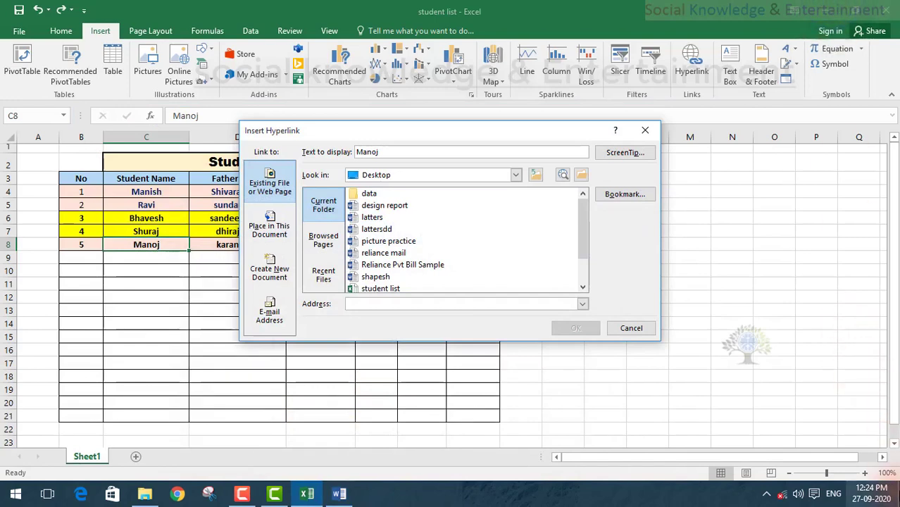
pyautogui.click(897, 493)
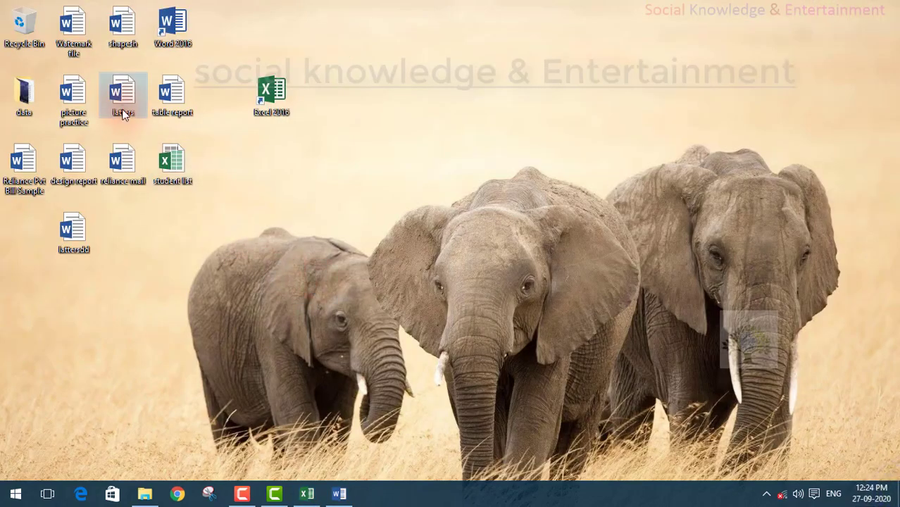
pyautogui.moveTo(122, 99); pyautogui.dragTo(451, 182)
pyautogui.click(517, 160)
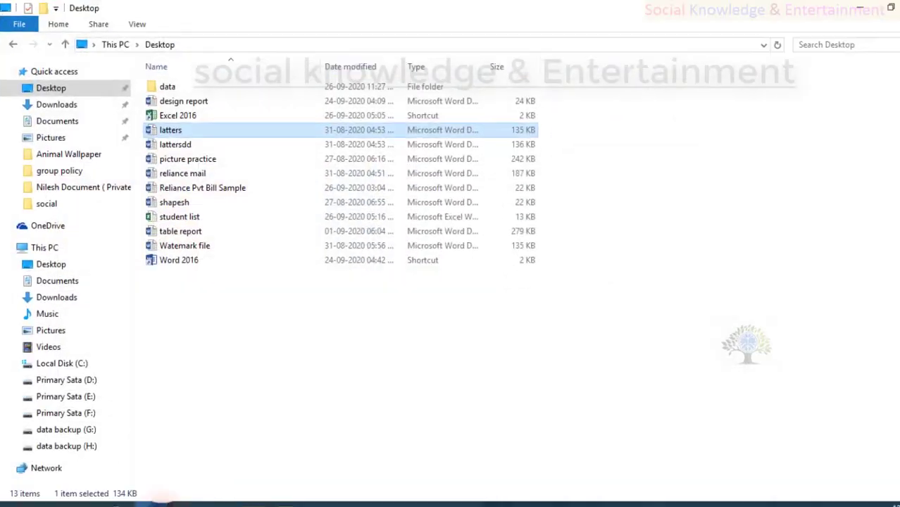
pyautogui.click(71, 381)
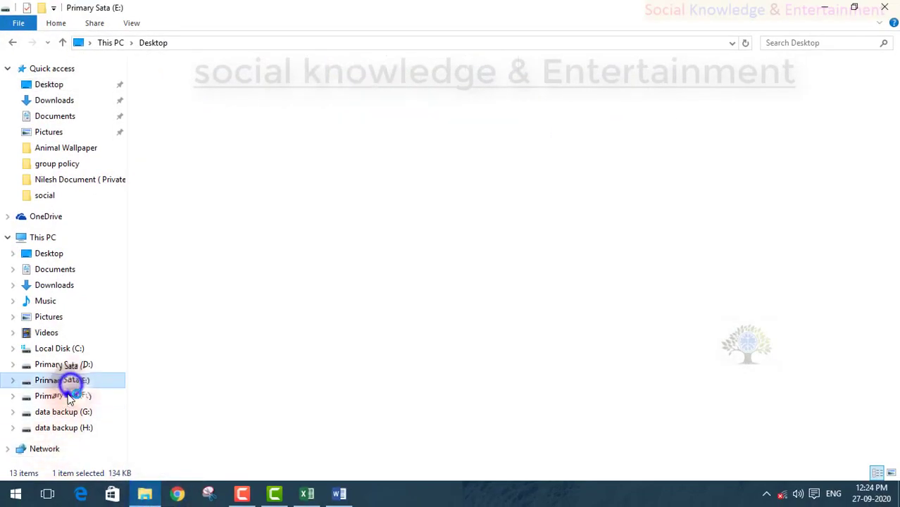
pyautogui.click(67, 396)
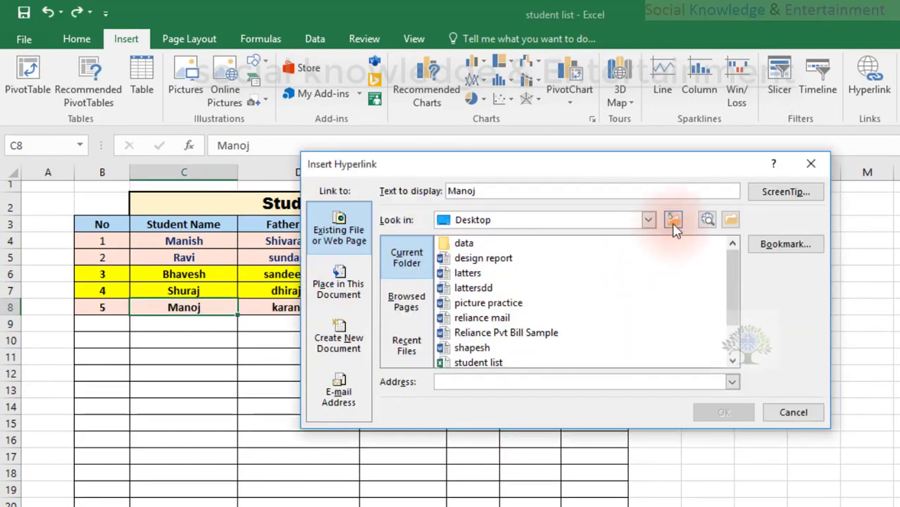
# Browse the hyperlink locations, including the Primary Sata (D:) drive and banner of channel art folder
pyautogui.click(673, 227)
pyautogui.scroll(-2, 512, 303)
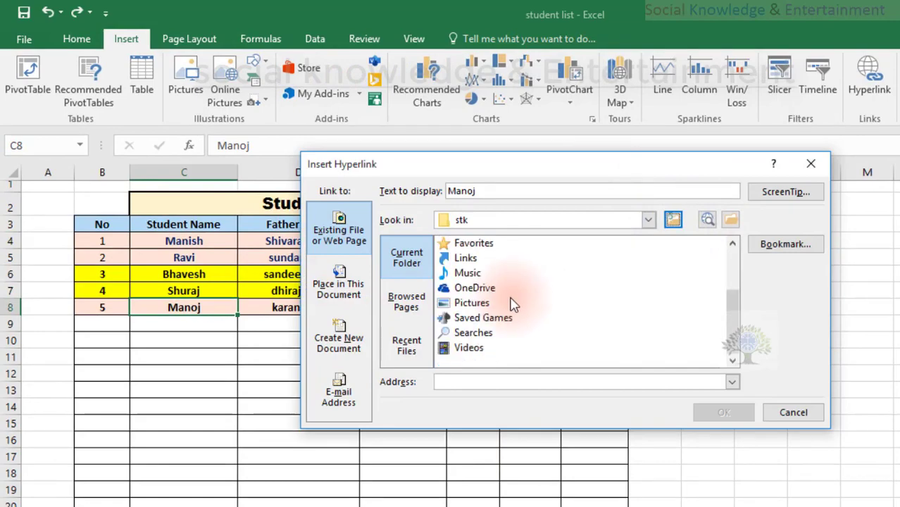
pyautogui.scroll(2, 512, 303)
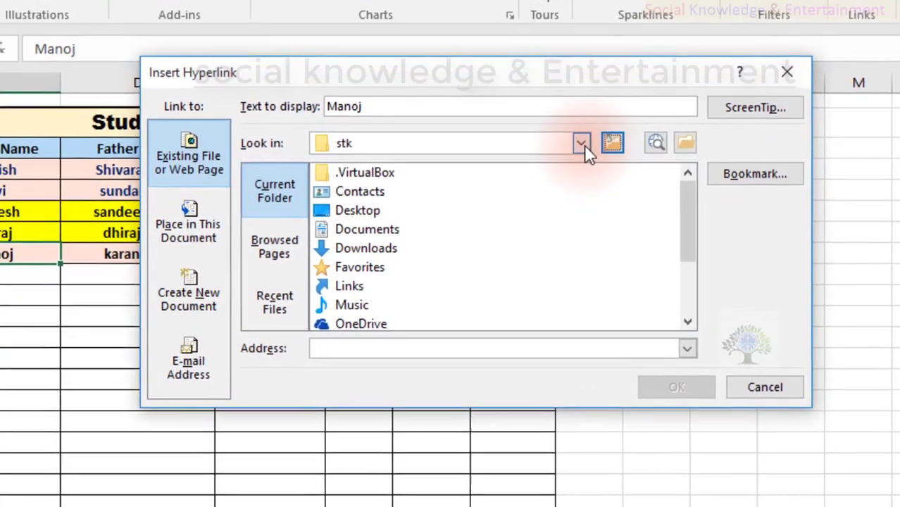
pyautogui.click(648, 220)
pyautogui.scroll(-1, 463, 247)
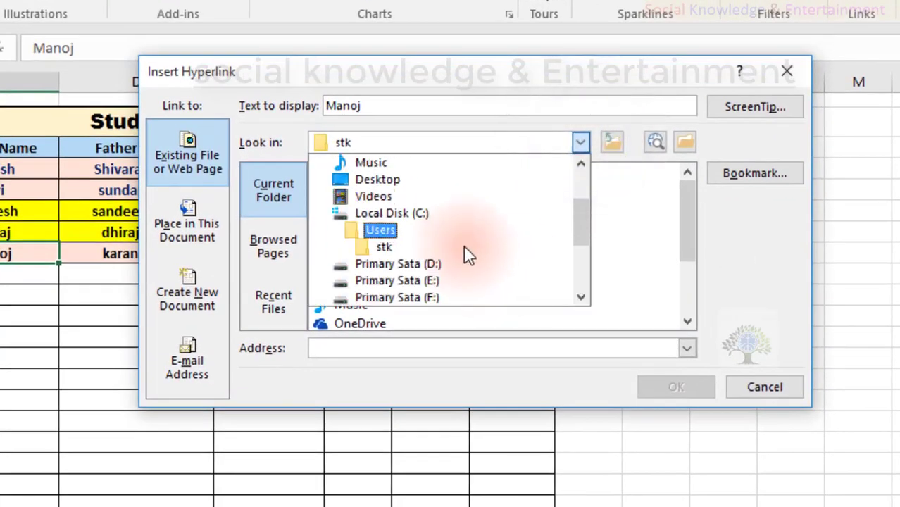
pyautogui.scroll(-1, 465, 250)
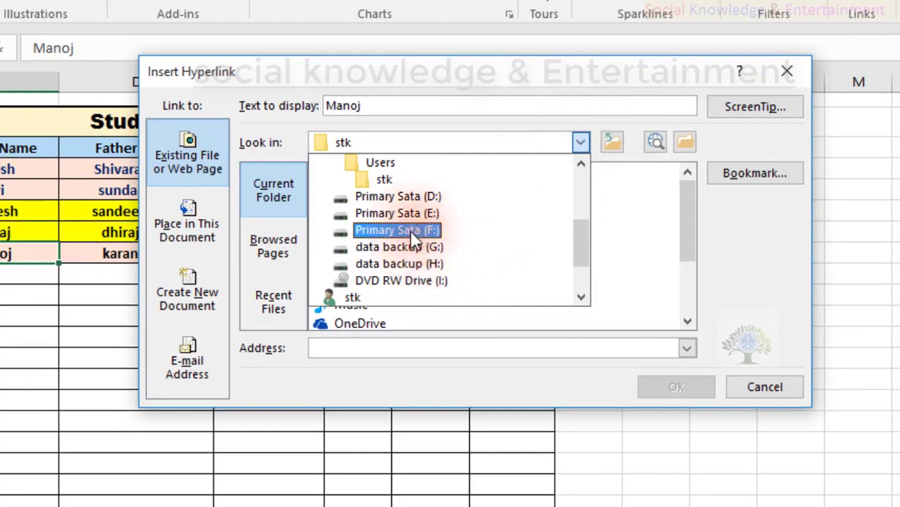
pyautogui.click(397, 197)
pyautogui.scroll(-5, 396, 200)
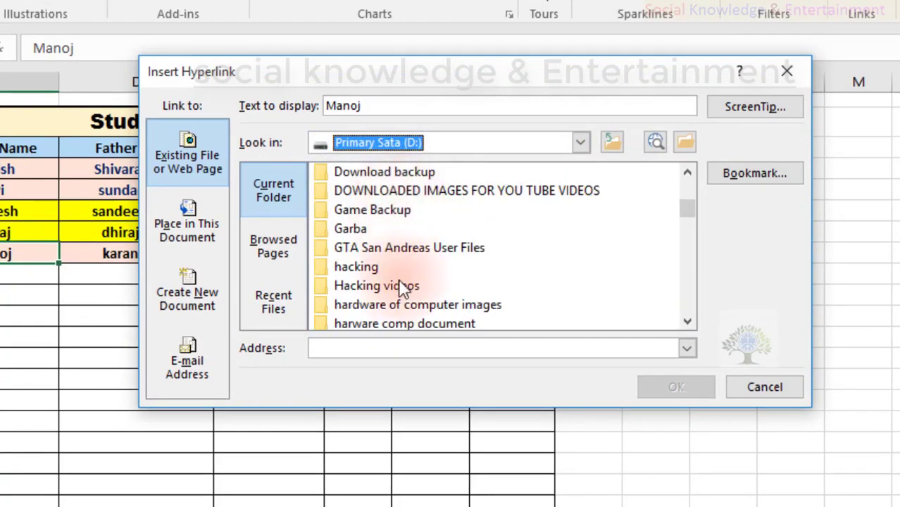
pyautogui.scroll(2, 403, 287)
pyautogui.scroll(3, 402, 292)
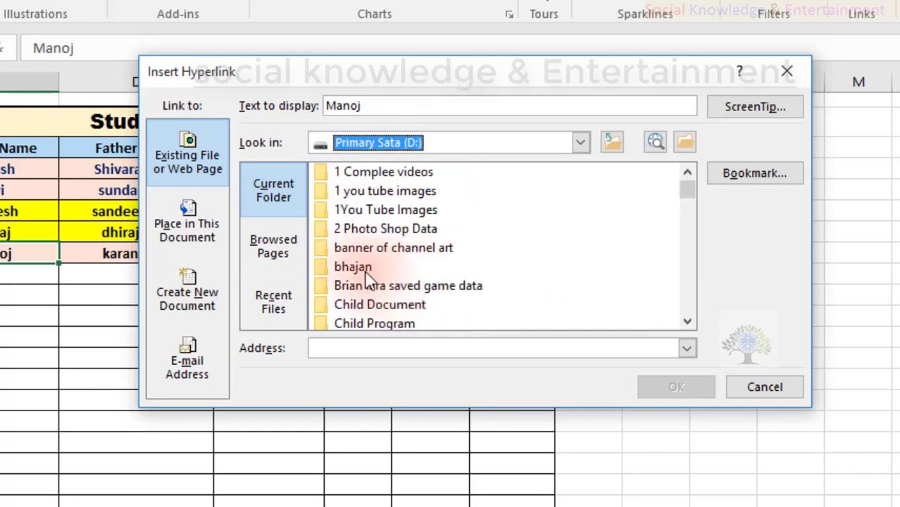
pyautogui.doubleClick(381, 247)
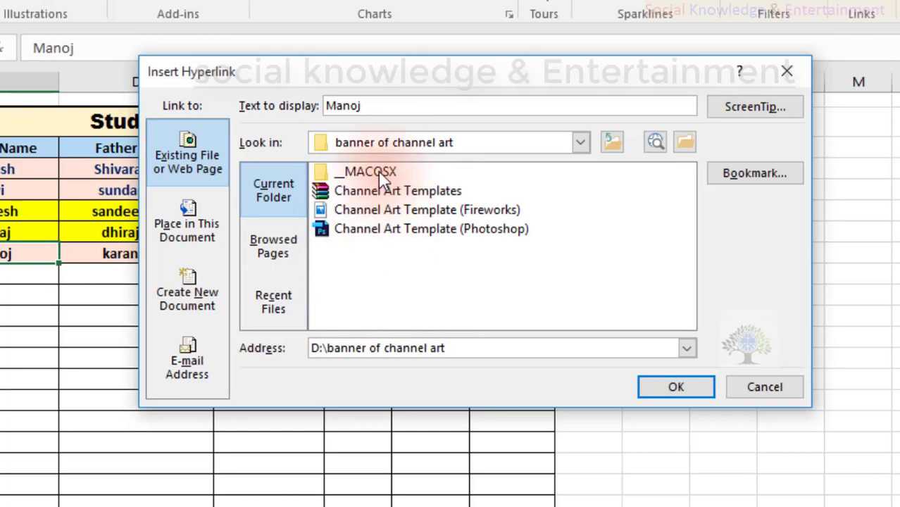
pyautogui.click(745, 381)
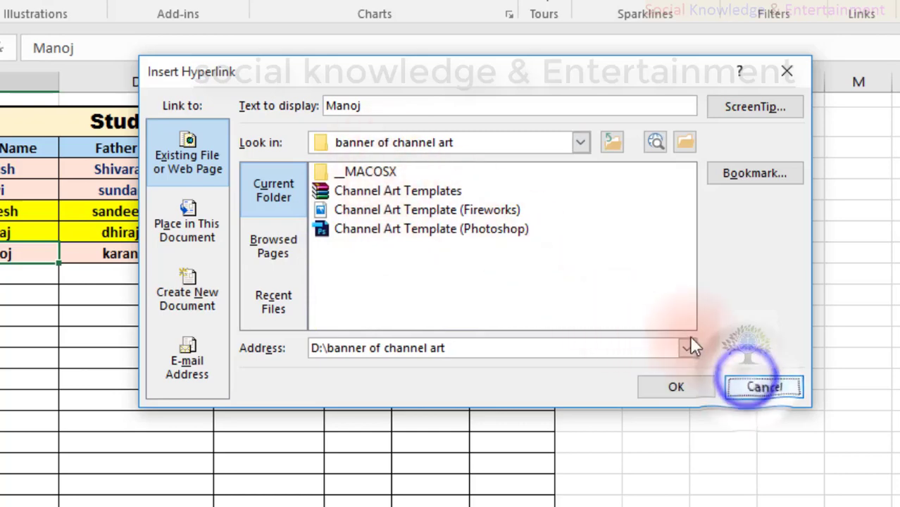
# Return to the Desktop and link Manoj to latters.docx
pyautogui.click(579, 144)
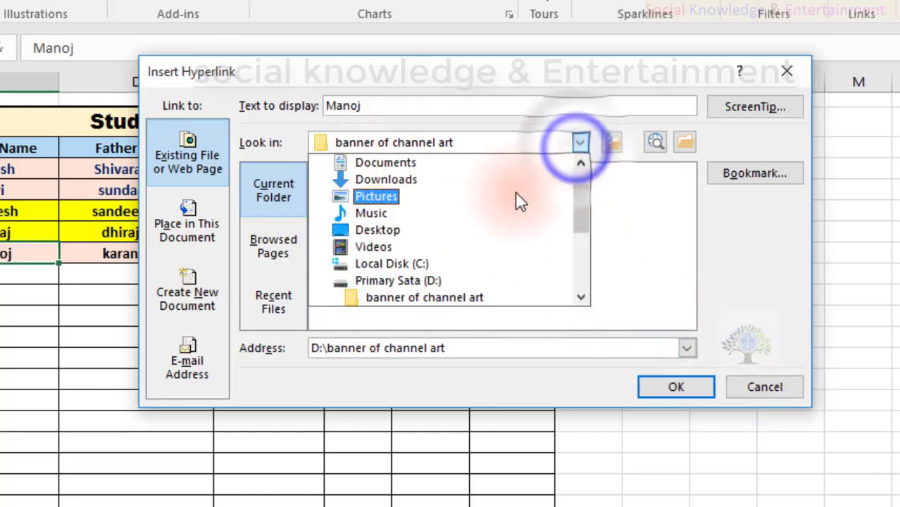
pyautogui.click(439, 230)
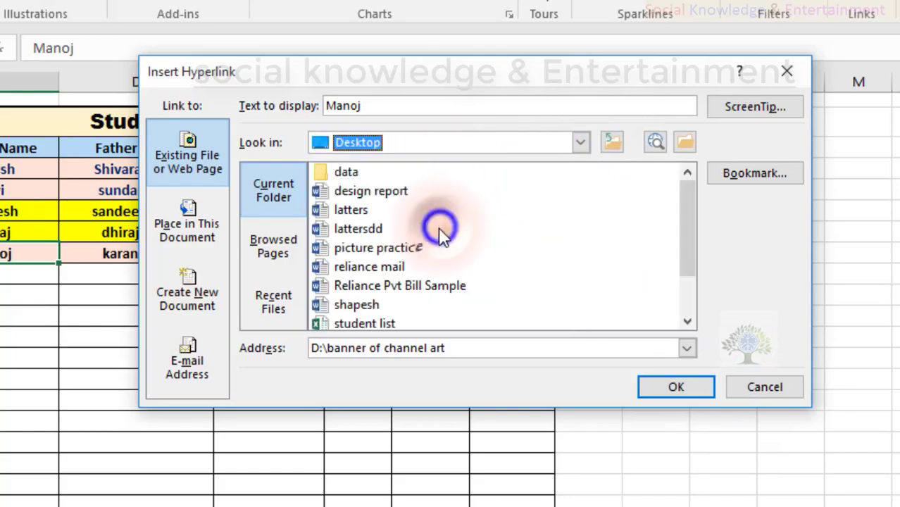
pyautogui.click(357, 210)
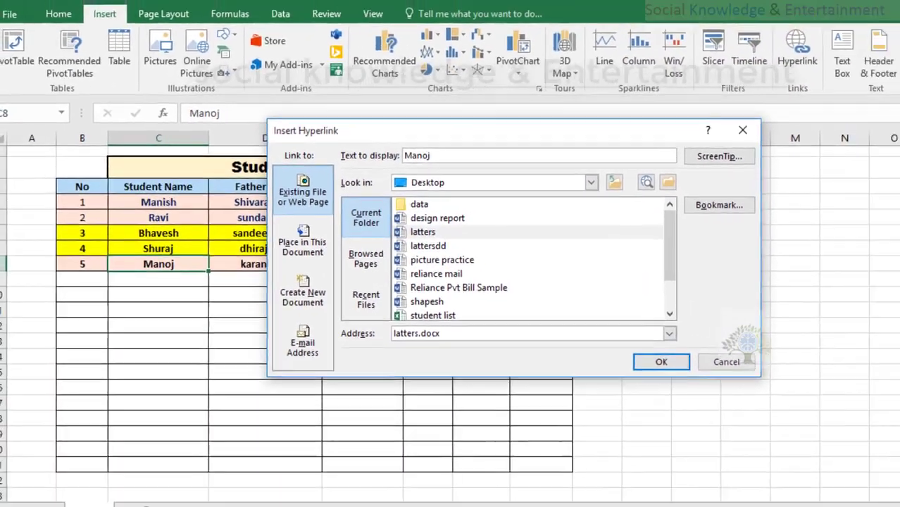
pyautogui.click(339, 494)
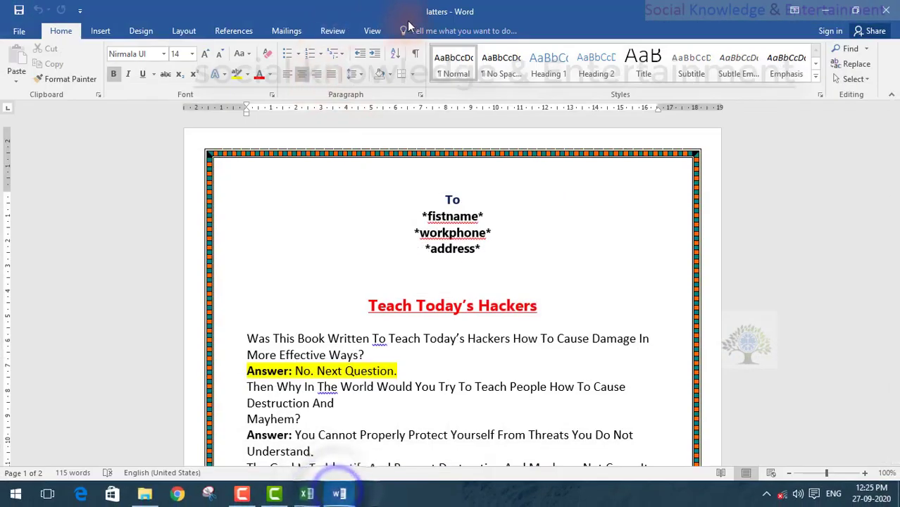
pyautogui.click(829, 11)
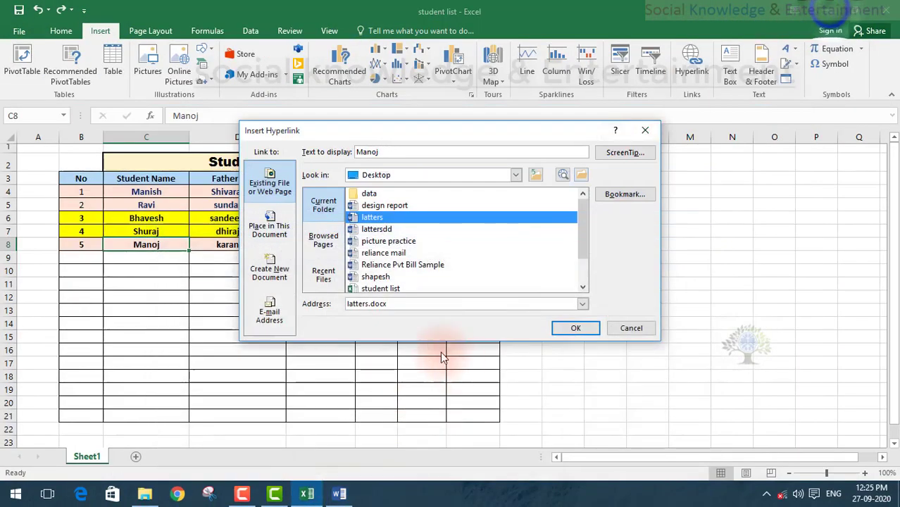
pyautogui.click(572, 333)
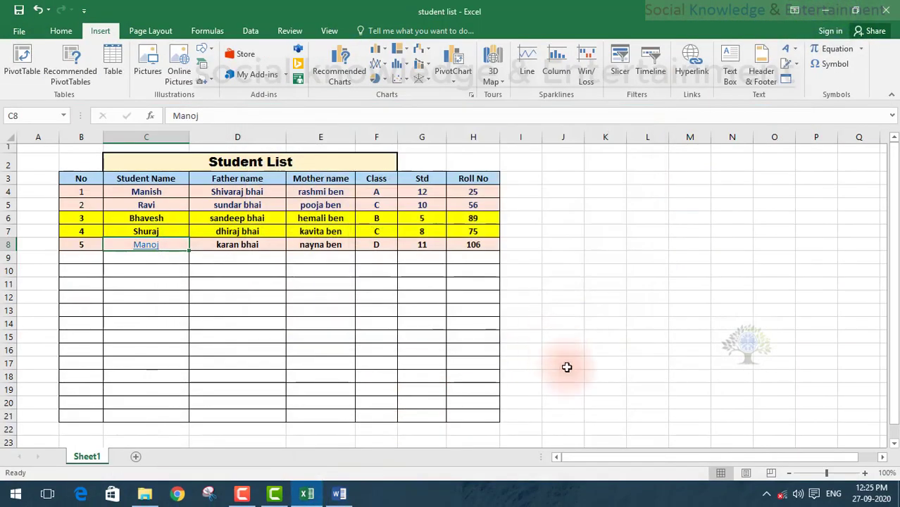
# Set Manoj's linked text in C8 to Automatic black and remove its underline
pyautogui.click(226, 318)
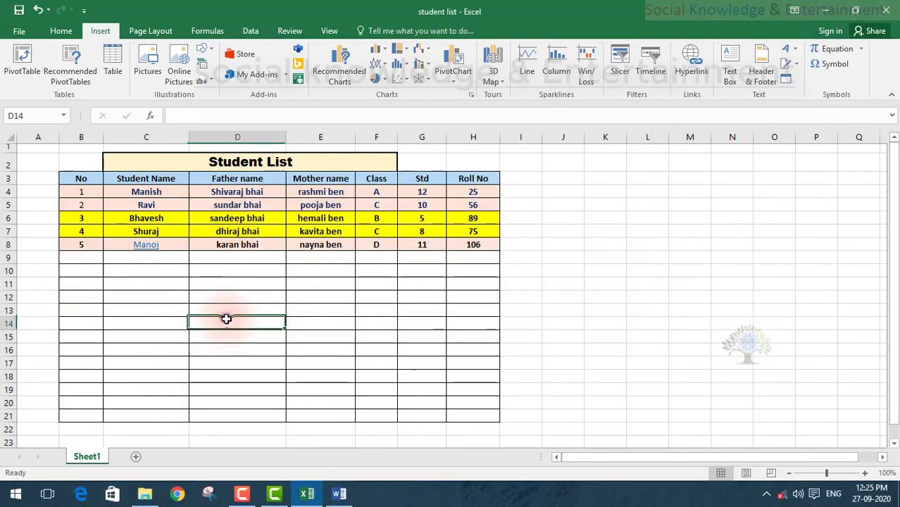
pyautogui.click(121, 243)
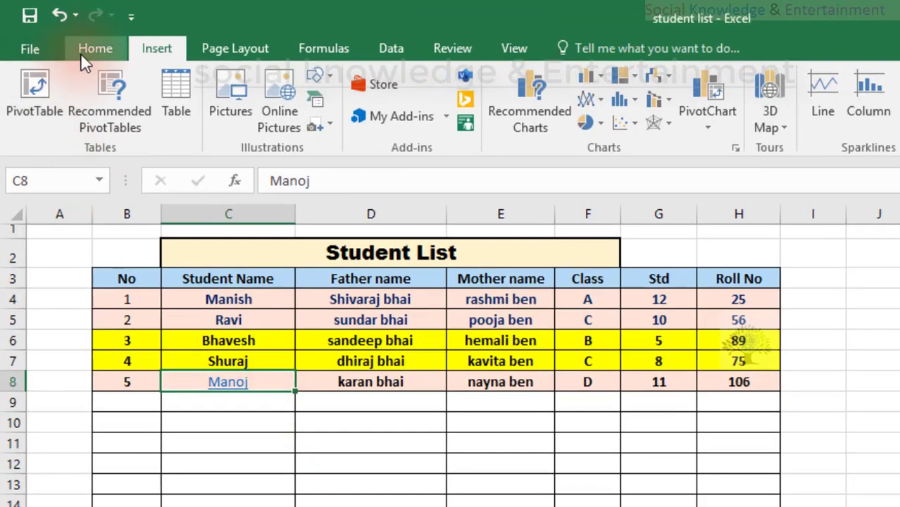
pyautogui.click(85, 50)
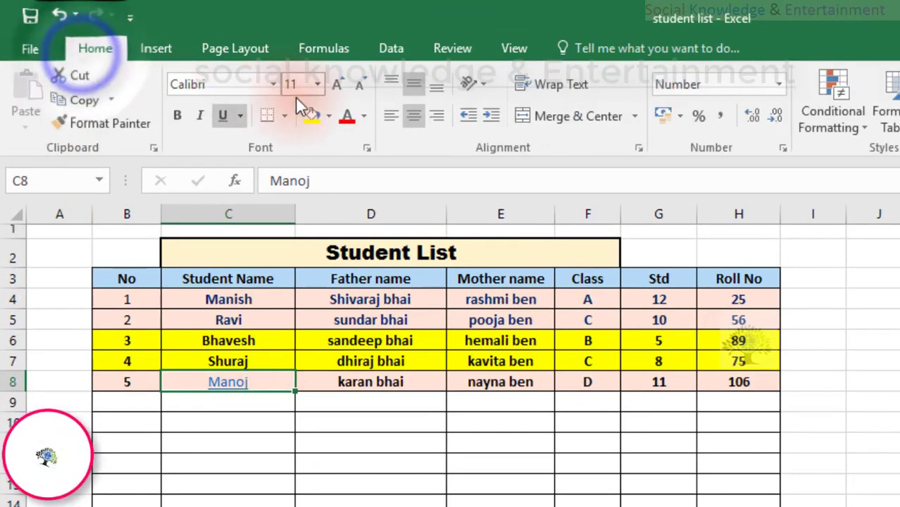
pyautogui.click(343, 122)
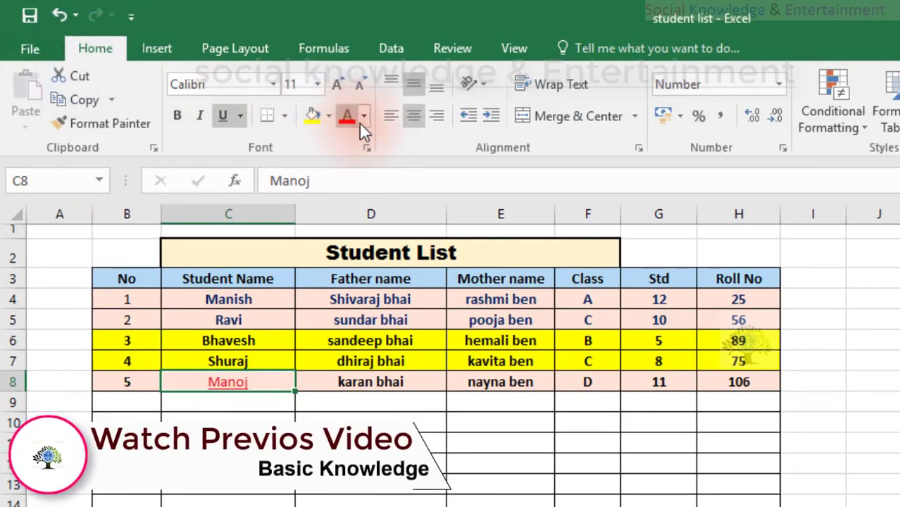
pyautogui.click(361, 118)
pyautogui.click(357, 143)
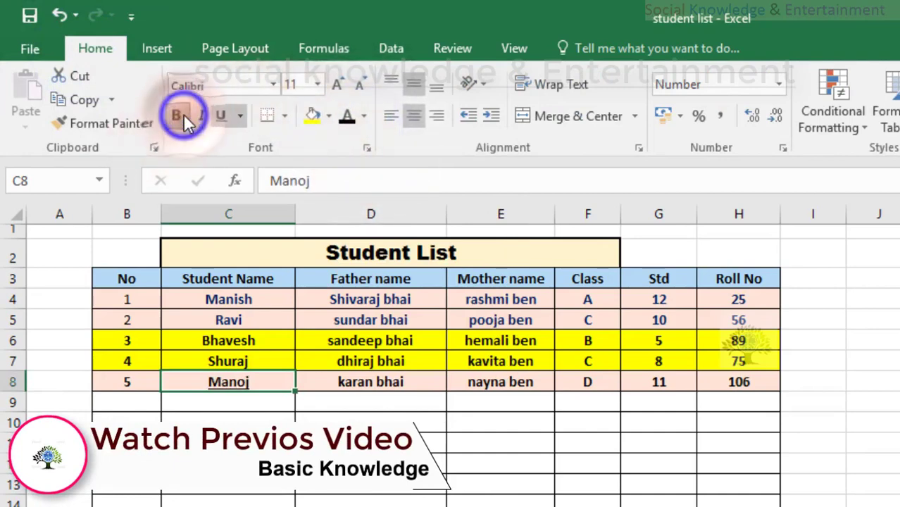
pyautogui.click(221, 113)
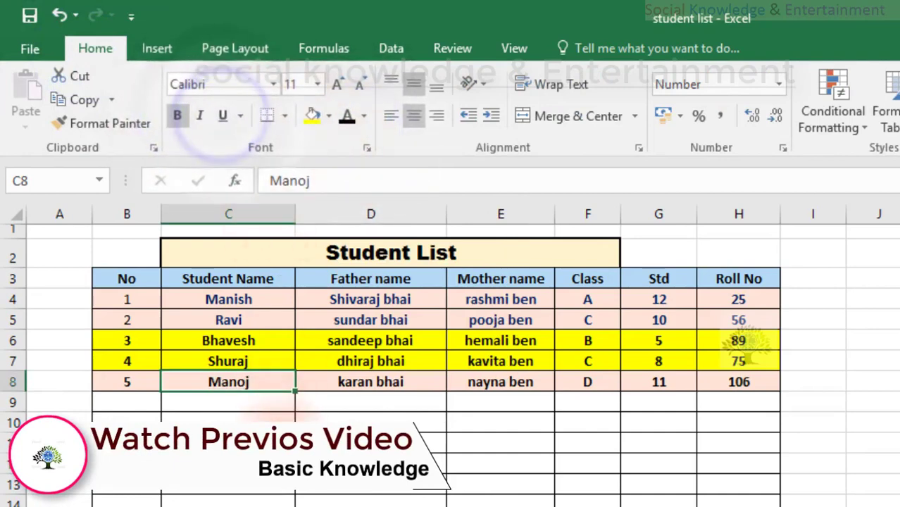
pyautogui.click(251, 442)
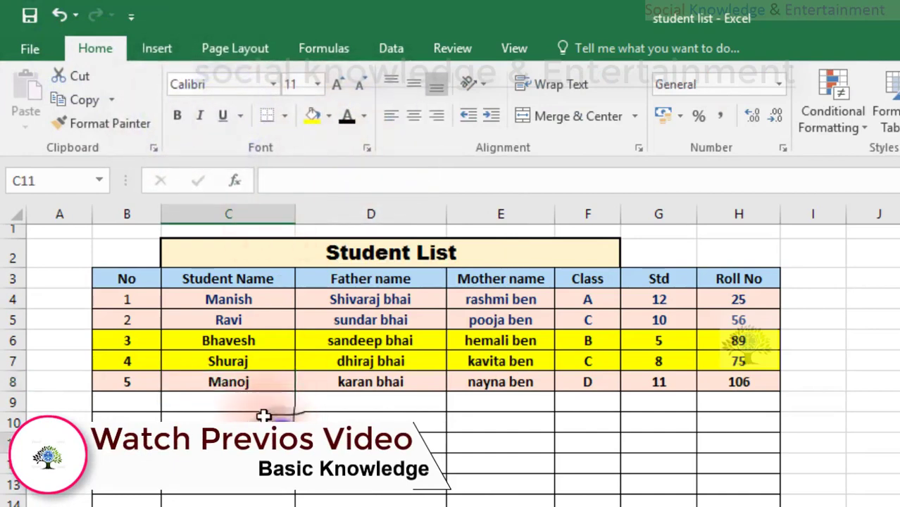
pyautogui.click(257, 381)
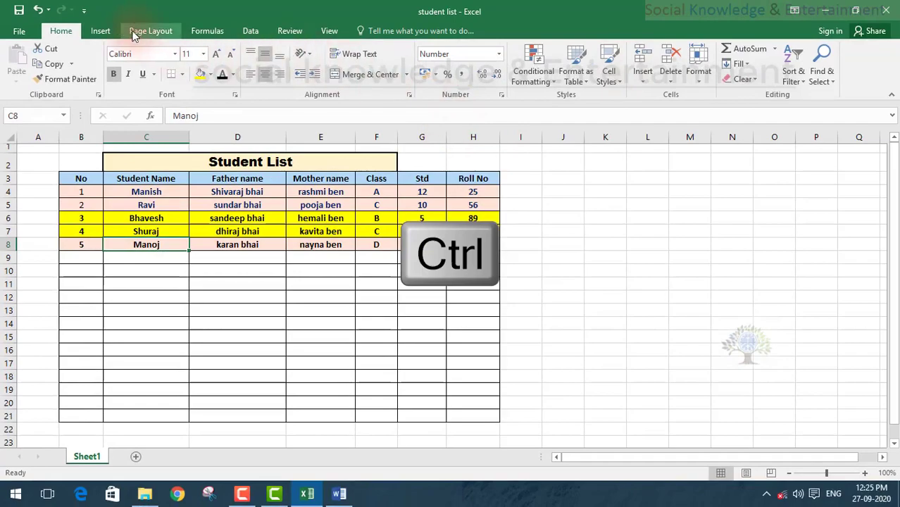
pyautogui.click(100, 31)
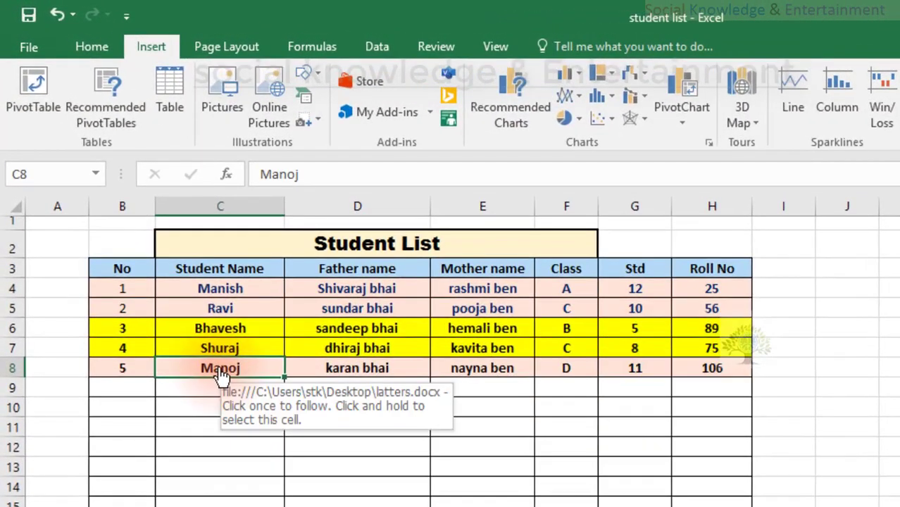
pyautogui.click(220, 377)
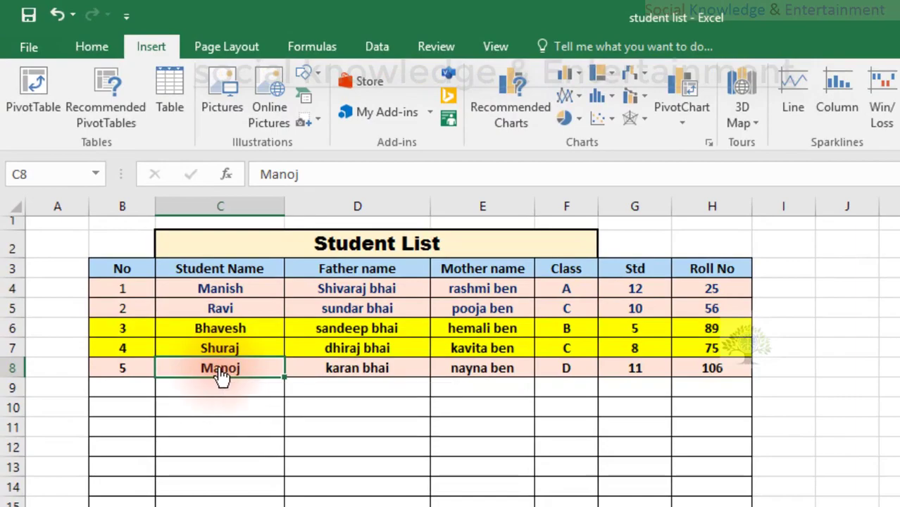
pyautogui.click(221, 377)
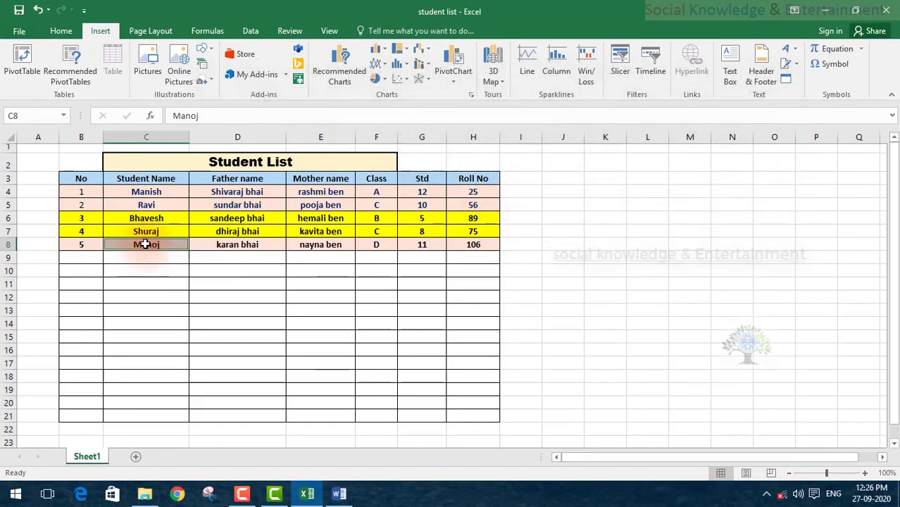
pyautogui.click(146, 244)
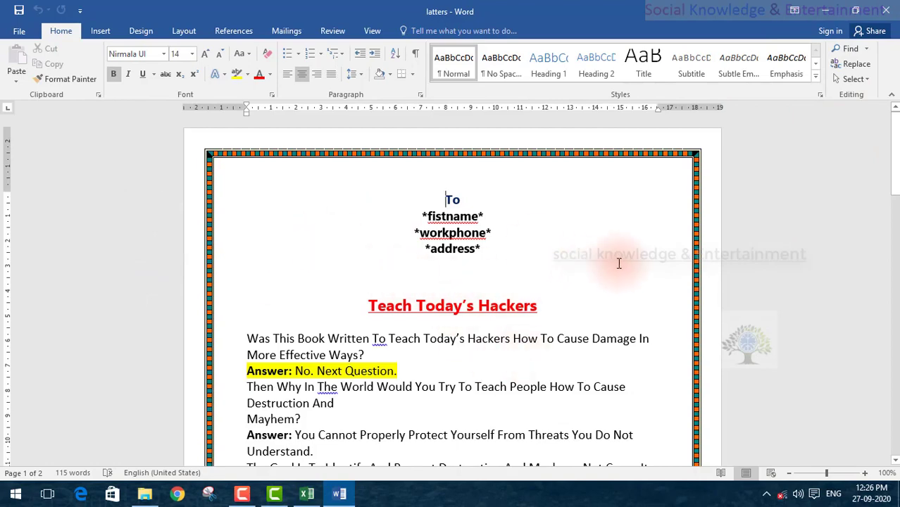
pyautogui.scroll(-3, 614, 277)
pyautogui.scroll(3, 614, 278)
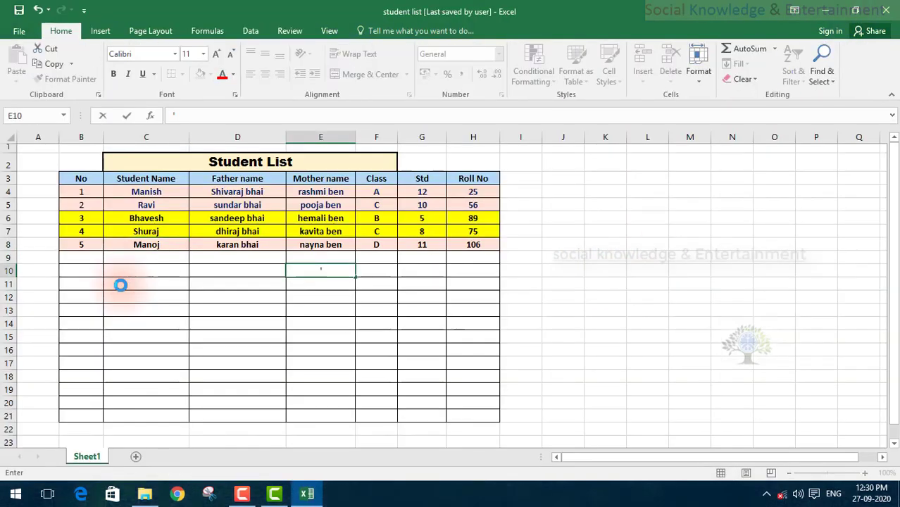
# Reselect Manoj's cell C8, leaving the table unchanged, and return to the Insert ribbon
pyautogui.click(233, 293)
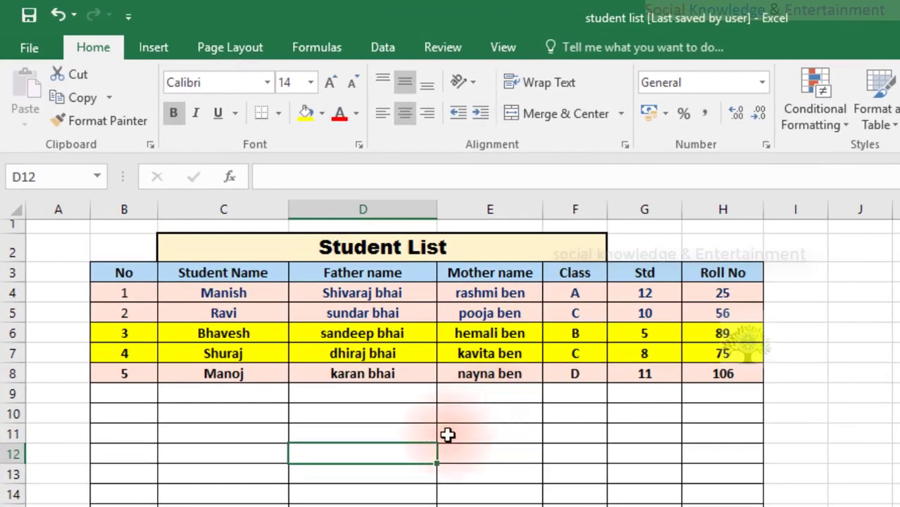
pyautogui.click(223, 374)
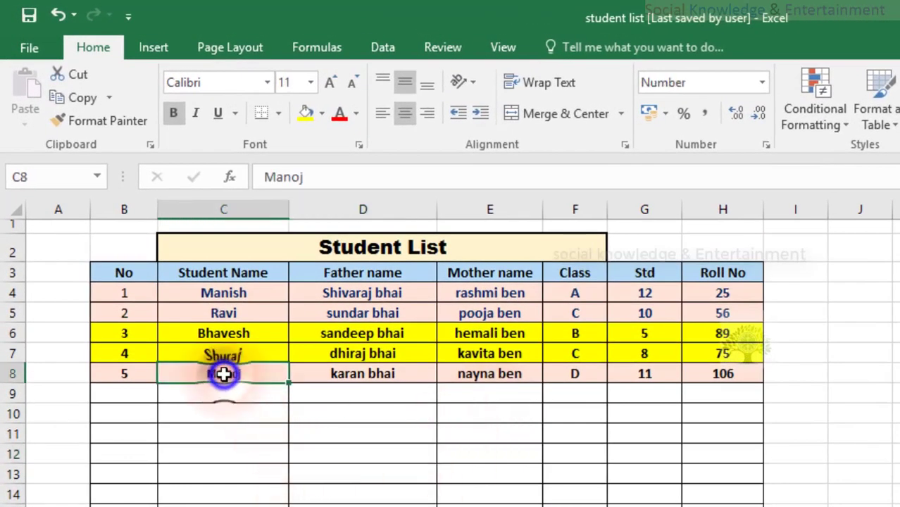
pyautogui.click(349, 450)
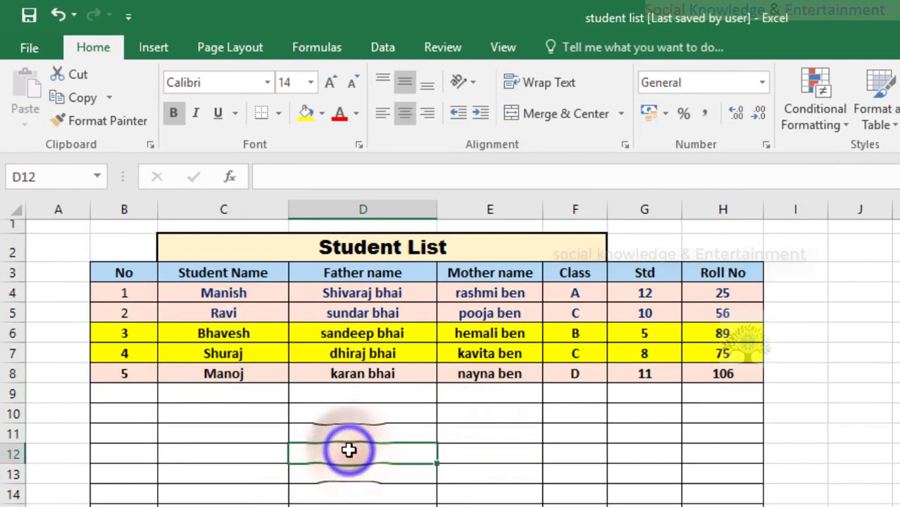
pyautogui.click(248, 378)
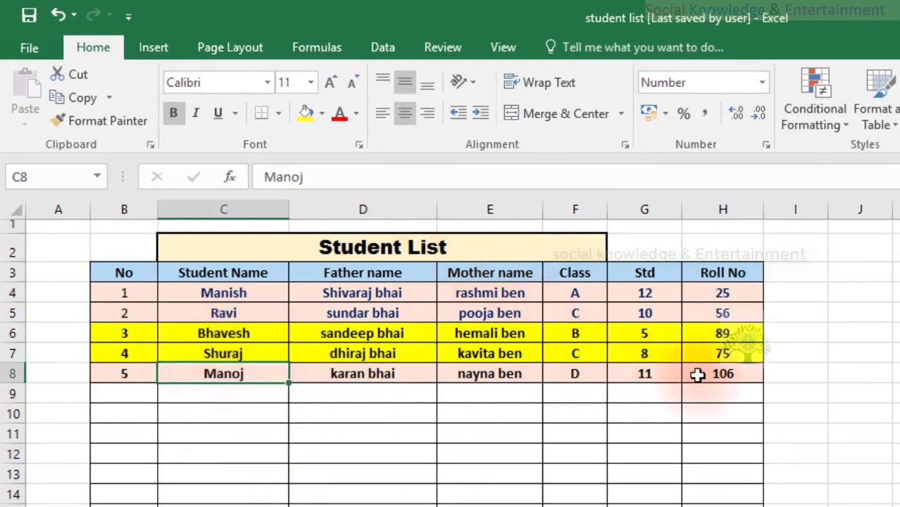
pyautogui.click(153, 49)
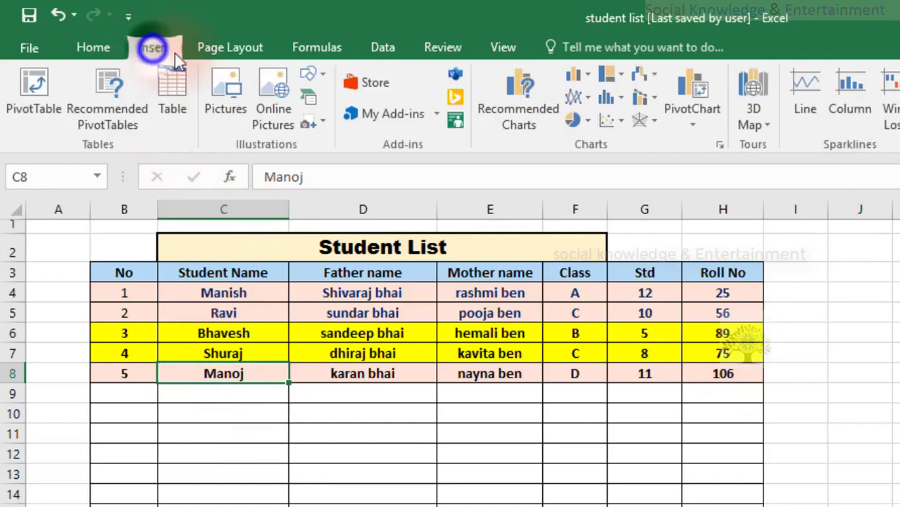
# Hyperlink the class value D in F8 to latters.docx using Ctrl+K
pyautogui.click(574, 378)
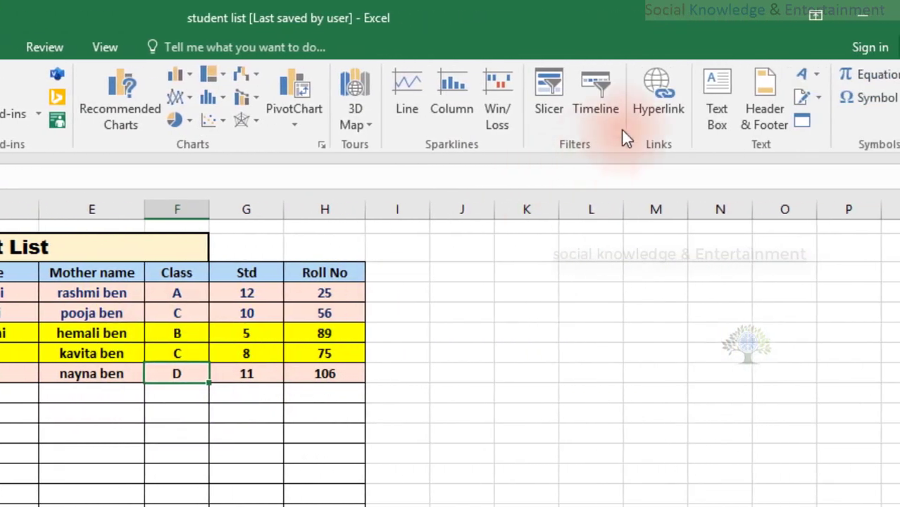
pyautogui.click(652, 116)
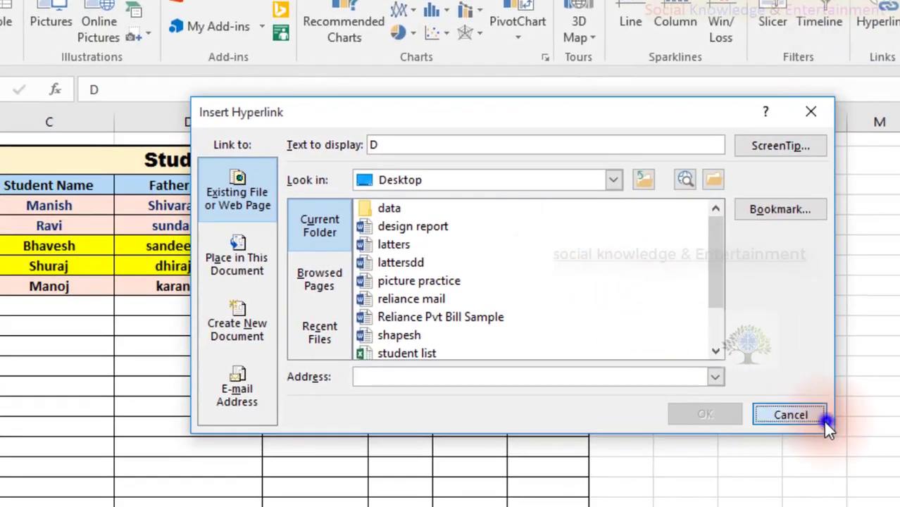
pyautogui.click(821, 420)
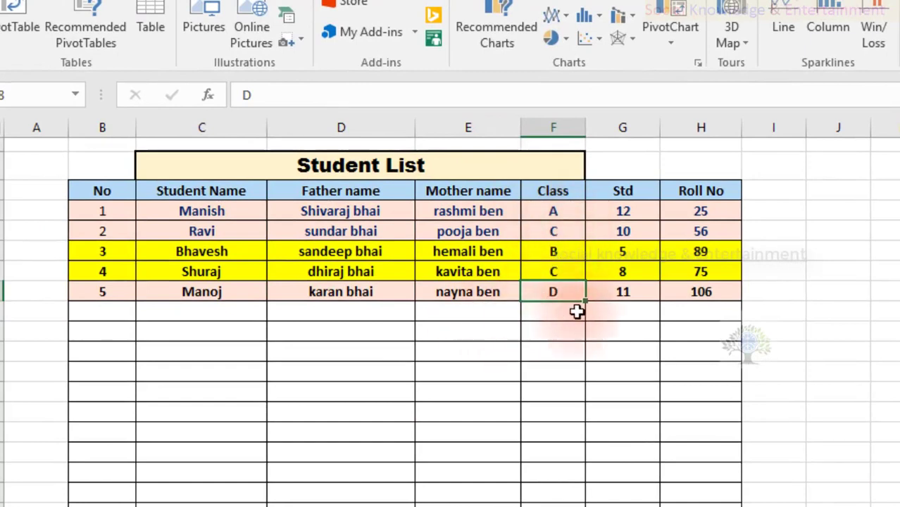
pyautogui.click(553, 293)
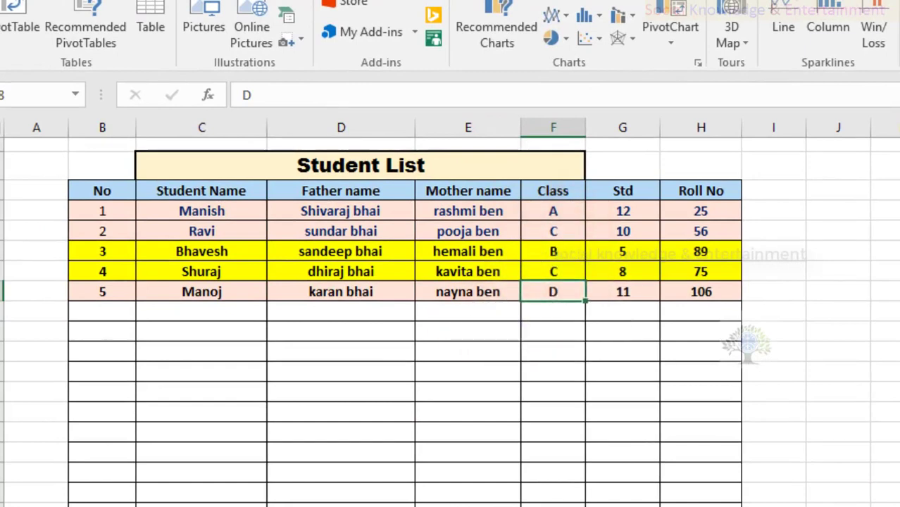
pyautogui.hotkey('ctrl', 'k')
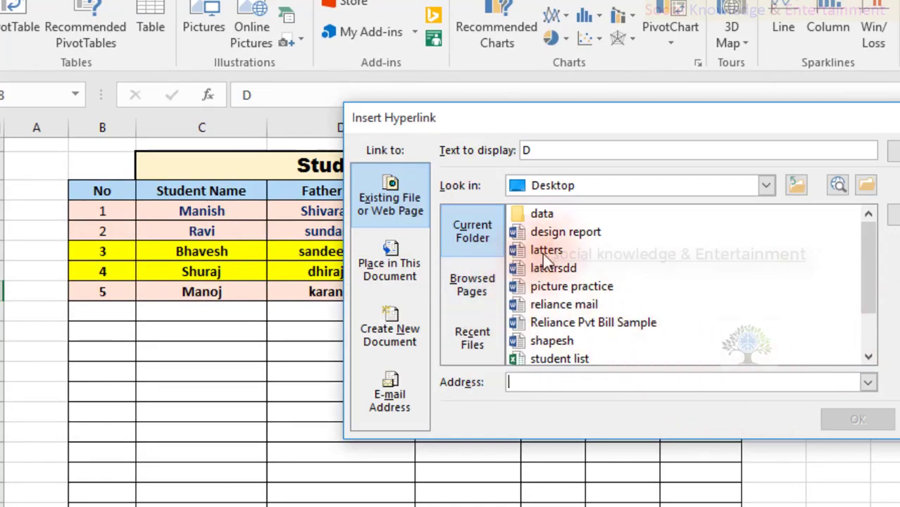
pyautogui.click(539, 248)
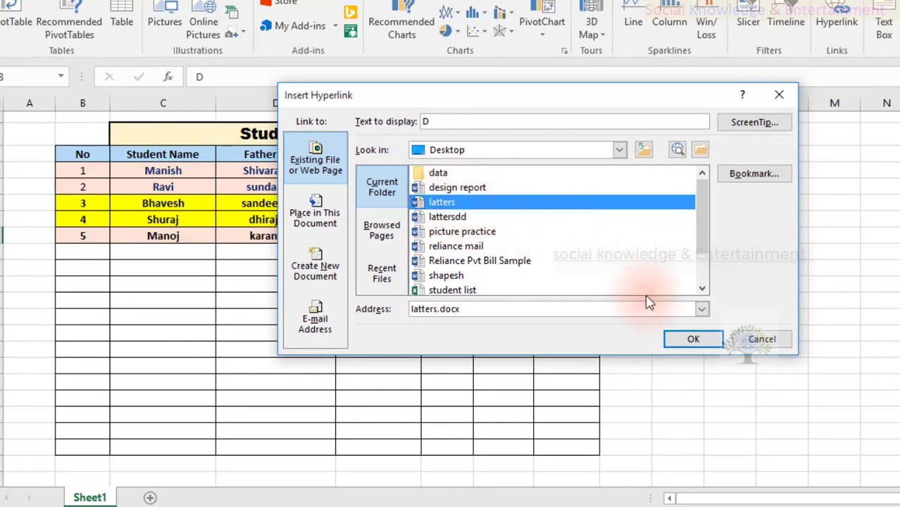
pyautogui.click(693, 339)
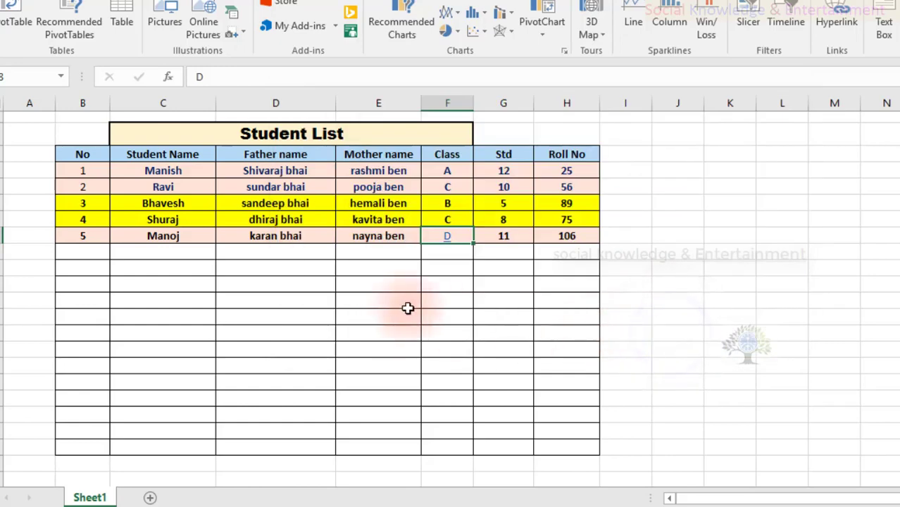
# Make the linked D in F8 black and bold with no underline
pyautogui.click(426, 296)
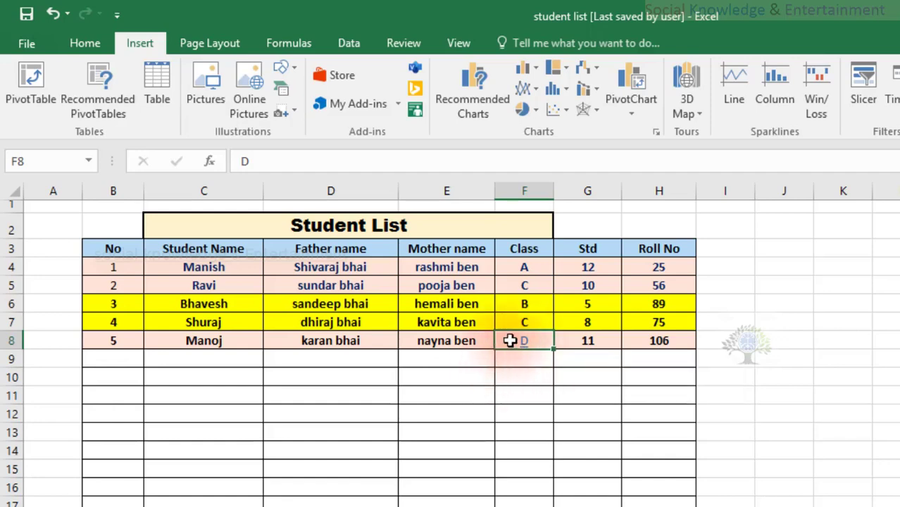
pyautogui.click(81, 43)
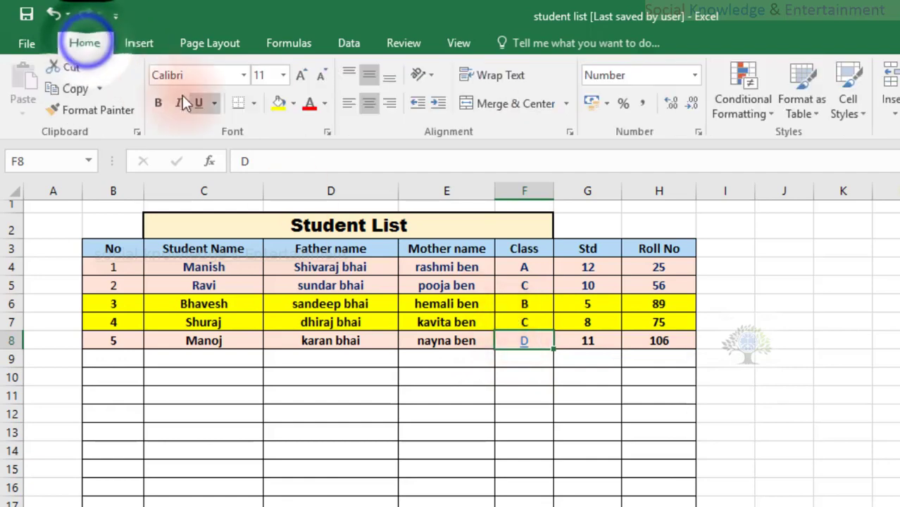
pyautogui.click(324, 104)
pyautogui.click(329, 167)
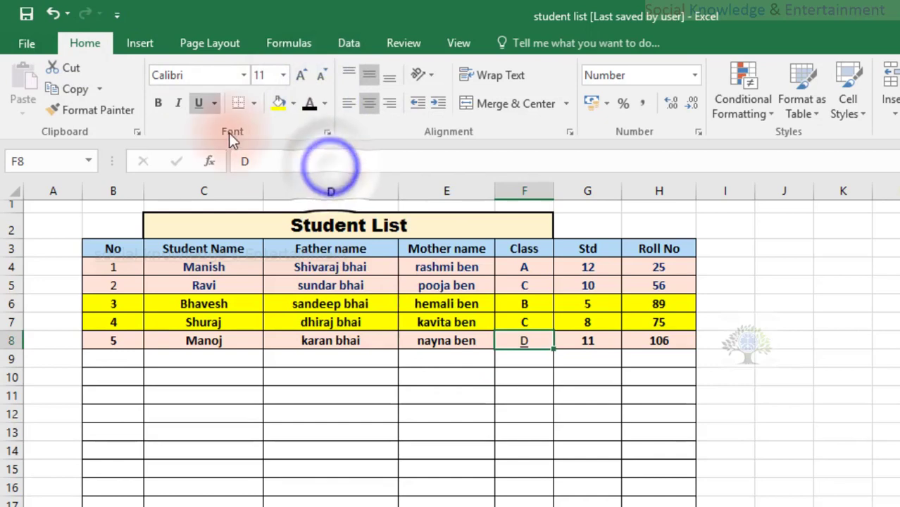
pyautogui.click(163, 105)
pyautogui.click(199, 103)
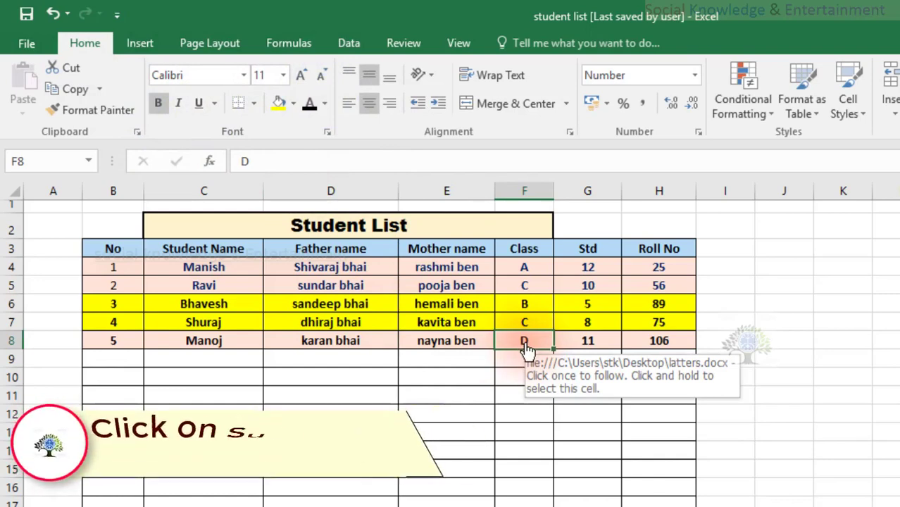
# Follow D's link to open latters.docx, dismissing the error, mail-merge and repairs prompts
pyautogui.click(525, 342)
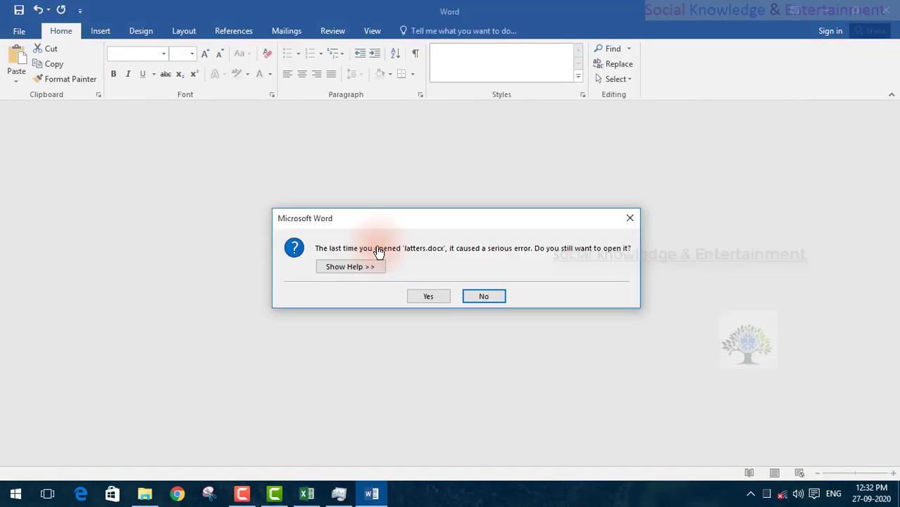
pyautogui.click(413, 292)
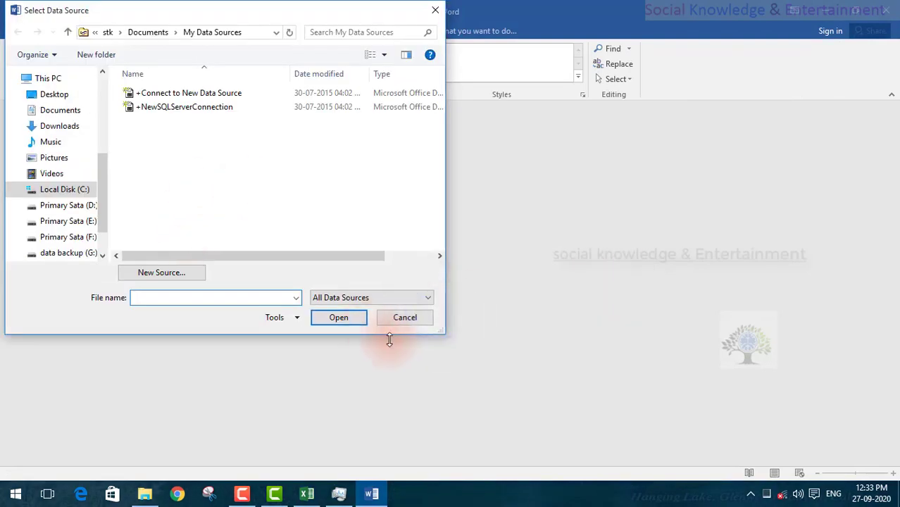
pyautogui.click(394, 318)
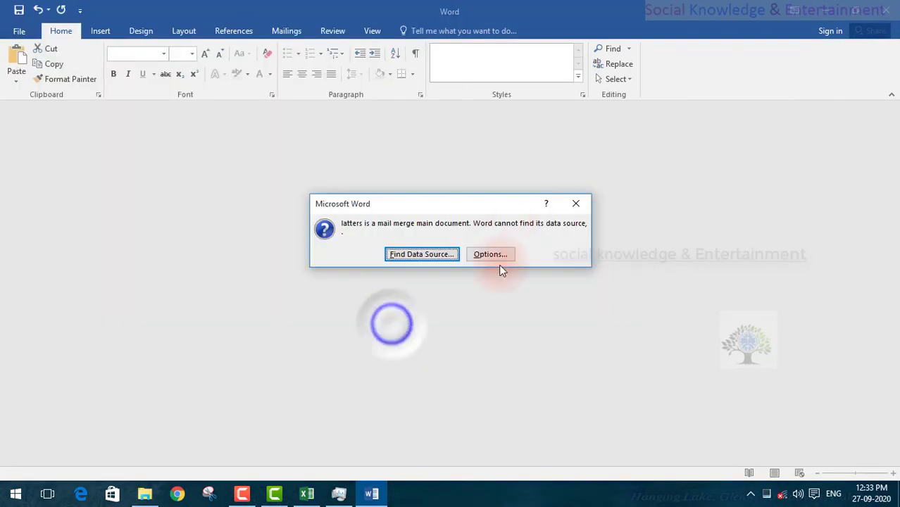
pyautogui.click(574, 203)
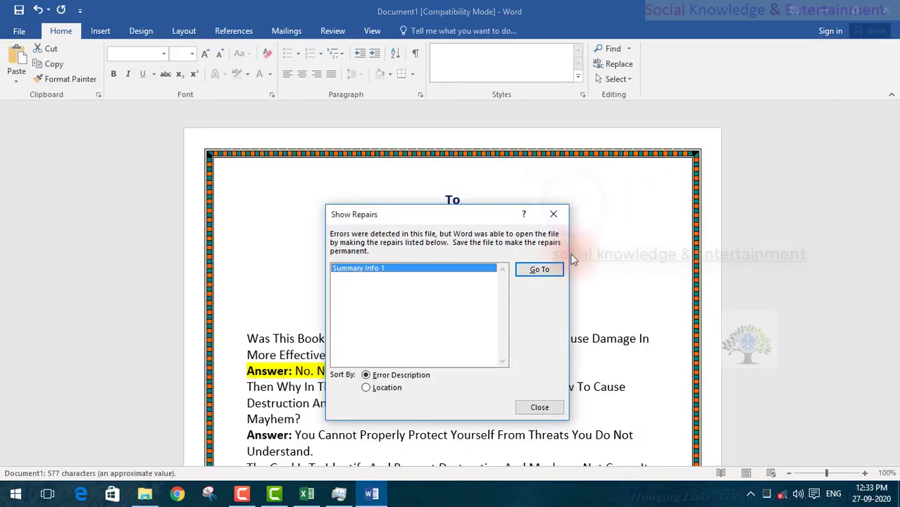
pyautogui.click(553, 213)
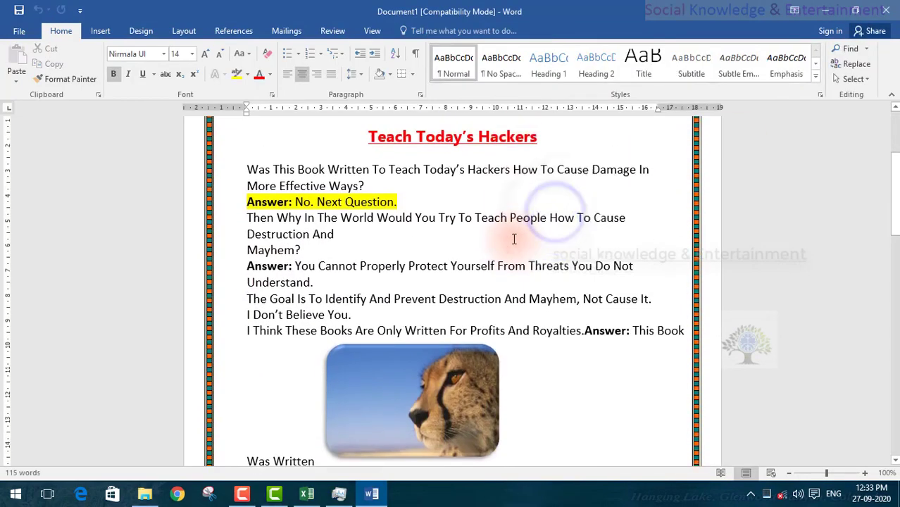
# Close the Word document without saving its changes
pyautogui.click(880, 12)
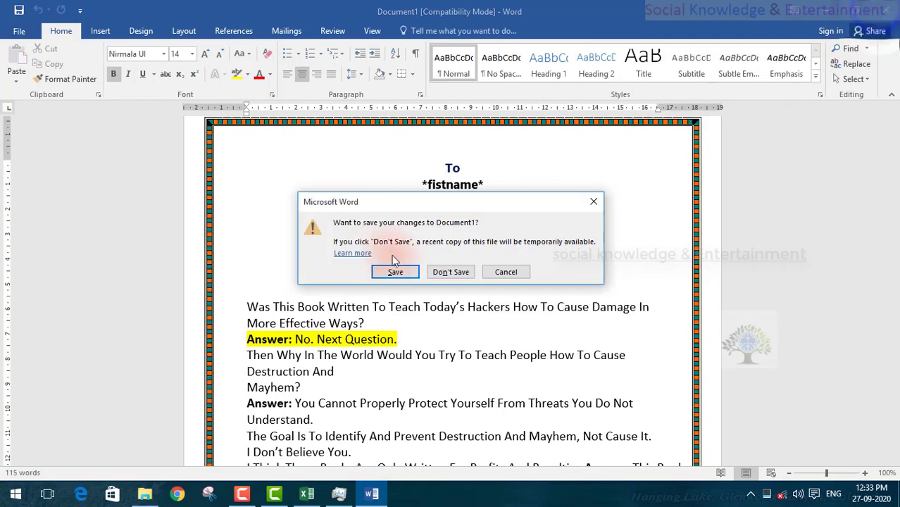
pyautogui.click(412, 272)
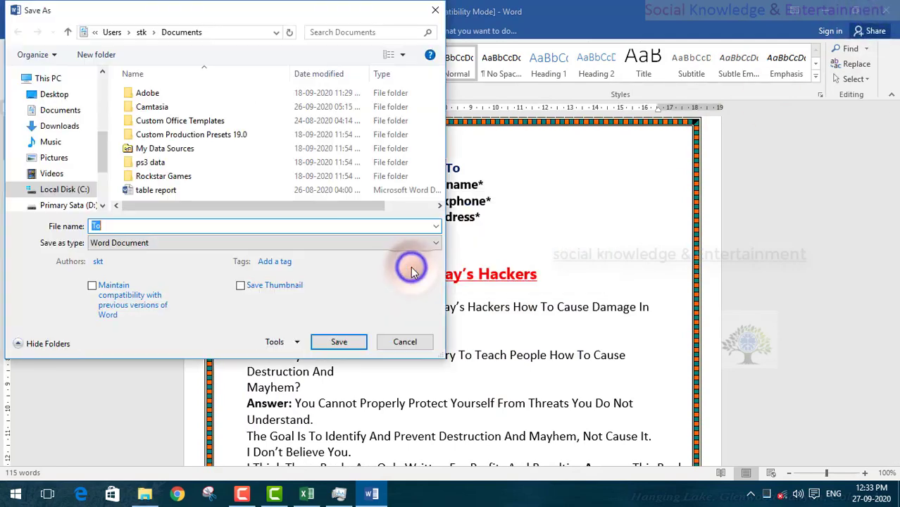
pyautogui.click(403, 341)
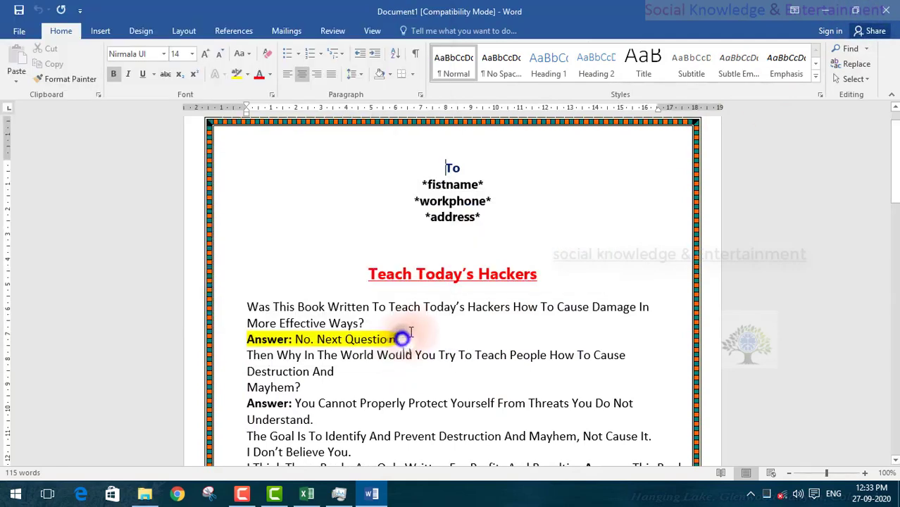
pyautogui.click(893, 12)
pyautogui.click(455, 272)
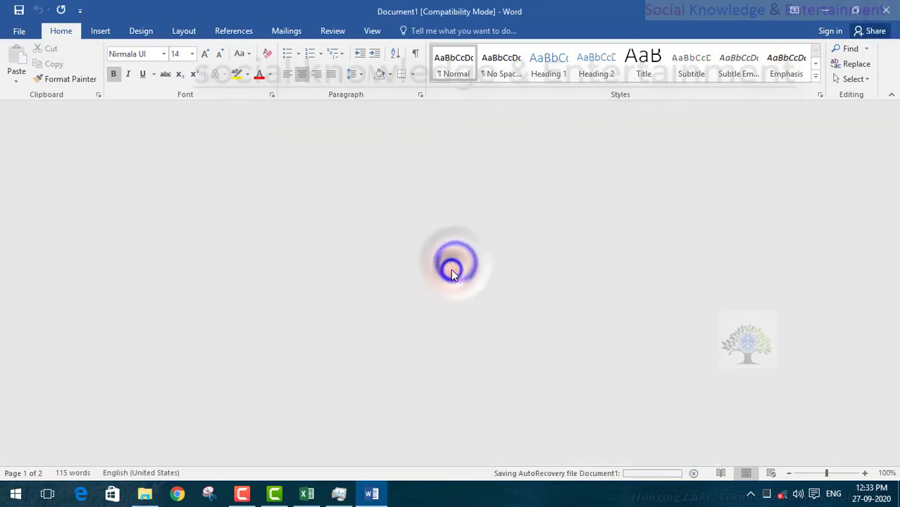
pyautogui.click(465, 74)
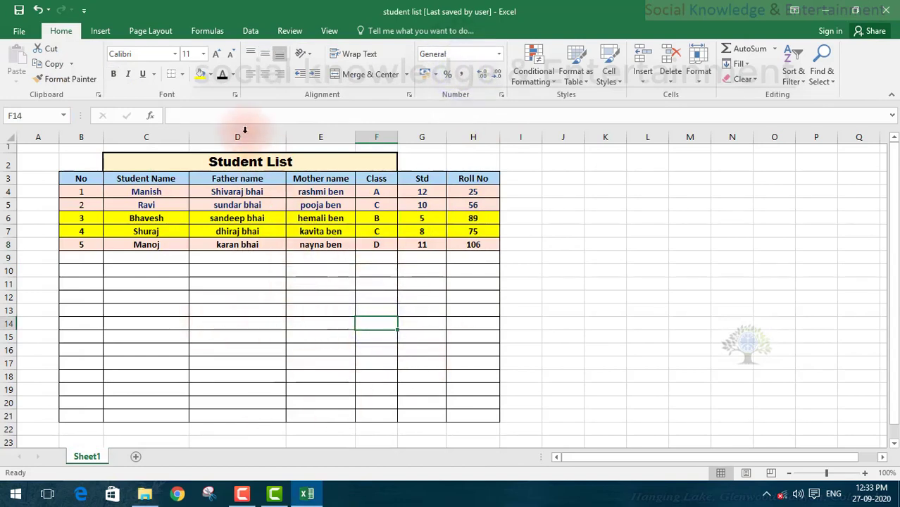
pyautogui.click(88, 33)
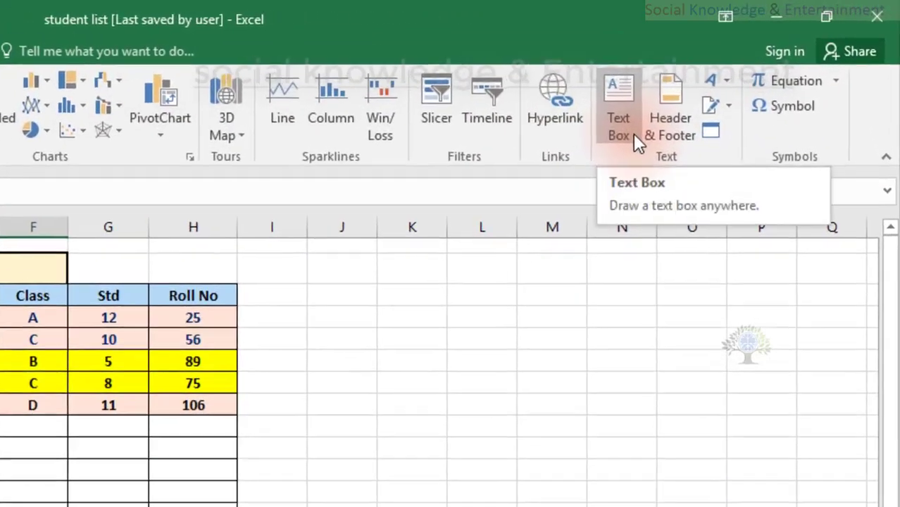
pyautogui.click(633, 133)
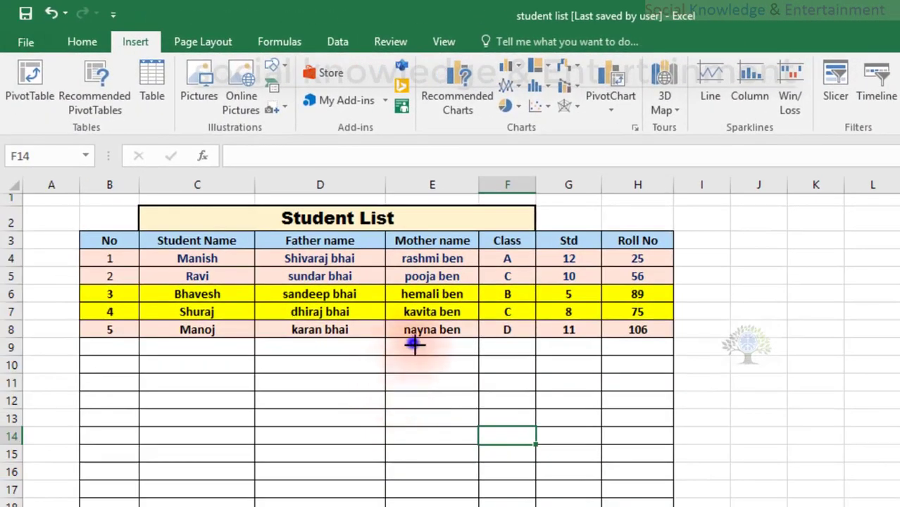
pyautogui.moveTo(415, 344); pyautogui.dragTo(545, 420)
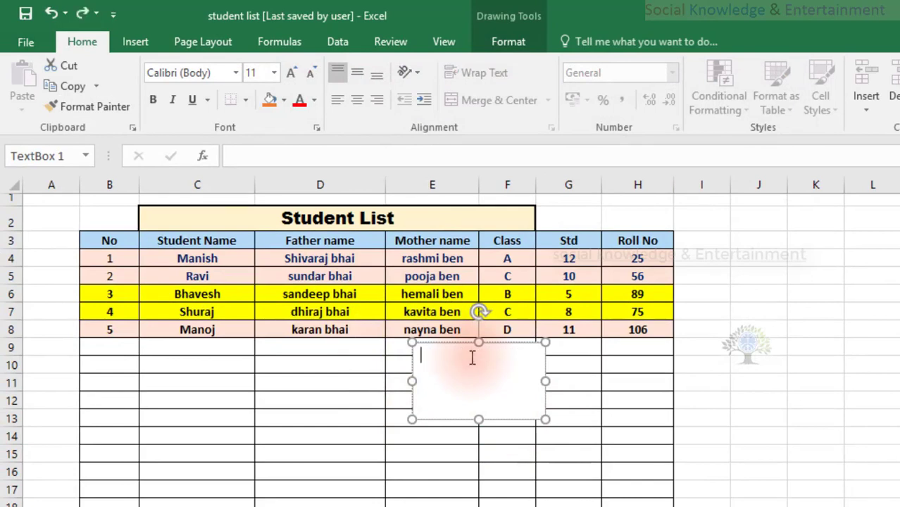
pyautogui.hotkey('ctrl', 'z')
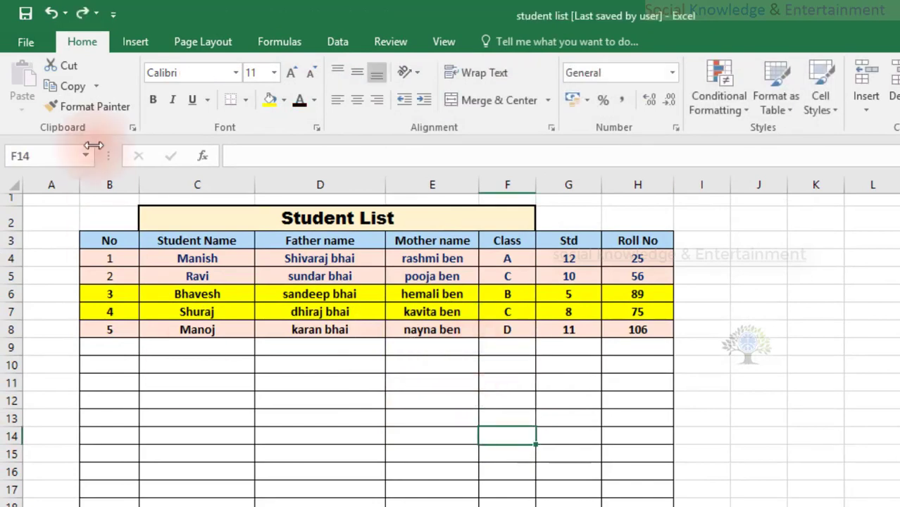
pyautogui.click(134, 43)
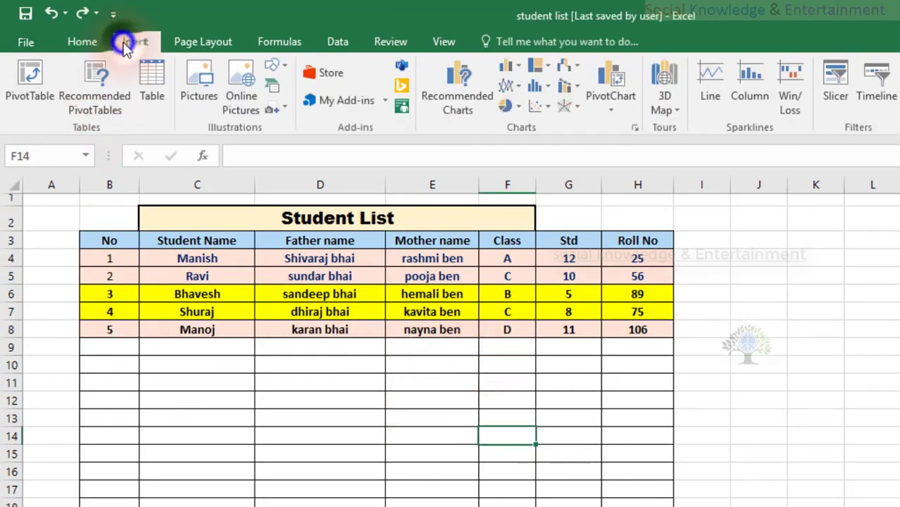
pyautogui.click(898, 92)
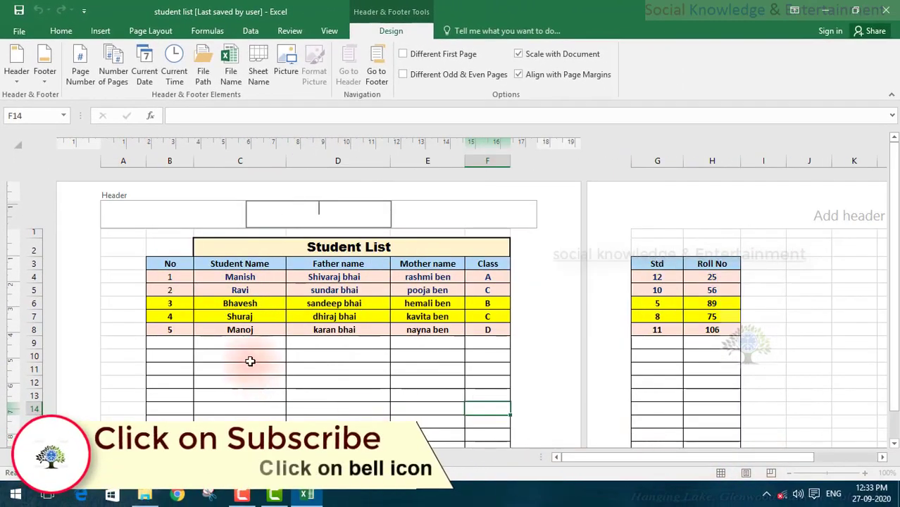
pyautogui.click(294, 247)
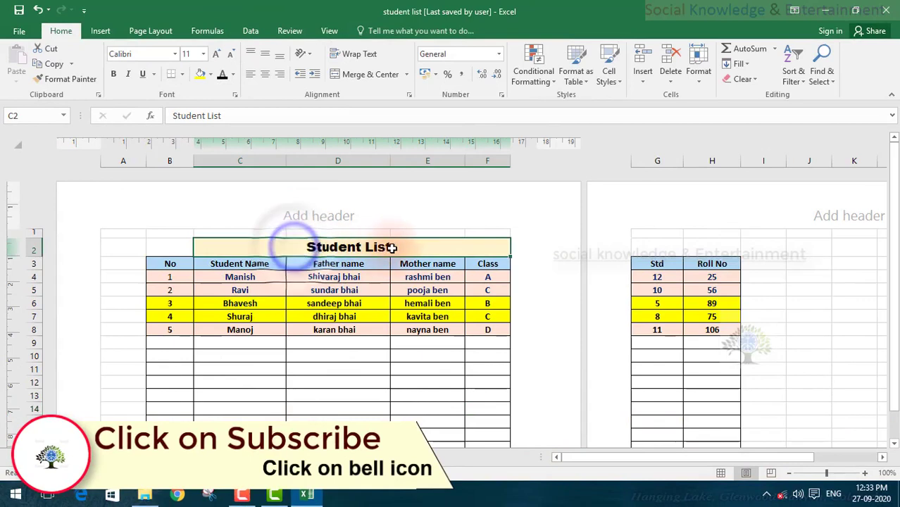
pyautogui.click(39, 10)
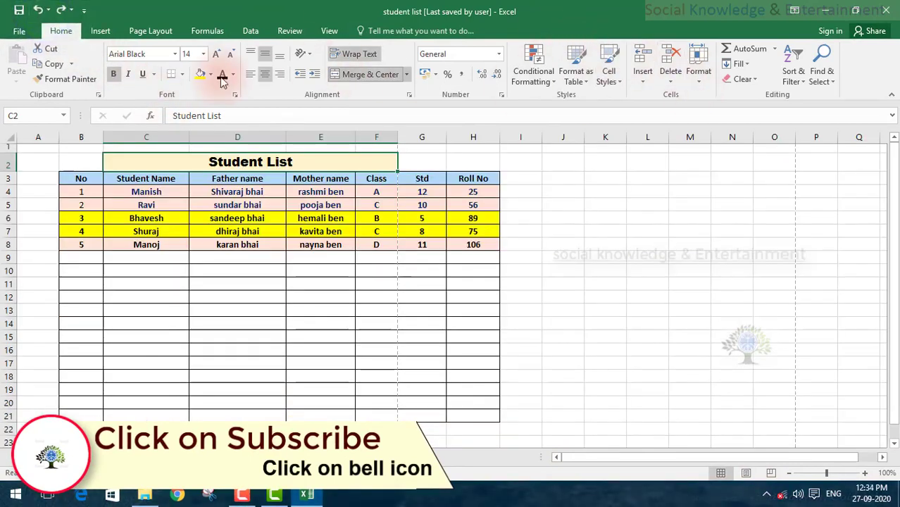
pyautogui.click(101, 31)
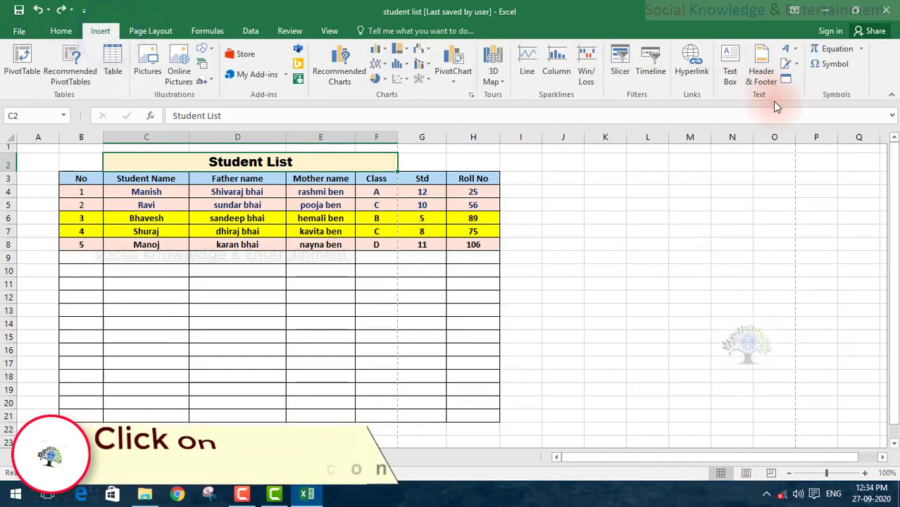
pyautogui.click(794, 54)
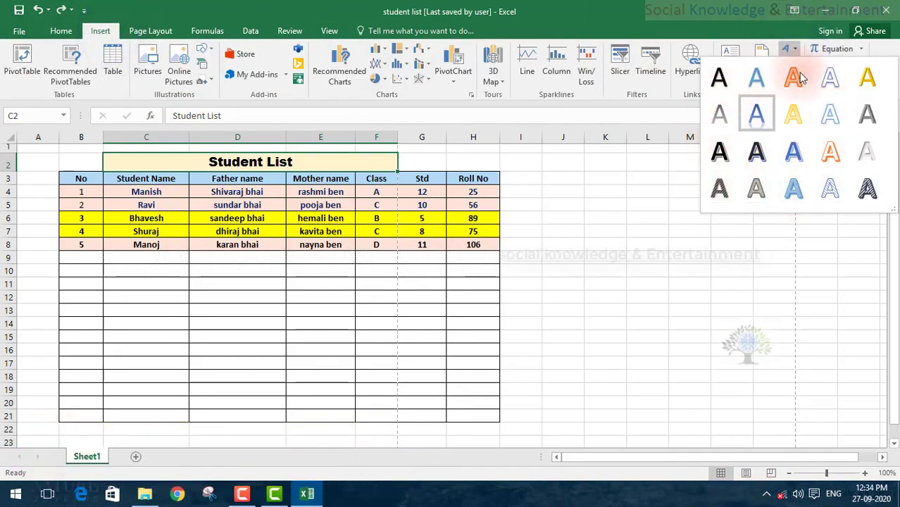
pyautogui.click(670, 173)
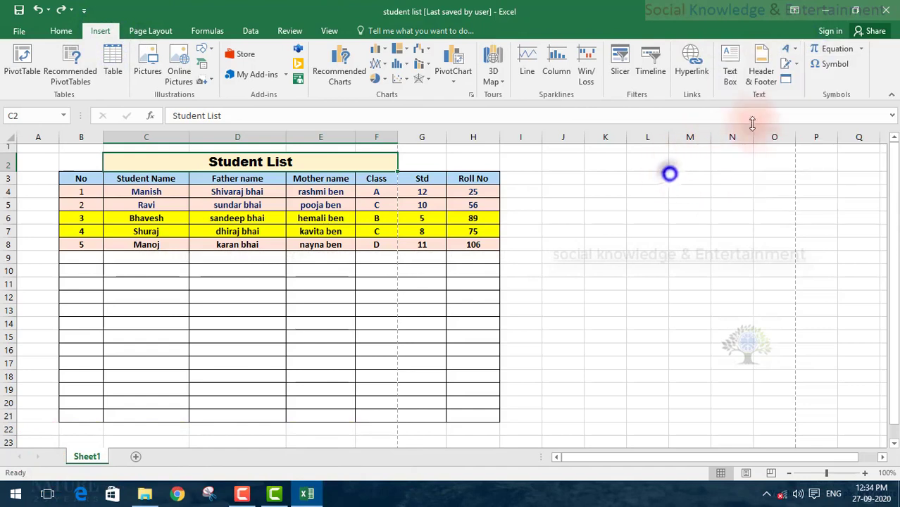
pyautogui.click(798, 64)
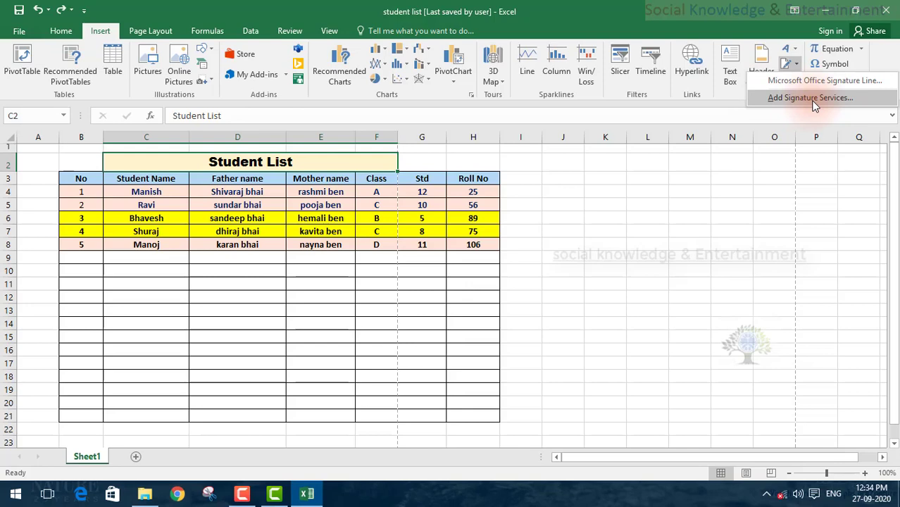
pyautogui.click(773, 184)
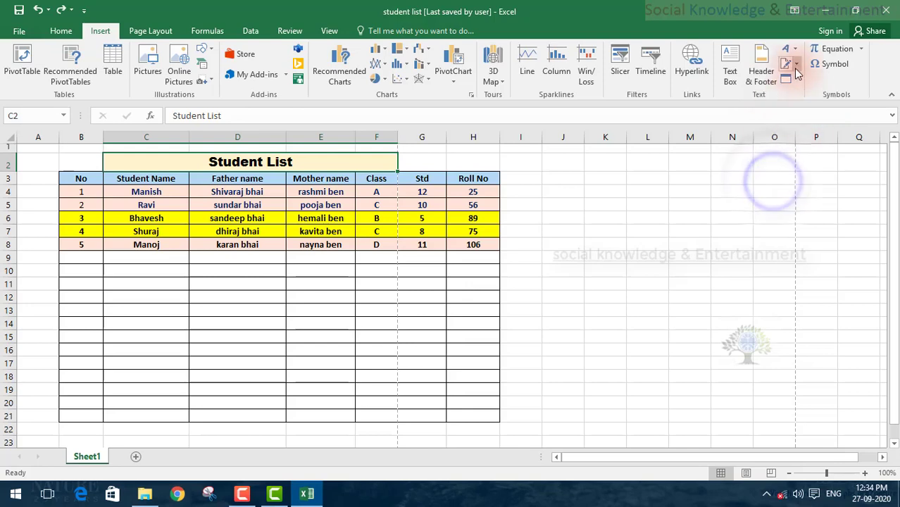
pyautogui.click(859, 51)
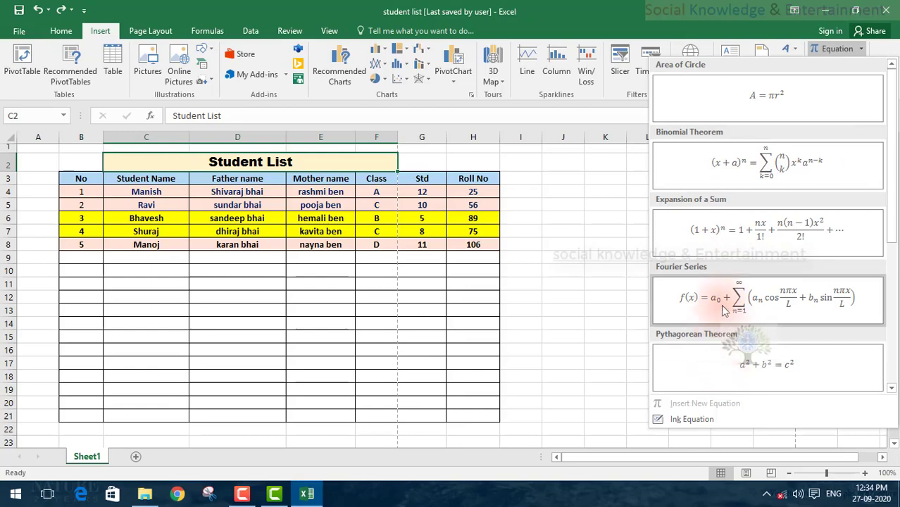
pyautogui.scroll(-3, 724, 299)
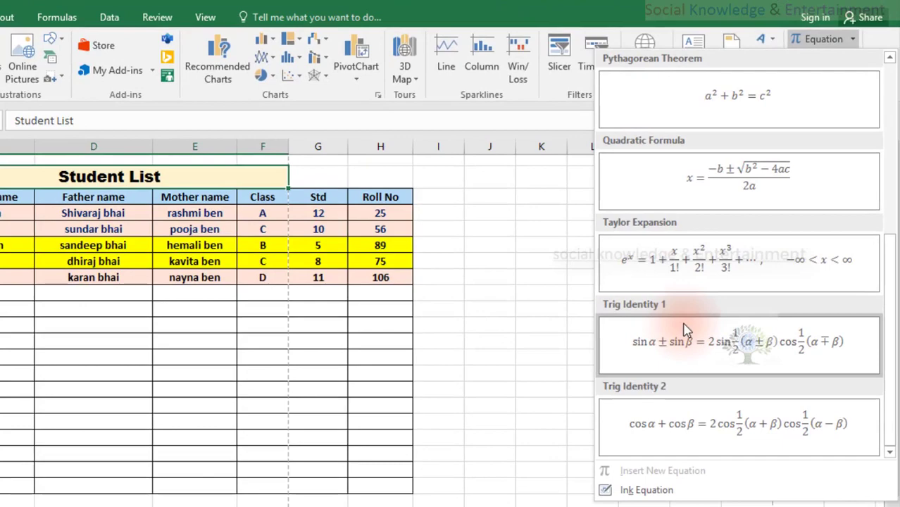
pyautogui.scroll(3, 687, 331)
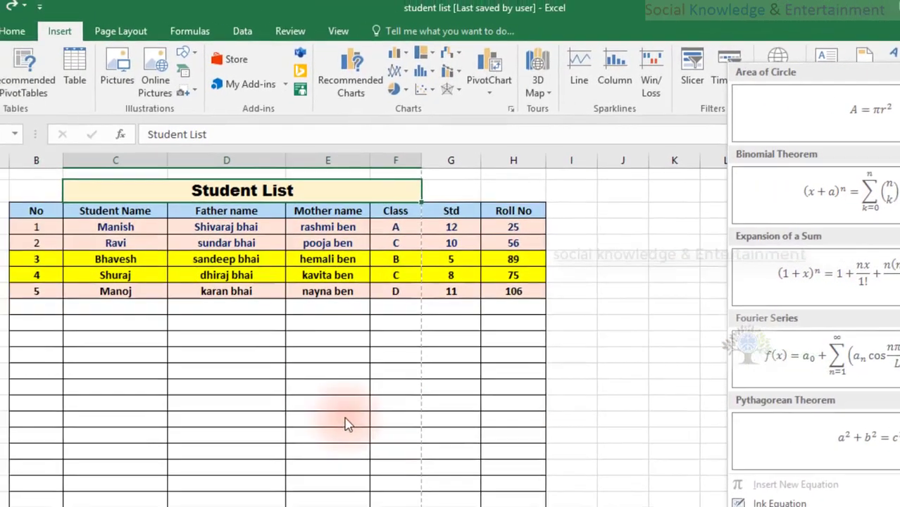
pyautogui.click(404, 421)
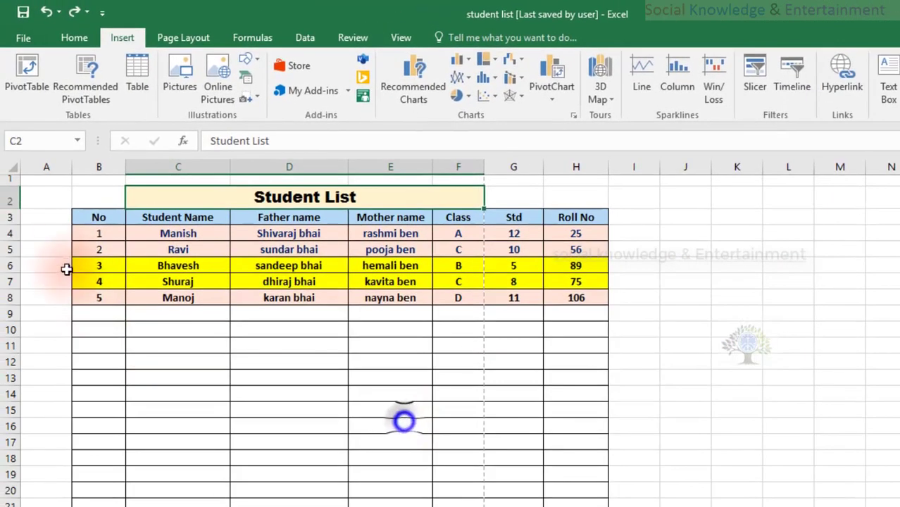
pyautogui.moveTo(61, 199); pyautogui.dragTo(777, 462)
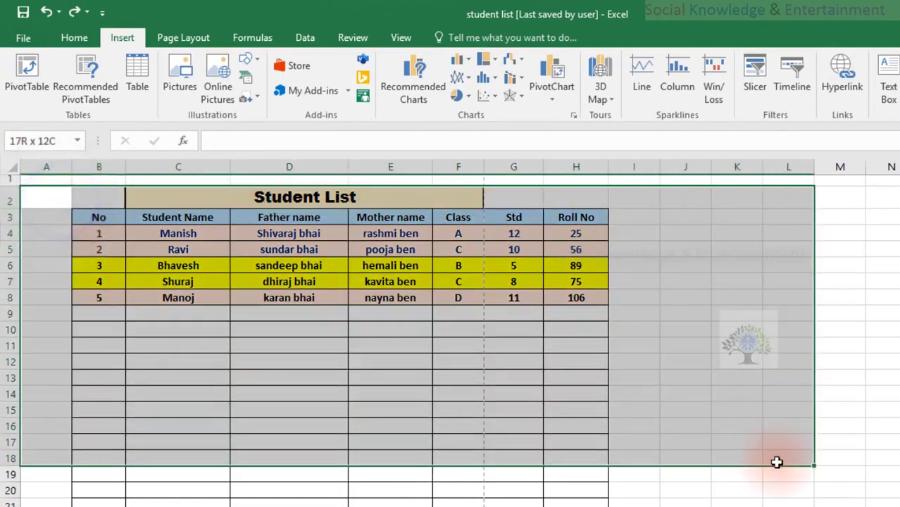
pyautogui.click(843, 352)
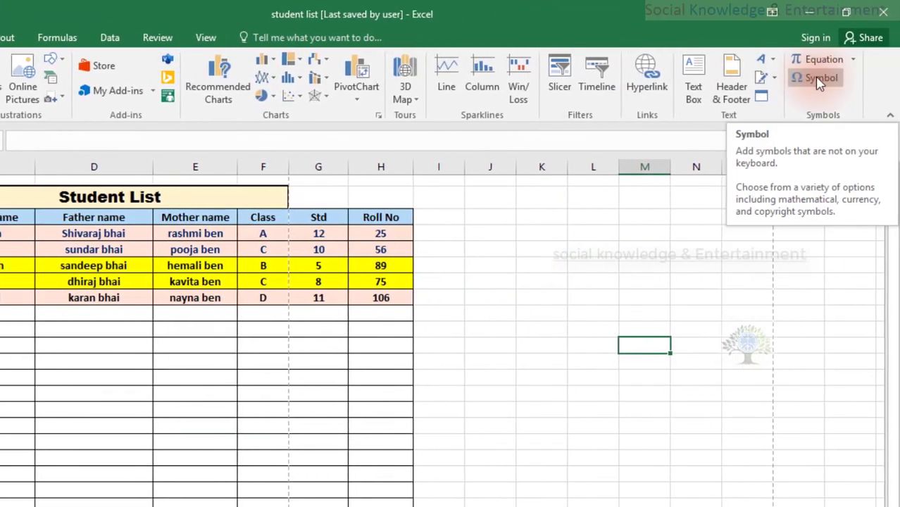
pyautogui.click(819, 78)
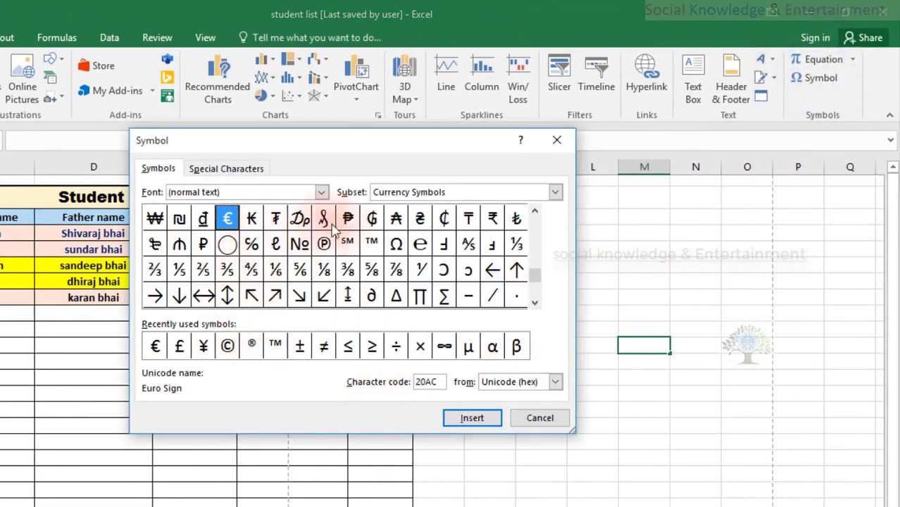
# Close the symbol picker and preview the workbook themes gallery without applying one
pyautogui.click(533, 418)
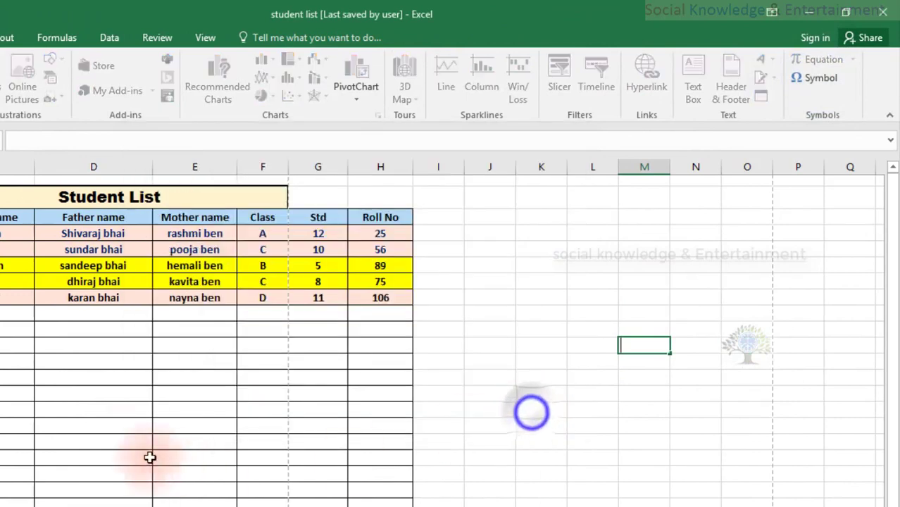
pyautogui.click(169, 43)
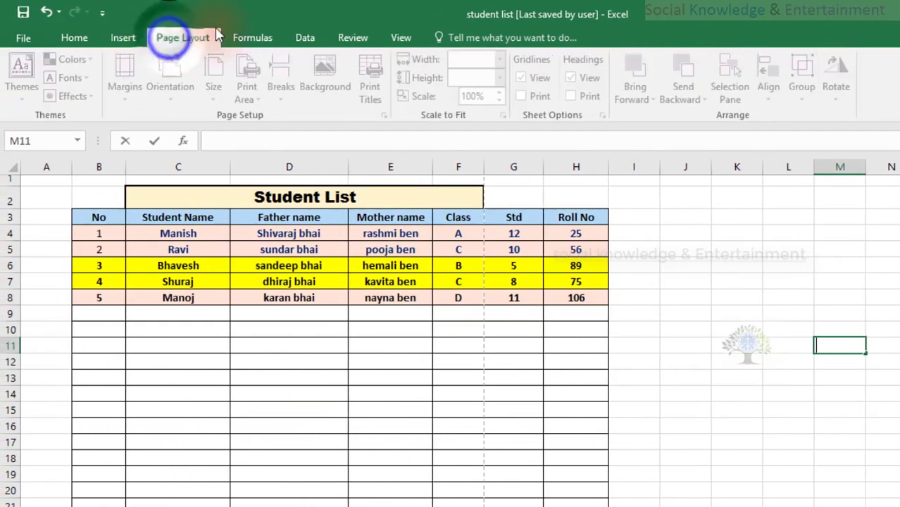
pyautogui.click(216, 279)
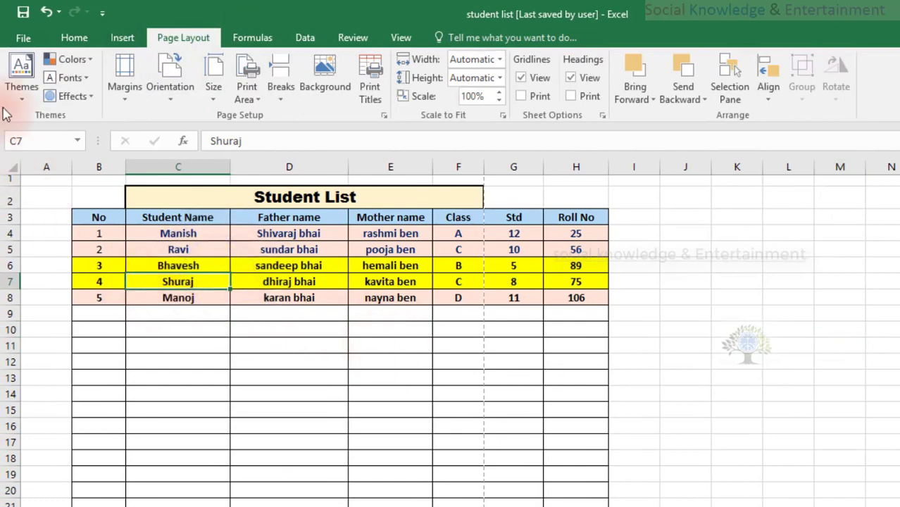
pyautogui.click(21, 99)
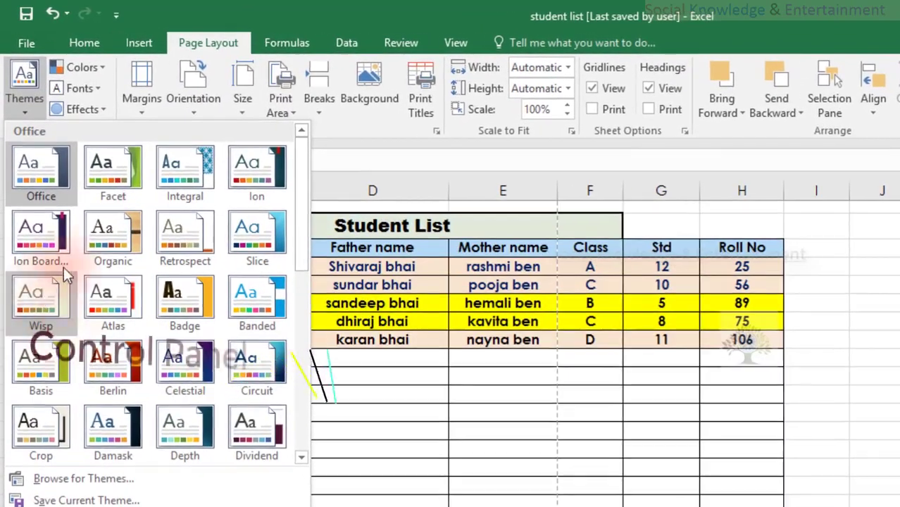
pyautogui.click(339, 395)
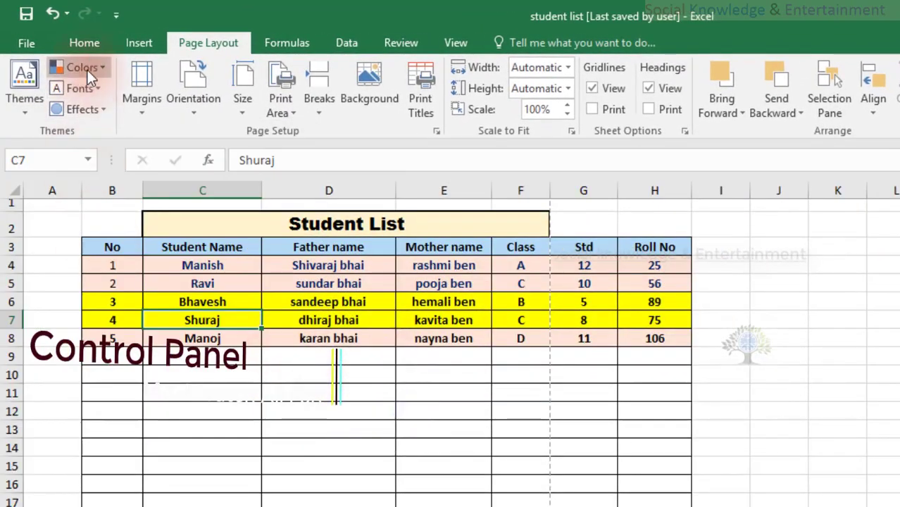
# Preview the theme colour schemes without changing any, then select cells B4:D5
pyautogui.click(87, 70)
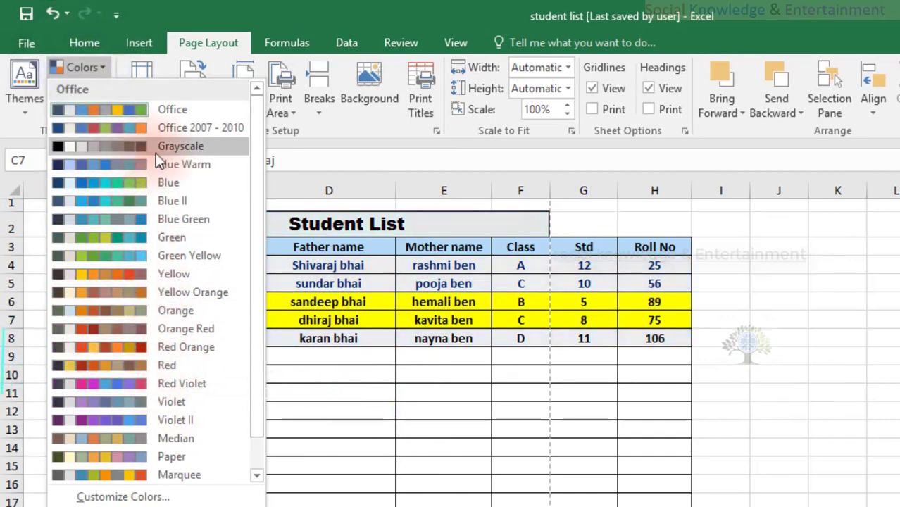
pyautogui.click(336, 399)
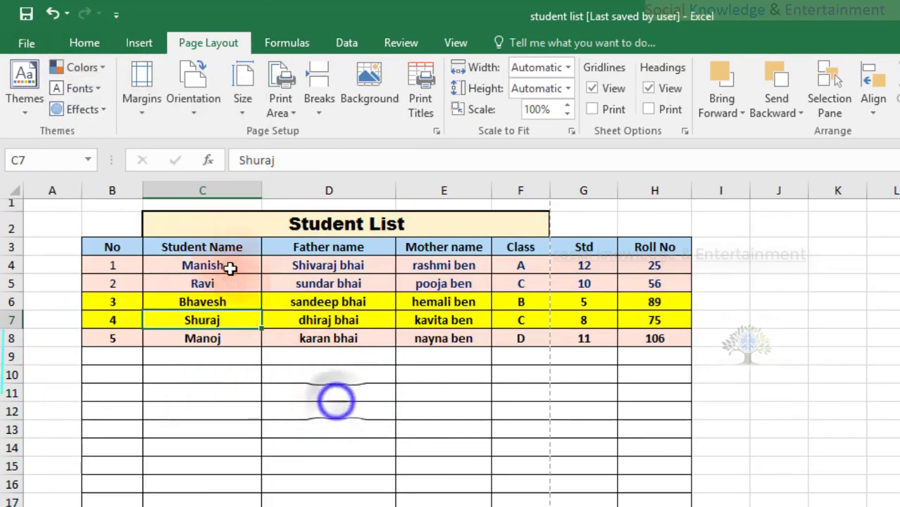
pyautogui.moveTo(133, 266); pyautogui.dragTo(338, 282)
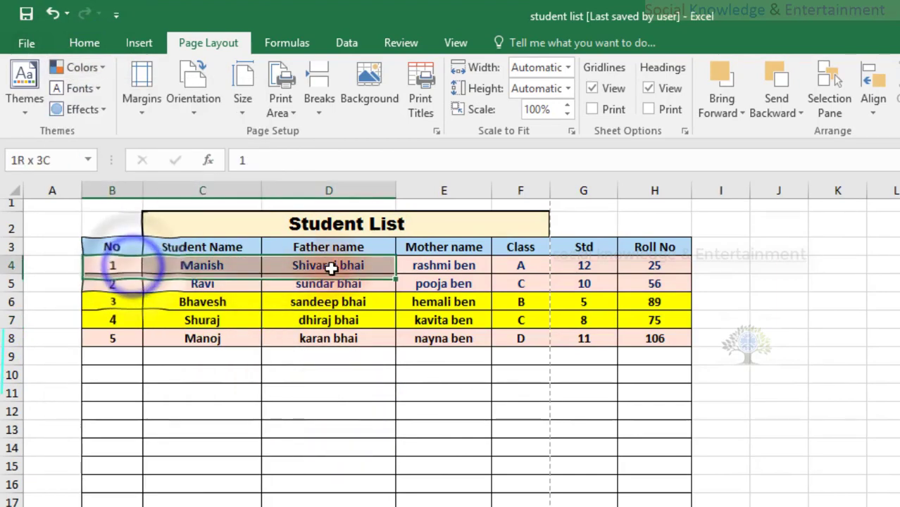
# Fill cells B4:D5 with a light tan theme colour
pyautogui.click(79, 42)
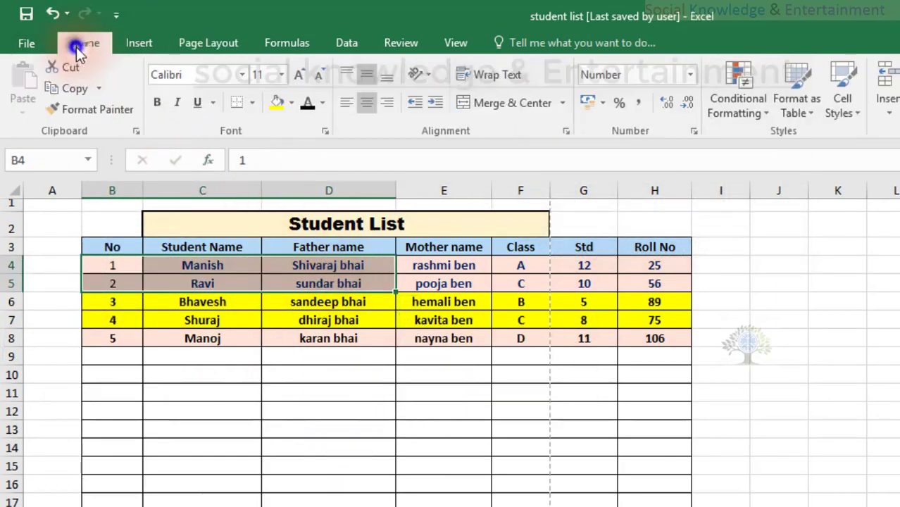
pyautogui.click(290, 103)
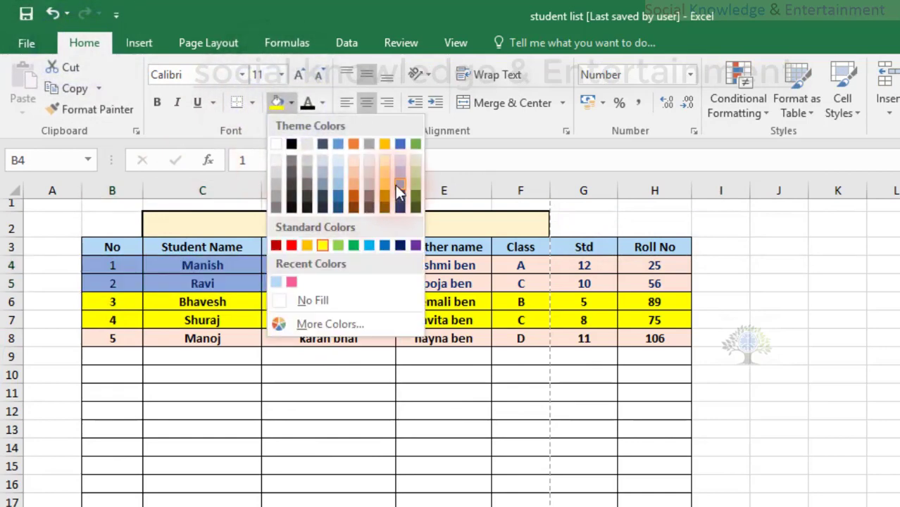
pyautogui.click(377, 168)
pyautogui.click(393, 343)
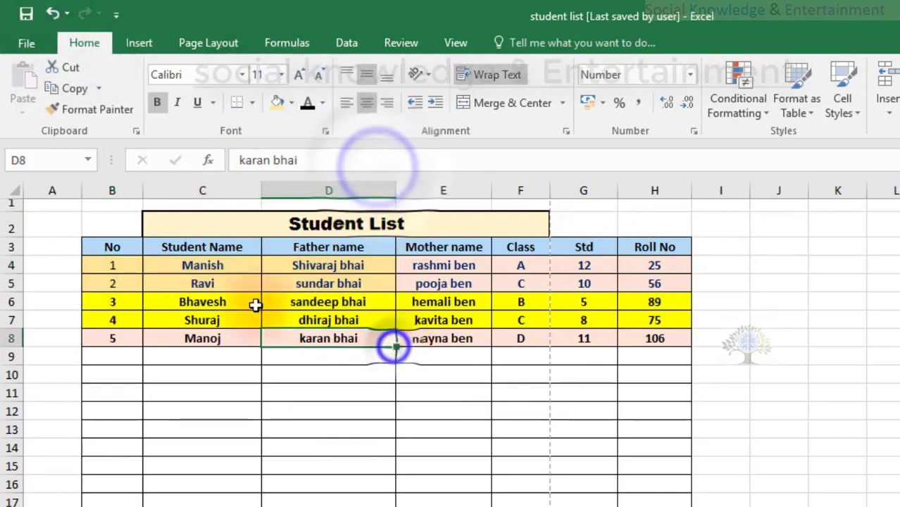
pyautogui.click(148, 44)
pyautogui.click(179, 45)
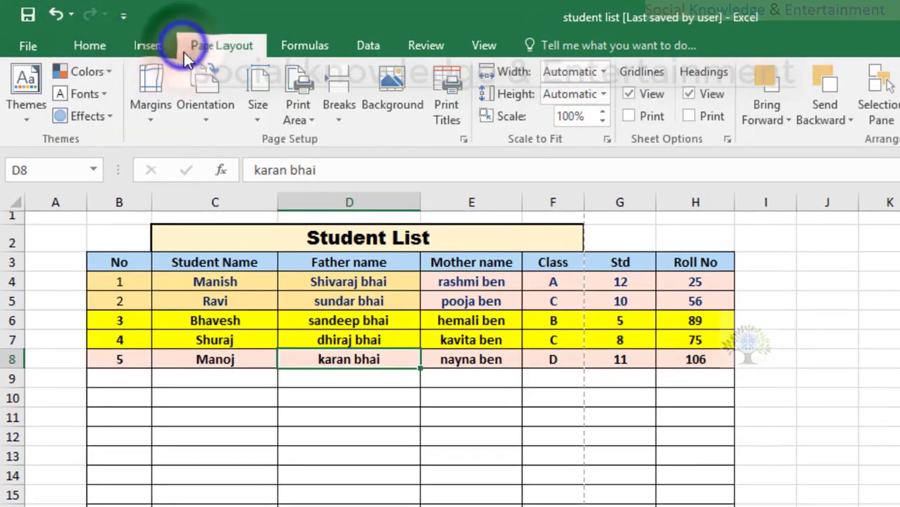
# Preview the theme Fonts and Effects lists and close both without changing anything
pyautogui.click(87, 95)
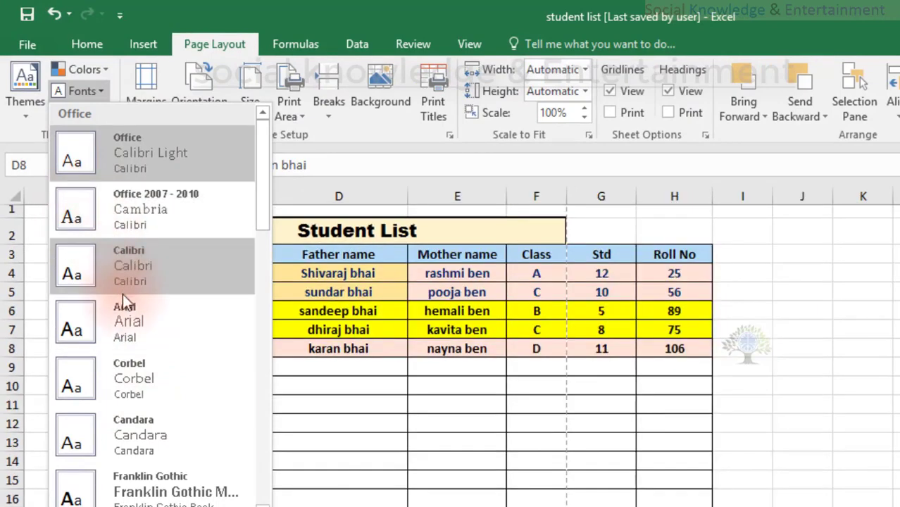
pyautogui.scroll(-3, 126, 317)
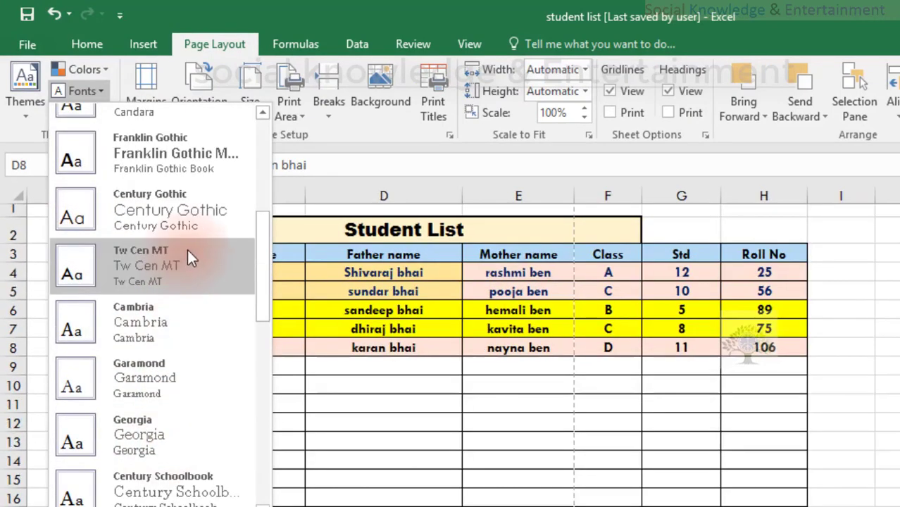
pyautogui.click(352, 403)
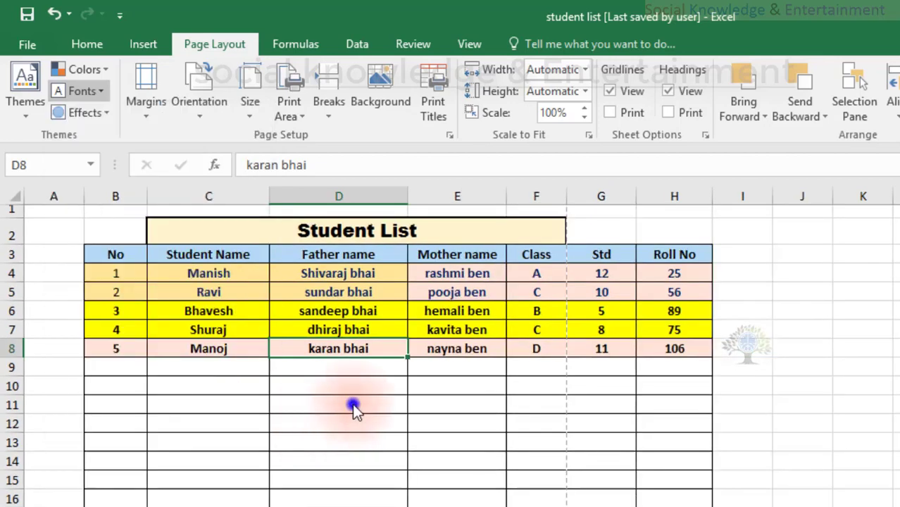
pyautogui.click(91, 113)
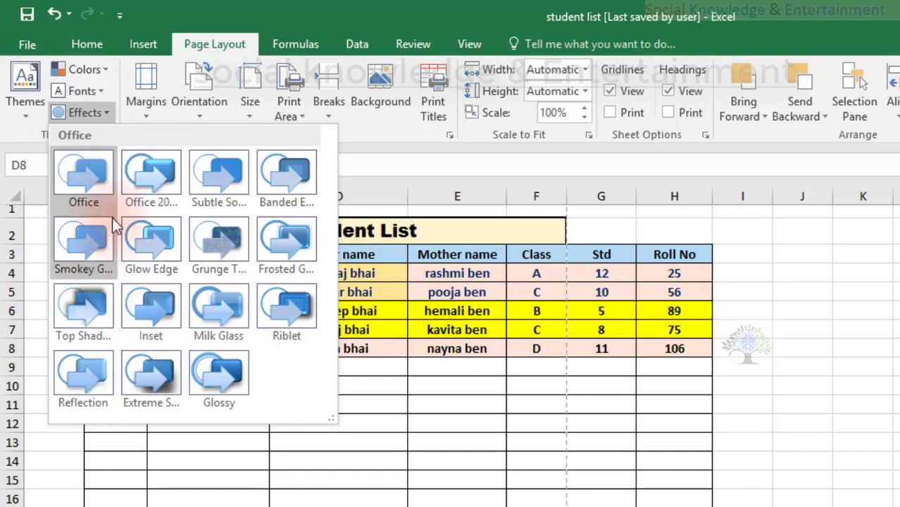
pyautogui.click(349, 353)
# Select the table C3:H8 and apply the Grunge Texture theme effects
pyautogui.moveTo(600, 349); pyautogui.dragTo(664, 354)
pyautogui.moveTo(386, 329); pyautogui.dragTo(215, 255)
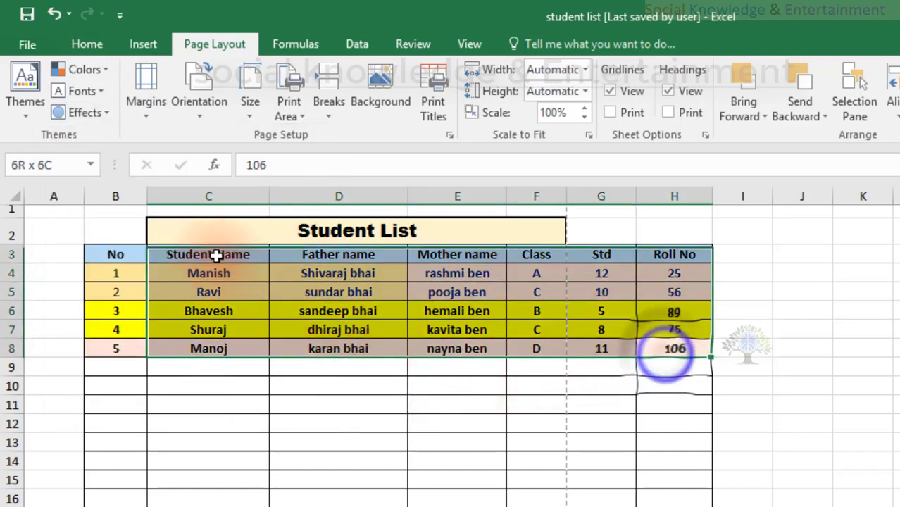
pyautogui.click(76, 112)
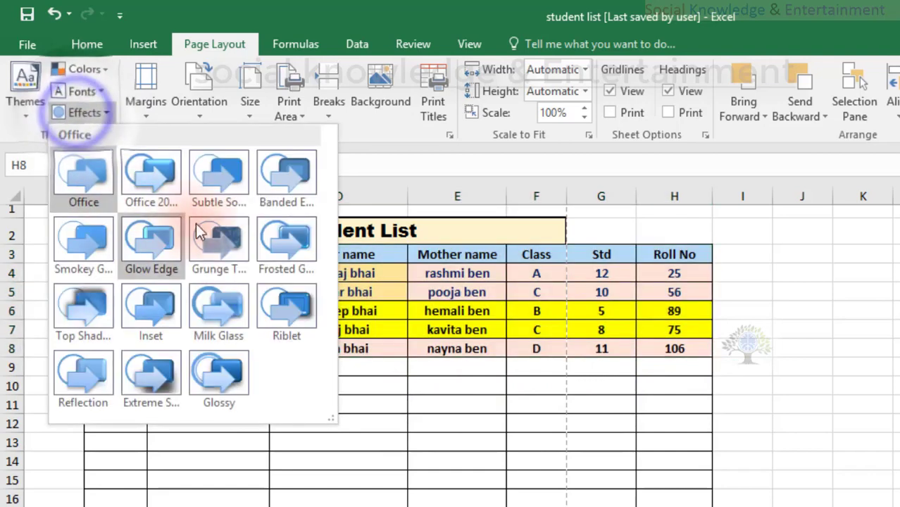
pyautogui.click(220, 253)
pyautogui.click(234, 307)
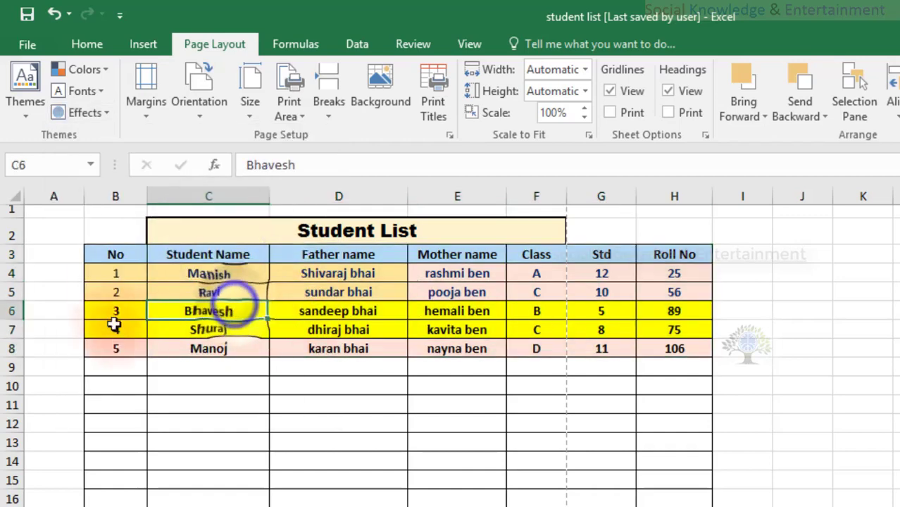
pyautogui.click(113, 255)
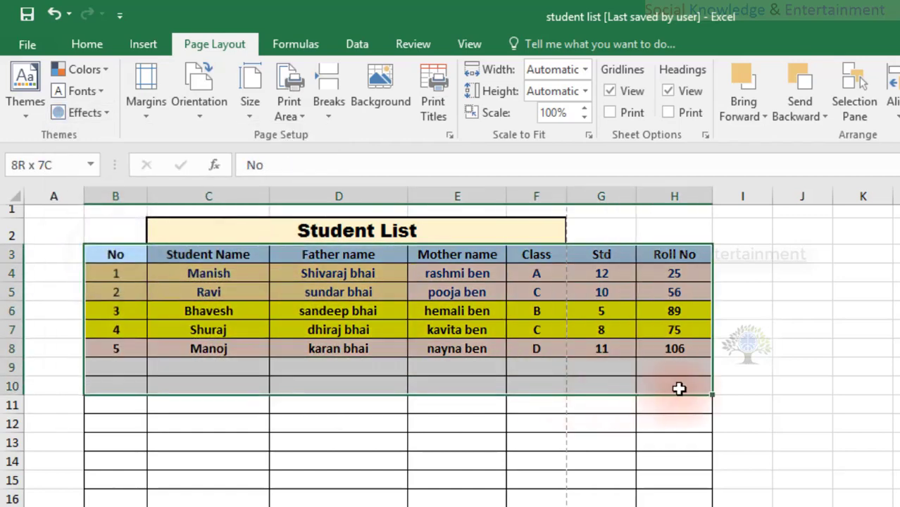
pyautogui.moveTo(439, 346); pyautogui.dragTo(676, 386)
pyautogui.click(148, 111)
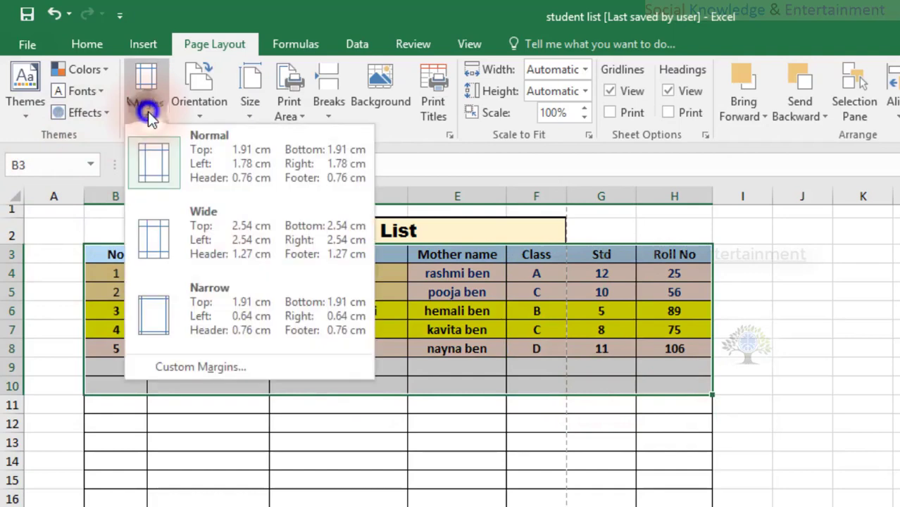
pyautogui.click(230, 236)
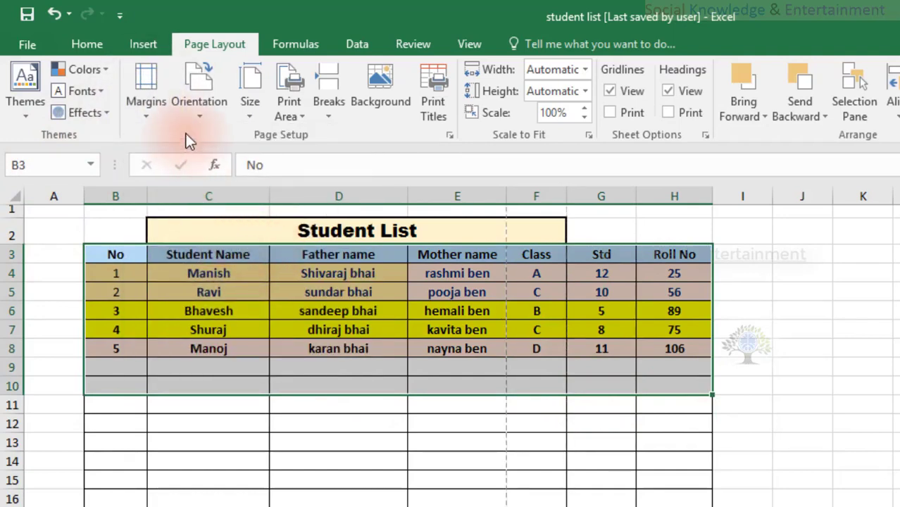
pyautogui.click(145, 112)
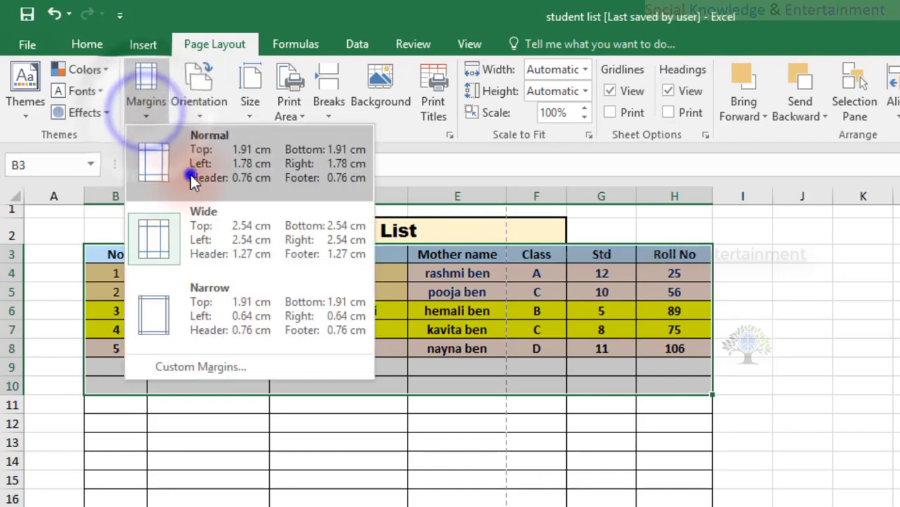
pyautogui.click(190, 174)
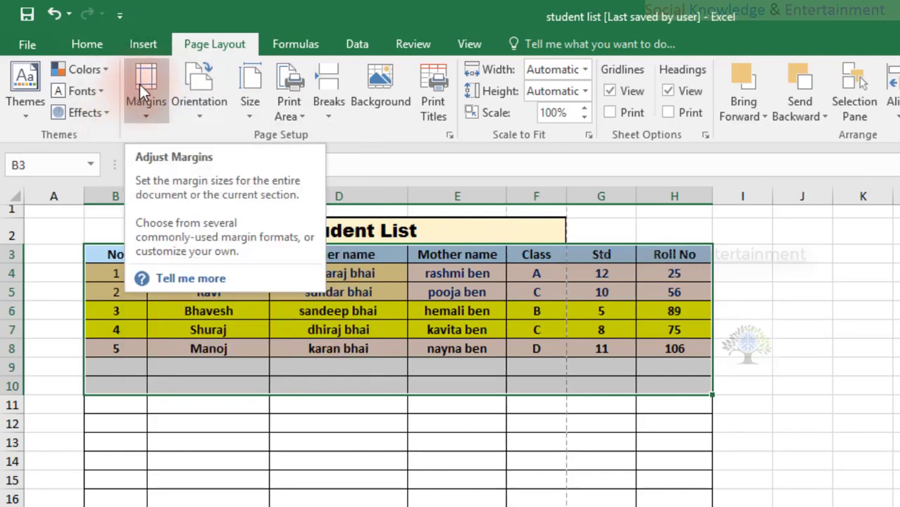
pyautogui.click(186, 119)
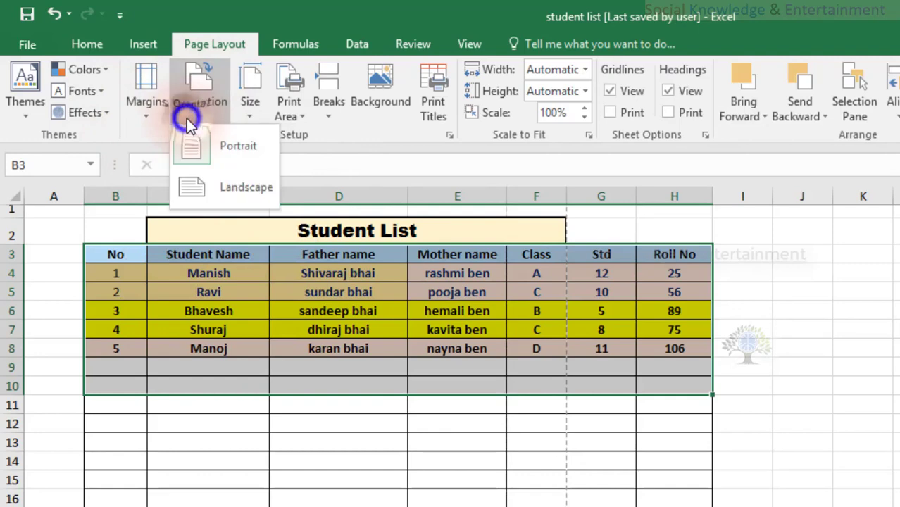
pyautogui.click(228, 189)
pyautogui.click(392, 268)
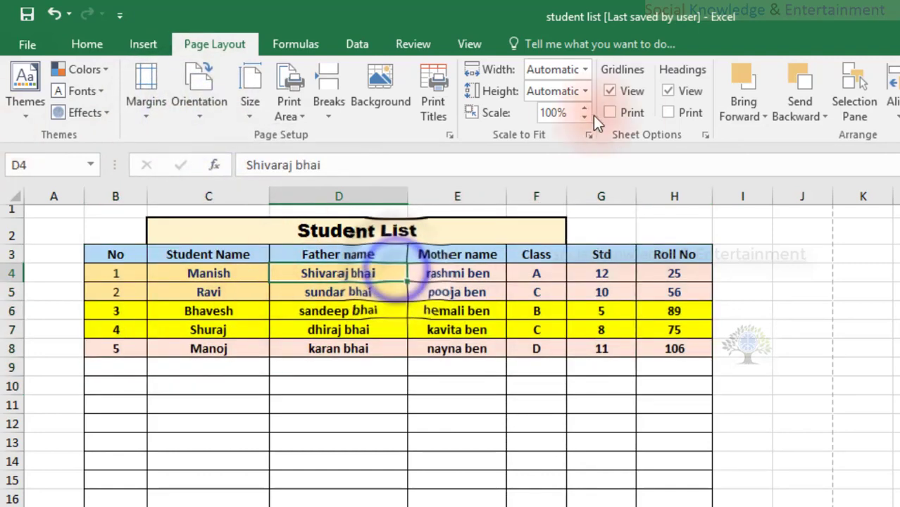
pyautogui.click(198, 109)
pyautogui.click(226, 145)
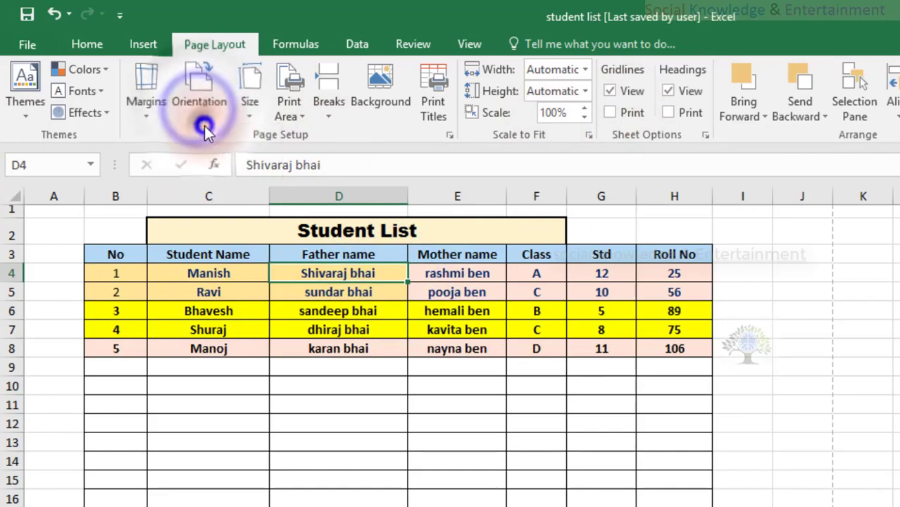
pyautogui.click(243, 117)
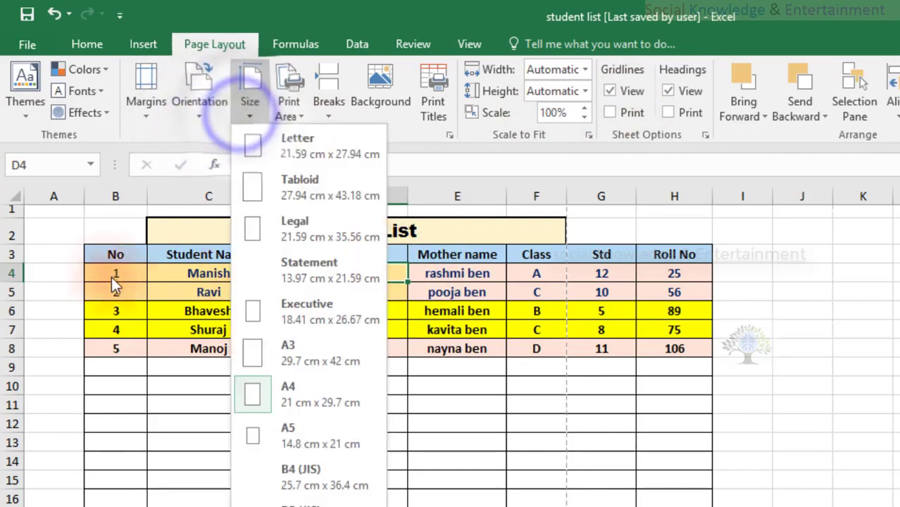
pyautogui.click(60, 231)
pyautogui.click(48, 227)
# Select A2:L21 and set the paper size to Letter
pyautogui.moveTo(48, 227); pyautogui.dragTo(873, 423)
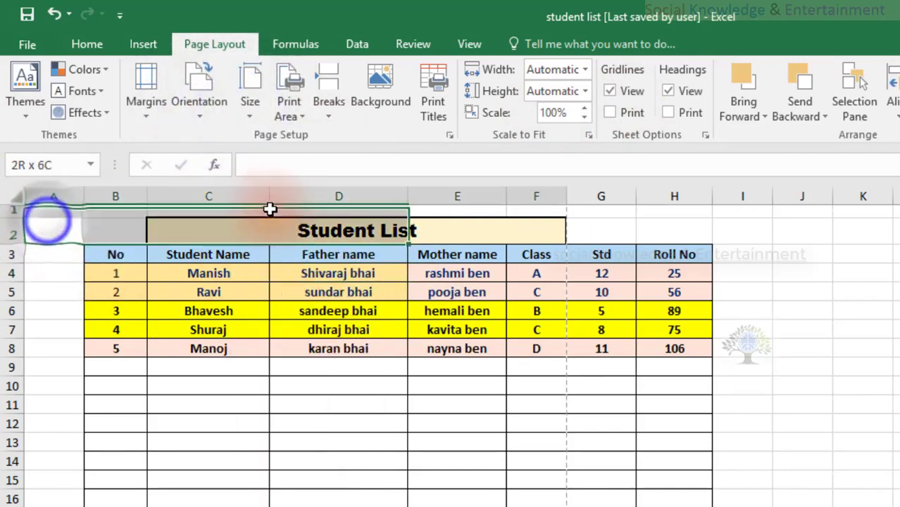
pyautogui.moveTo(889, 493); pyautogui.dragTo(754, 475)
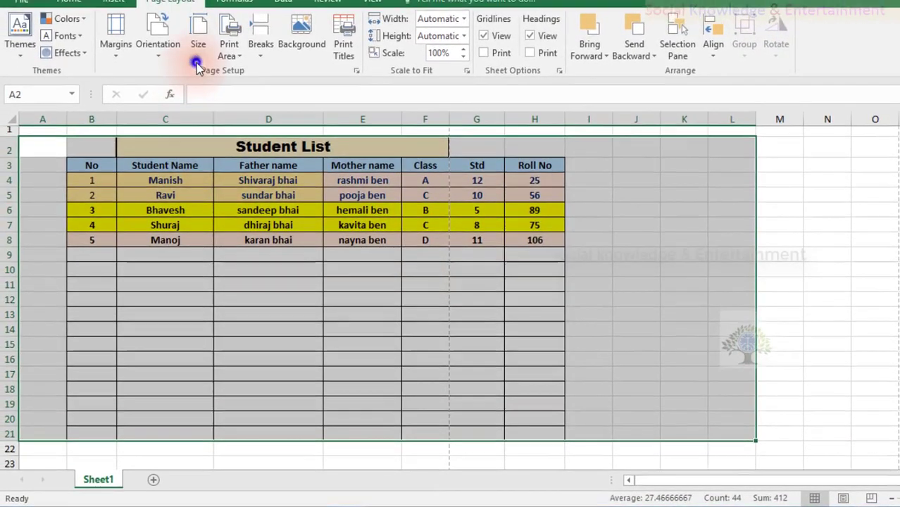
pyautogui.click(196, 46)
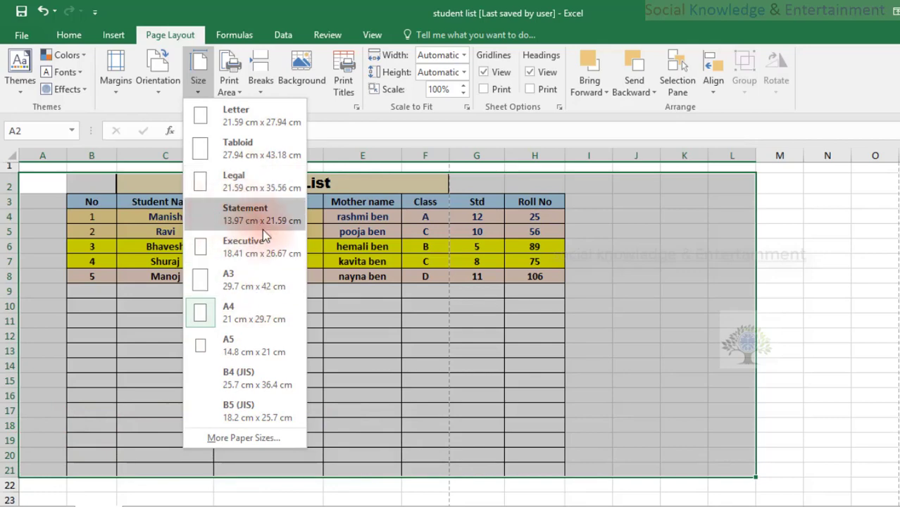
pyautogui.click(241, 124)
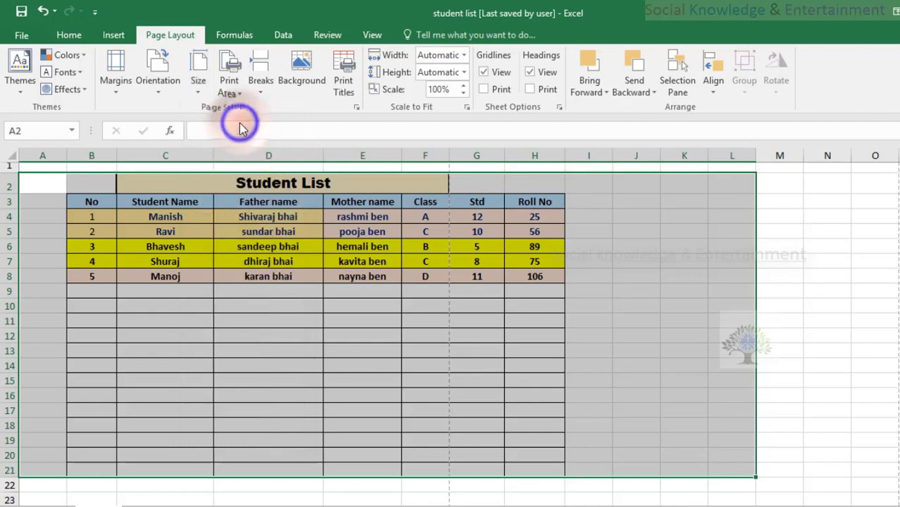
# Reselect the Student List table from A2 down to row 22
pyautogui.click(307, 241)
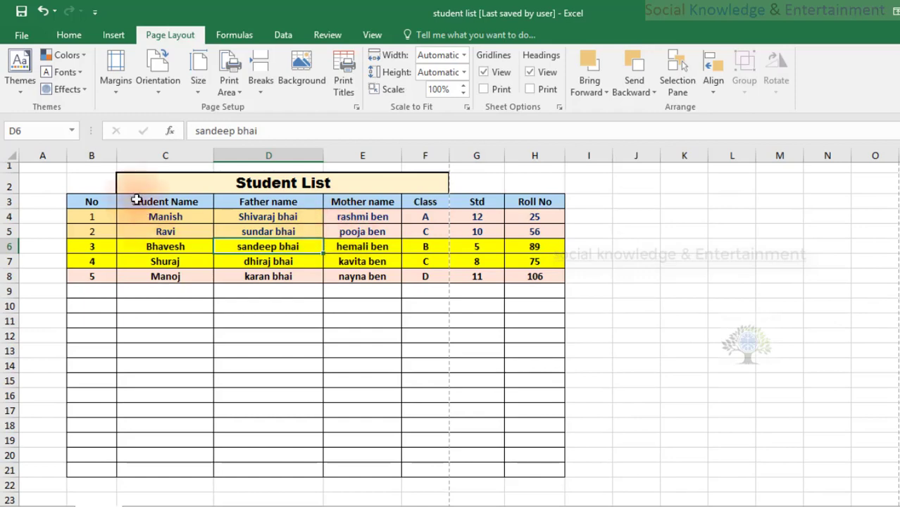
pyautogui.moveTo(32, 185); pyautogui.dragTo(557, 426)
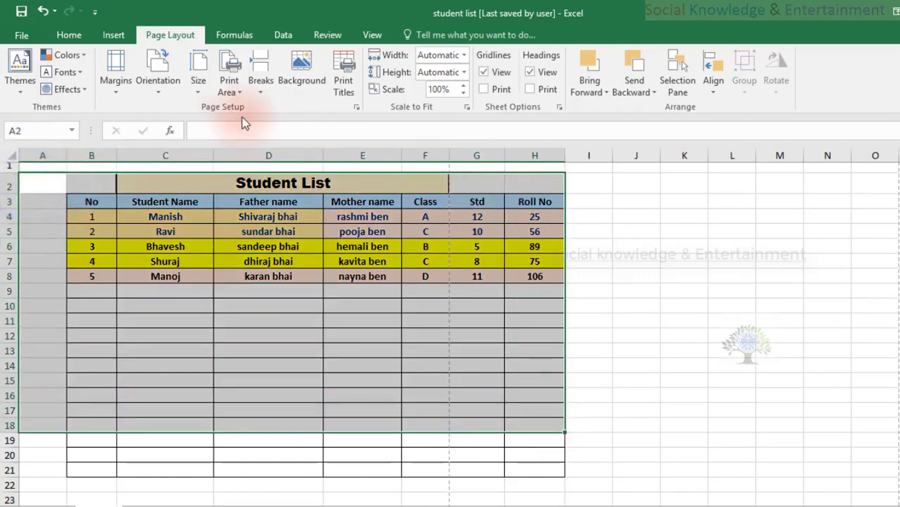
pyautogui.click(228, 129)
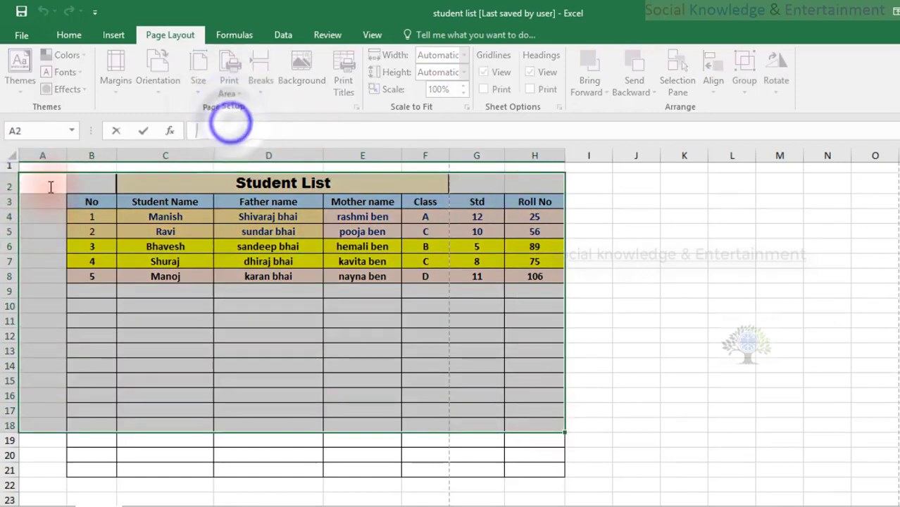
pyautogui.click(96, 238)
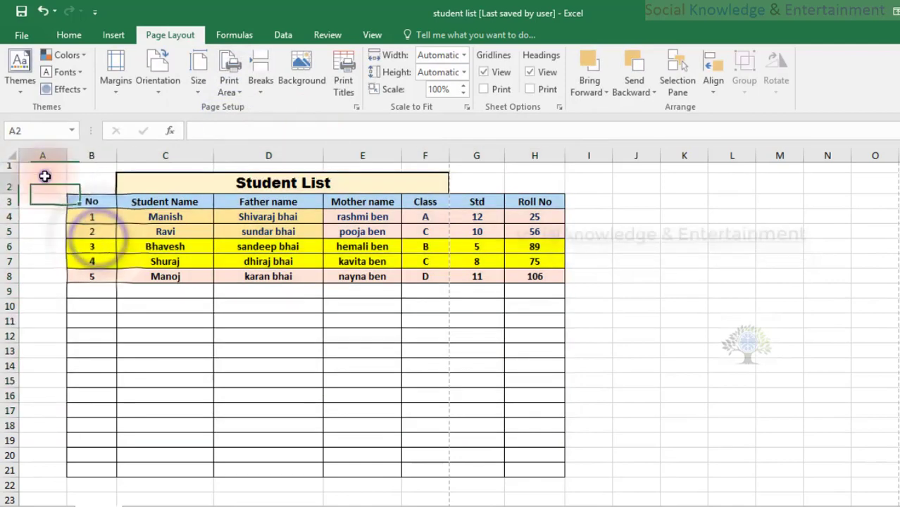
pyautogui.moveTo(44, 176); pyautogui.dragTo(569, 484)
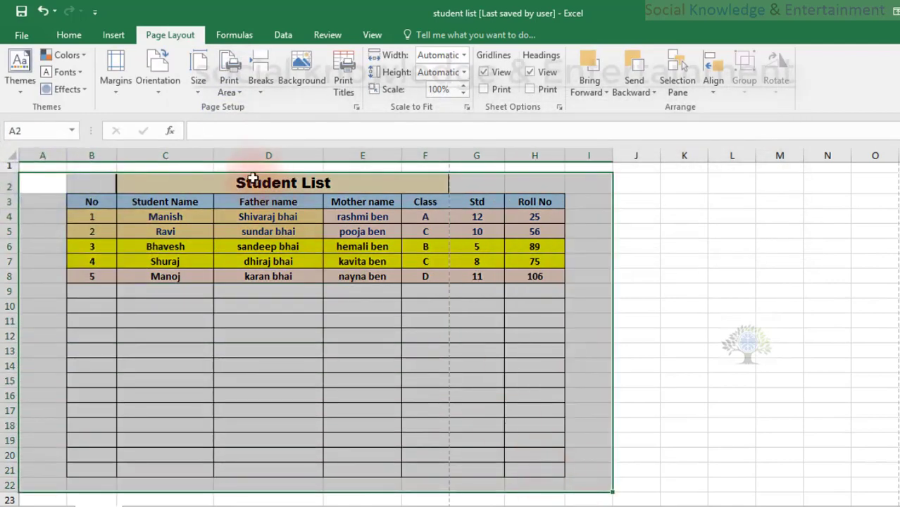
# Set the selected Student List table as the print area
pyautogui.click(225, 95)
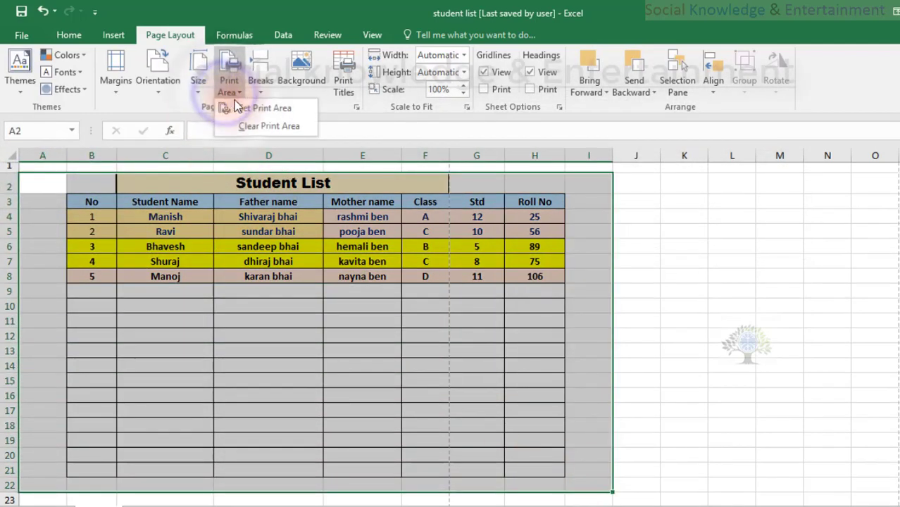
pyautogui.click(248, 108)
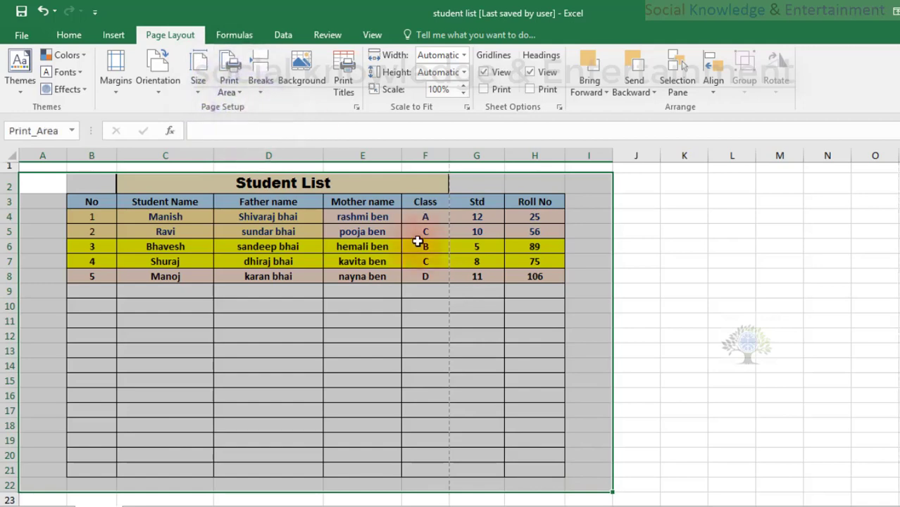
pyautogui.click(197, 94)
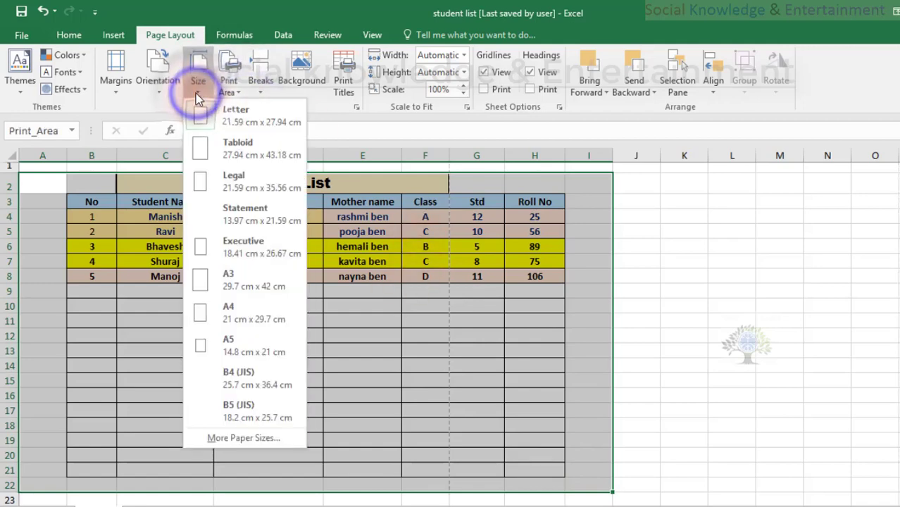
pyautogui.click(224, 90)
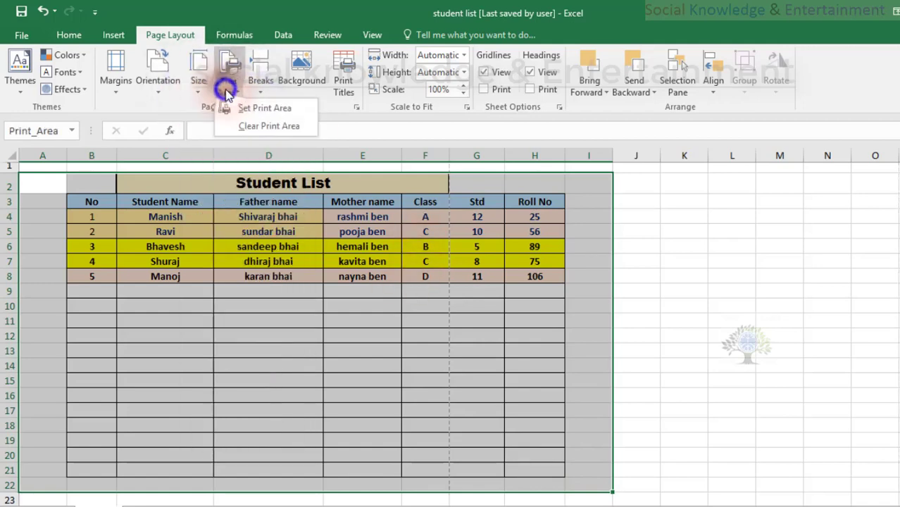
pyautogui.click(343, 320)
# Insert a manual page break above row 7
pyautogui.click(262, 145)
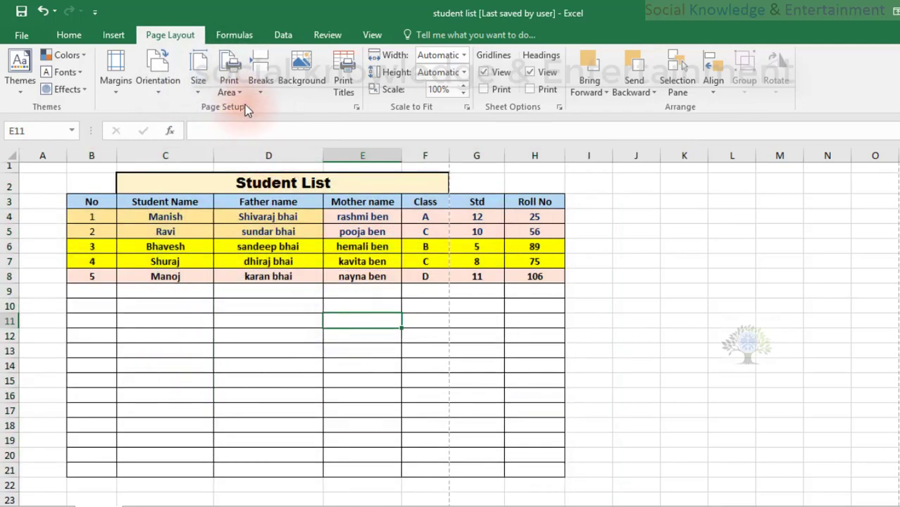
pyautogui.click(252, 86)
pyautogui.click(60, 255)
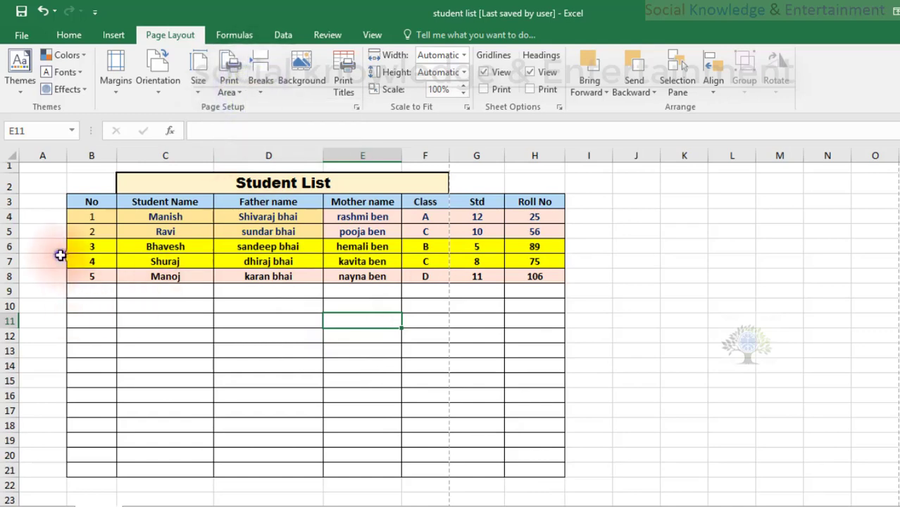
pyautogui.click(60, 255)
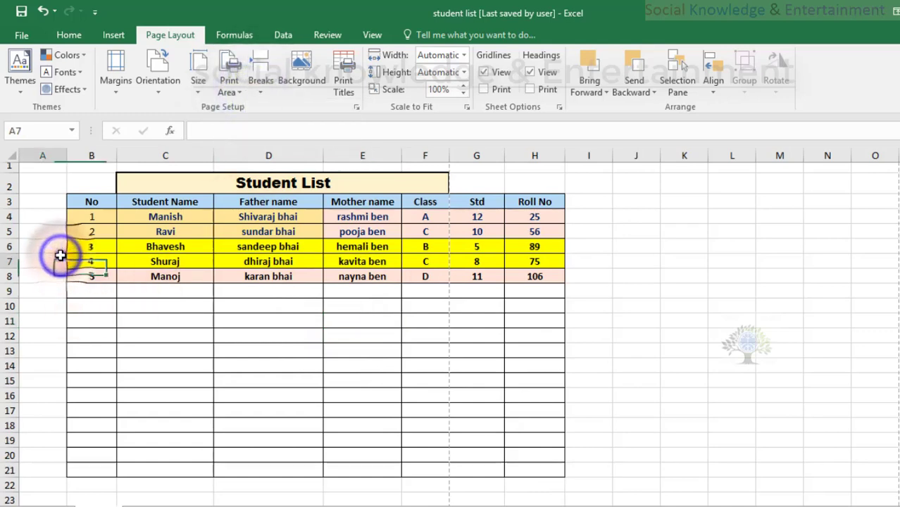
pyautogui.click(259, 70)
pyautogui.click(270, 110)
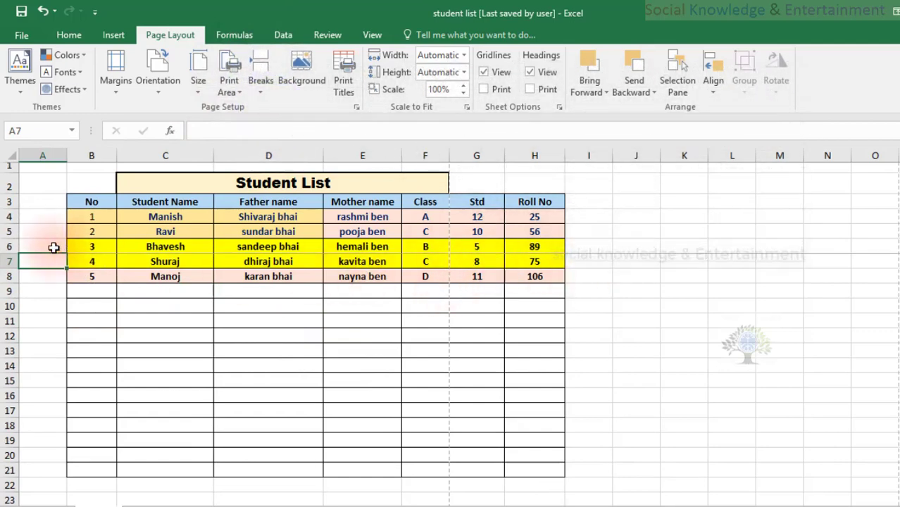
# Remove the page break above row 7 again
pyautogui.click(119, 263)
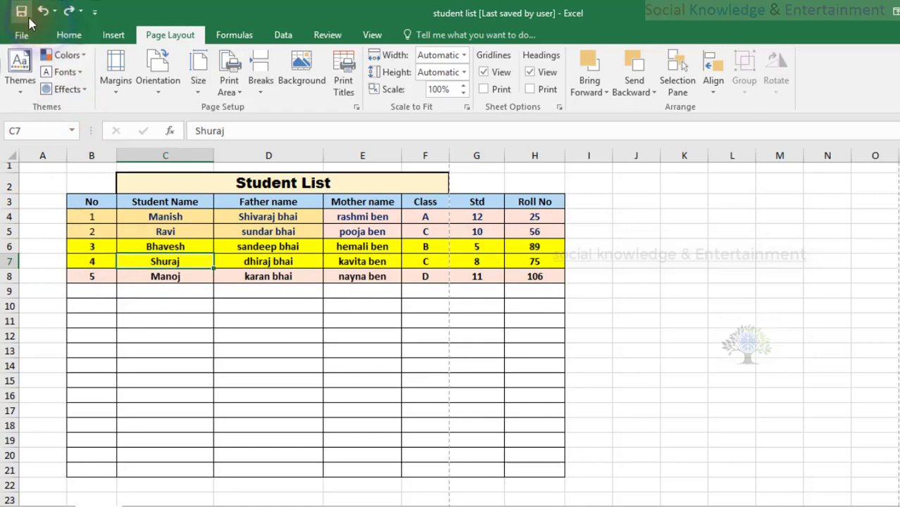
pyautogui.click(262, 88)
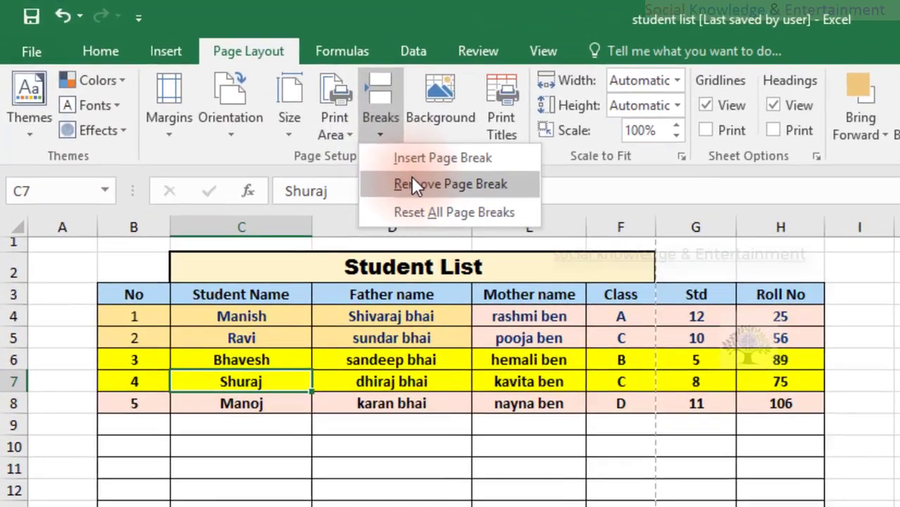
pyautogui.click(277, 125)
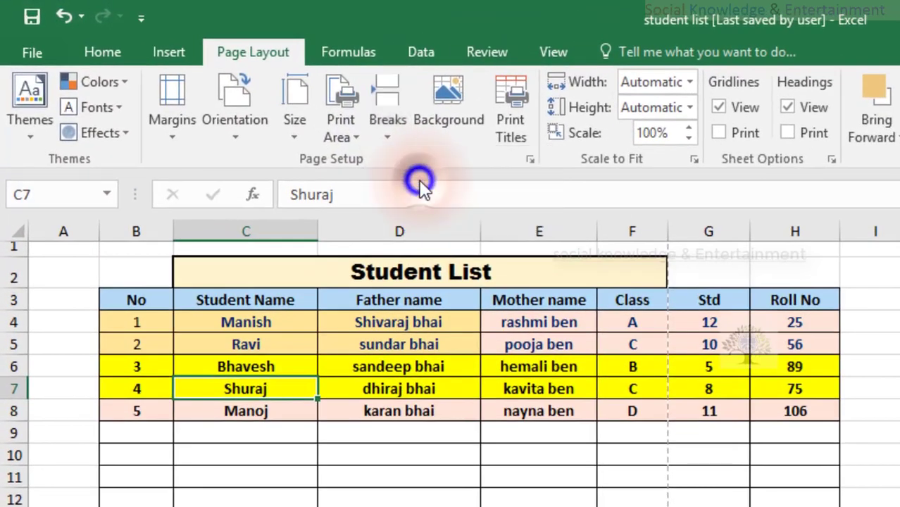
# Set the lion wallpaper from D: > IMAGES > Animal Wallpaper as the sheet background
pyautogui.click(426, 111)
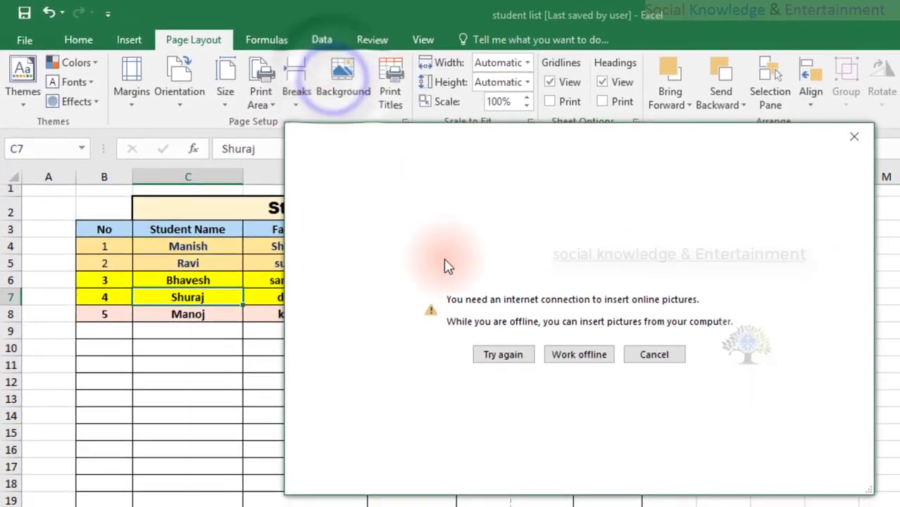
pyautogui.click(560, 356)
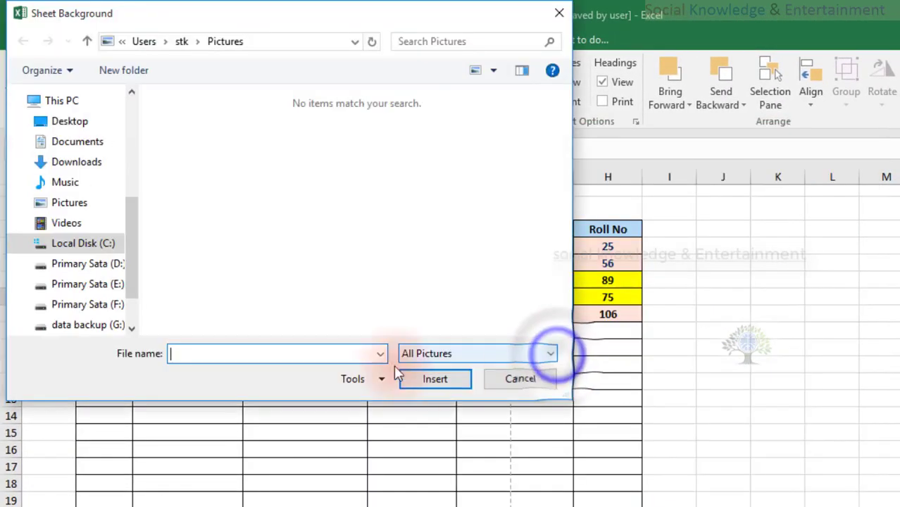
pyautogui.scroll(-2, 126, 173)
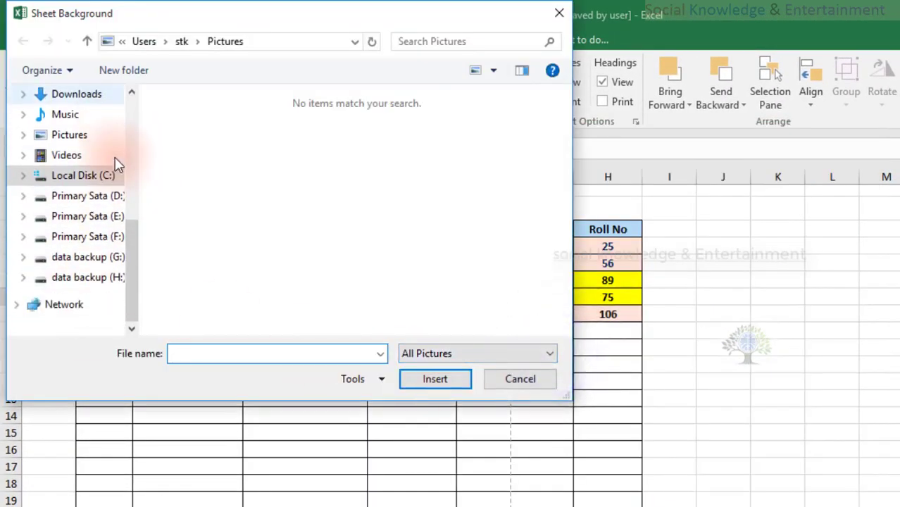
pyautogui.click(95, 196)
pyautogui.scroll(-5, 208, 212)
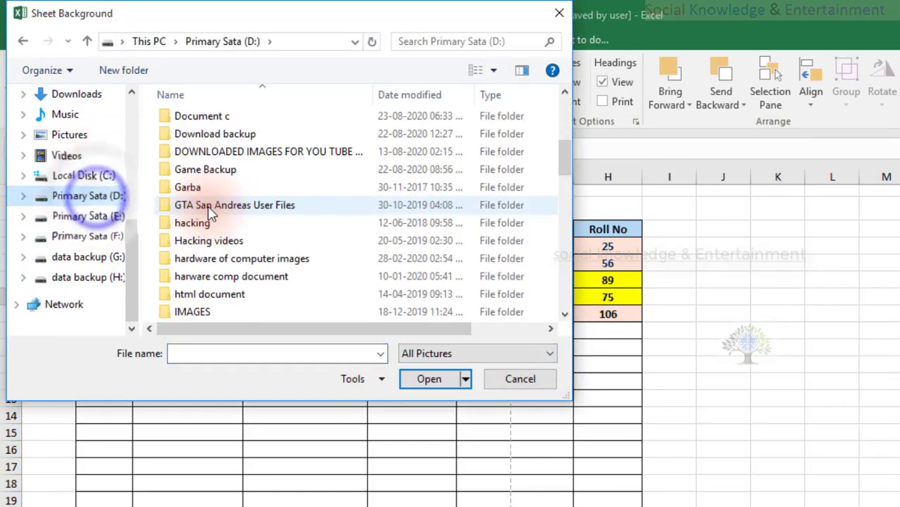
pyautogui.doubleClick(223, 310)
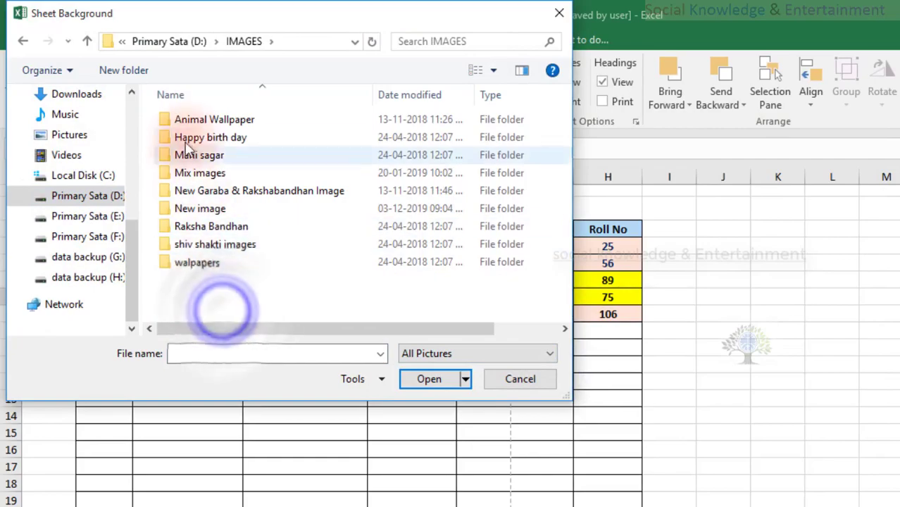
pyautogui.doubleClick(207, 121)
pyautogui.doubleClick(186, 134)
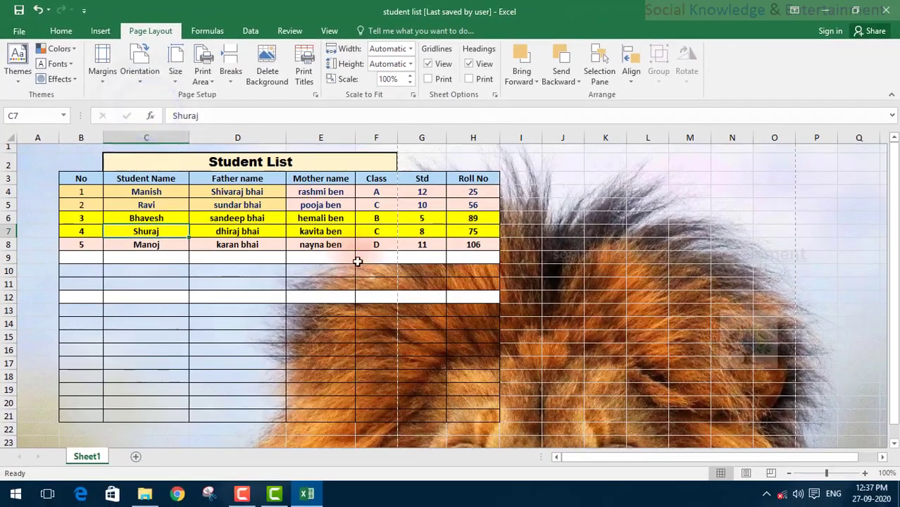
pyautogui.scroll(-6, 351, 277)
pyautogui.scroll(-4, 349, 275)
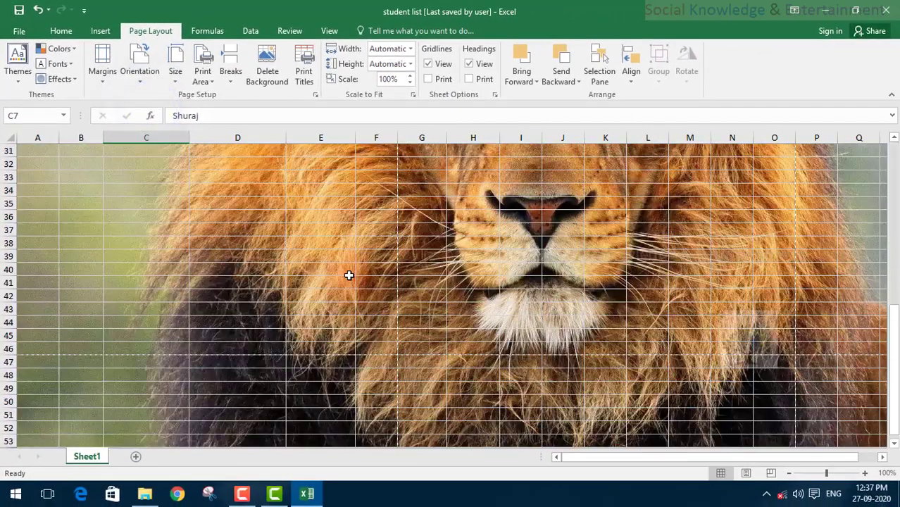
pyautogui.scroll(10, 348, 274)
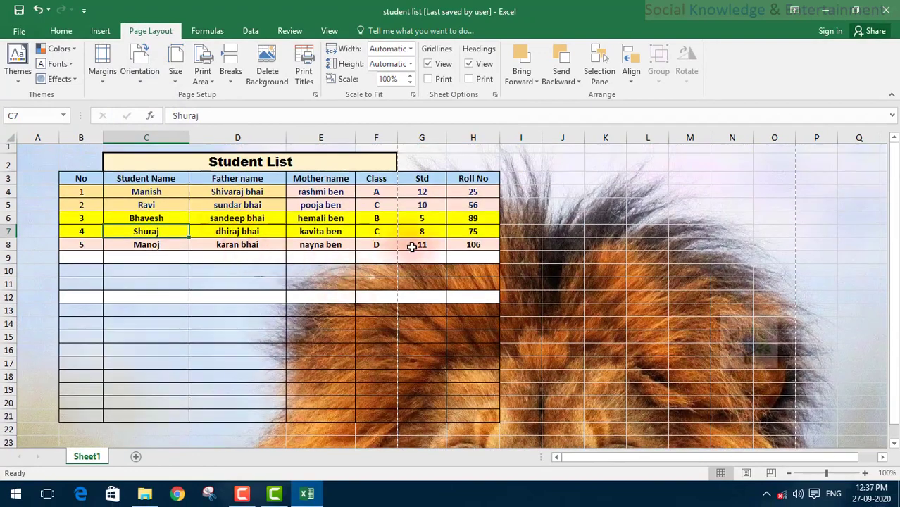
# Select a few cells beside and inside the table to inspect the lion background
pyautogui.click(567, 266)
pyautogui.moveTo(557, 310); pyautogui.dragTo(708, 419)
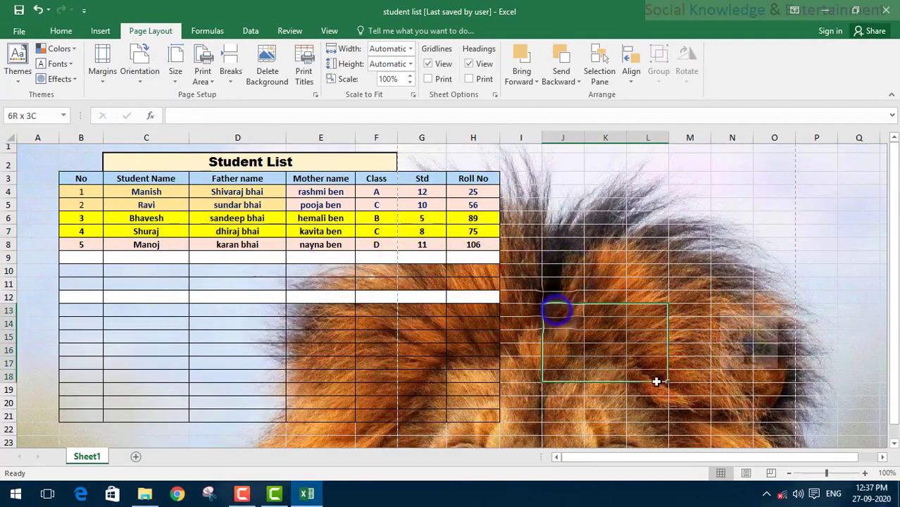
pyautogui.click(556, 258)
pyautogui.click(416, 321)
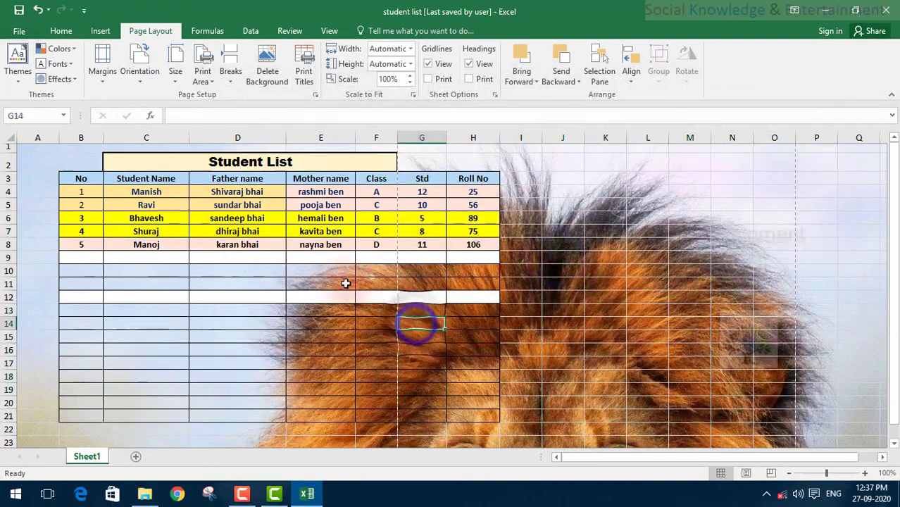
pyautogui.click(345, 283)
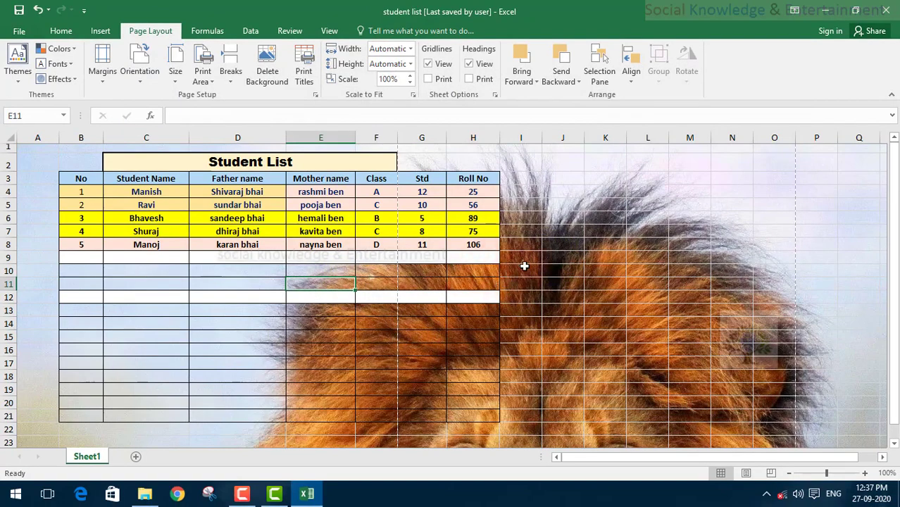
pyautogui.scroll(-5, 571, 336)
pyautogui.scroll(4, 571, 336)
pyautogui.scroll(1, 570, 336)
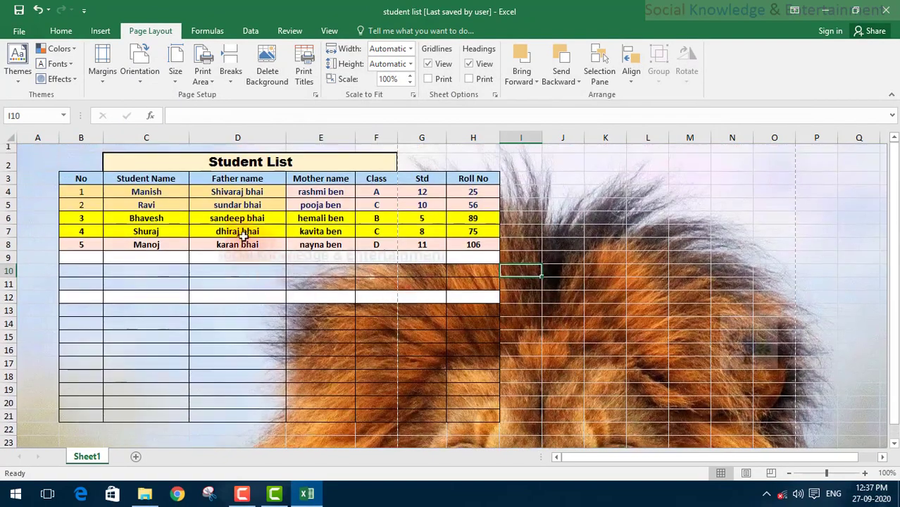
# Undo the lion background and apply the snake wallpaper as the sheet background instead
pyautogui.click(36, 10)
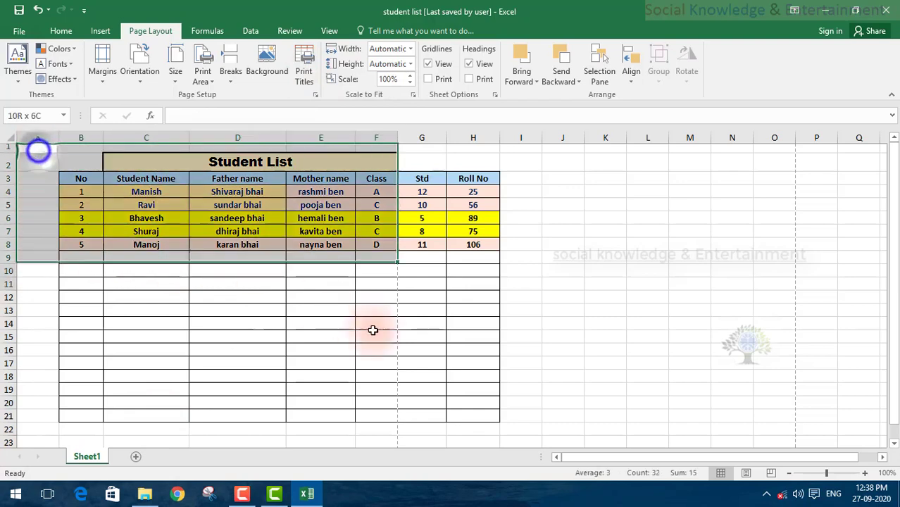
pyautogui.moveTo(38, 151); pyautogui.dragTo(573, 440)
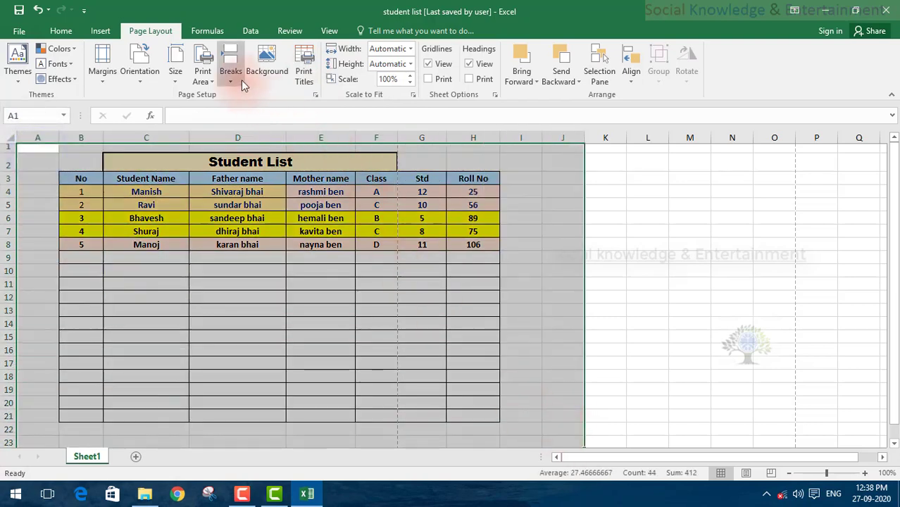
pyautogui.click(261, 73)
pyautogui.click(454, 277)
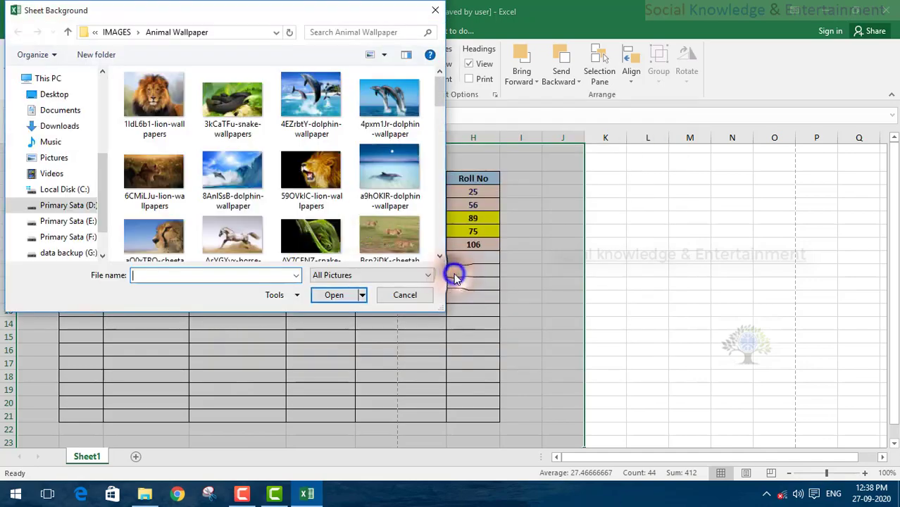
pyautogui.click(232, 99)
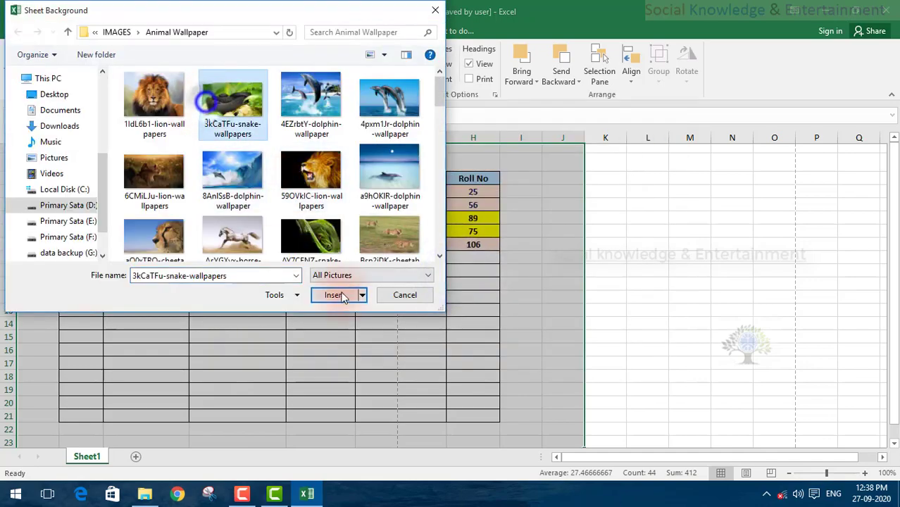
pyautogui.click(336, 295)
# Undo the snake background so the sheet is plain, then select cell D4
pyautogui.scroll(-7, 387, 348)
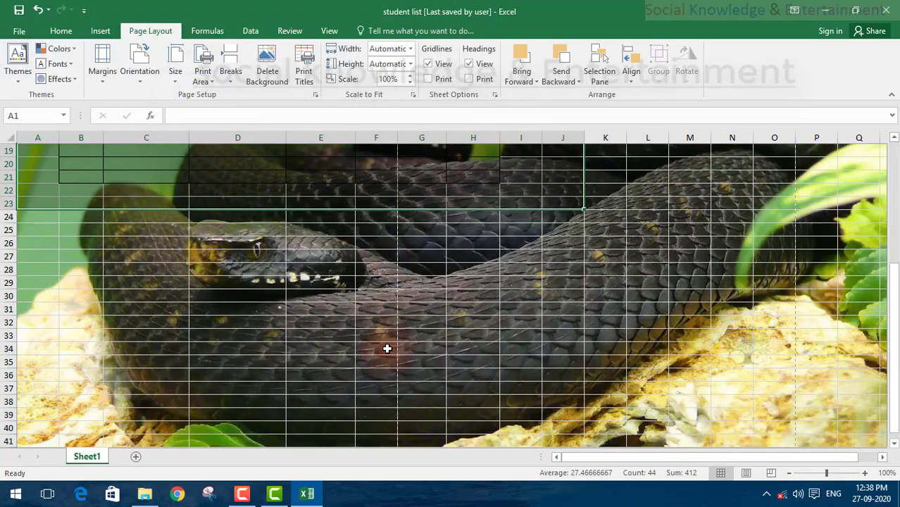
pyautogui.scroll(7, 387, 348)
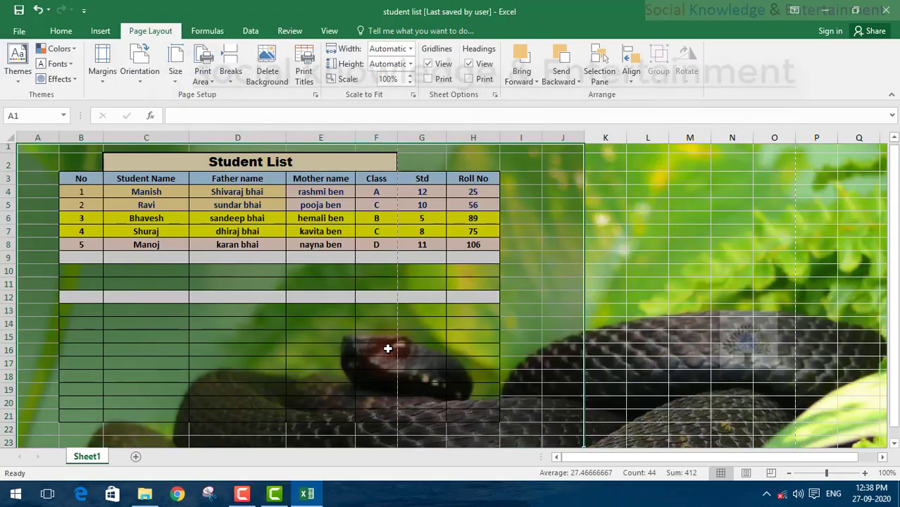
pyautogui.click(38, 10)
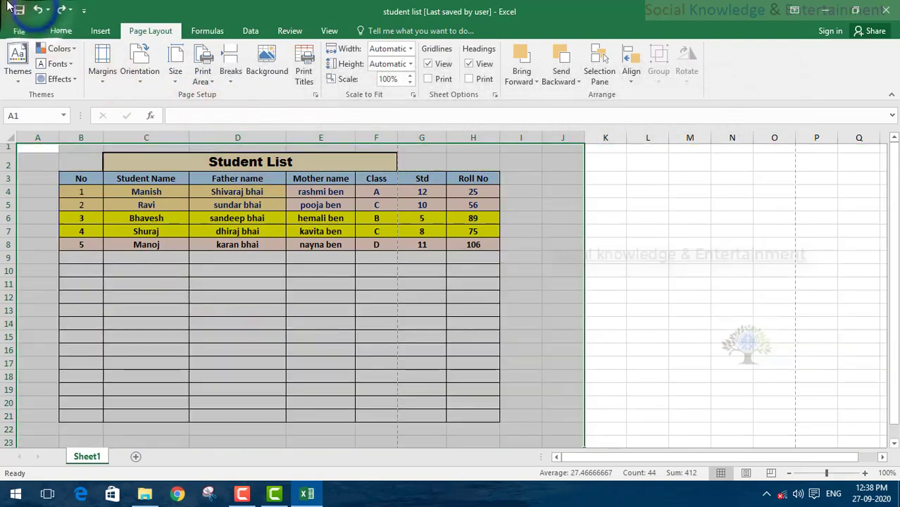
pyautogui.click(261, 195)
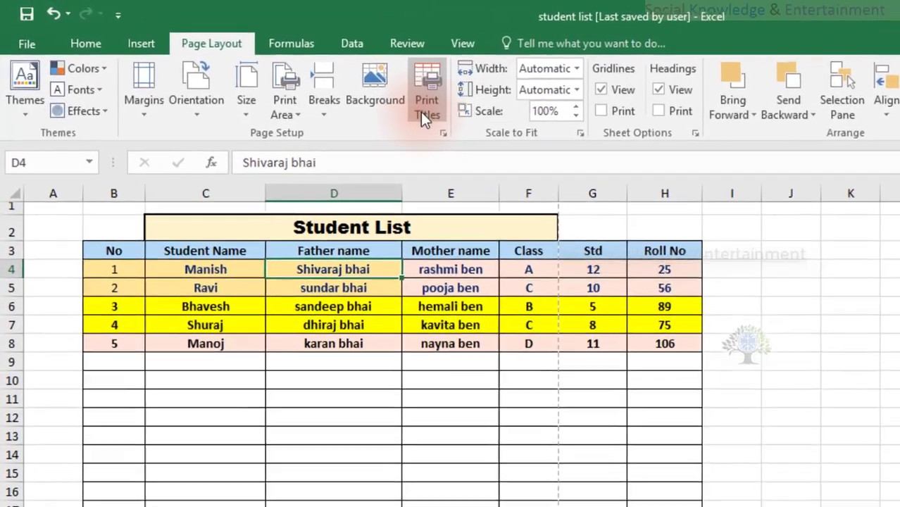
pyautogui.click(304, 74)
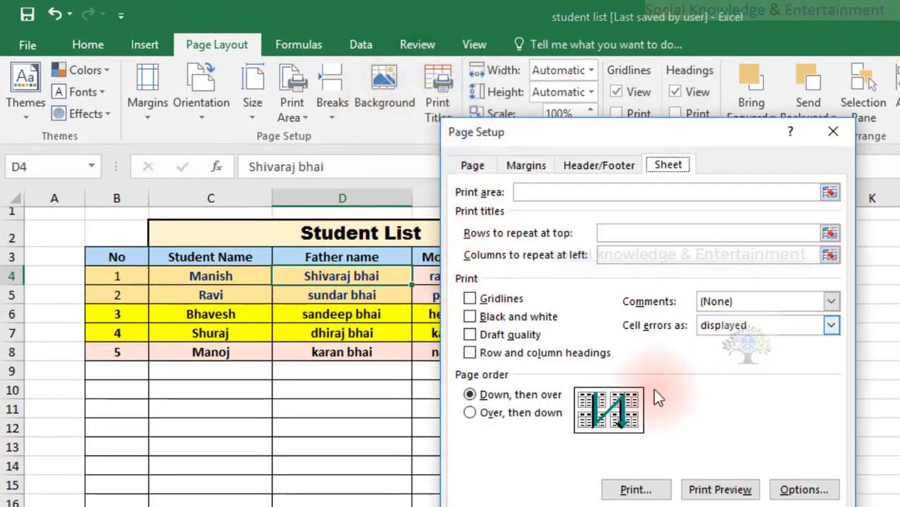
pyautogui.press('Return')
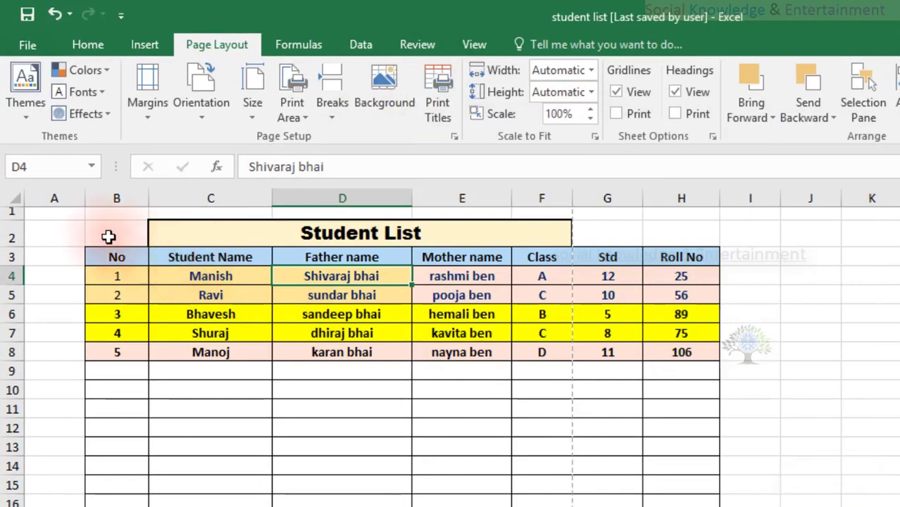
pyautogui.moveTo(70, 222); pyautogui.dragTo(682, 504)
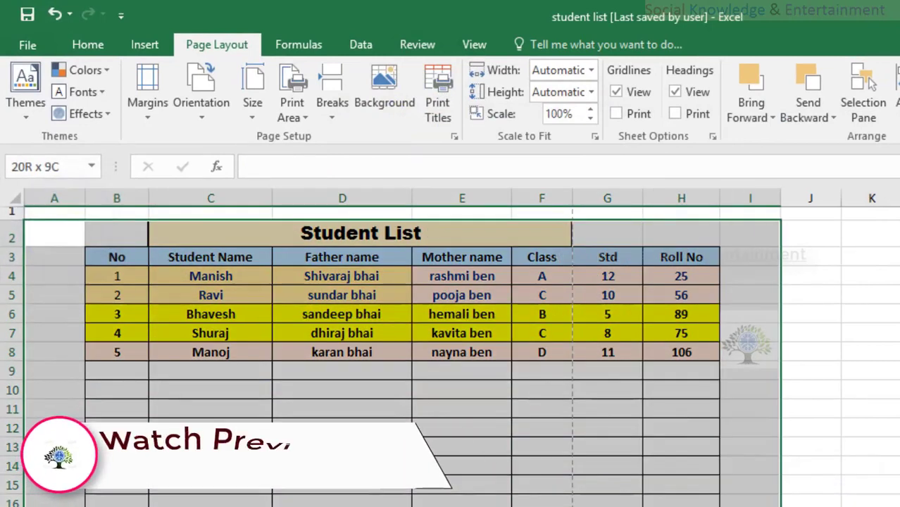
pyautogui.click(432, 103)
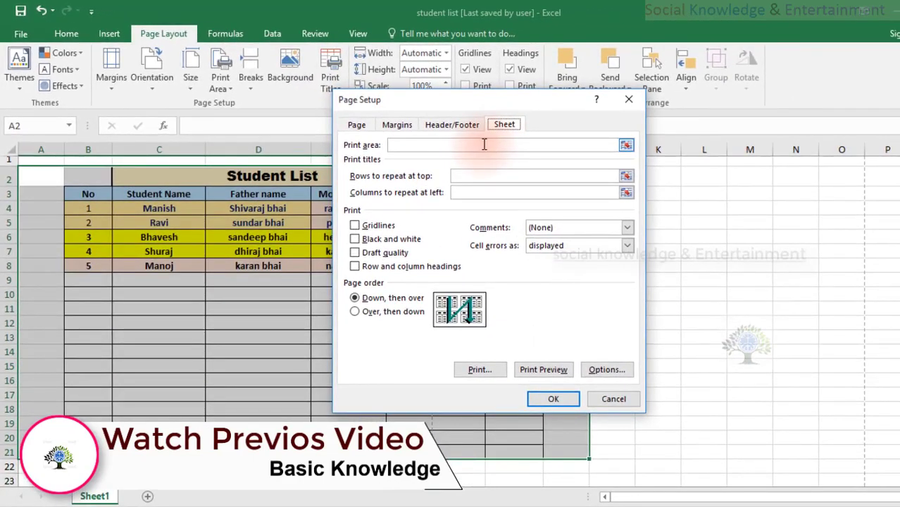
pyautogui.click(630, 145)
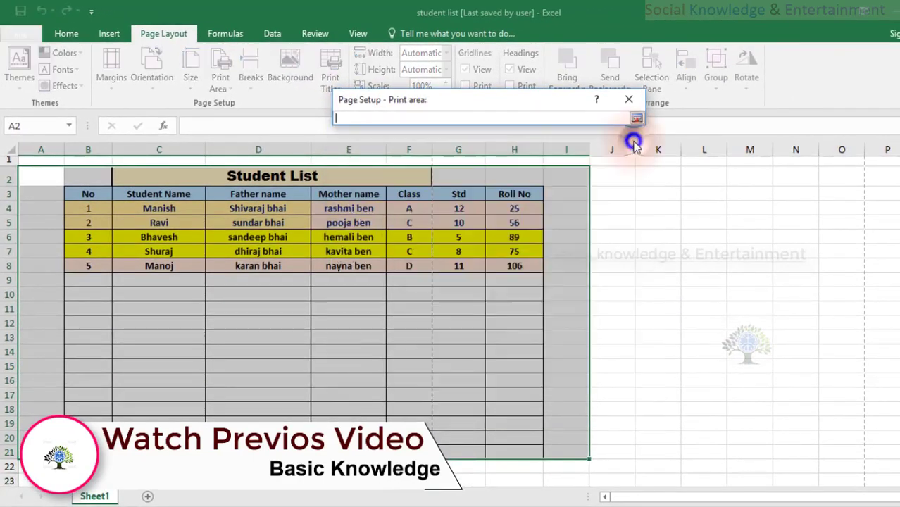
pyautogui.click(635, 116)
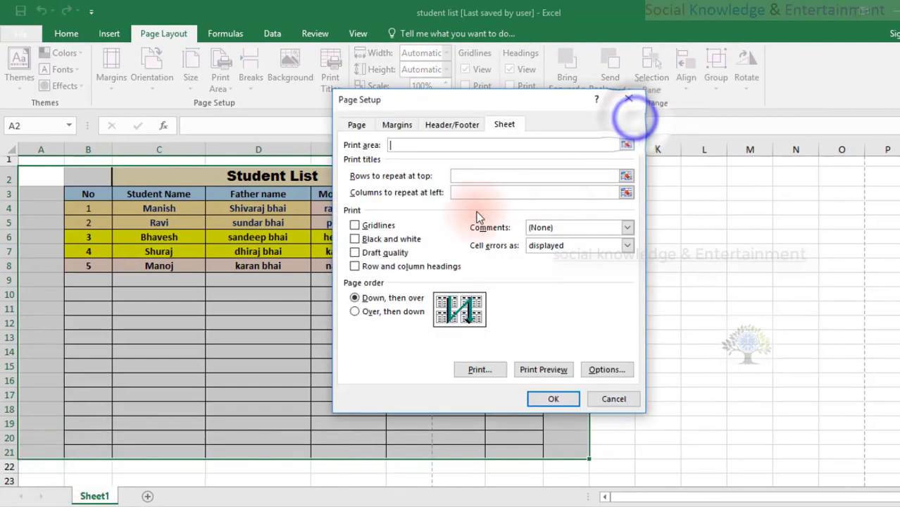
pyautogui.click(477, 177)
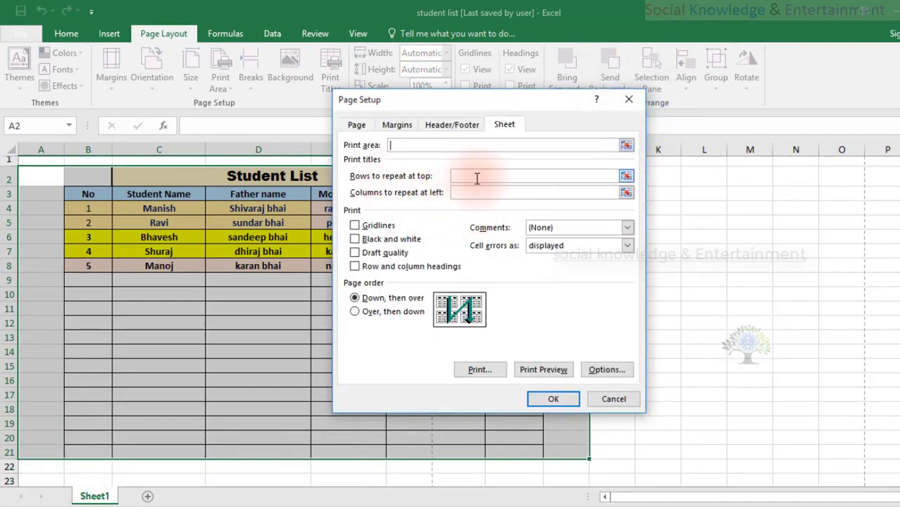
pyautogui.click(365, 125)
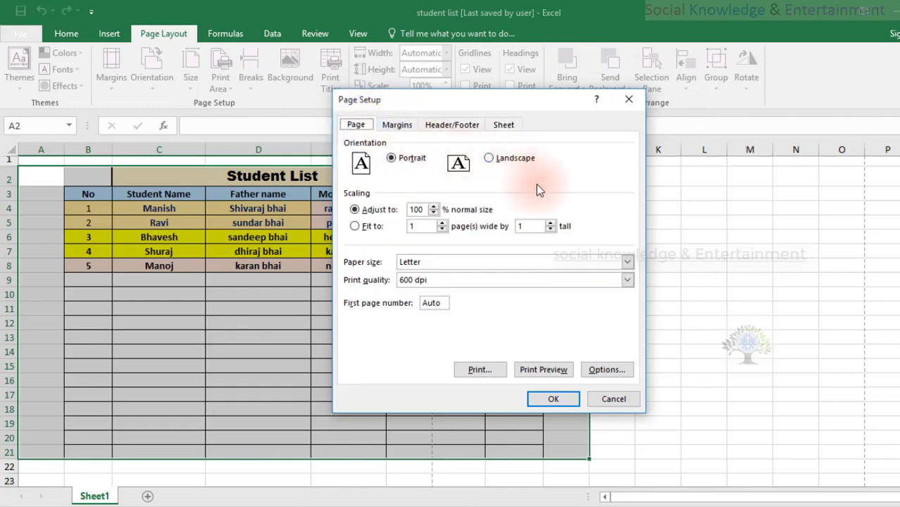
pyautogui.click(396, 125)
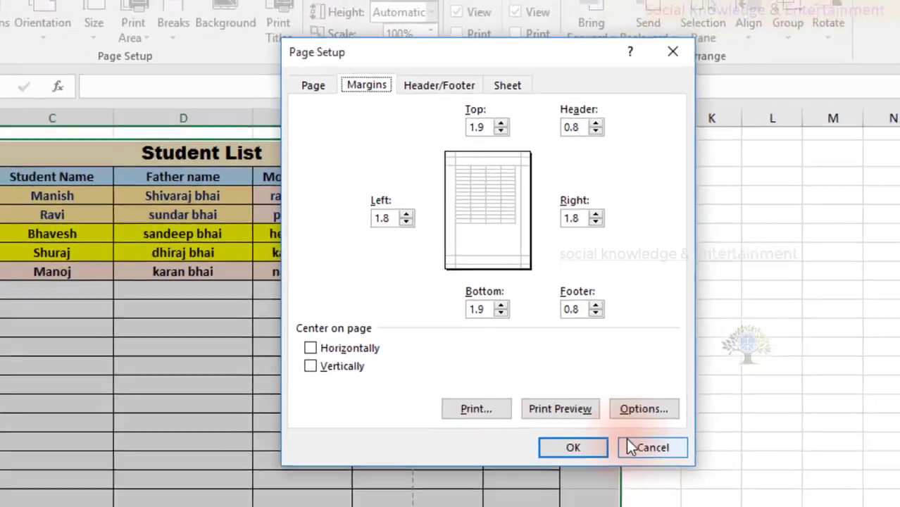
pyautogui.click(677, 495)
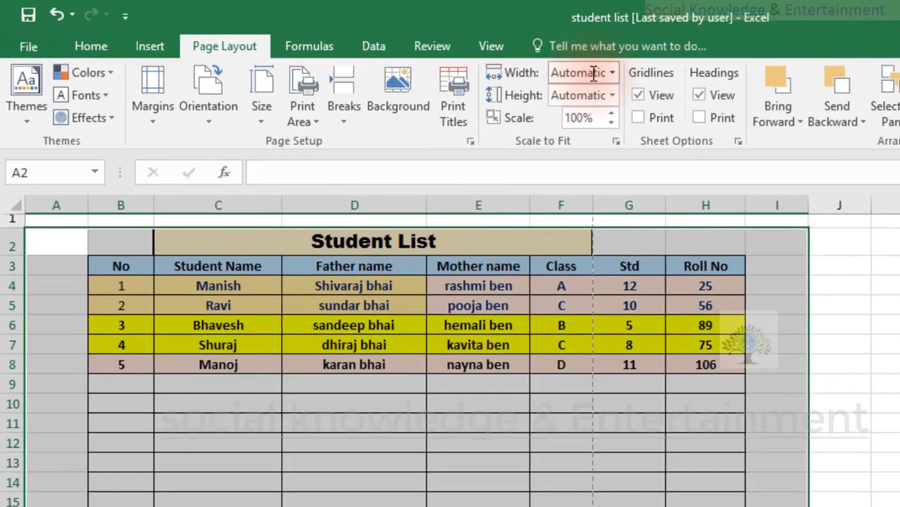
pyautogui.click(527, 62)
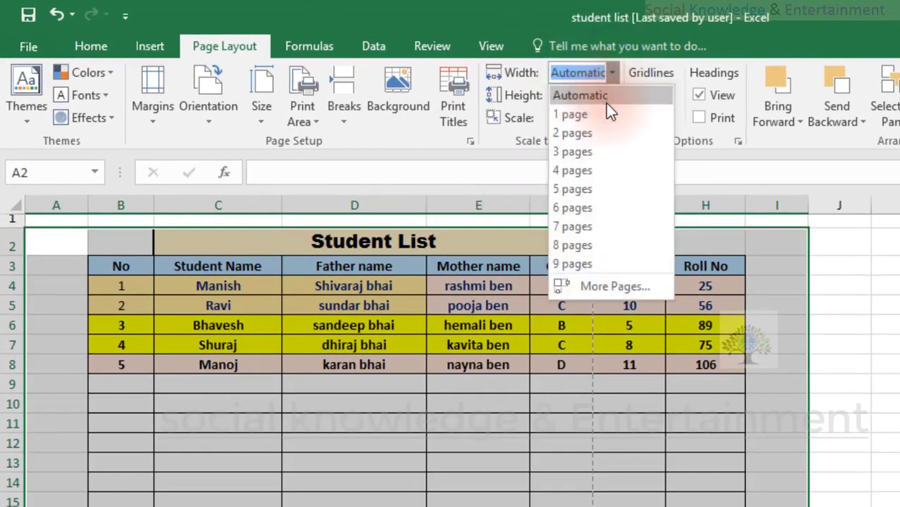
pyautogui.click(625, 209)
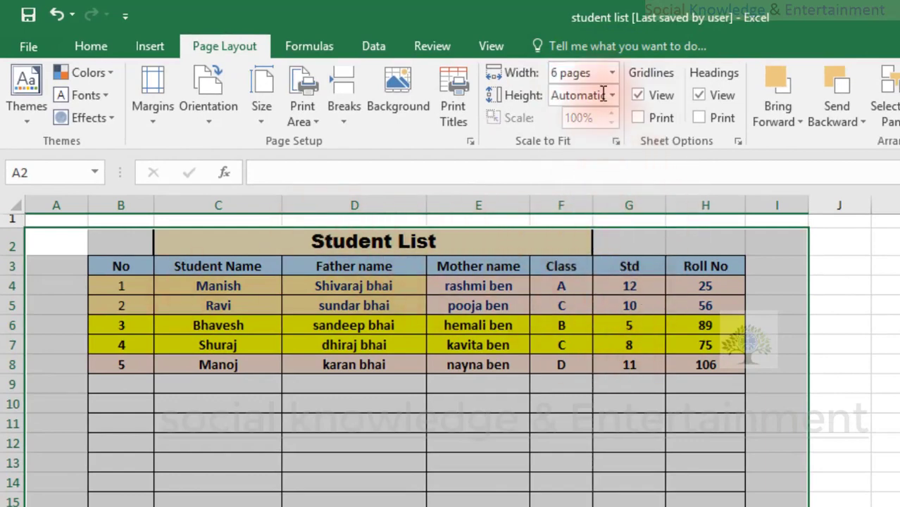
pyautogui.click(613, 74)
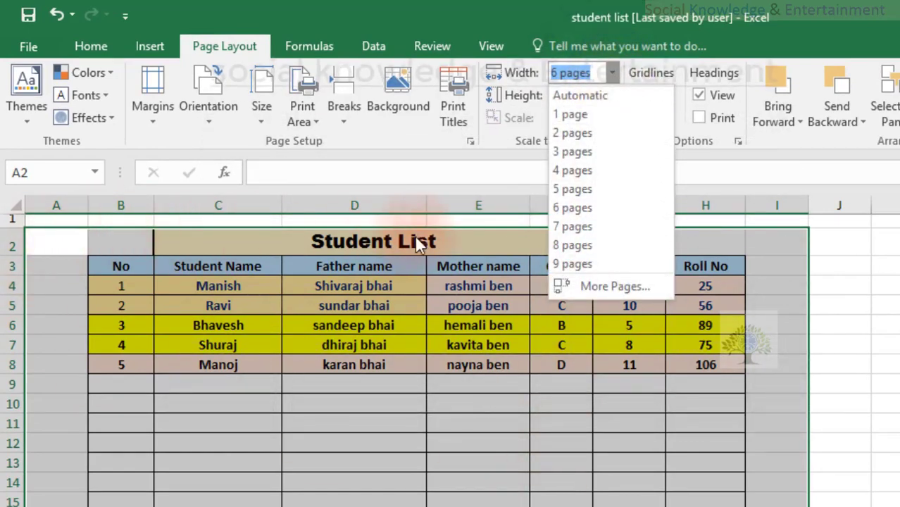
pyautogui.click(872, 334)
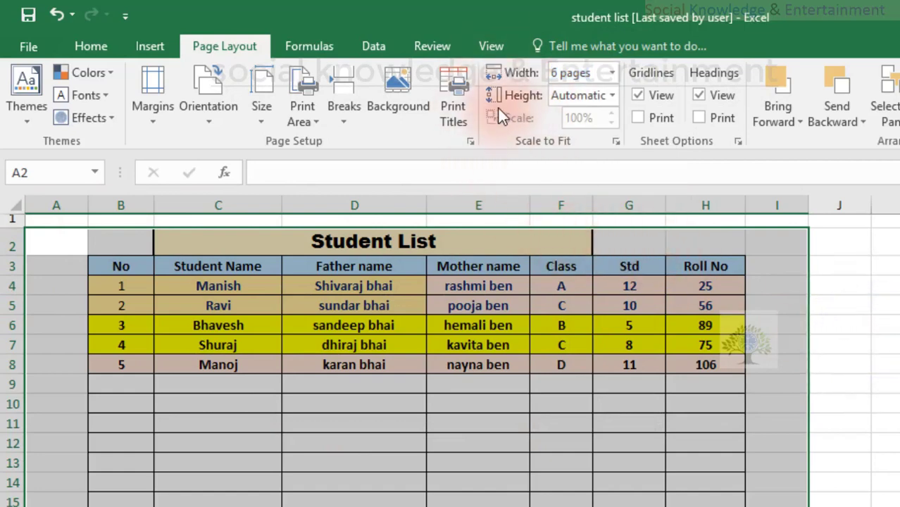
pyautogui.click(613, 73)
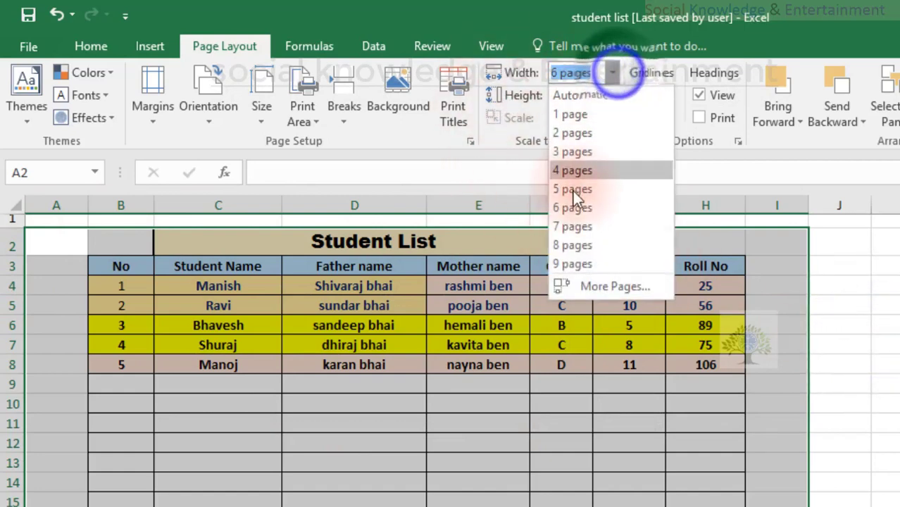
pyautogui.click(597, 256)
pyautogui.click(679, 248)
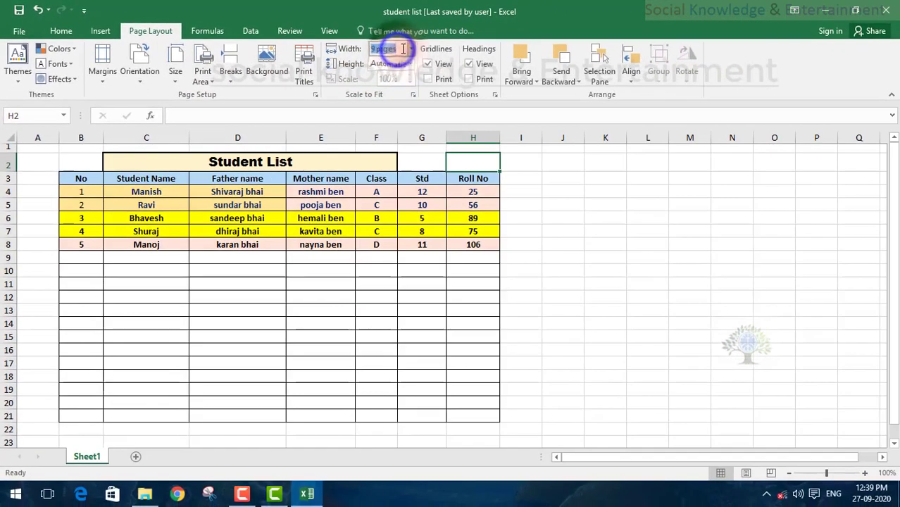
pyautogui.click(410, 48)
pyautogui.click(394, 64)
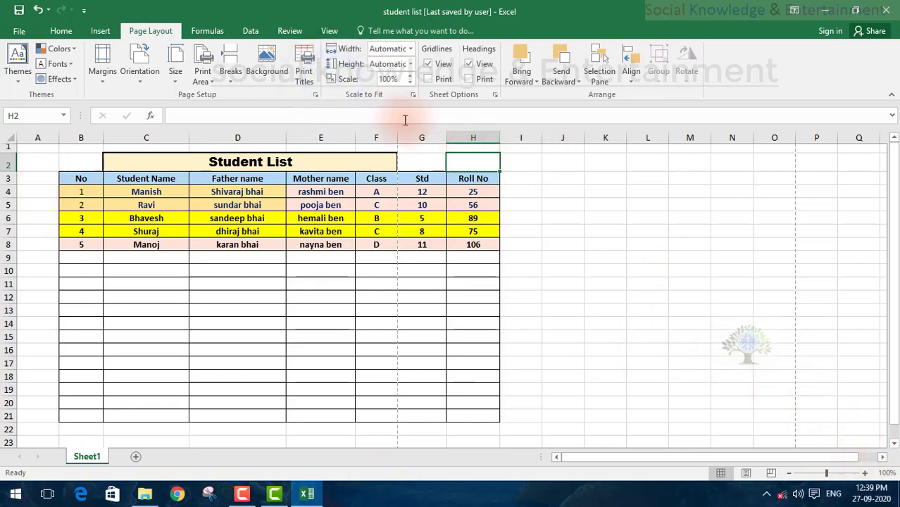
# Raise the print scale several steps, then lower it back to 100%
pyautogui.click(412, 79)
pyautogui.click(409, 76)
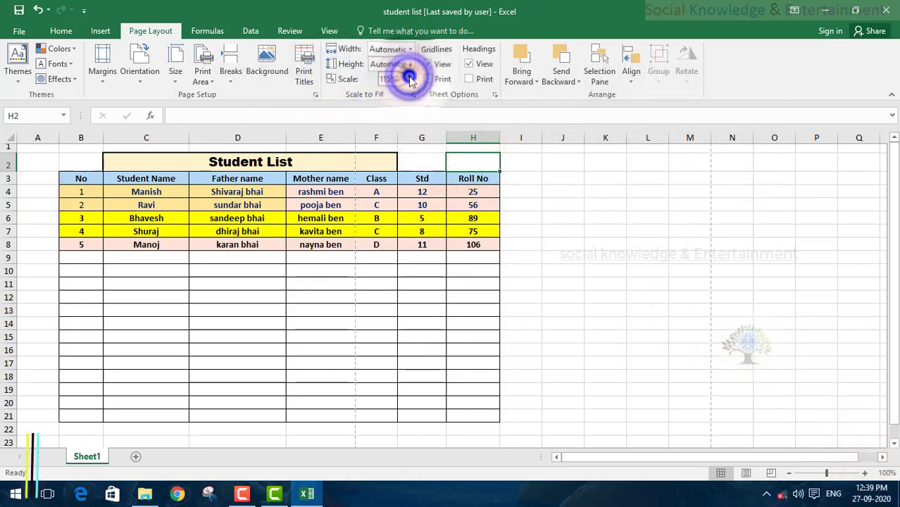
pyautogui.click(409, 75)
pyautogui.click(409, 75)
pyautogui.click(410, 75)
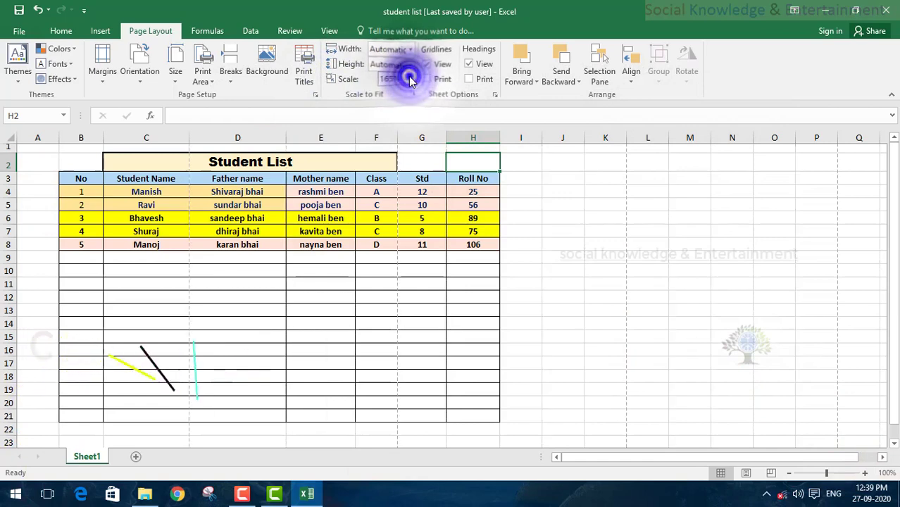
pyautogui.click(409, 75)
pyautogui.click(409, 76)
pyautogui.click(409, 75)
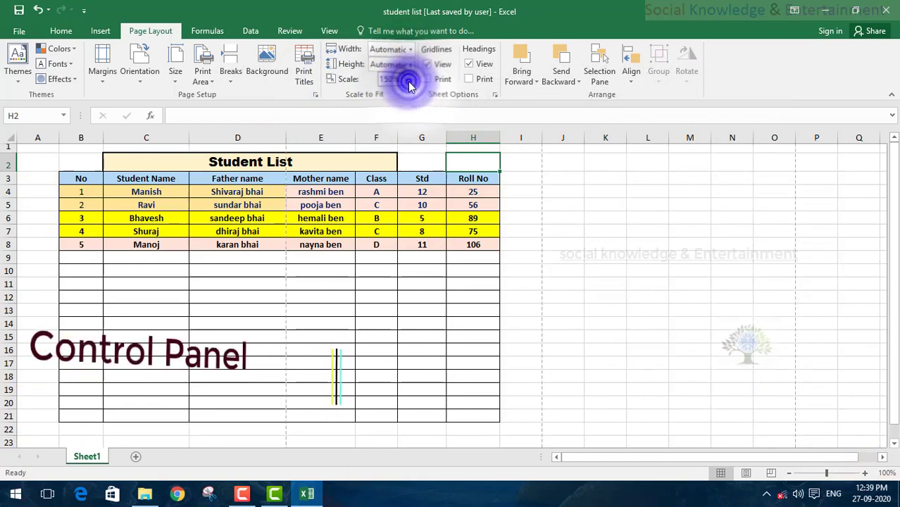
pyautogui.click(410, 81)
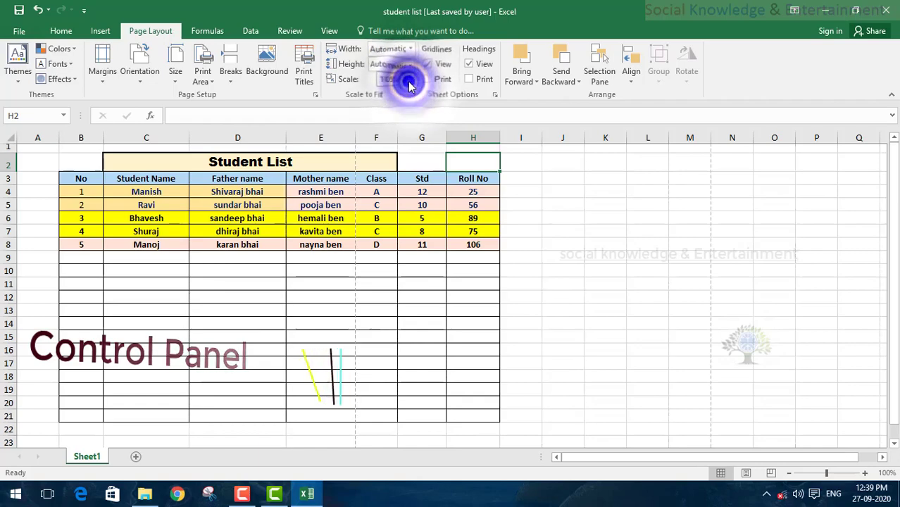
pyautogui.click(410, 82)
pyautogui.click(410, 82)
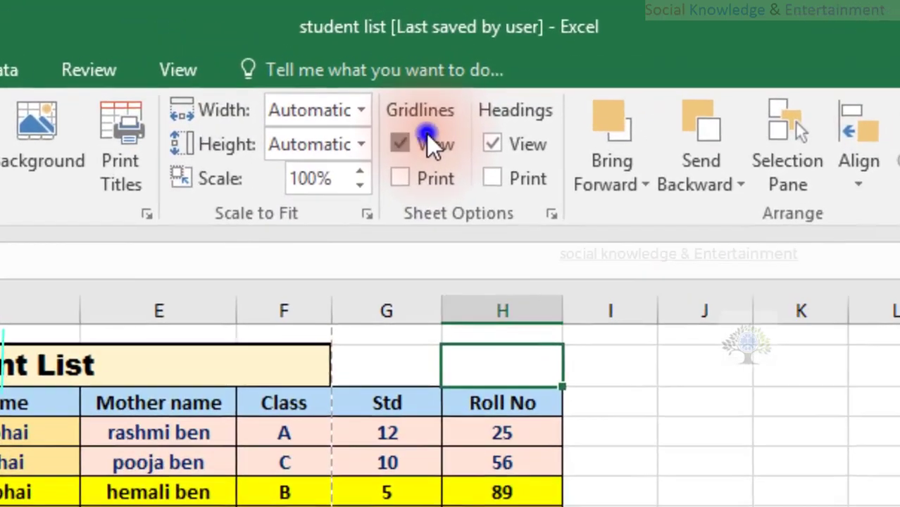
# Toggle gridlines and headings printing on and off, leaving neither printed
pyautogui.click(441, 63)
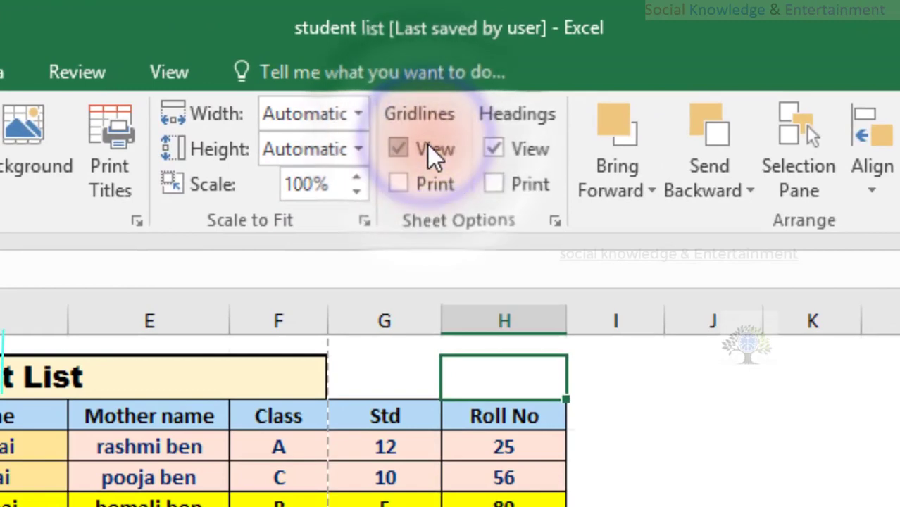
pyautogui.click(417, 201)
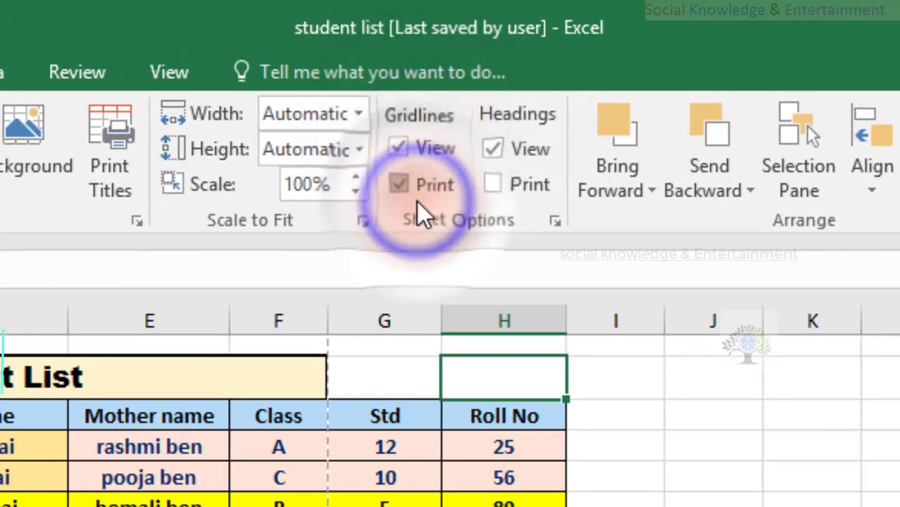
pyautogui.click(421, 194)
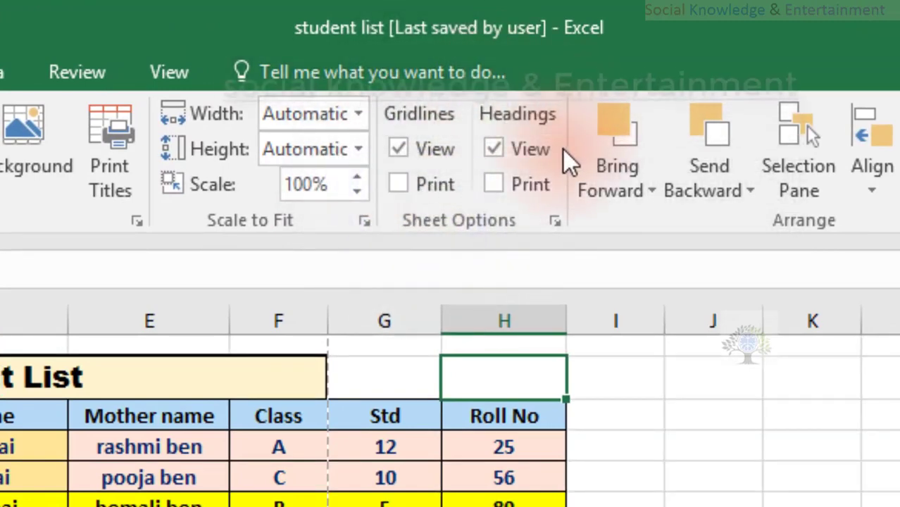
pyautogui.click(493, 185)
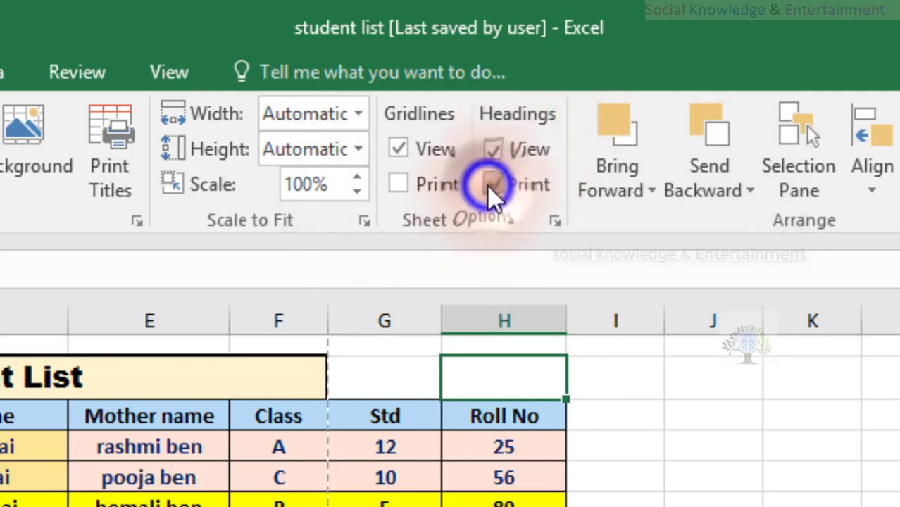
pyautogui.click(494, 184)
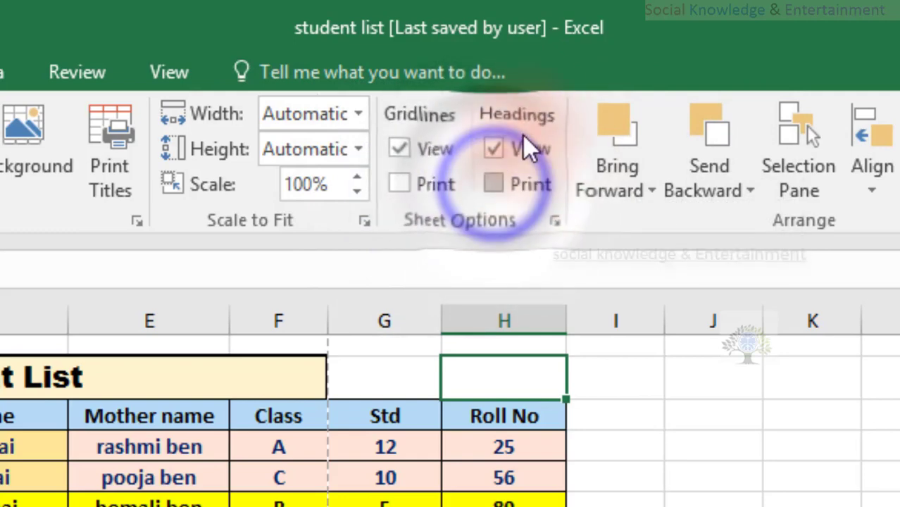
# Try the Bring Forward options, then select an empty cell beside the table
pyautogui.click(627, 191)
pyautogui.click(618, 210)
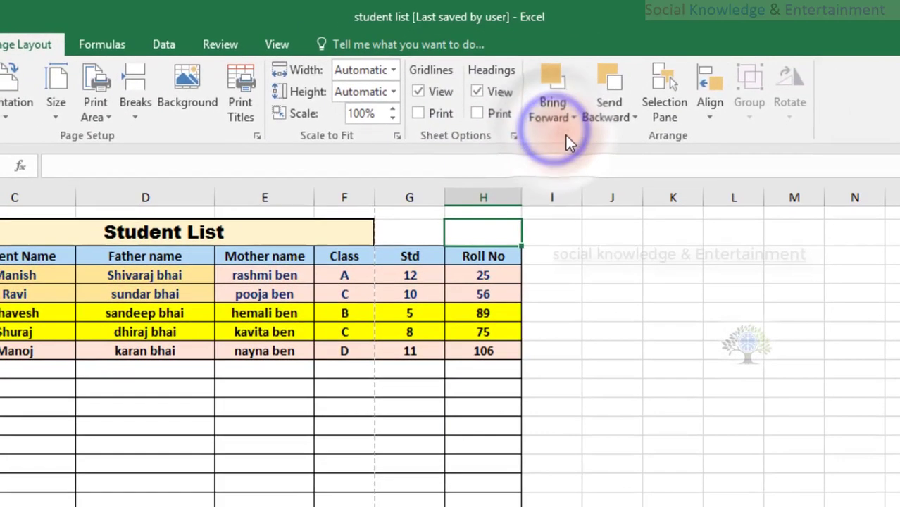
pyautogui.click(548, 82)
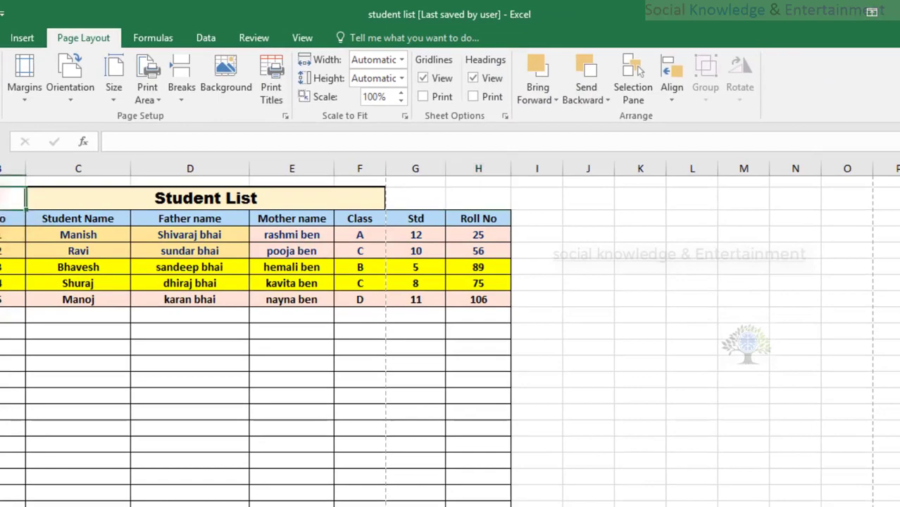
pyautogui.click(545, 360)
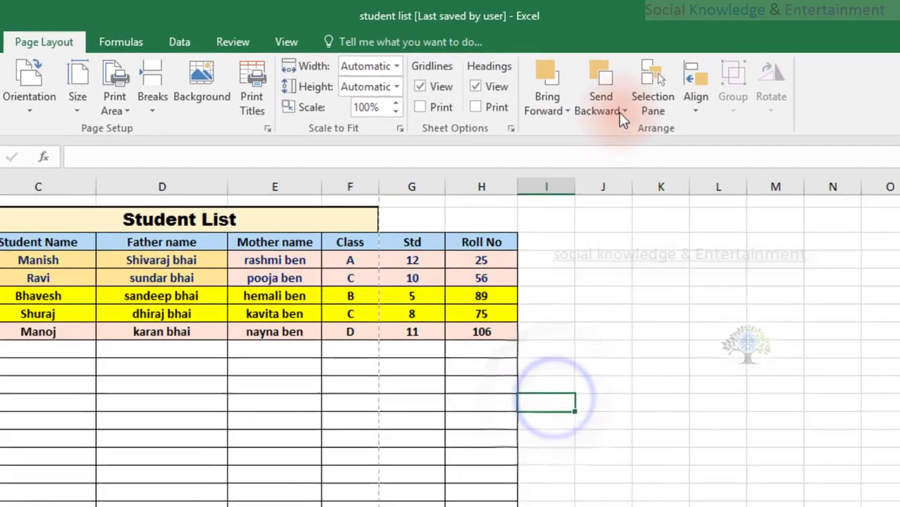
# Look at the Send Backward options and the Selection Pane, then close the pane
pyautogui.click(586, 100)
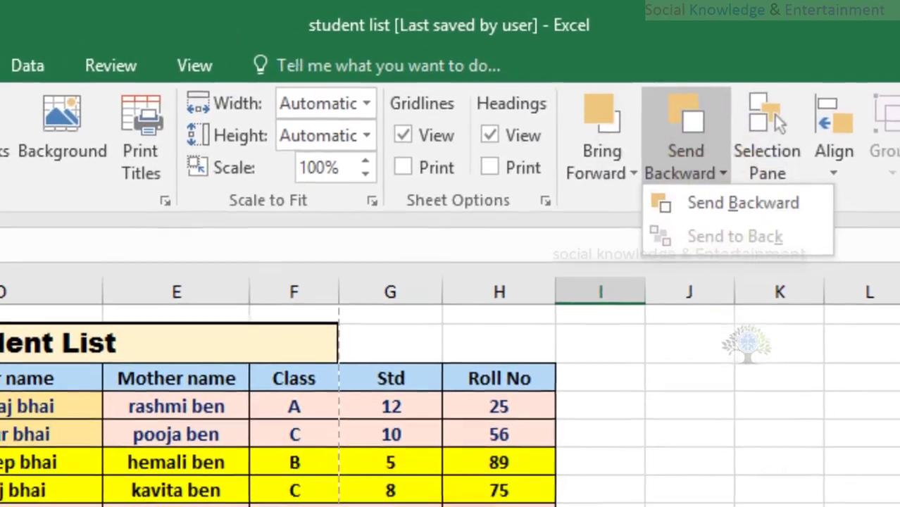
pyautogui.click(724, 206)
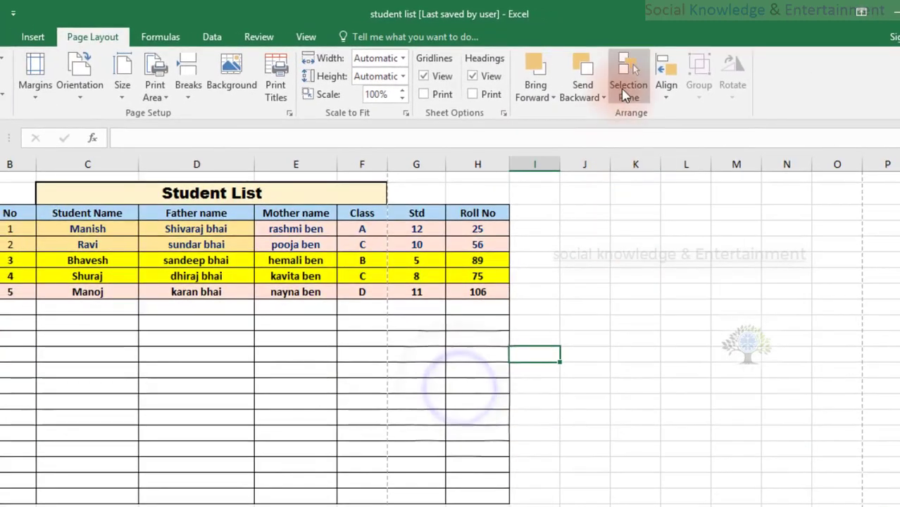
pyautogui.click(625, 93)
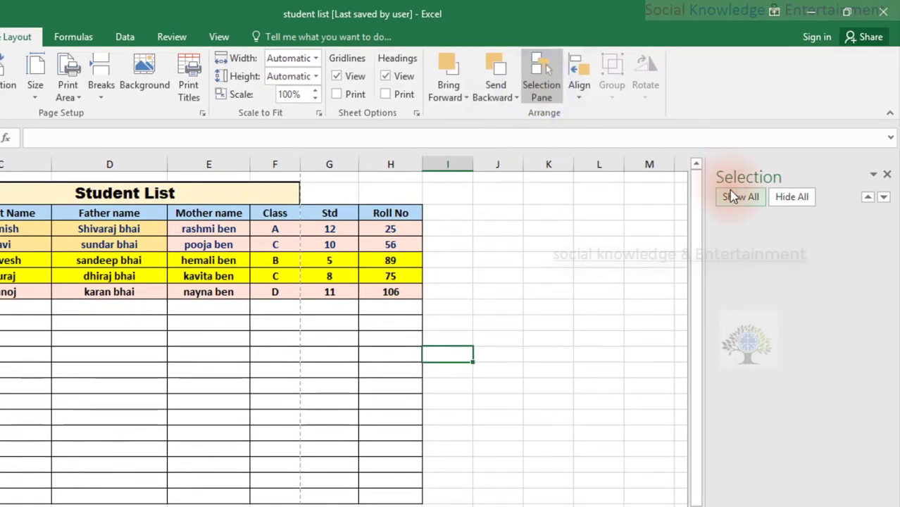
pyautogui.click(806, 196)
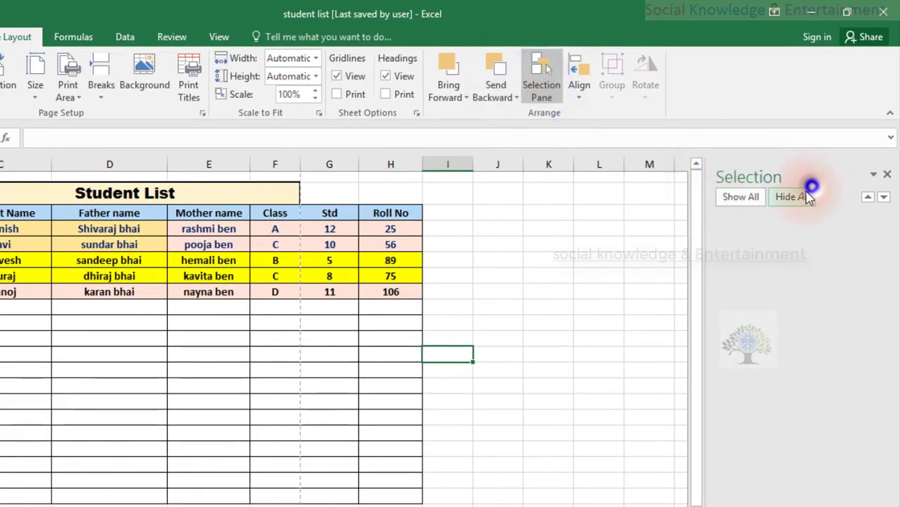
pyautogui.click(887, 177)
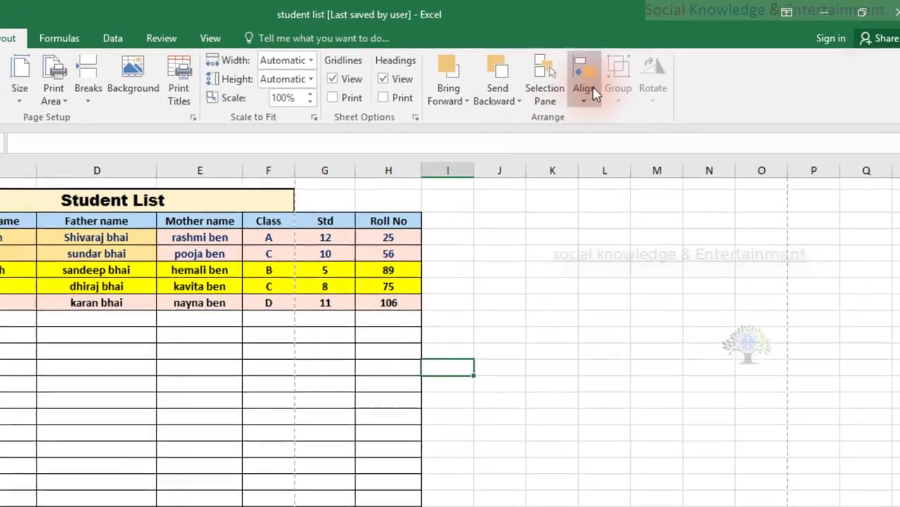
# Select the whole sheet, toggle Align > Snap to Grid, then select cell J8
pyautogui.click(579, 79)
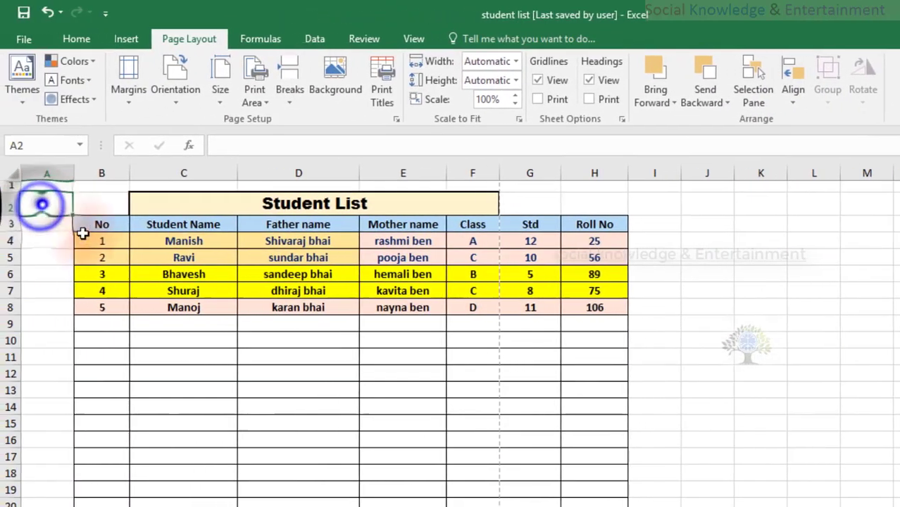
pyautogui.click(10, 174)
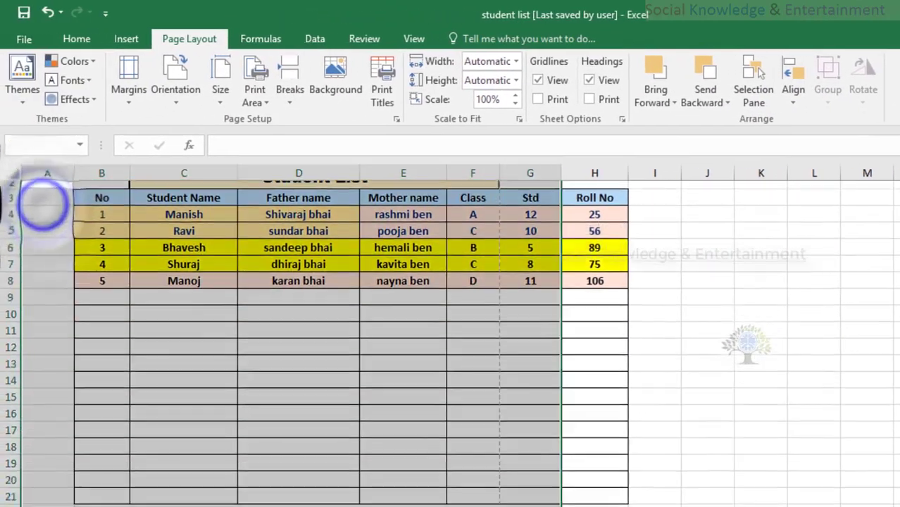
pyautogui.scroll(2, 683, 497)
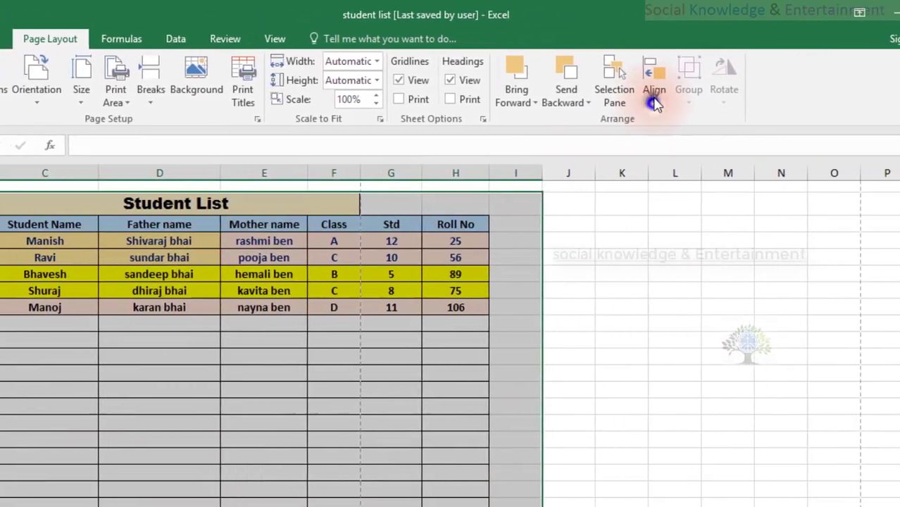
pyautogui.click(650, 99)
pyautogui.click(687, 283)
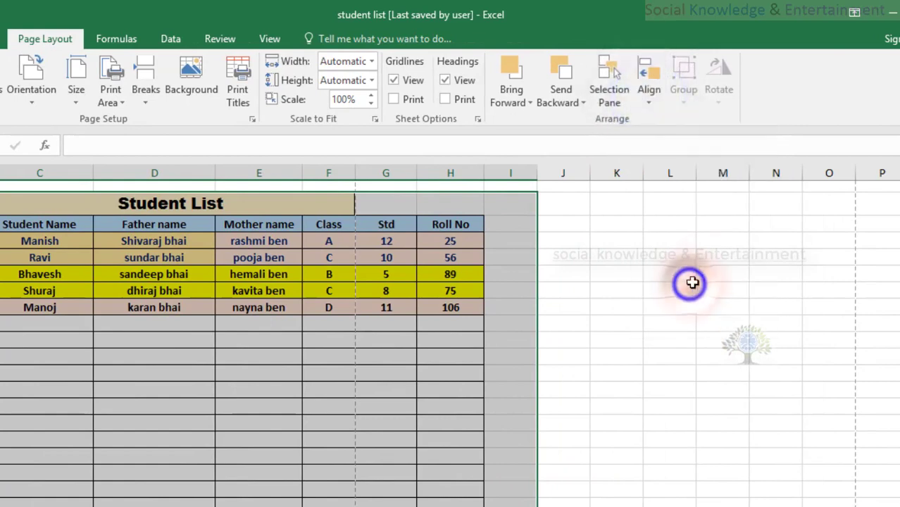
pyautogui.click(571, 302)
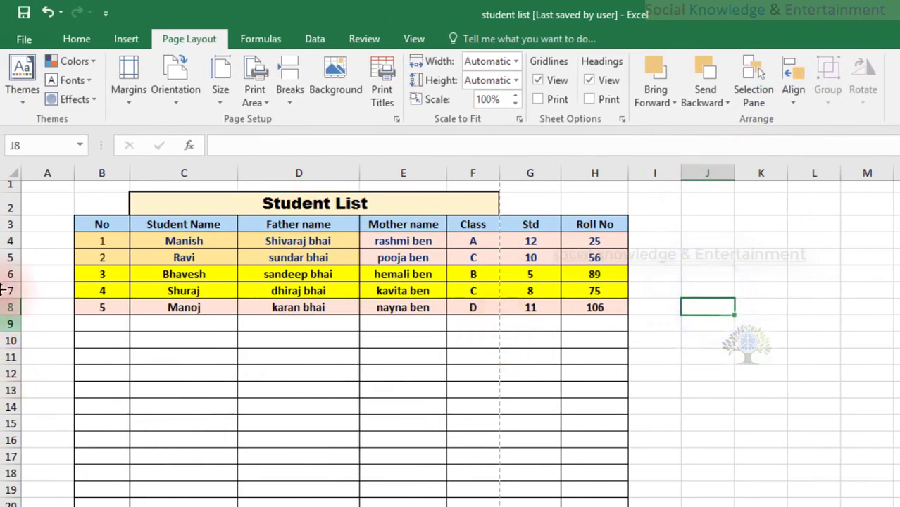
# On Formulas, view Recently Used, scroll through Math & Trig, then check the further function categories
pyautogui.click(248, 40)
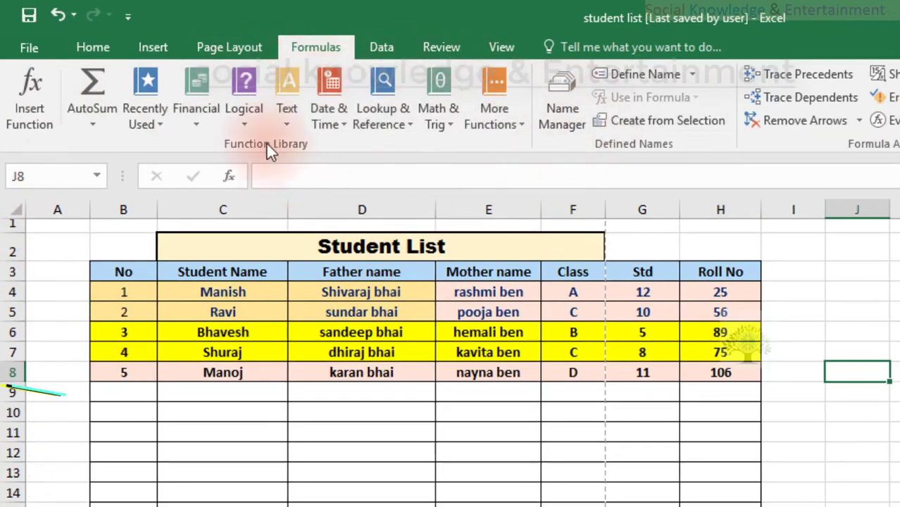
pyautogui.click(158, 131)
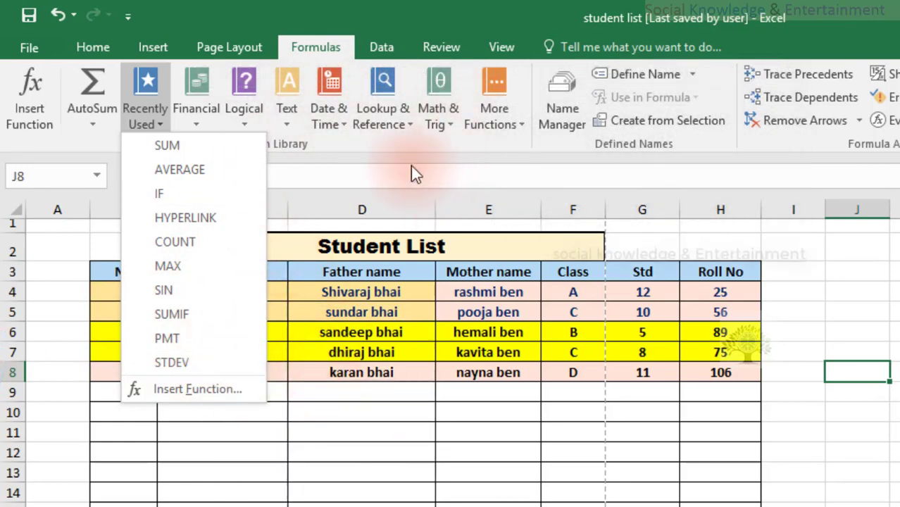
pyautogui.click(441, 113)
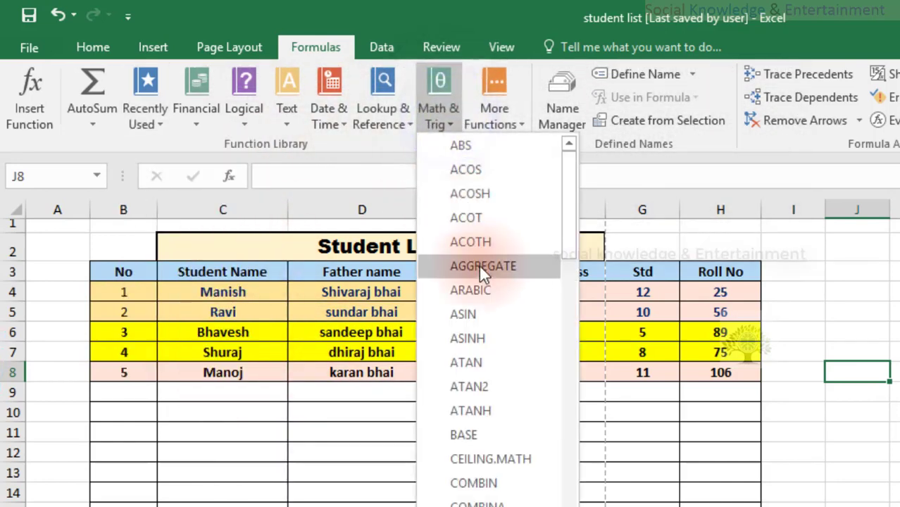
pyautogui.scroll(-7, 479, 266)
pyautogui.scroll(-5, 479, 266)
pyautogui.scroll(-5, 479, 265)
pyautogui.scroll(-2, 479, 265)
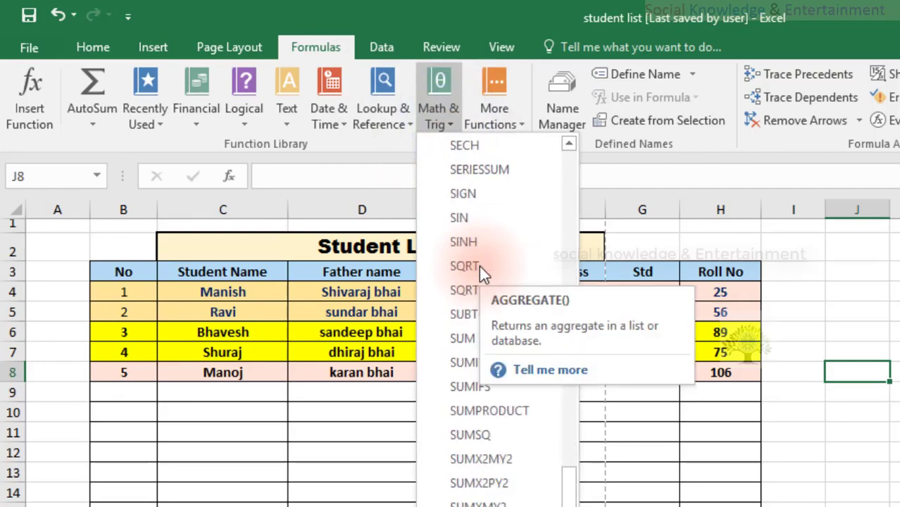
pyautogui.scroll(6, 479, 266)
pyautogui.scroll(13, 479, 266)
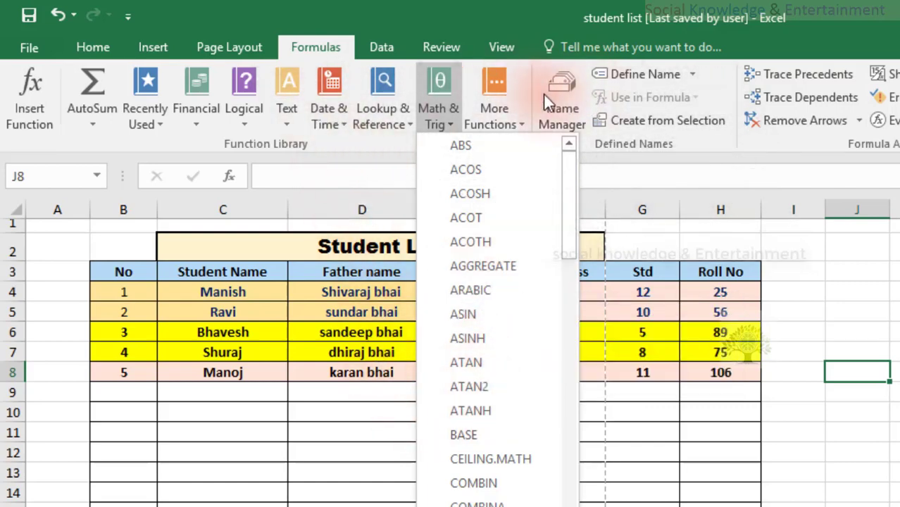
pyautogui.click(519, 83)
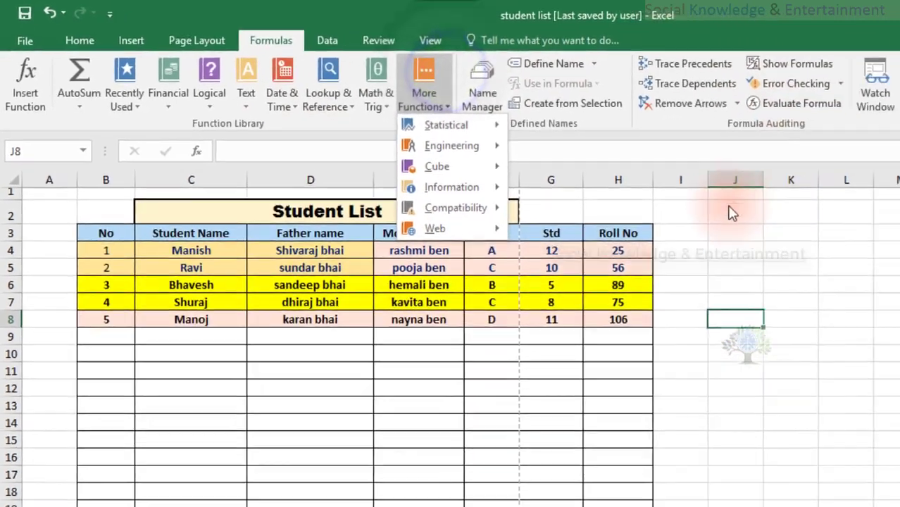
pyautogui.click(585, 173)
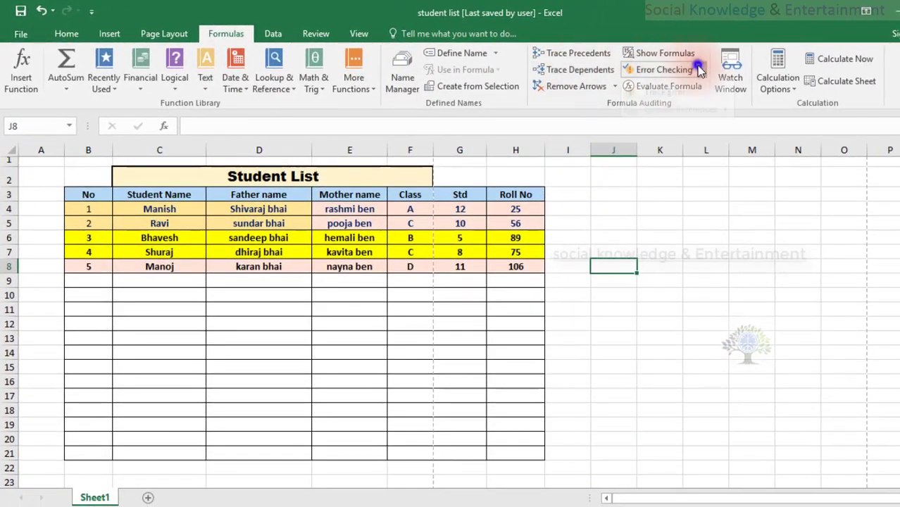
pyautogui.click(388, 217)
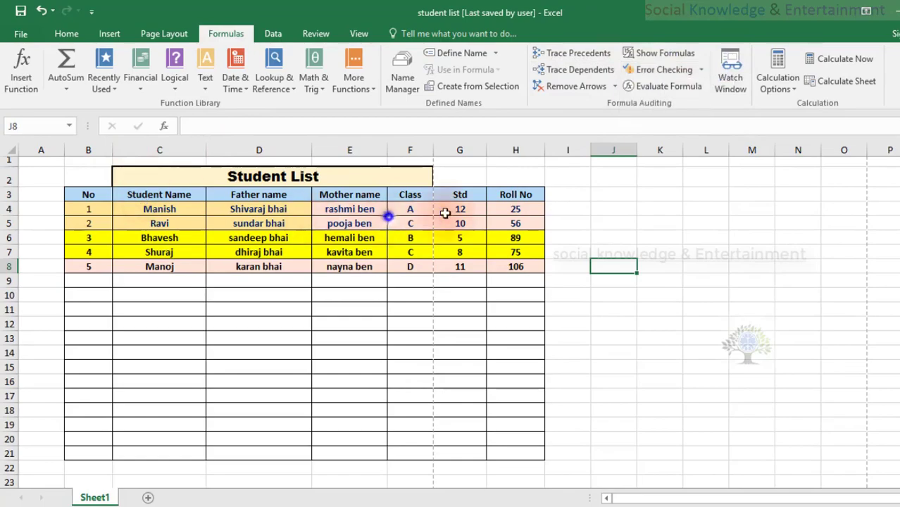
pyautogui.moveTo(514, 209); pyautogui.dragTo(494, 275)
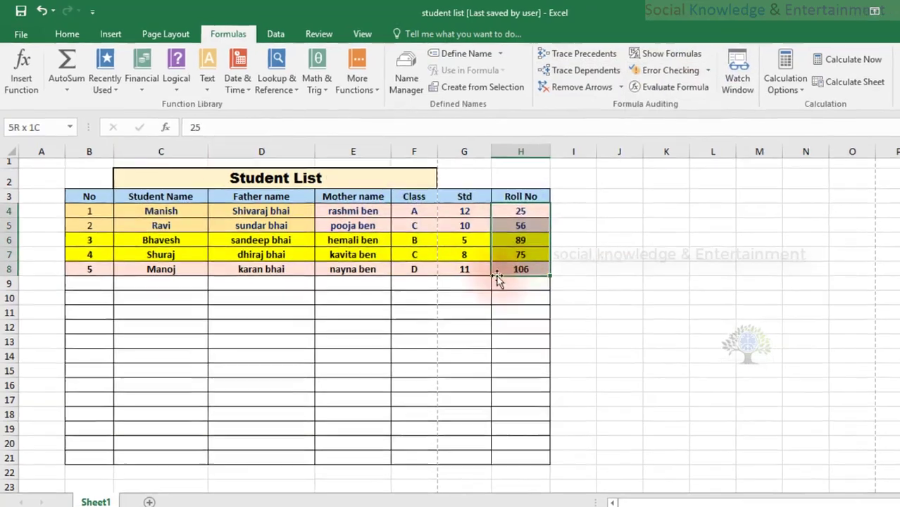
pyautogui.click(24, 83)
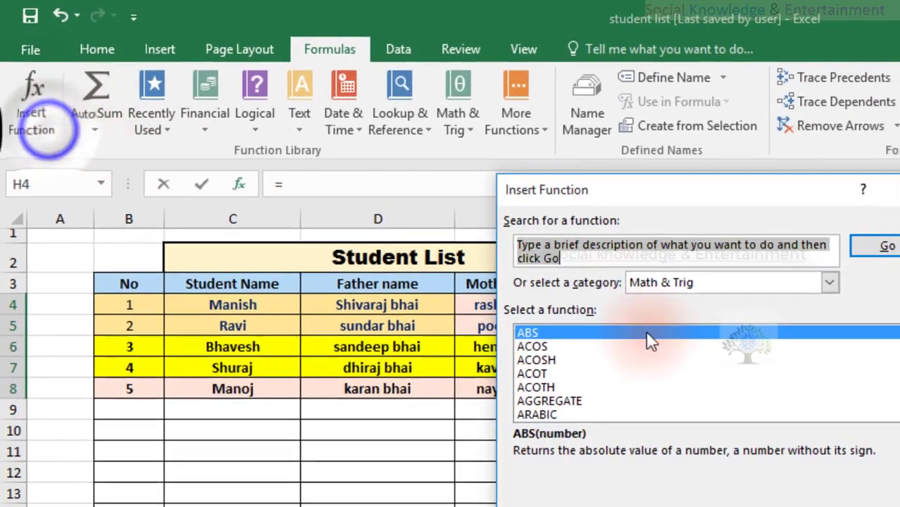
pyautogui.scroll(-1, 618, 333)
pyautogui.scroll(-5, 617, 330)
pyautogui.scroll(-2, 611, 336)
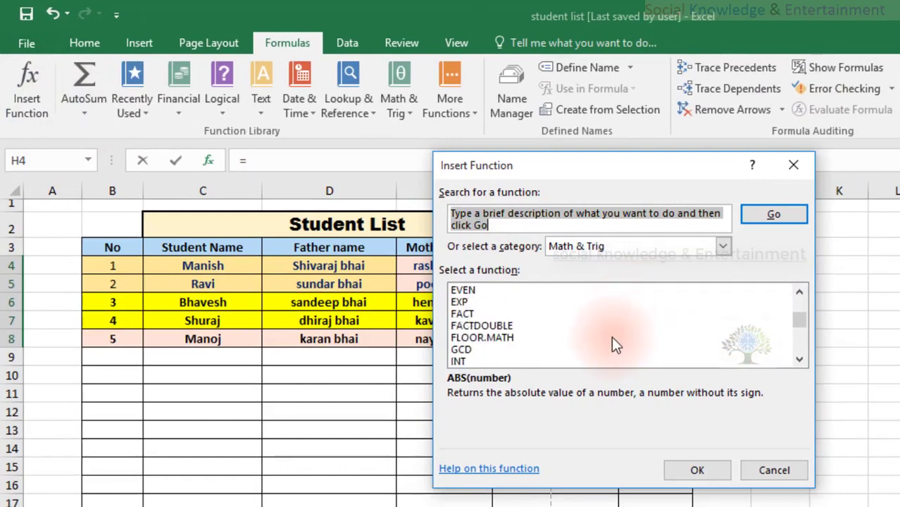
pyautogui.scroll(-2, 611, 336)
pyautogui.click(474, 326)
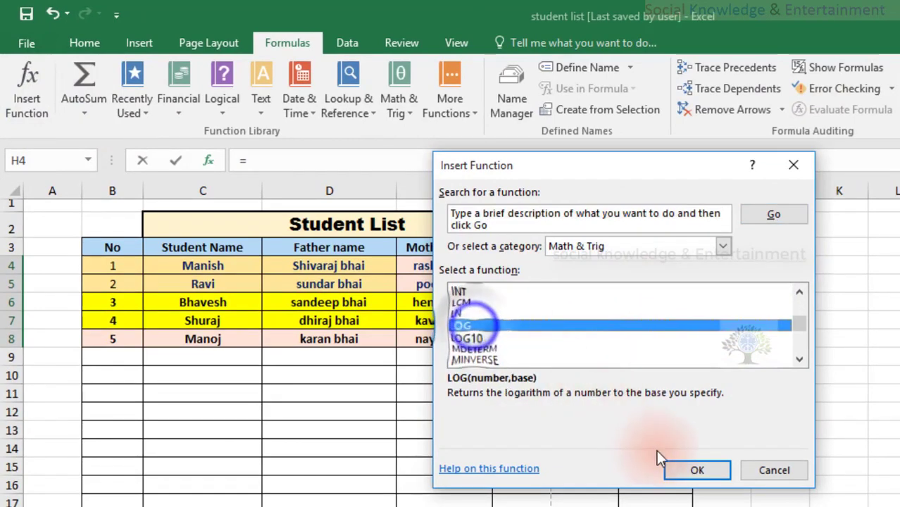
pyautogui.click(668, 464)
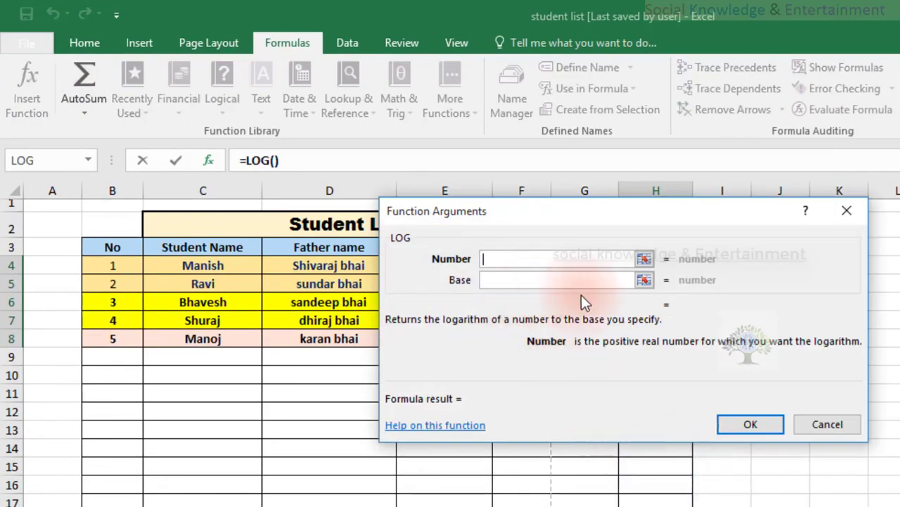
pyautogui.click(811, 431)
pyautogui.click(352, 356)
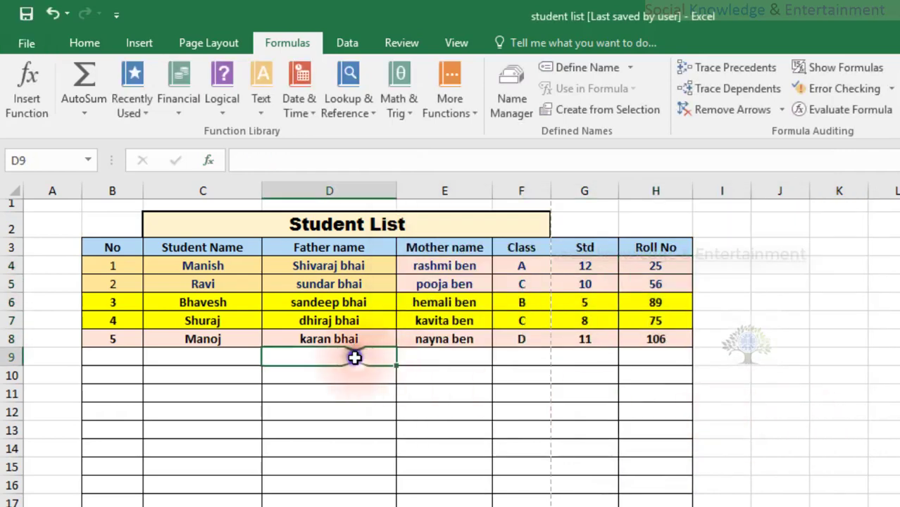
# Cycle through Home, Formulas and Data, select A2:I20, and finish on the Insert tab
pyautogui.click(80, 43)
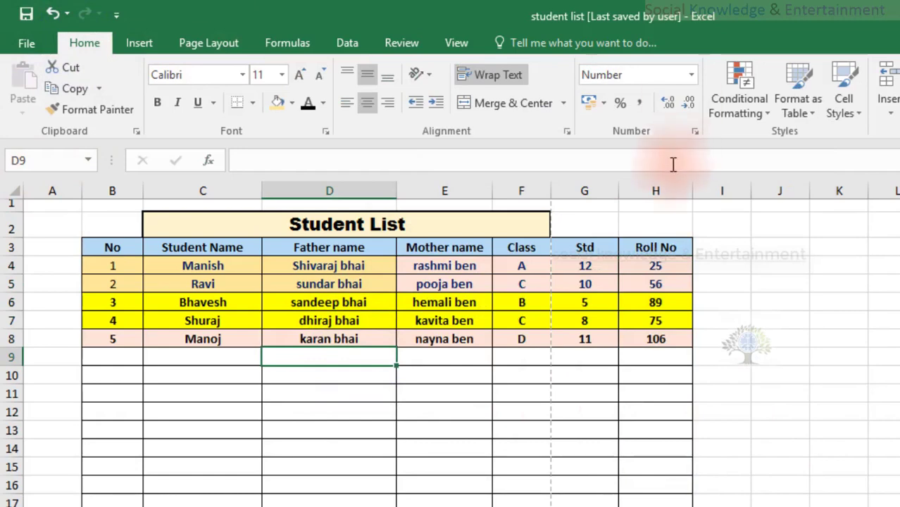
pyautogui.click(297, 40)
pyautogui.click(353, 40)
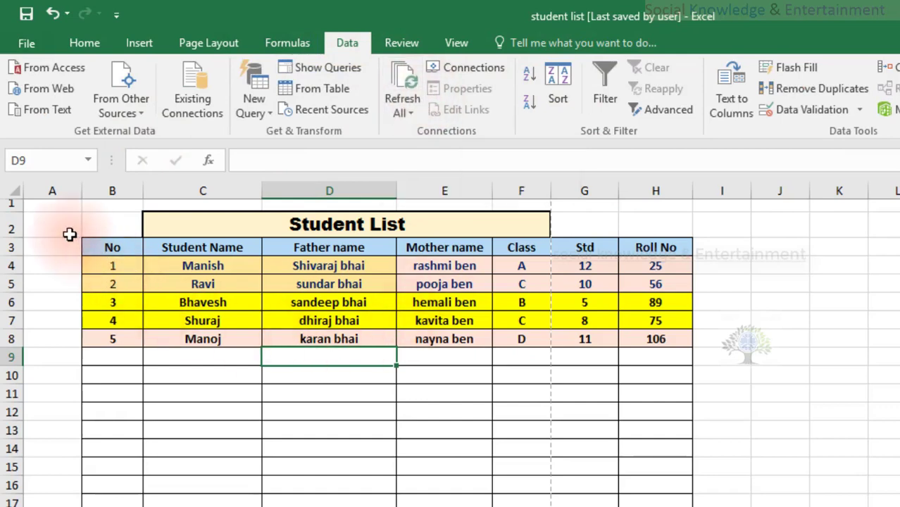
pyautogui.moveTo(67, 232); pyautogui.dragTo(726, 506)
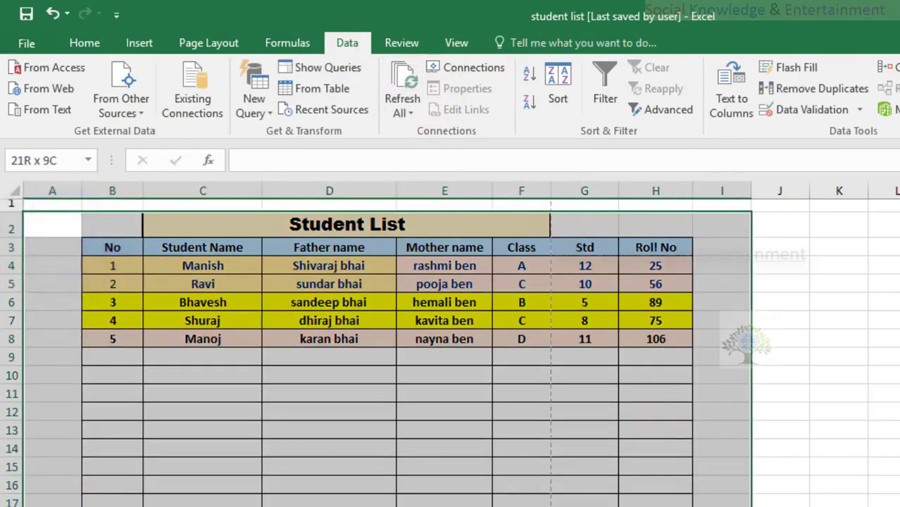
pyautogui.click(351, 393)
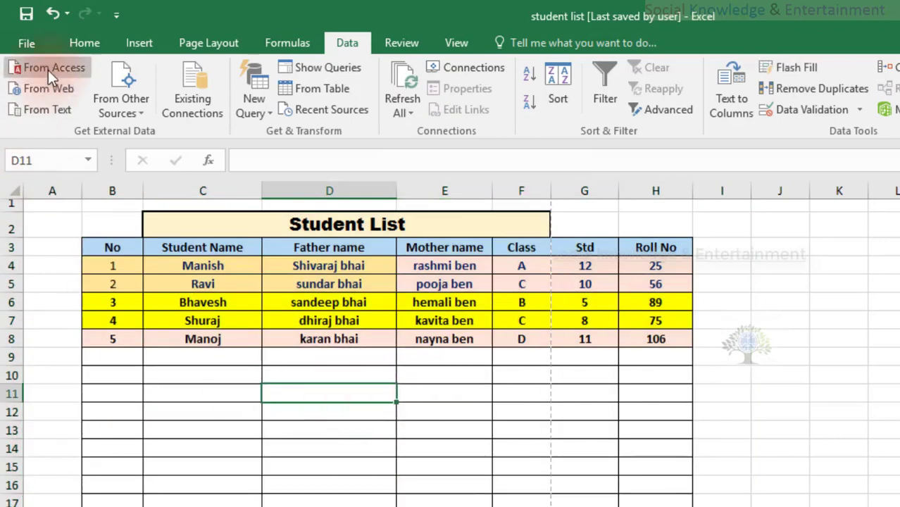
pyautogui.click(74, 44)
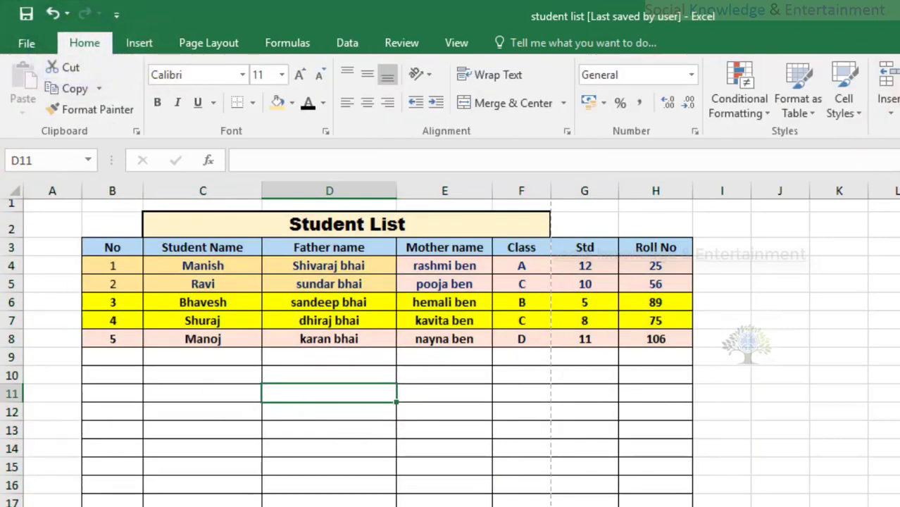
pyautogui.click(123, 46)
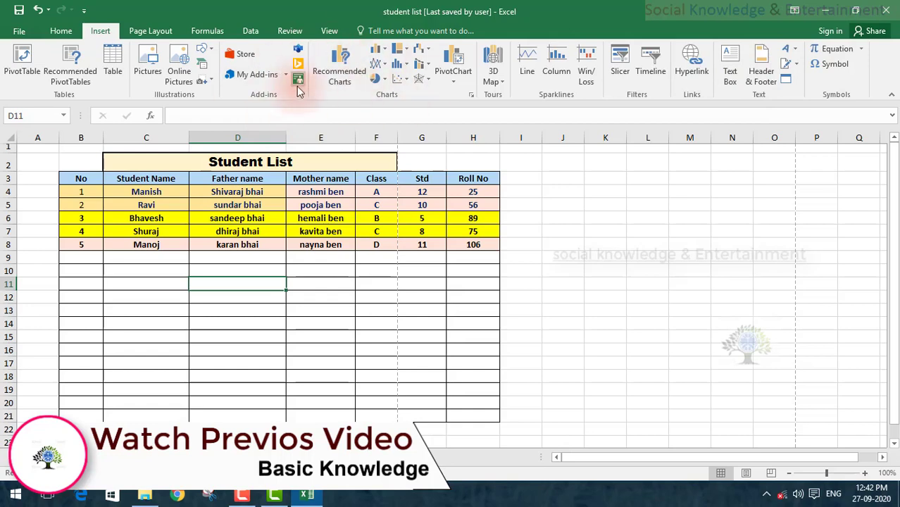
# Step through Page Layout and Formulas to the Data tools
pyautogui.click(144, 31)
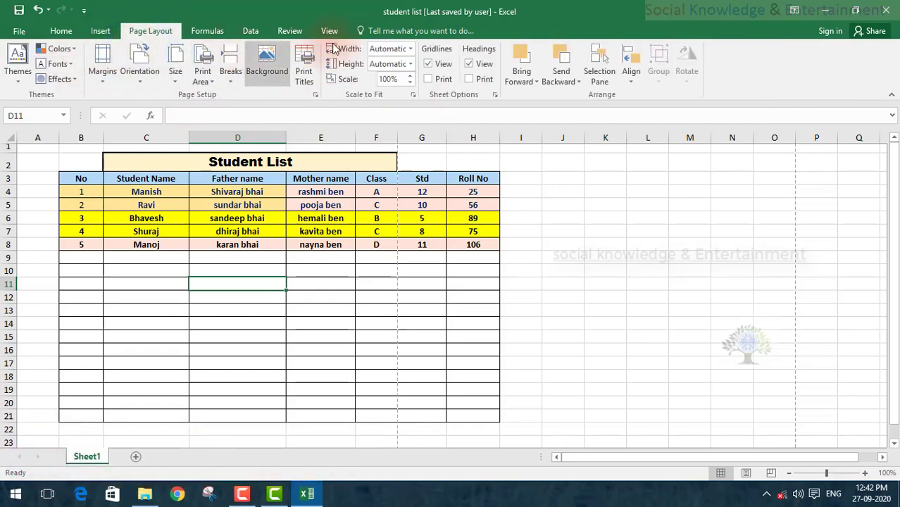
pyautogui.click(198, 34)
pyautogui.click(247, 31)
pyautogui.click(300, 266)
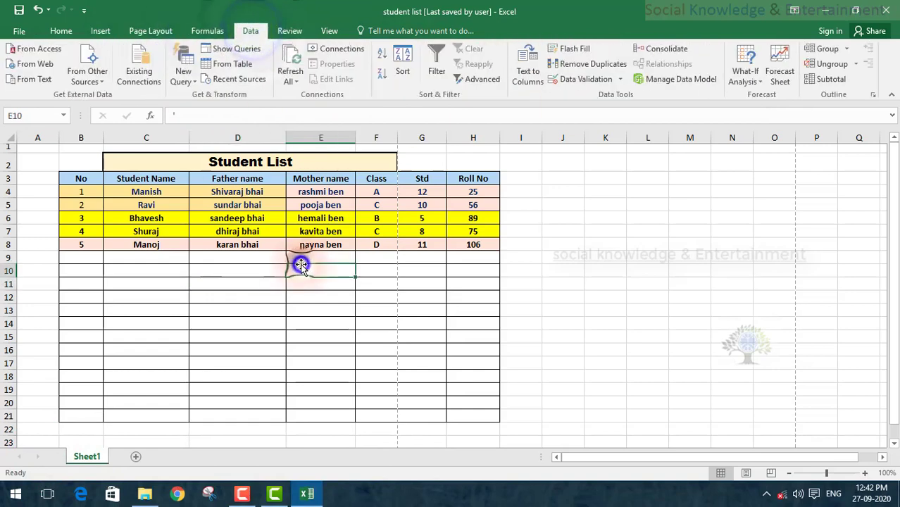
# Select the student table from row 2 several times, clearing each selection
pyautogui.moveTo(46, 162)
pyautogui.mouseDown()
pyautogui.moveTo(471, 340)
pyautogui.moveTo(512, 415)
pyautogui.mouseUp()
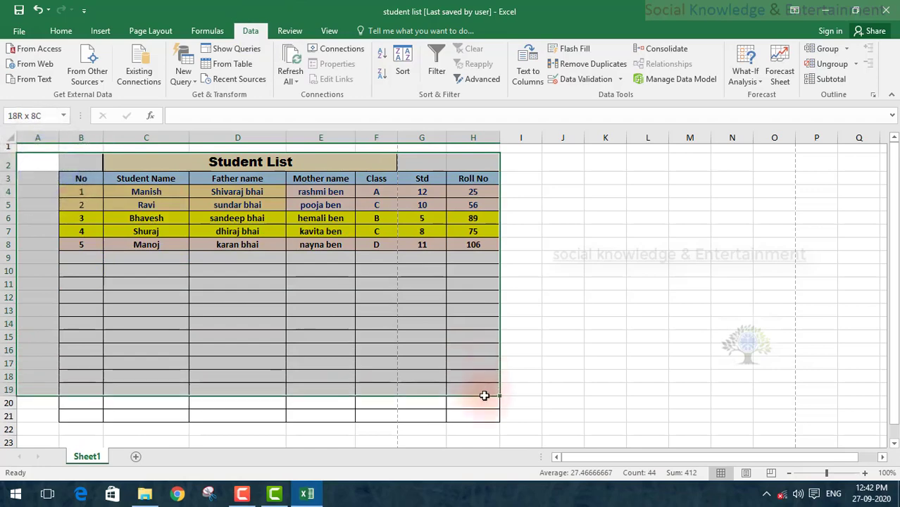
pyautogui.click(233, 293)
pyautogui.moveTo(40, 162)
pyautogui.mouseDown()
pyautogui.moveTo(523, 388)
pyautogui.moveTo(532, 413)
pyautogui.mouseUp()
pyautogui.click(376, 275)
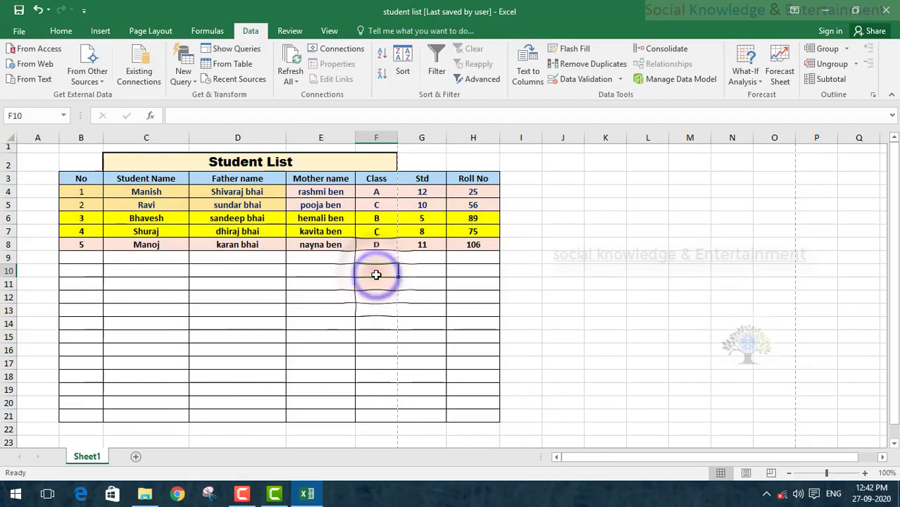
pyautogui.moveTo(40, 160); pyautogui.dragTo(502, 324)
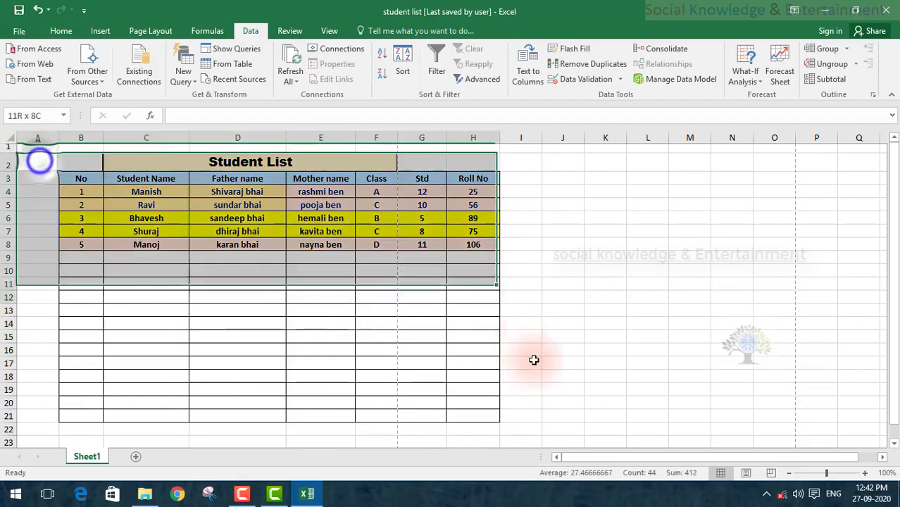
pyautogui.click(502, 324)
pyautogui.scroll(1, 482, 315)
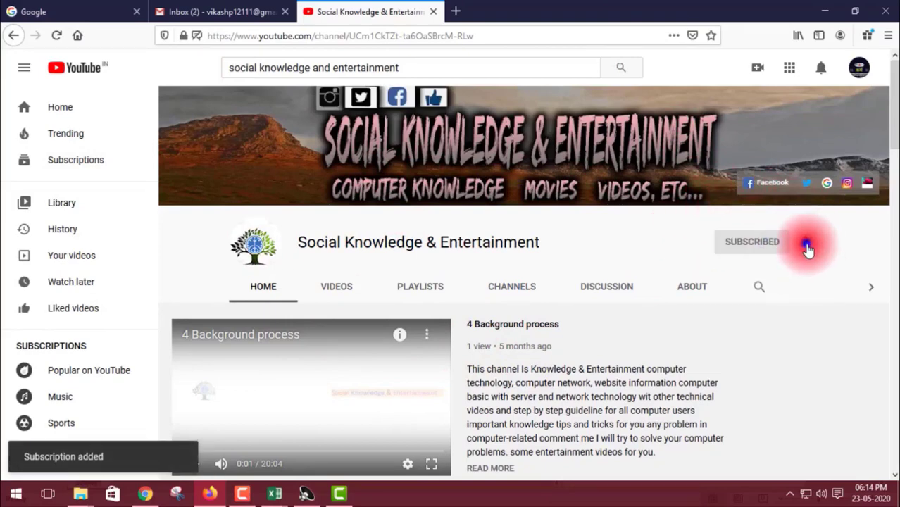
# Set the channel's notification bell to All uploads and go to its Playlists page
pyautogui.click(806, 245)
pyautogui.click(780, 274)
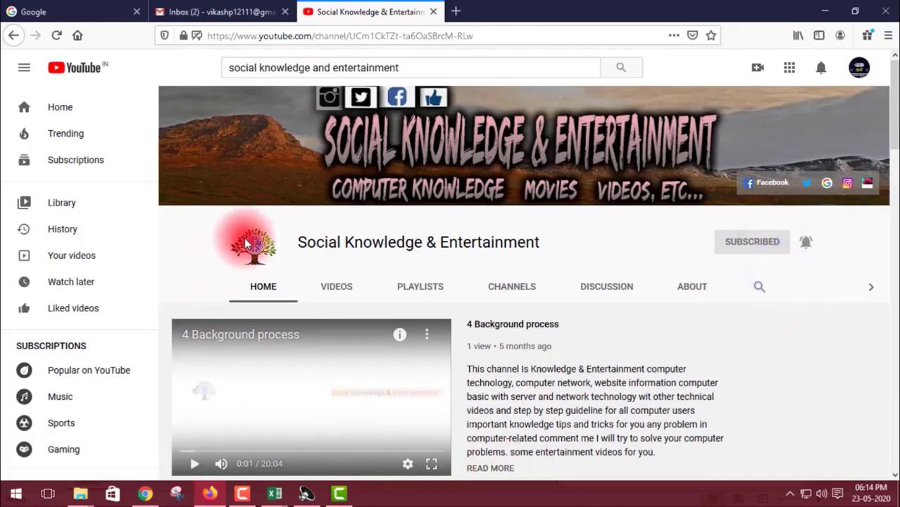
pyautogui.click(343, 402)
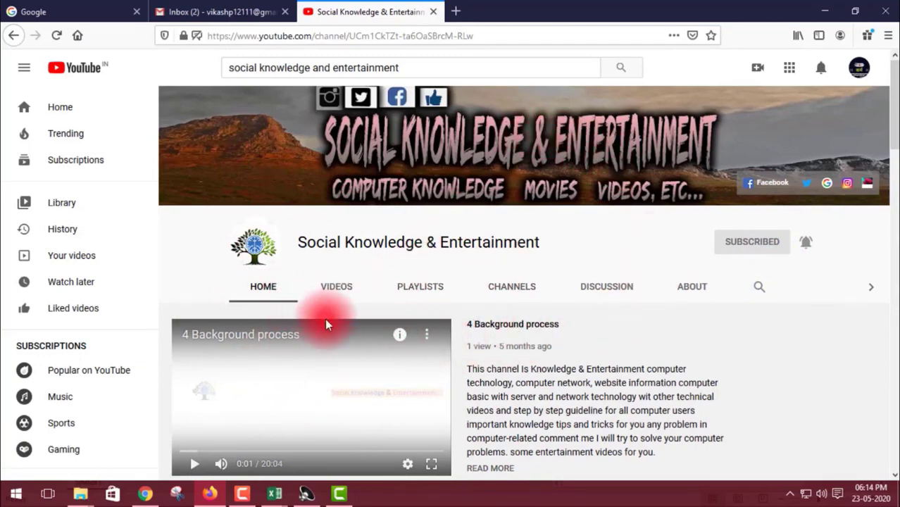
# Browse the playlists, play the Basic Starting Users playlist, then return and close the miniplayer
pyautogui.scroll(-5, 328, 351)
pyautogui.scroll(-3, 303, 289)
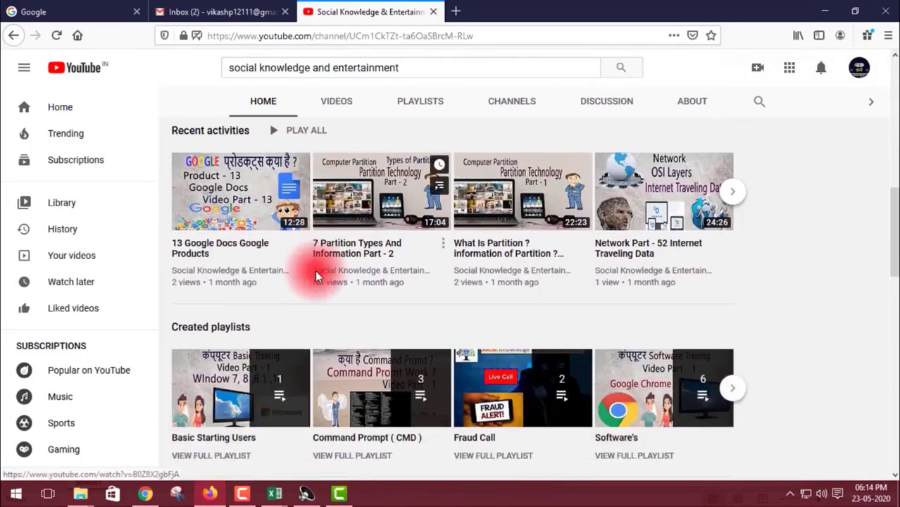
pyautogui.scroll(-3, 317, 278)
pyautogui.scroll(-4, 324, 278)
pyautogui.scroll(-2, 326, 277)
pyautogui.scroll(-5, 326, 278)
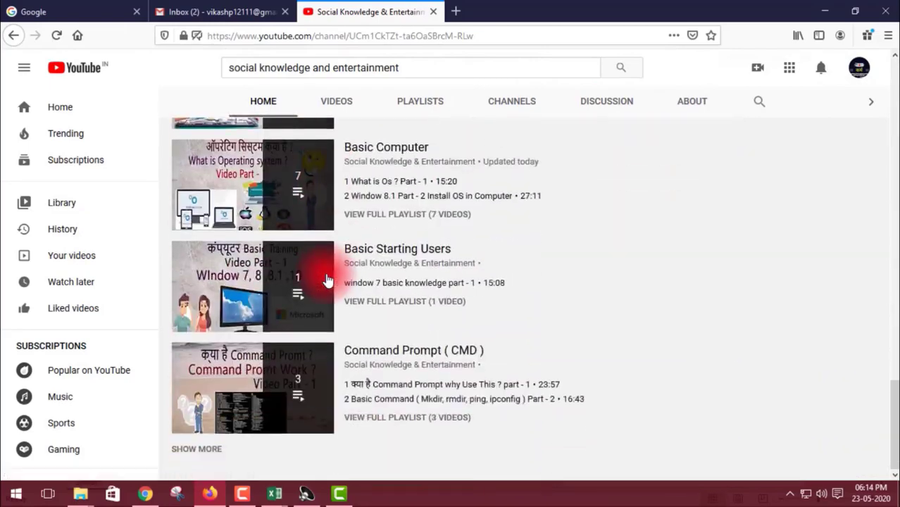
pyautogui.scroll(5, 327, 281)
pyautogui.scroll(3, 327, 279)
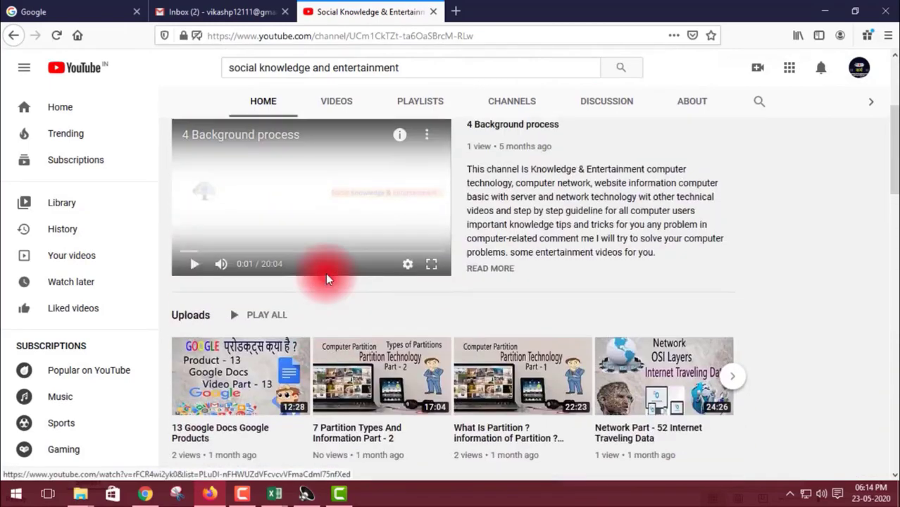
pyautogui.scroll(3, 326, 273)
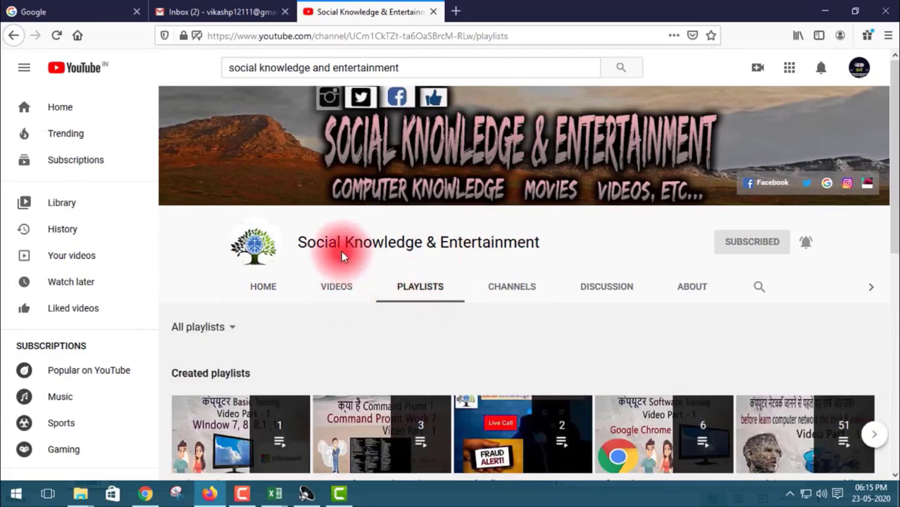
pyautogui.scroll(-3, 341, 255)
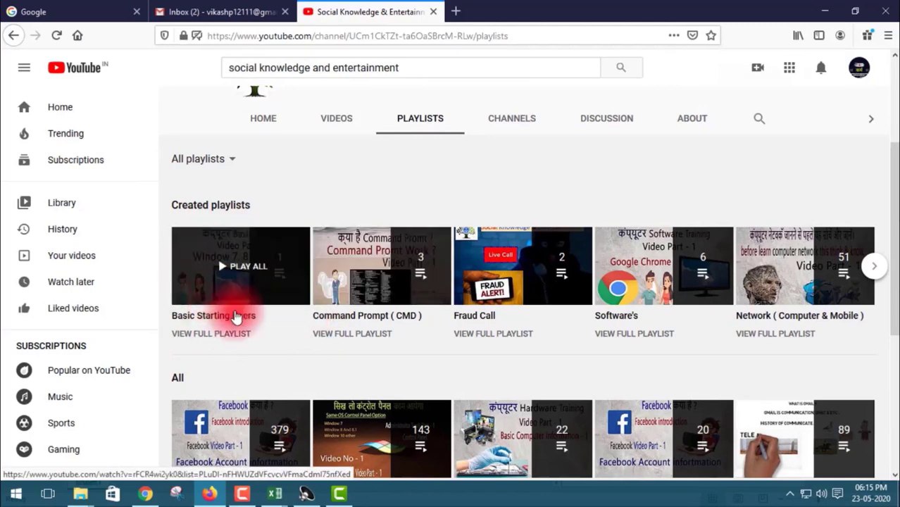
pyautogui.scroll(-2, 225, 227)
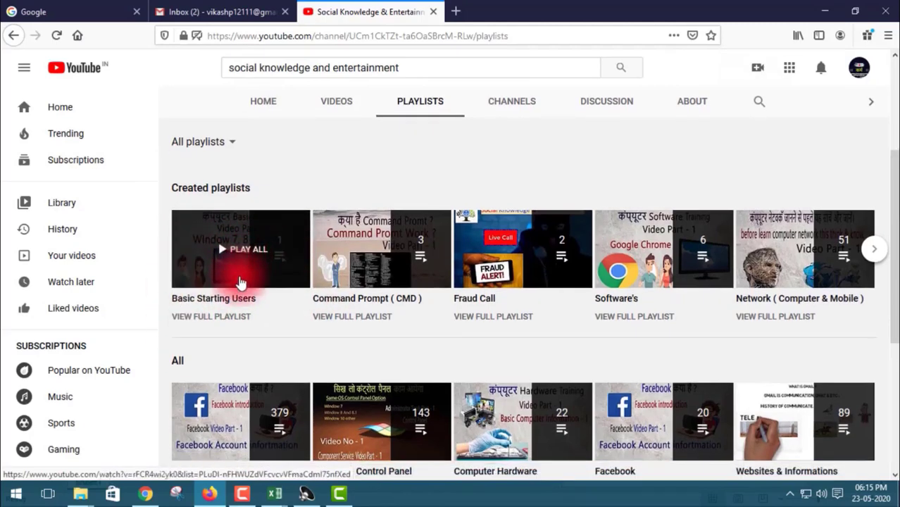
pyautogui.click(240, 206)
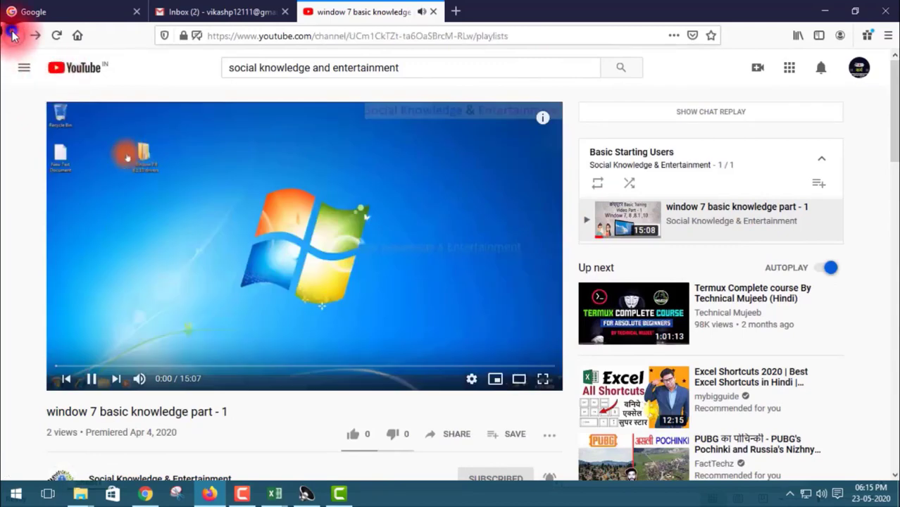
pyautogui.click(12, 35)
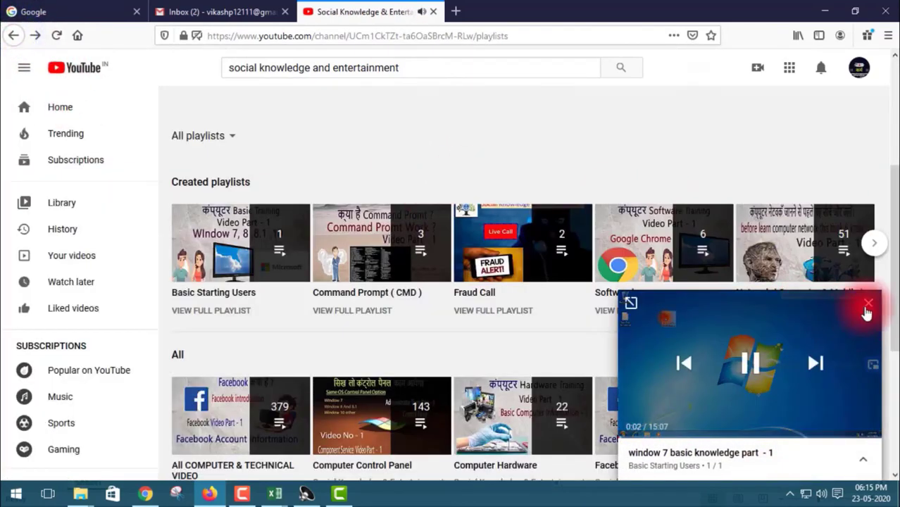
pyautogui.click(867, 310)
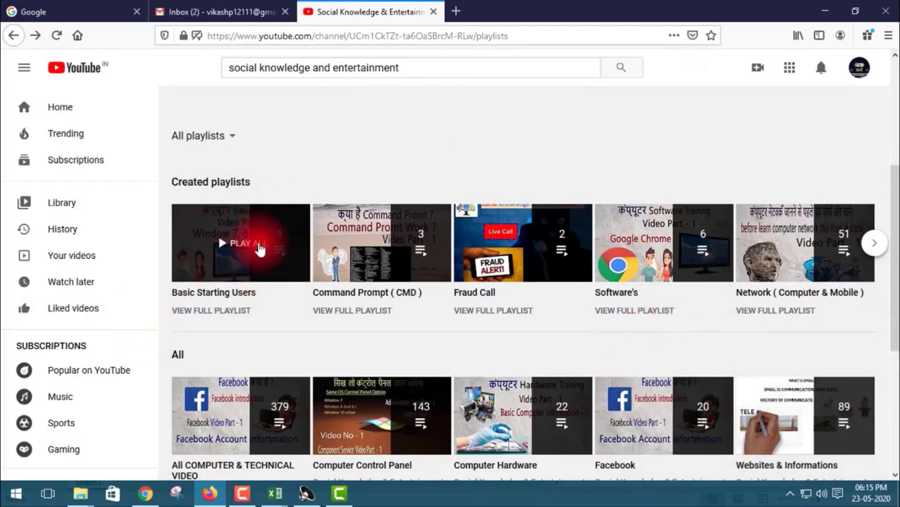
pyautogui.scroll(-3, 534, 329)
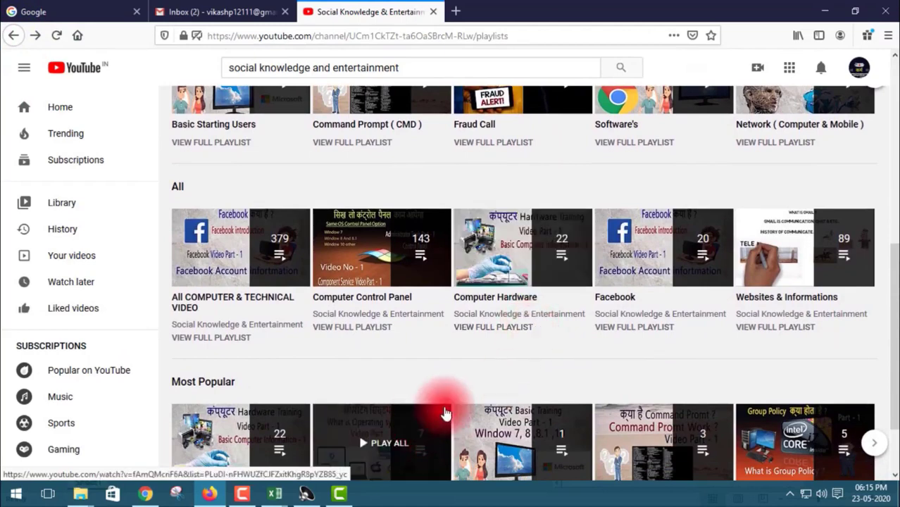
pyautogui.scroll(-2, 632, 336)
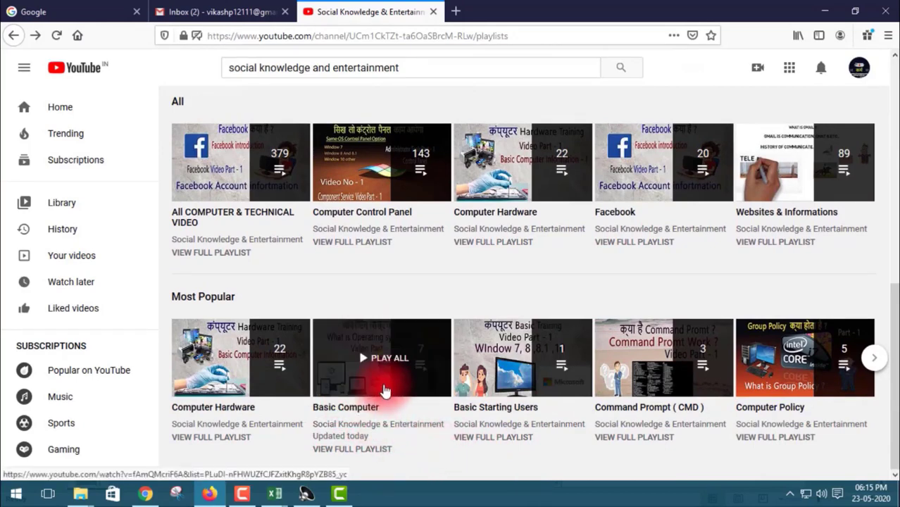
pyautogui.scroll(2, 383, 389)
pyautogui.scroll(3, 382, 383)
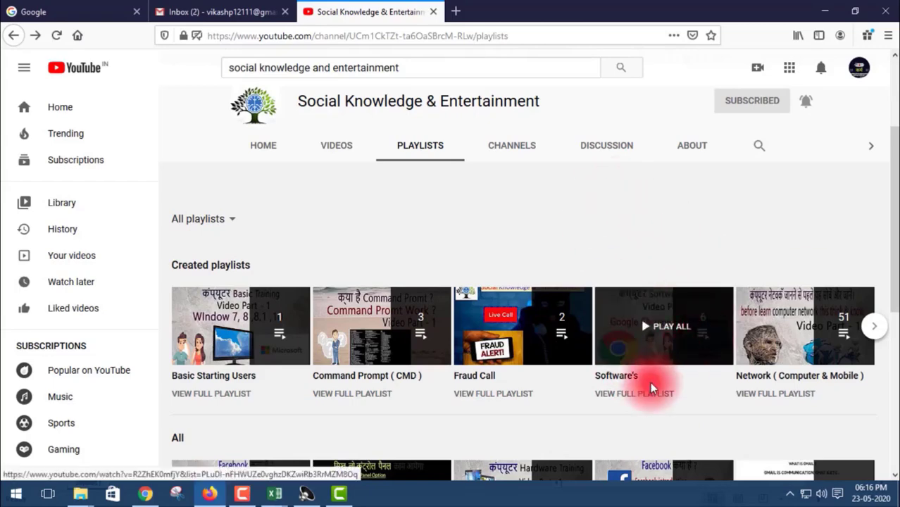
pyautogui.scroll(-2, 653, 354)
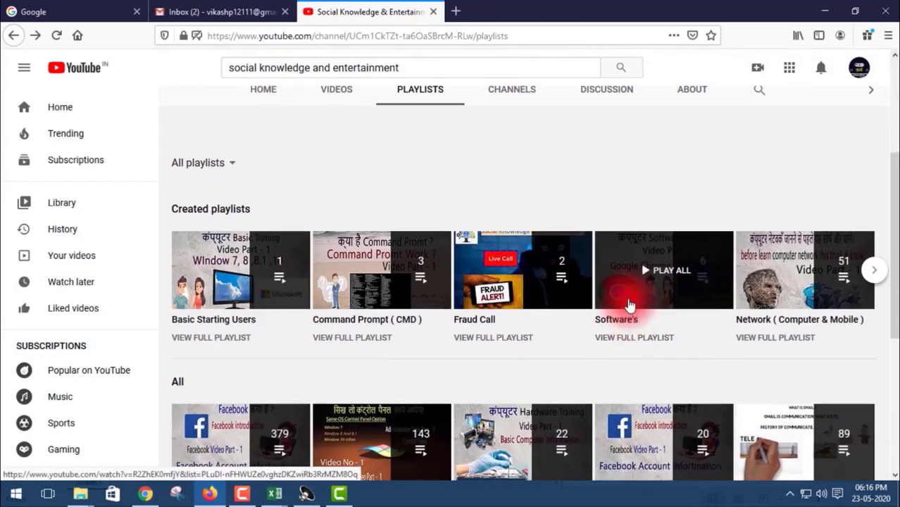
pyautogui.scroll(-4, 629, 306)
pyautogui.scroll(-2, 629, 305)
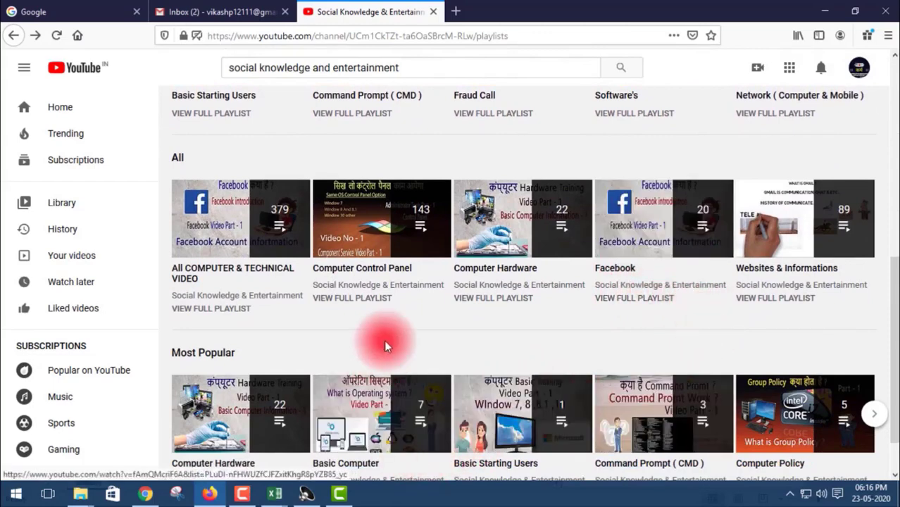
pyautogui.scroll(-2, 543, 309)
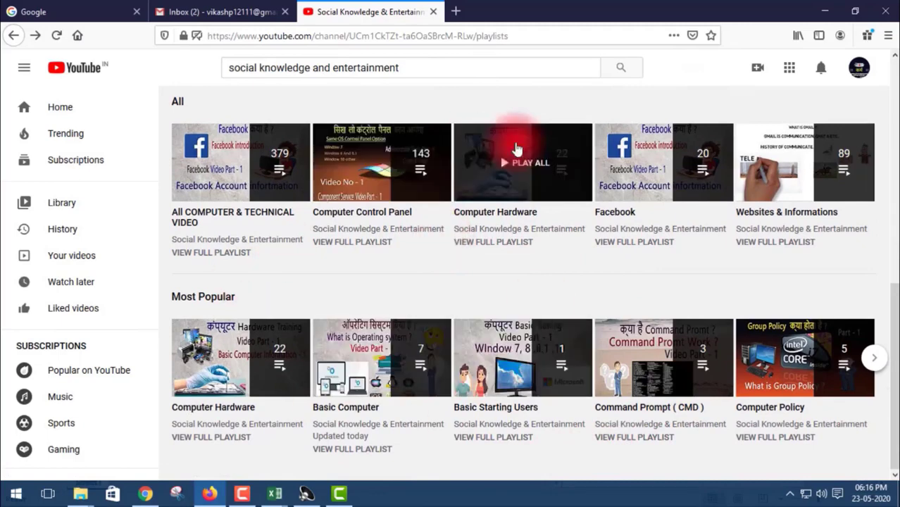
pyautogui.click(807, 181)
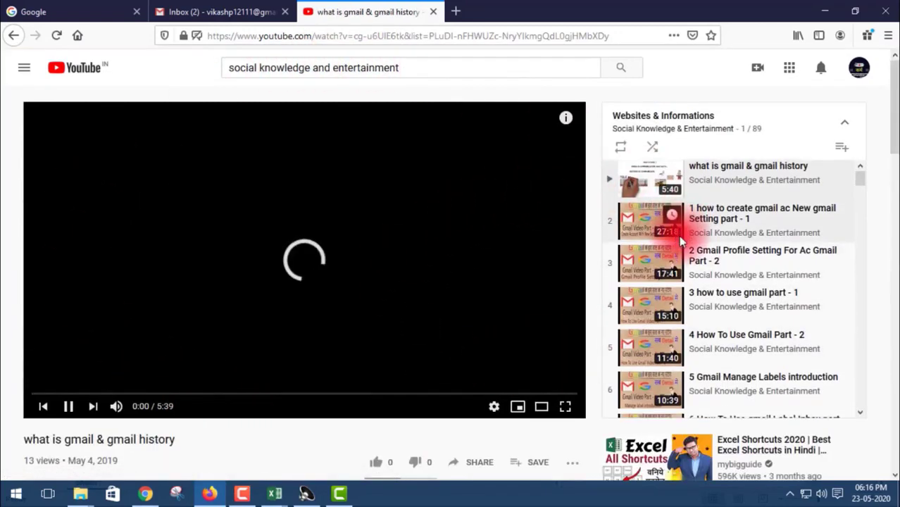
pyautogui.scroll(-4, 678, 235)
pyautogui.scroll(-4, 678, 235)
pyautogui.scroll(-2, 681, 242)
pyautogui.scroll(-5, 678, 235)
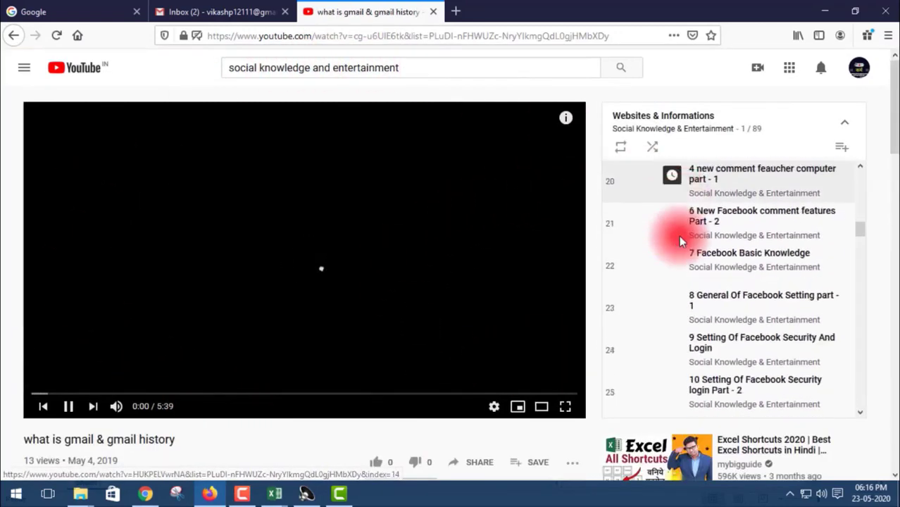
pyautogui.scroll(-1, 679, 235)
pyautogui.scroll(-4, 693, 262)
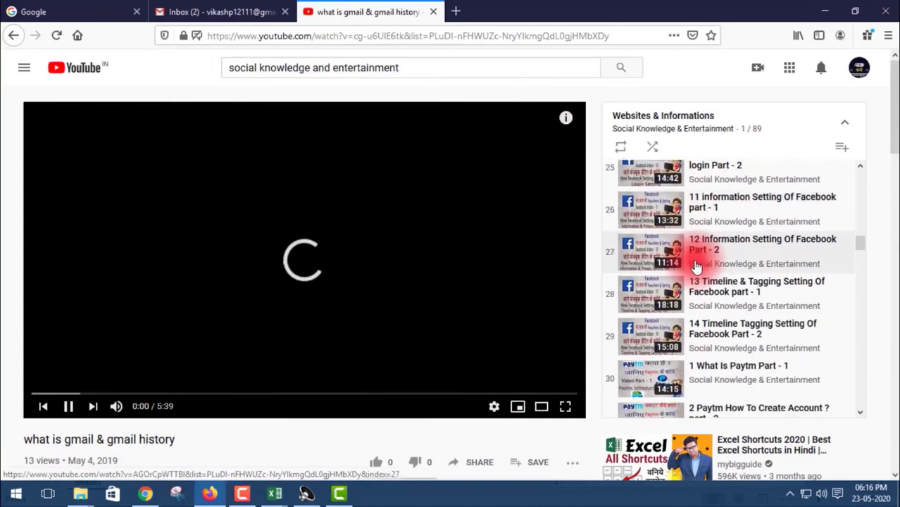
pyautogui.scroll(-4, 694, 261)
pyautogui.scroll(-5, 693, 261)
pyautogui.scroll(-1, 693, 261)
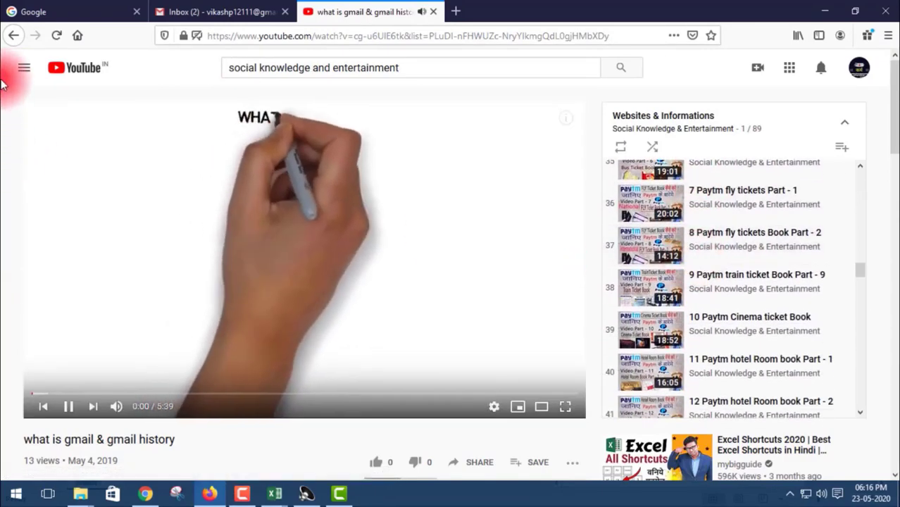
pyautogui.click(14, 36)
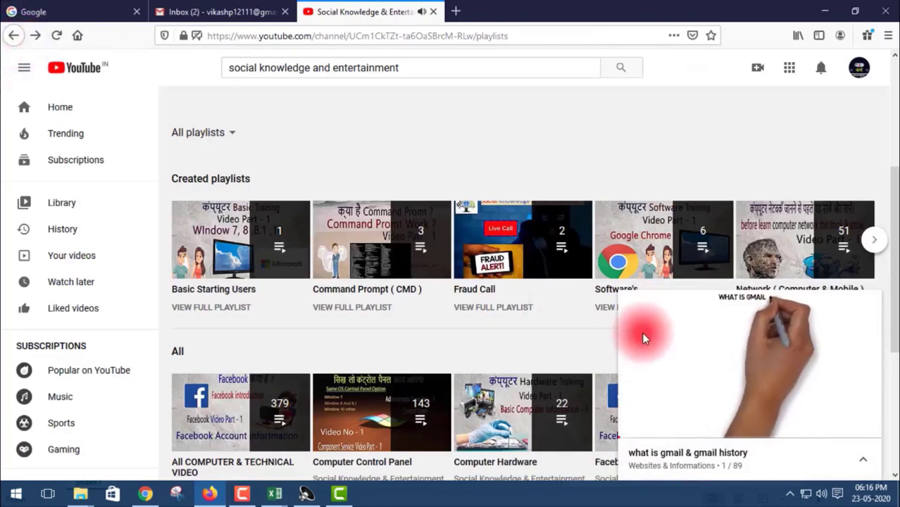
pyautogui.moveTo(828, 304)
pyautogui.click(871, 310)
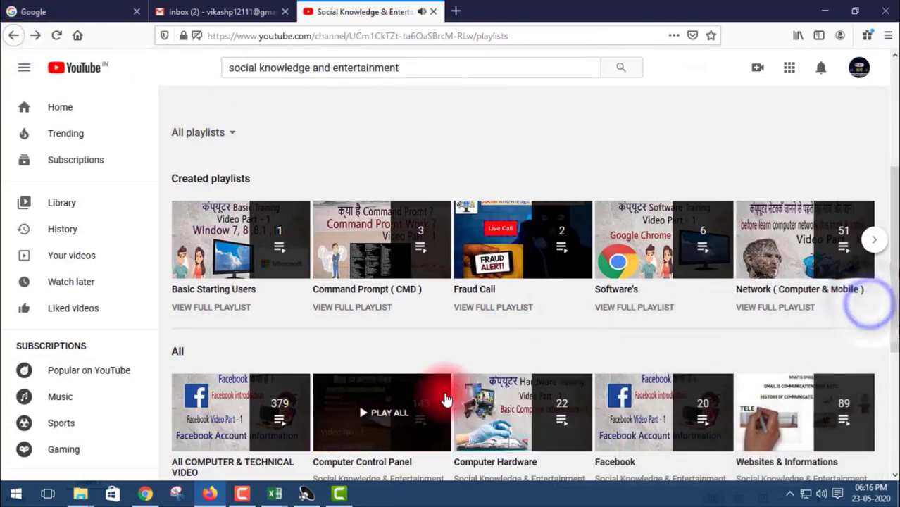
pyautogui.scroll(-5, 365, 277)
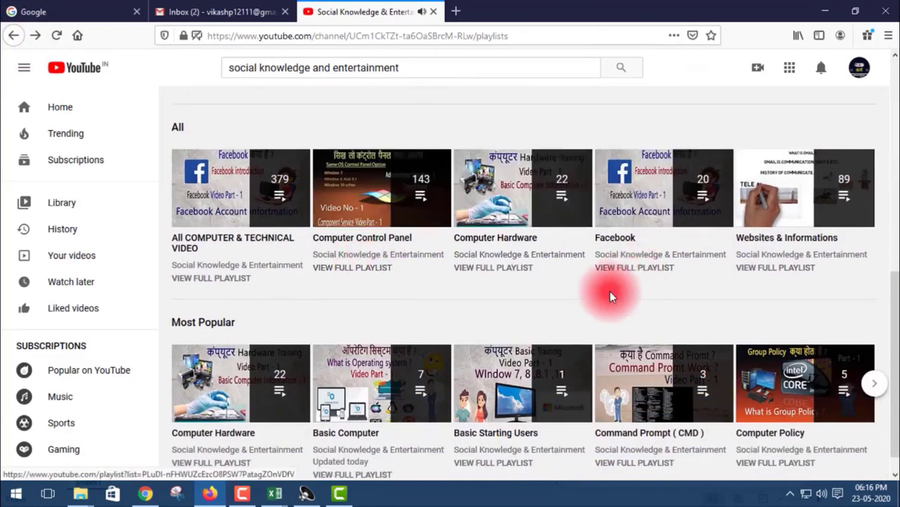
pyautogui.scroll(-1, 597, 277)
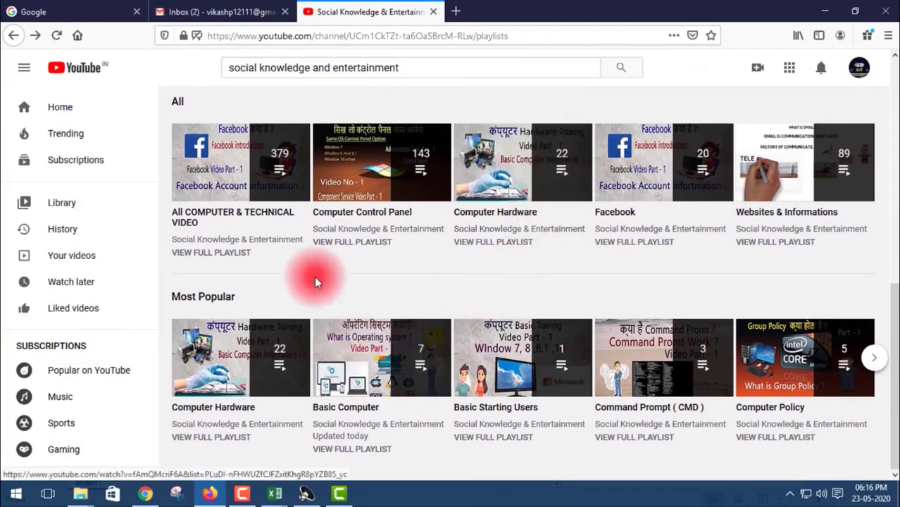
pyautogui.scroll(1, 356, 260)
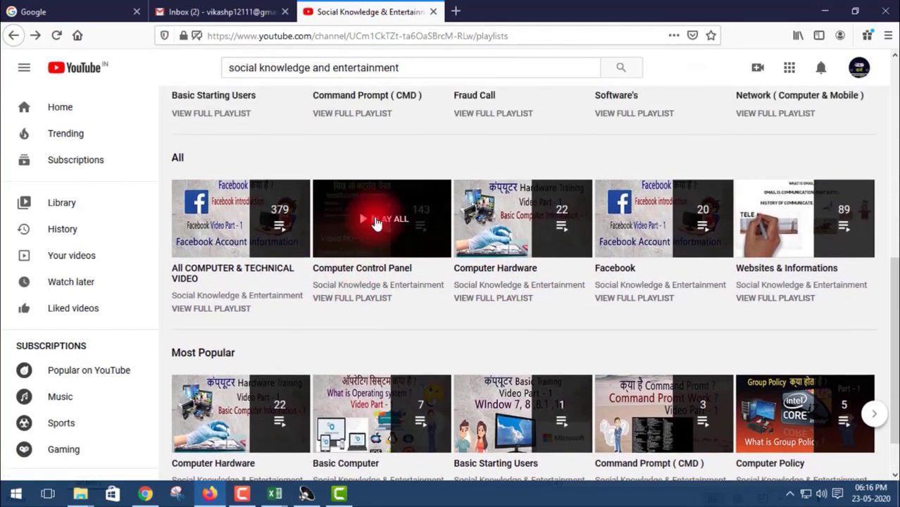
pyautogui.click(379, 271)
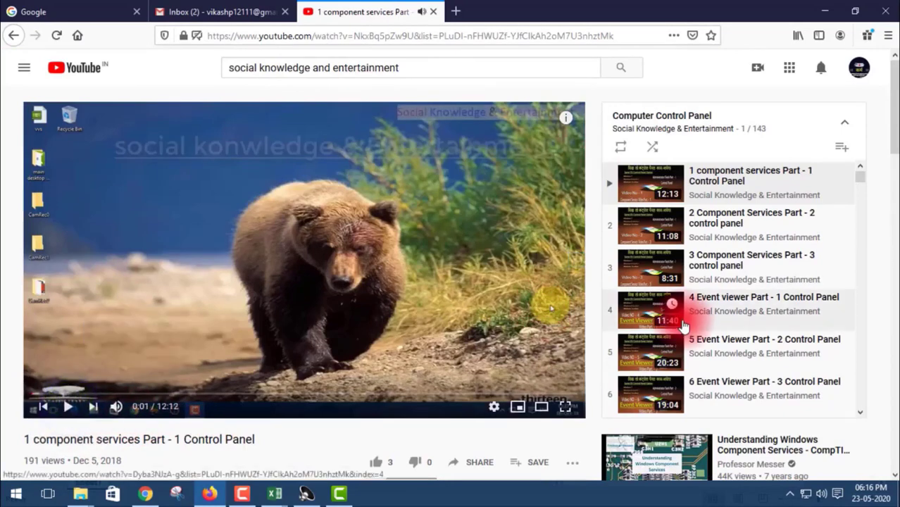
pyautogui.scroll(-4, 704, 283)
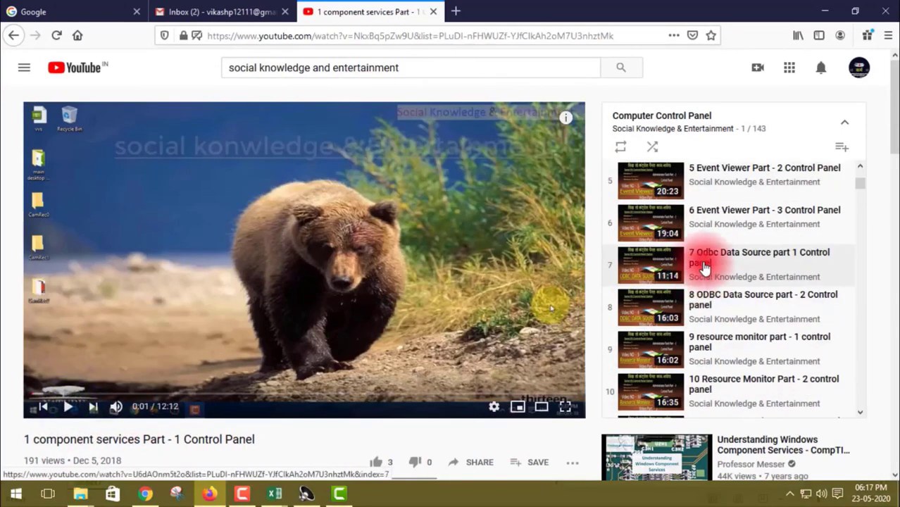
pyautogui.scroll(-4, 703, 266)
pyautogui.scroll(-4, 703, 265)
pyautogui.scroll(-5, 703, 262)
pyautogui.scroll(-3, 703, 259)
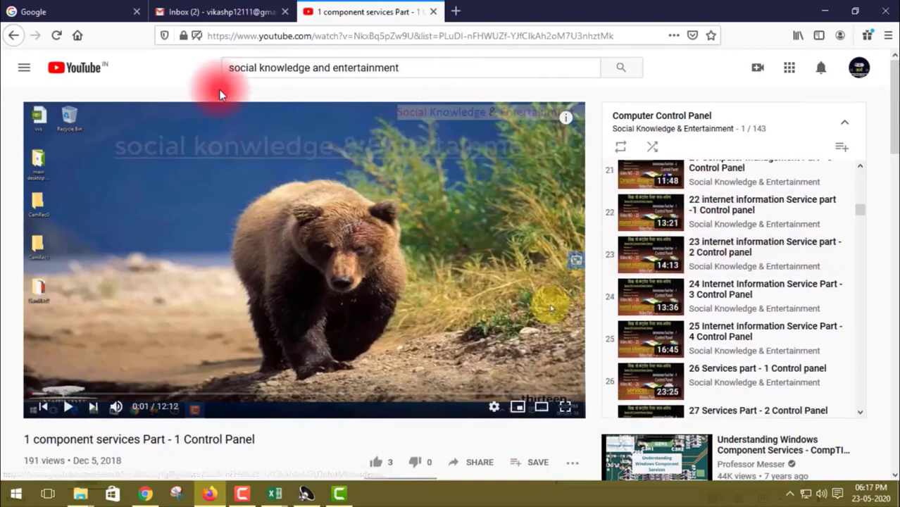
pyautogui.click(10, 39)
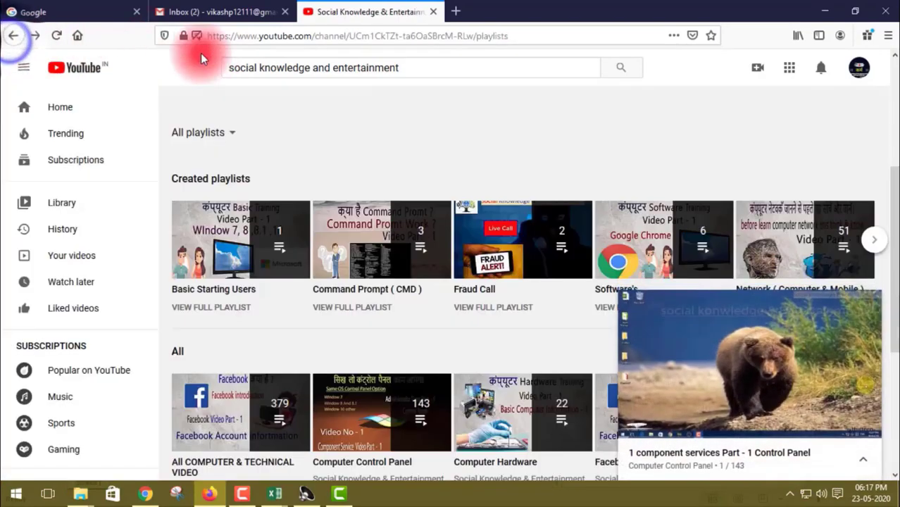
pyautogui.click(869, 309)
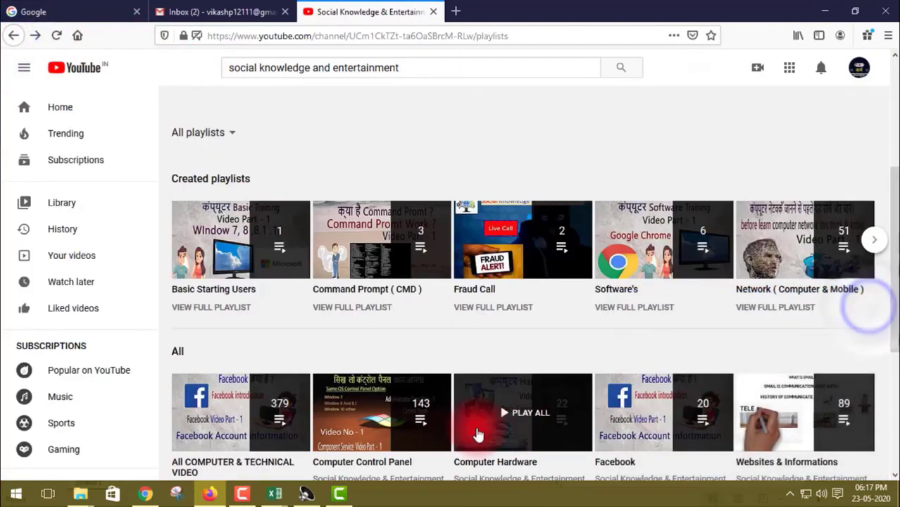
pyautogui.scroll(-3, 470, 342)
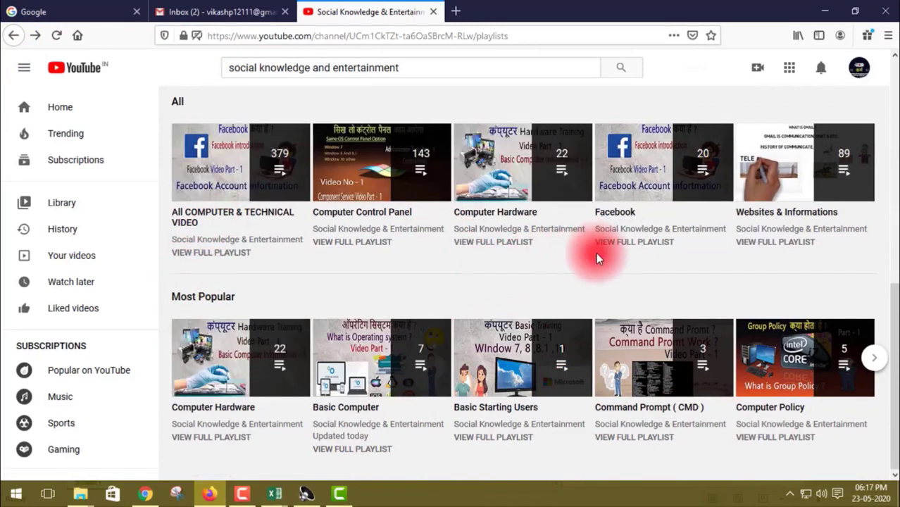
pyautogui.scroll(3, 527, 396)
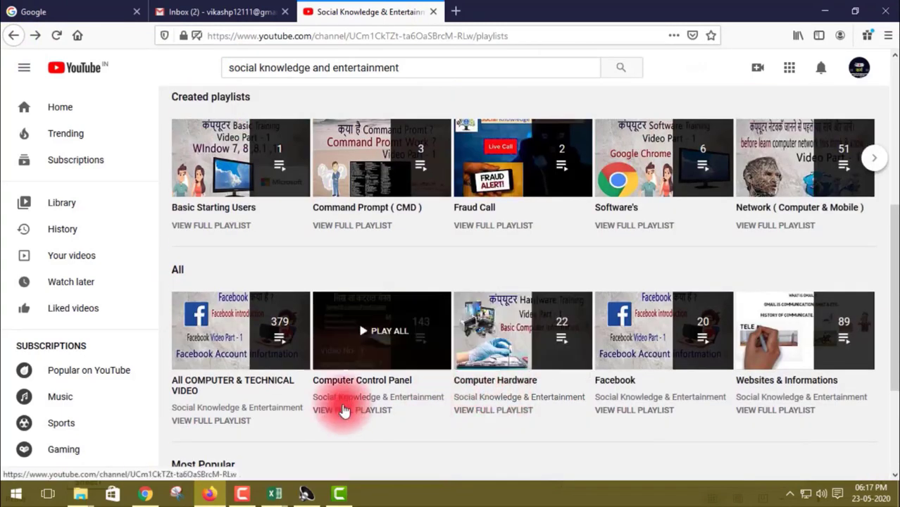
pyautogui.click(784, 176)
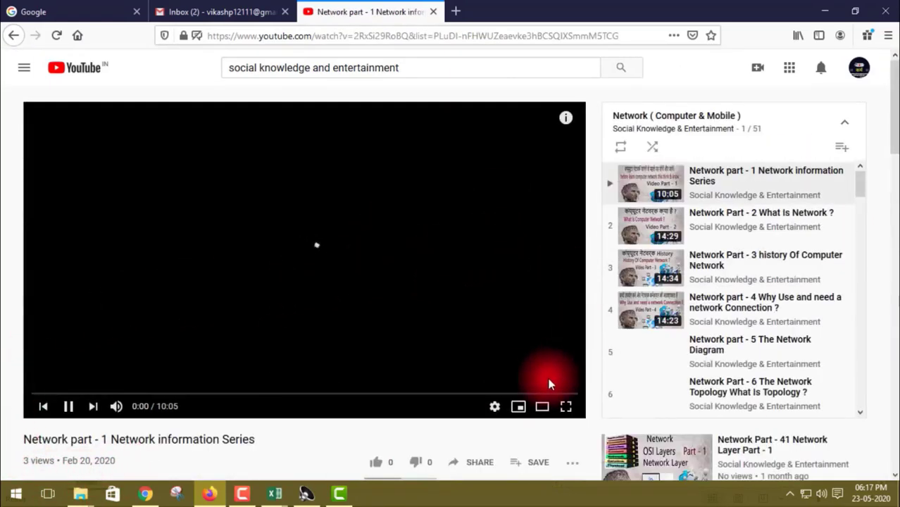
pyautogui.scroll(-3, 733, 301)
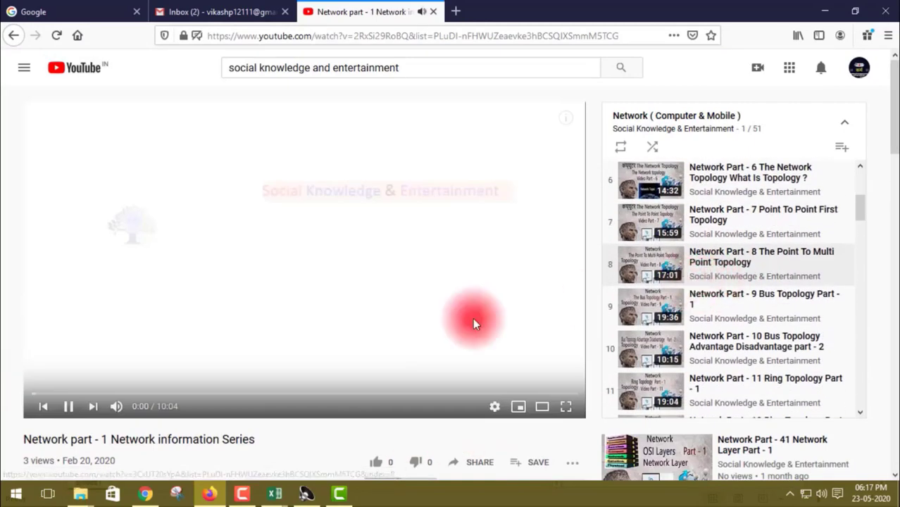
pyautogui.click(68, 406)
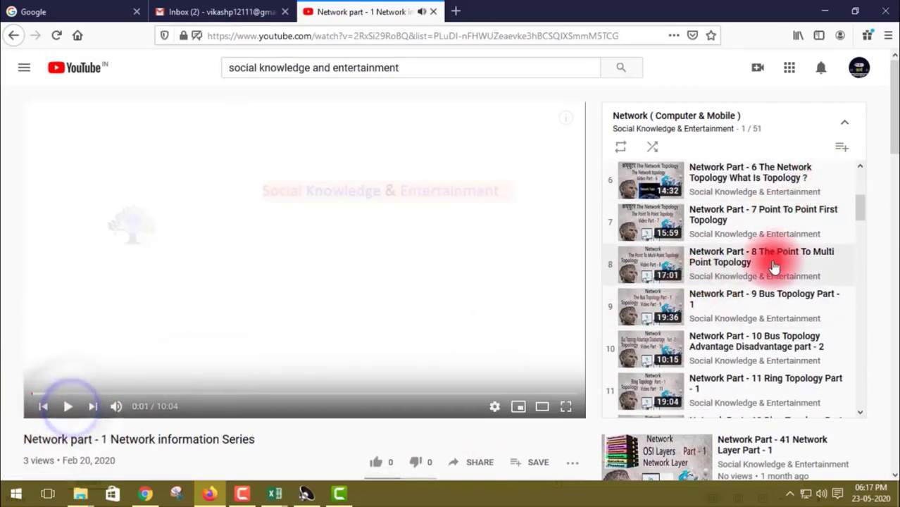
pyautogui.scroll(-4, 773, 266)
pyautogui.scroll(-3, 773, 265)
pyautogui.scroll(-3, 771, 265)
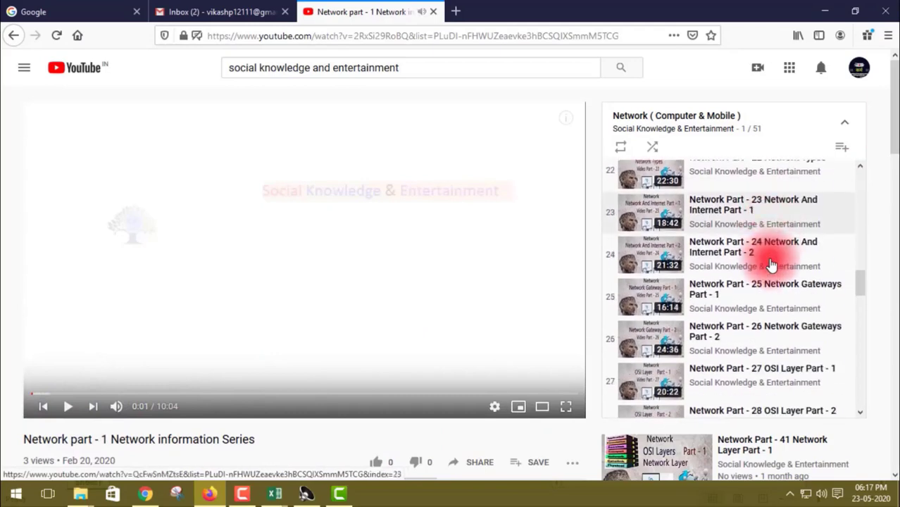
pyautogui.scroll(-3, 772, 265)
pyautogui.scroll(-2, 772, 265)
pyautogui.scroll(6, 772, 265)
pyautogui.scroll(5, 772, 264)
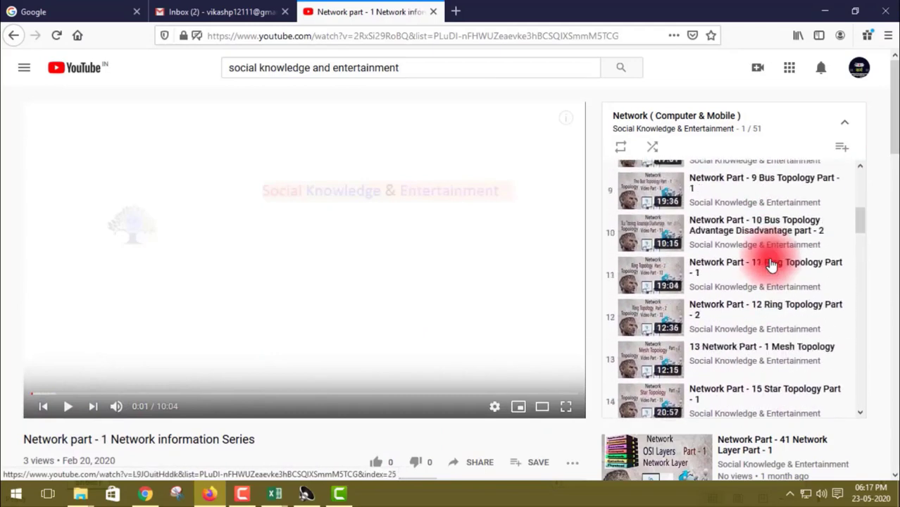
pyautogui.scroll(5, 772, 265)
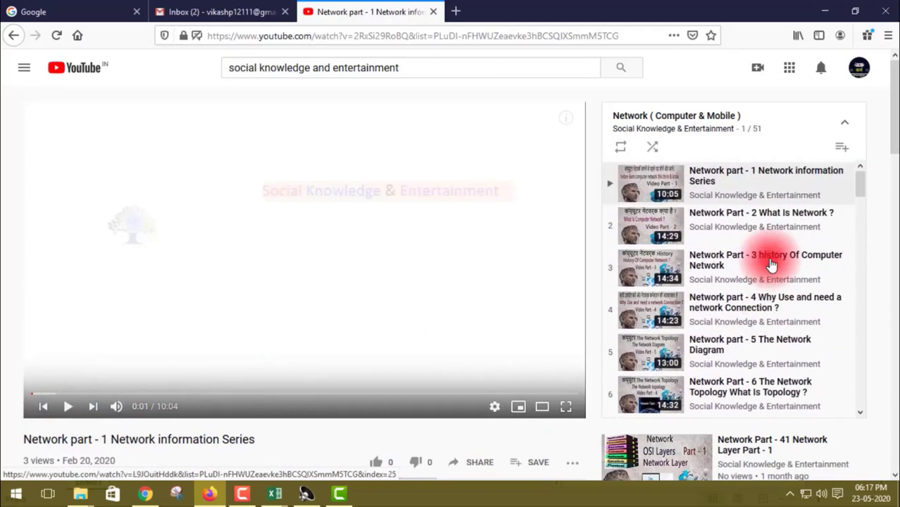
pyautogui.click(16, 36)
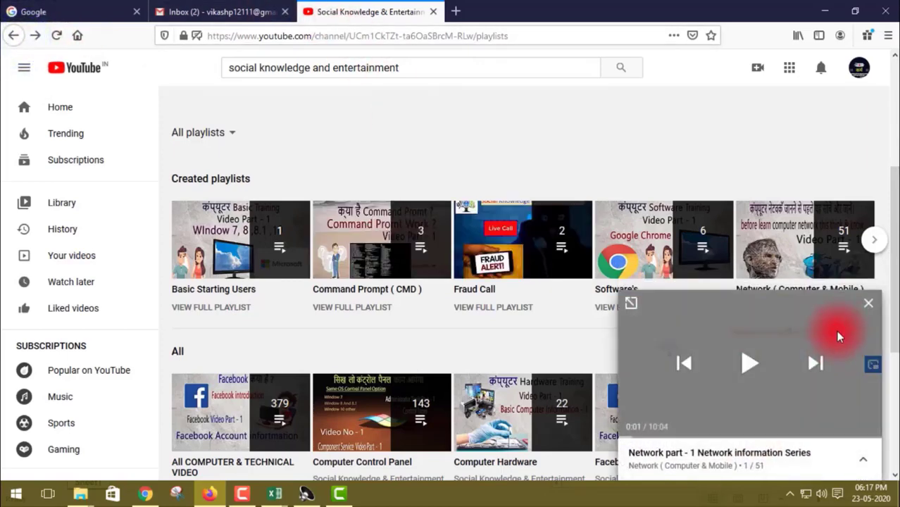
pyautogui.click(870, 308)
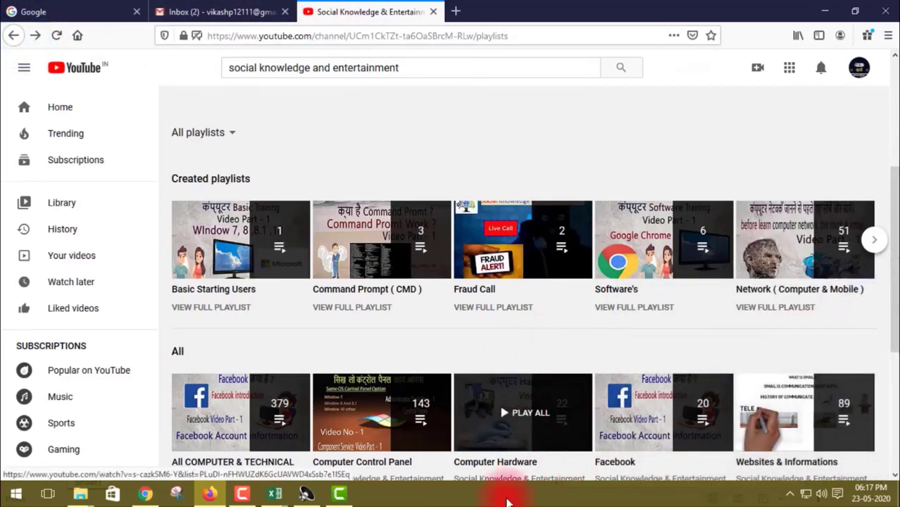
pyautogui.scroll(-3, 381, 354)
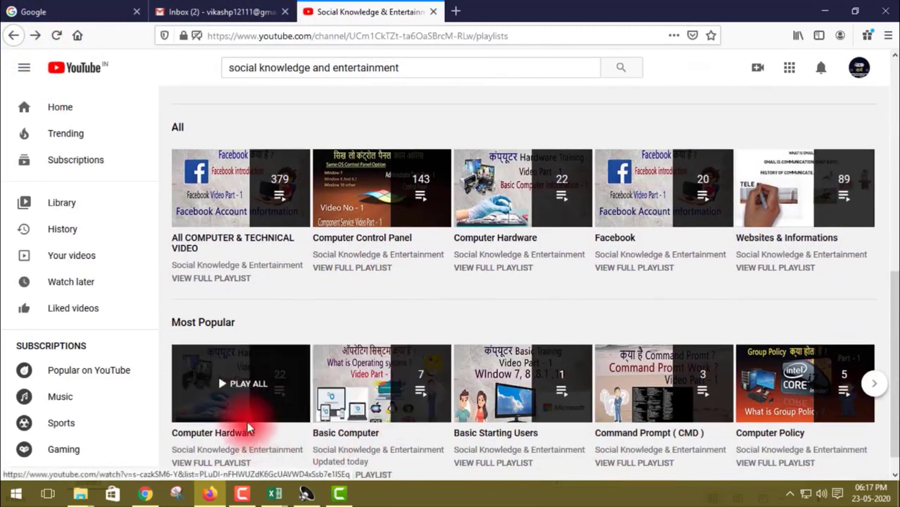
pyautogui.click(242, 390)
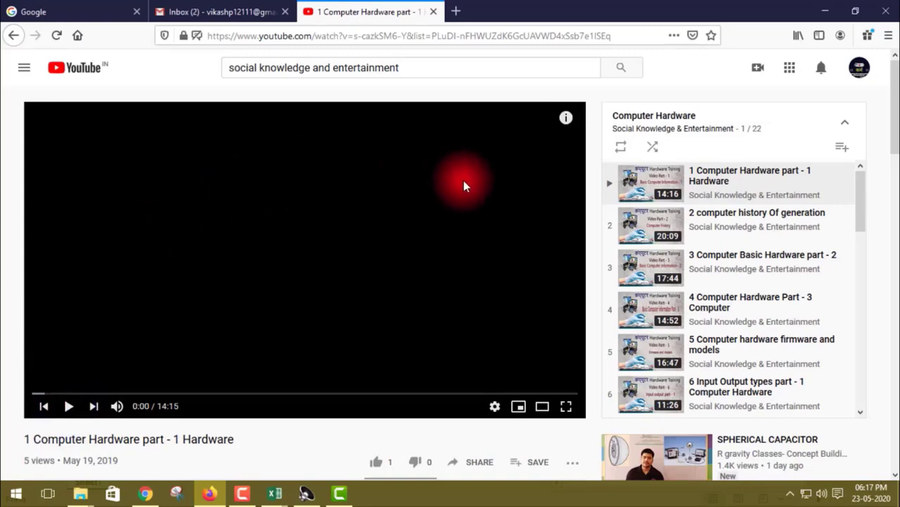
pyautogui.scroll(-3, 676, 303)
pyautogui.scroll(-6, 662, 282)
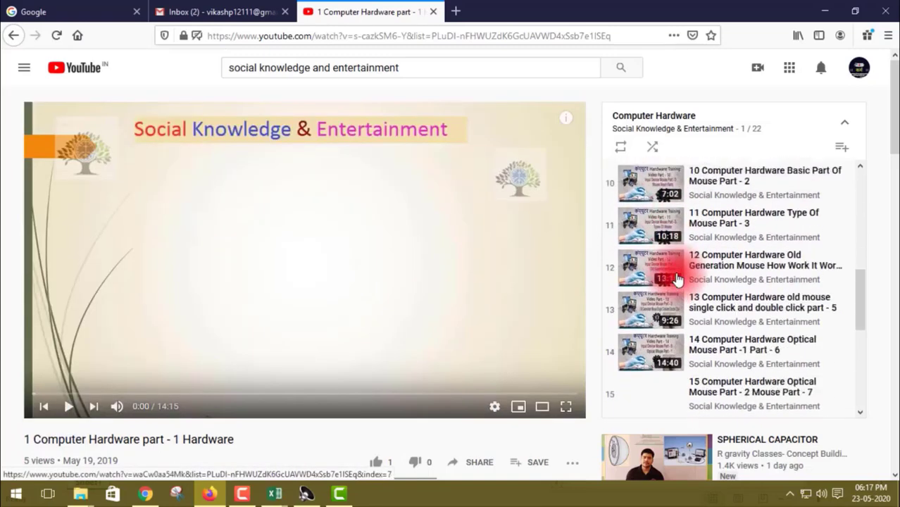
pyautogui.scroll(-3, 673, 274)
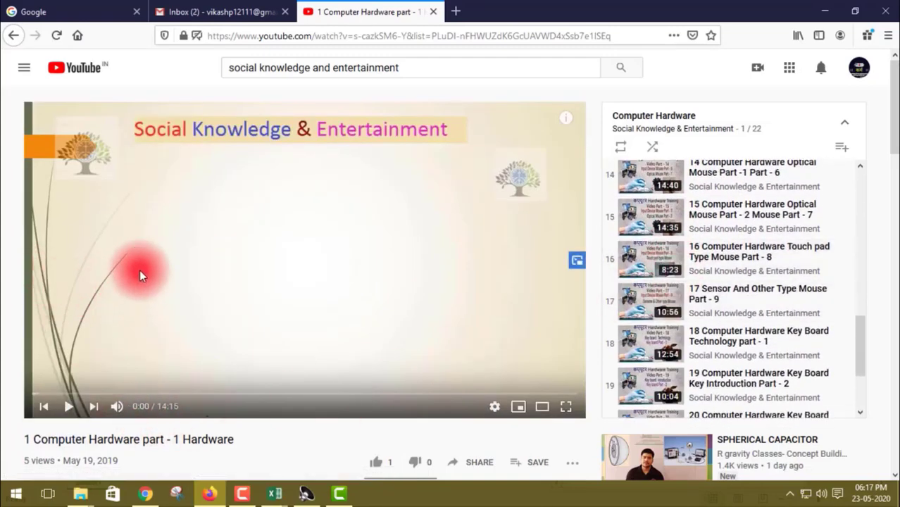
pyautogui.click(13, 40)
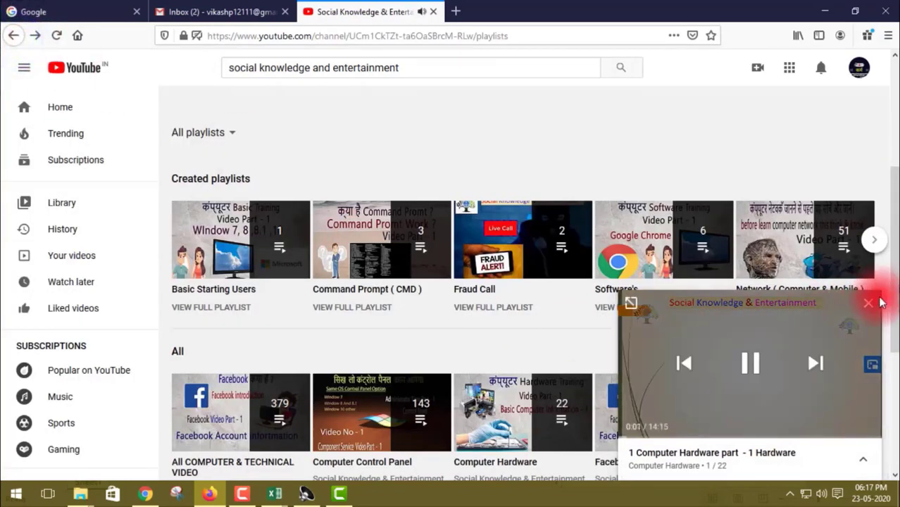
pyautogui.click(865, 305)
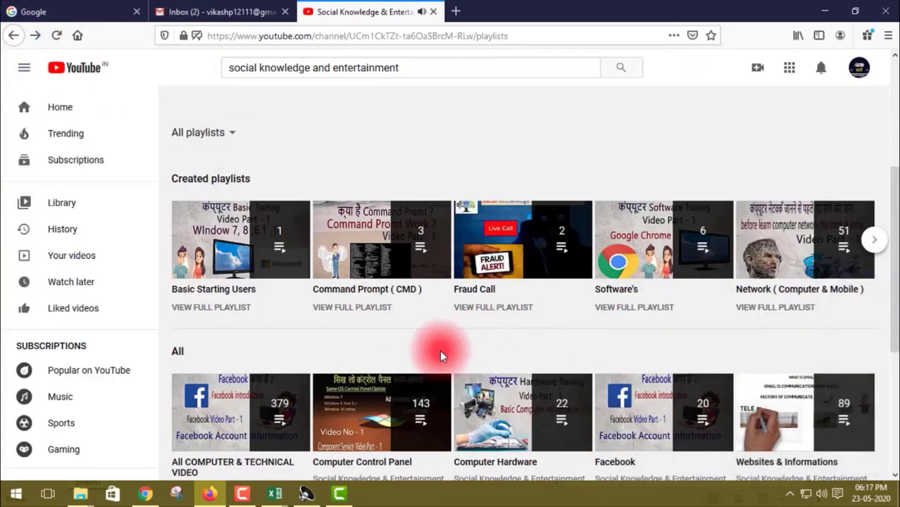